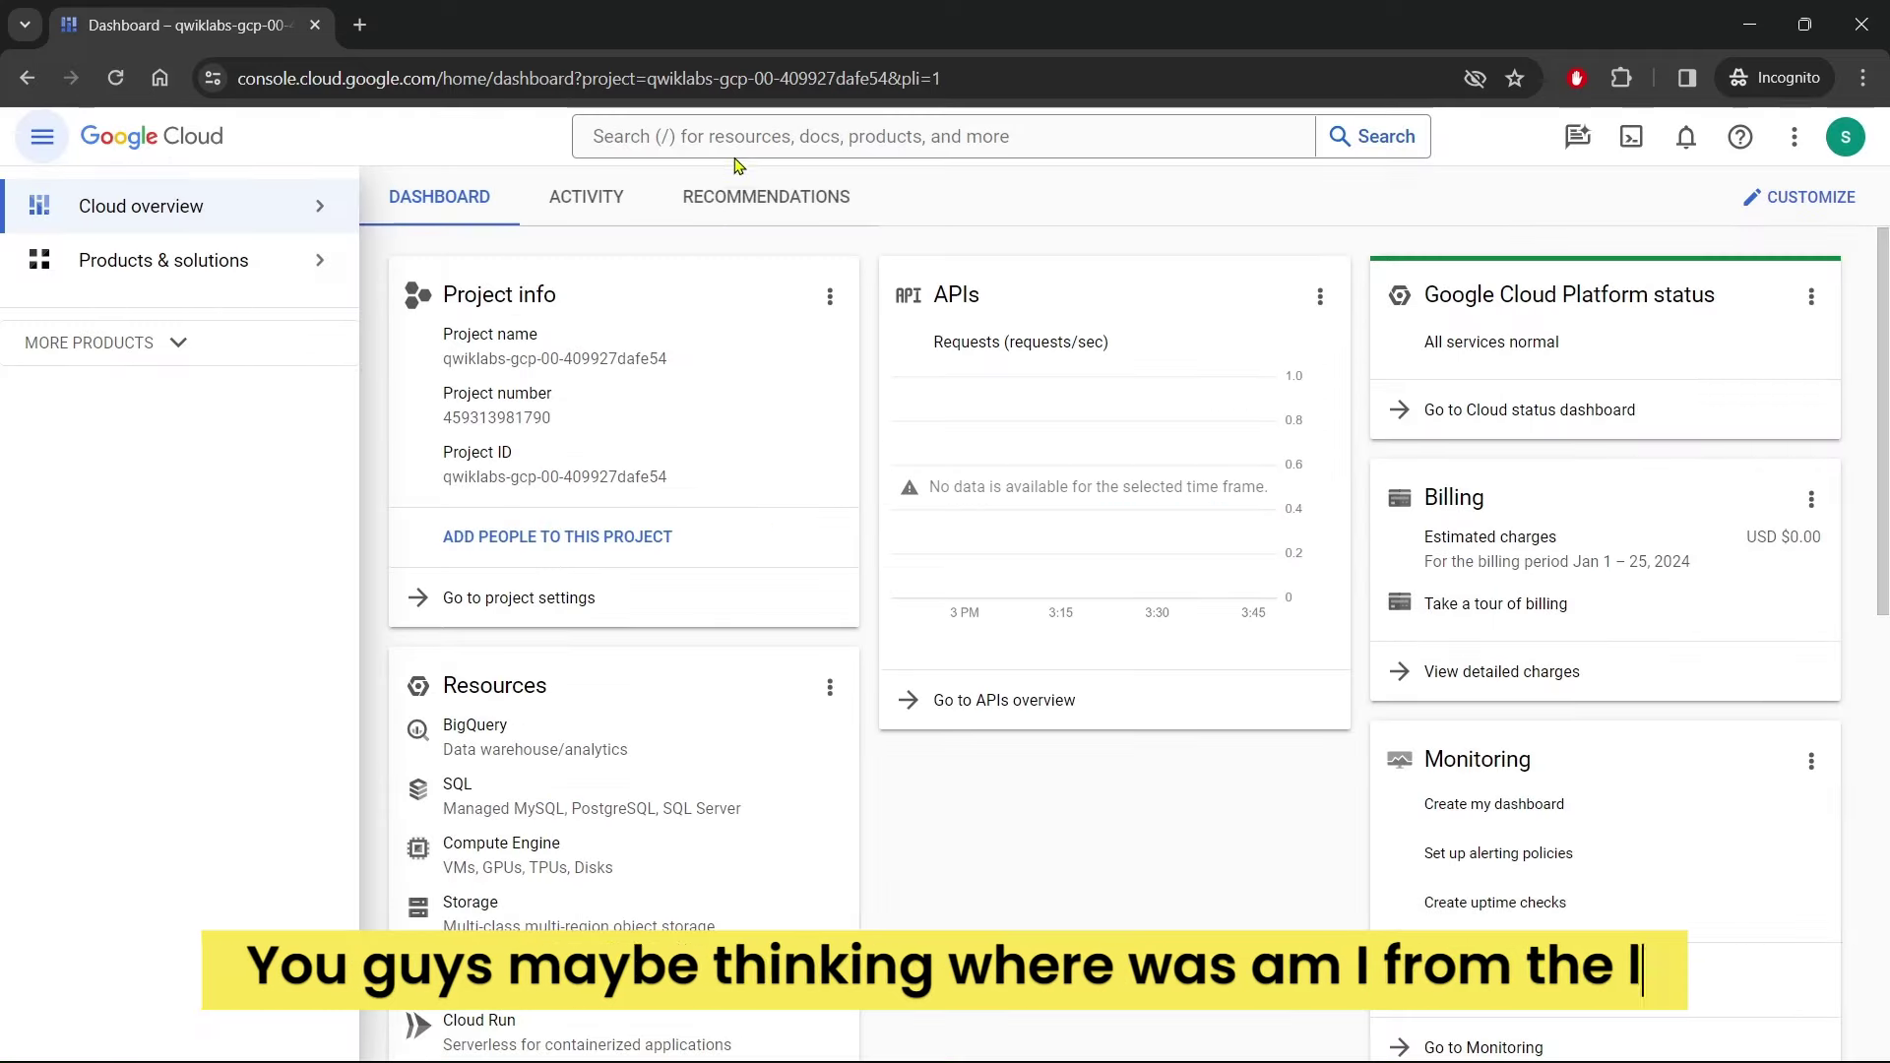
Activate Cloud Shell, enlarge its terminal pane to fill the console, and continue past the introduction
left_click(1631, 136)
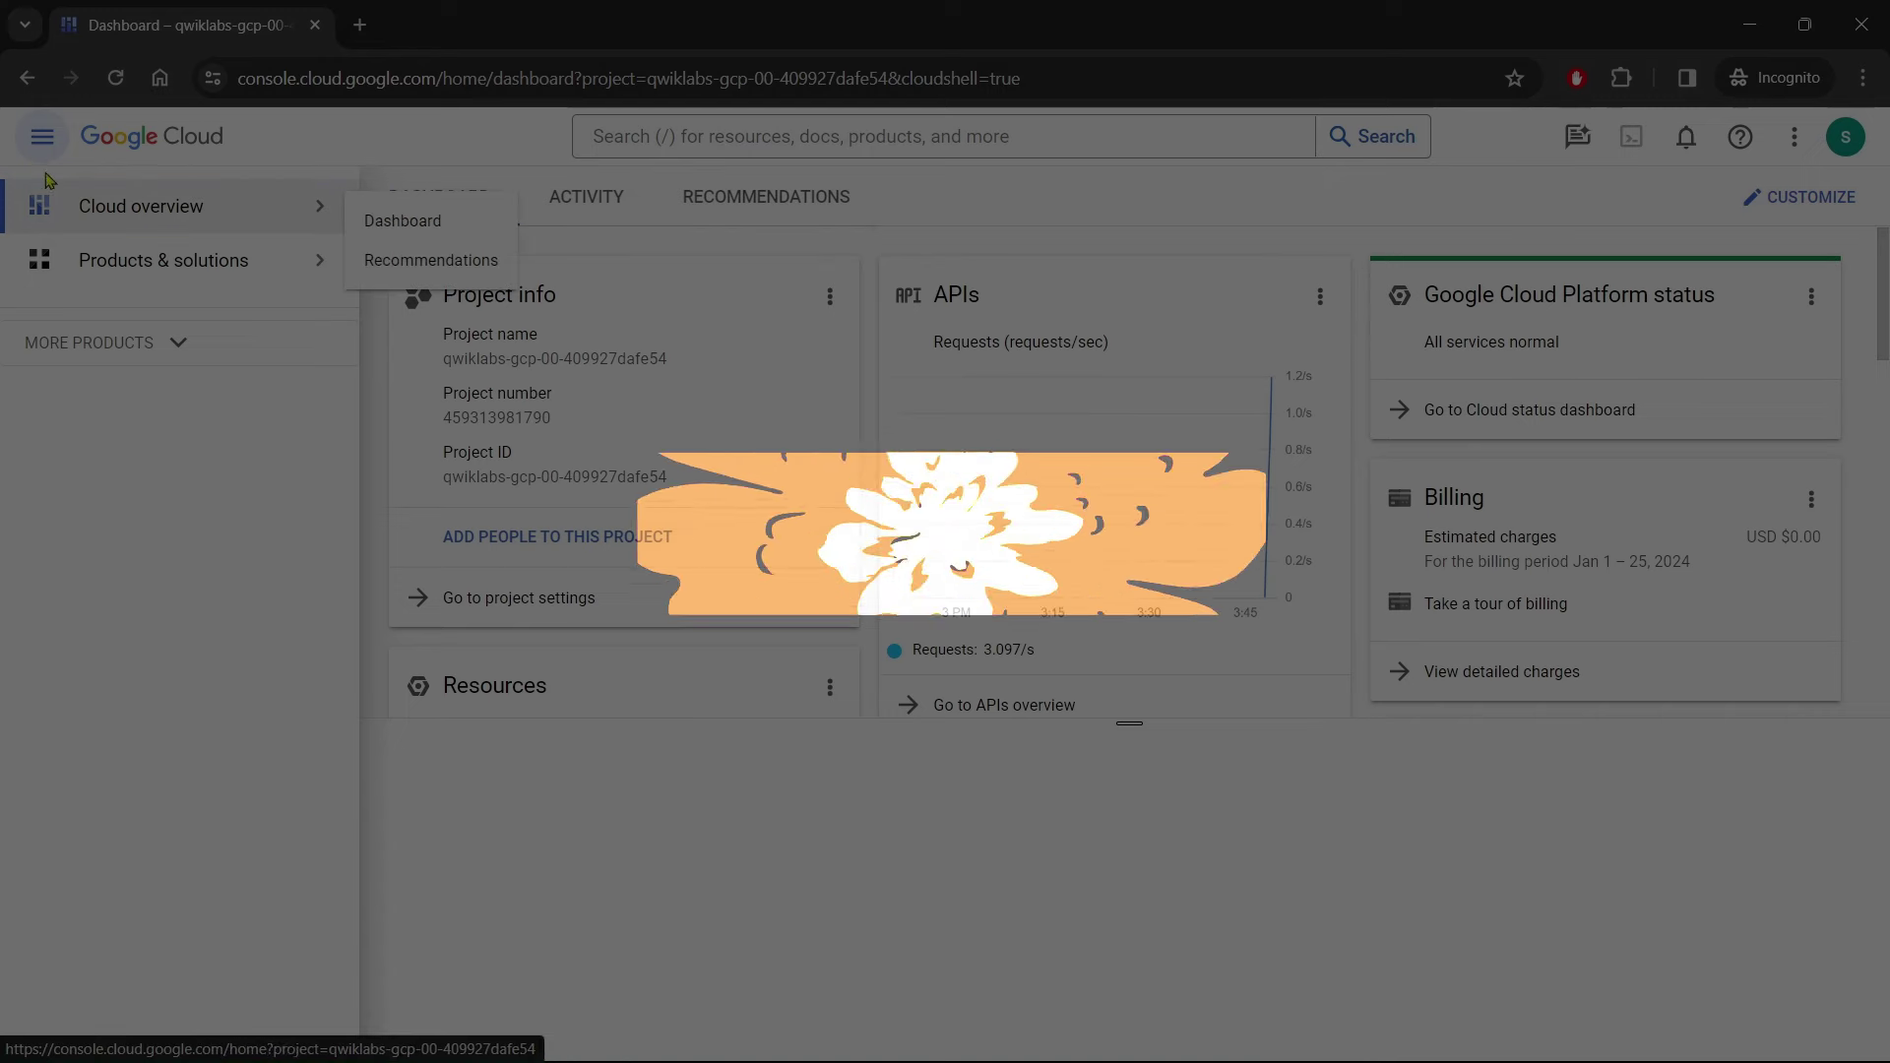
left_click(41, 136)
left_click_drag(954, 722, 945, 169)
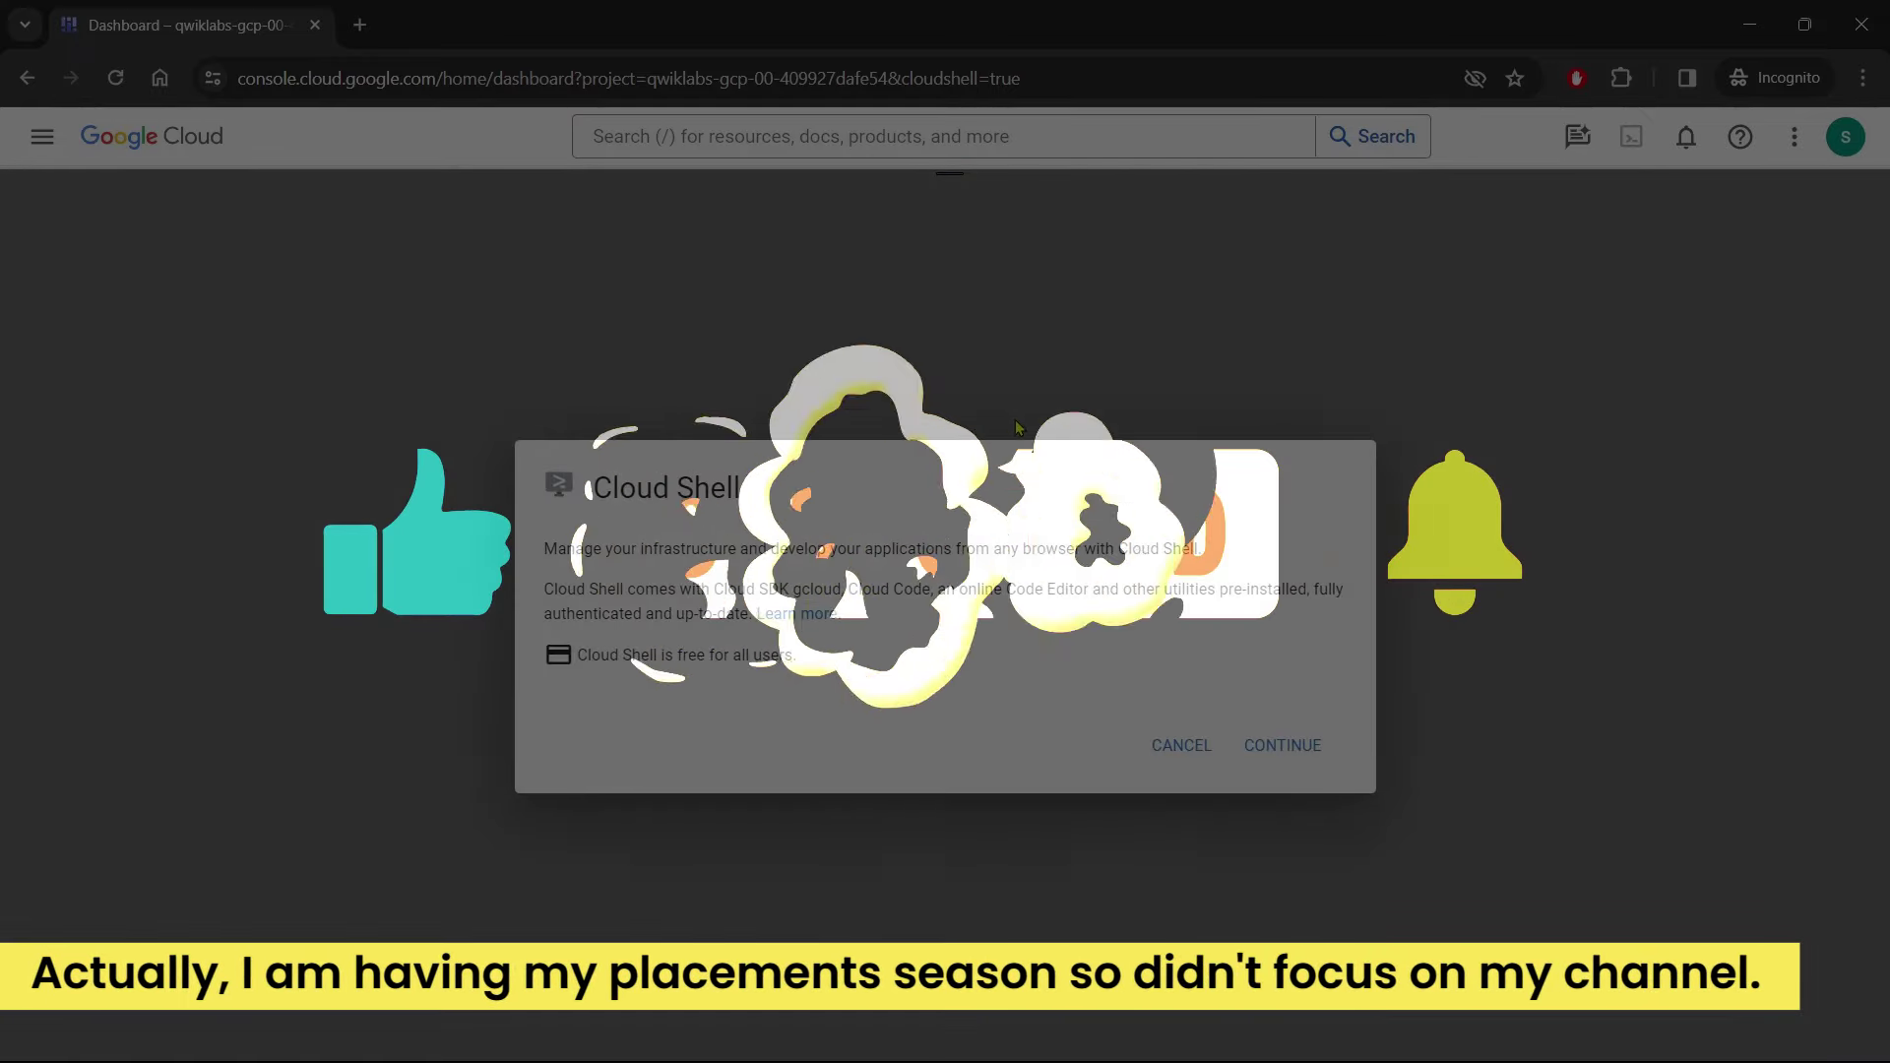
left_click(1277, 748)
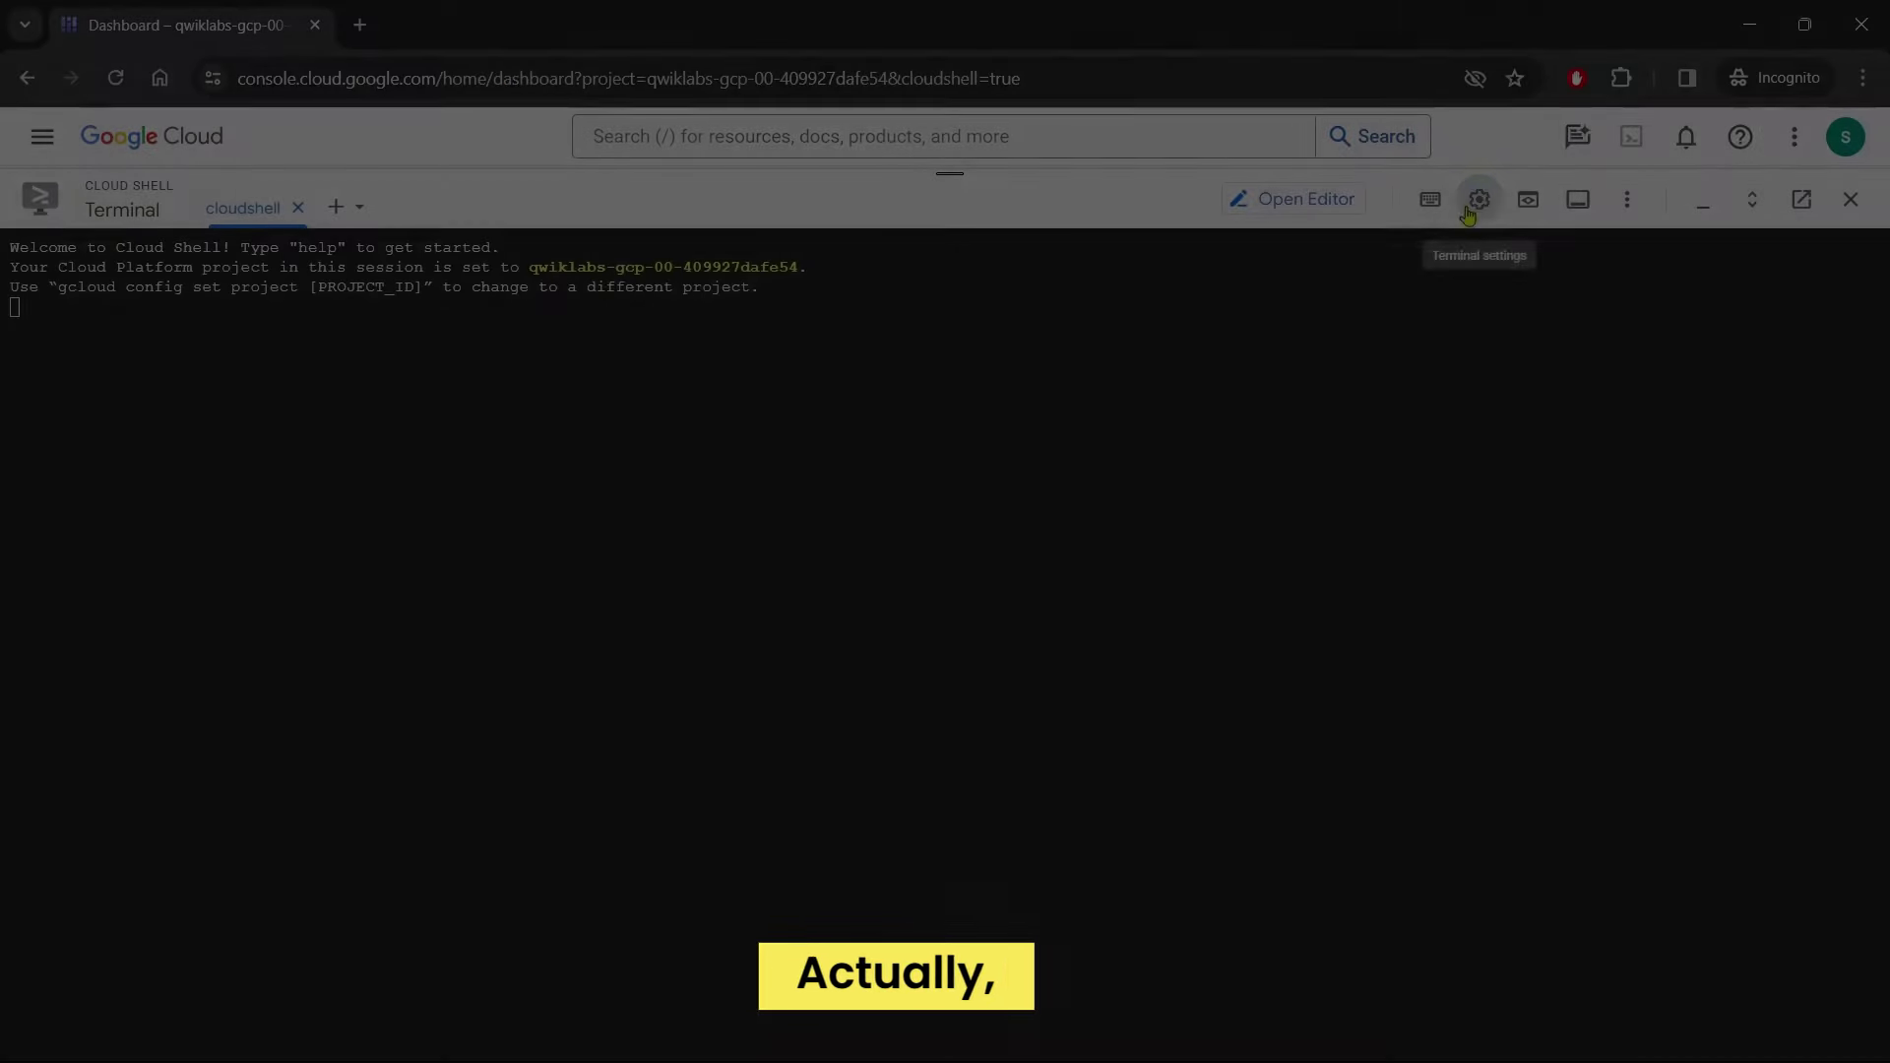
Set the Cloud Shell terminal's text size to Medium
left_click(1467, 211)
mouse_move(1270, 292)
mouse_move(969, 335)
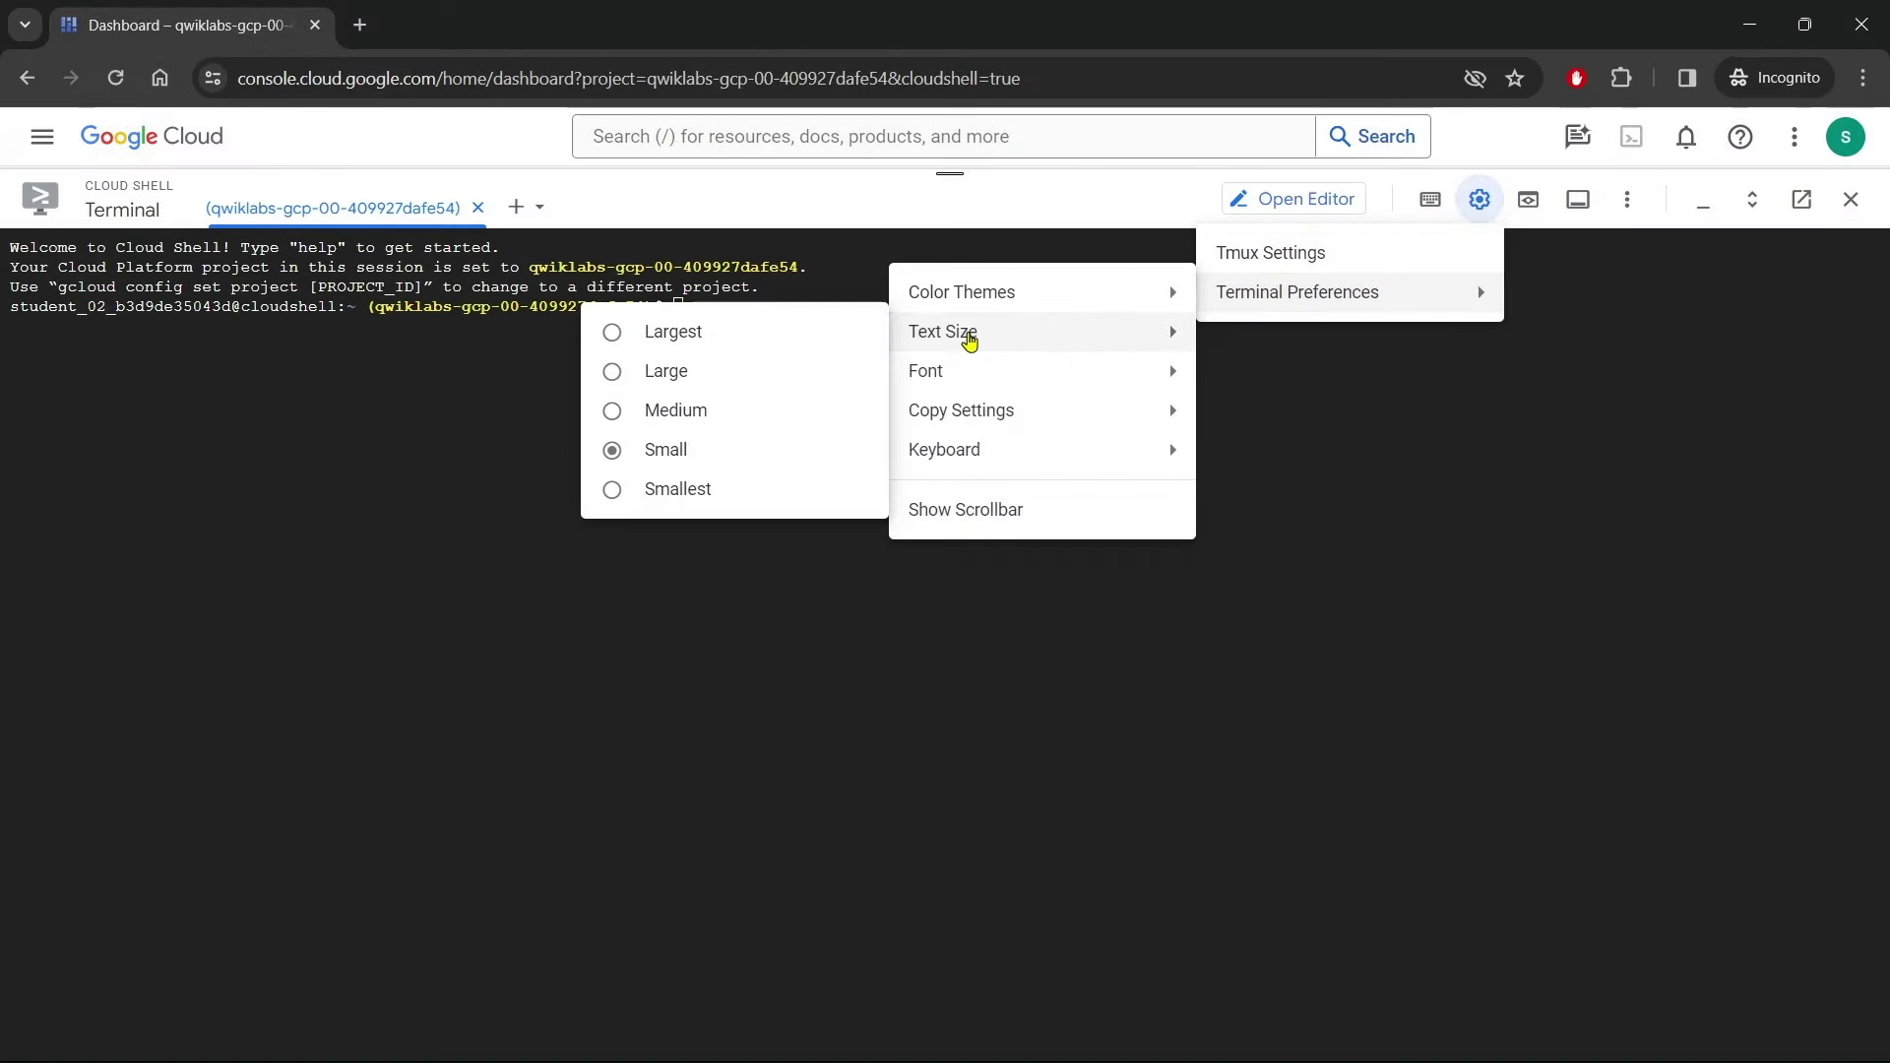
left_click(622, 408)
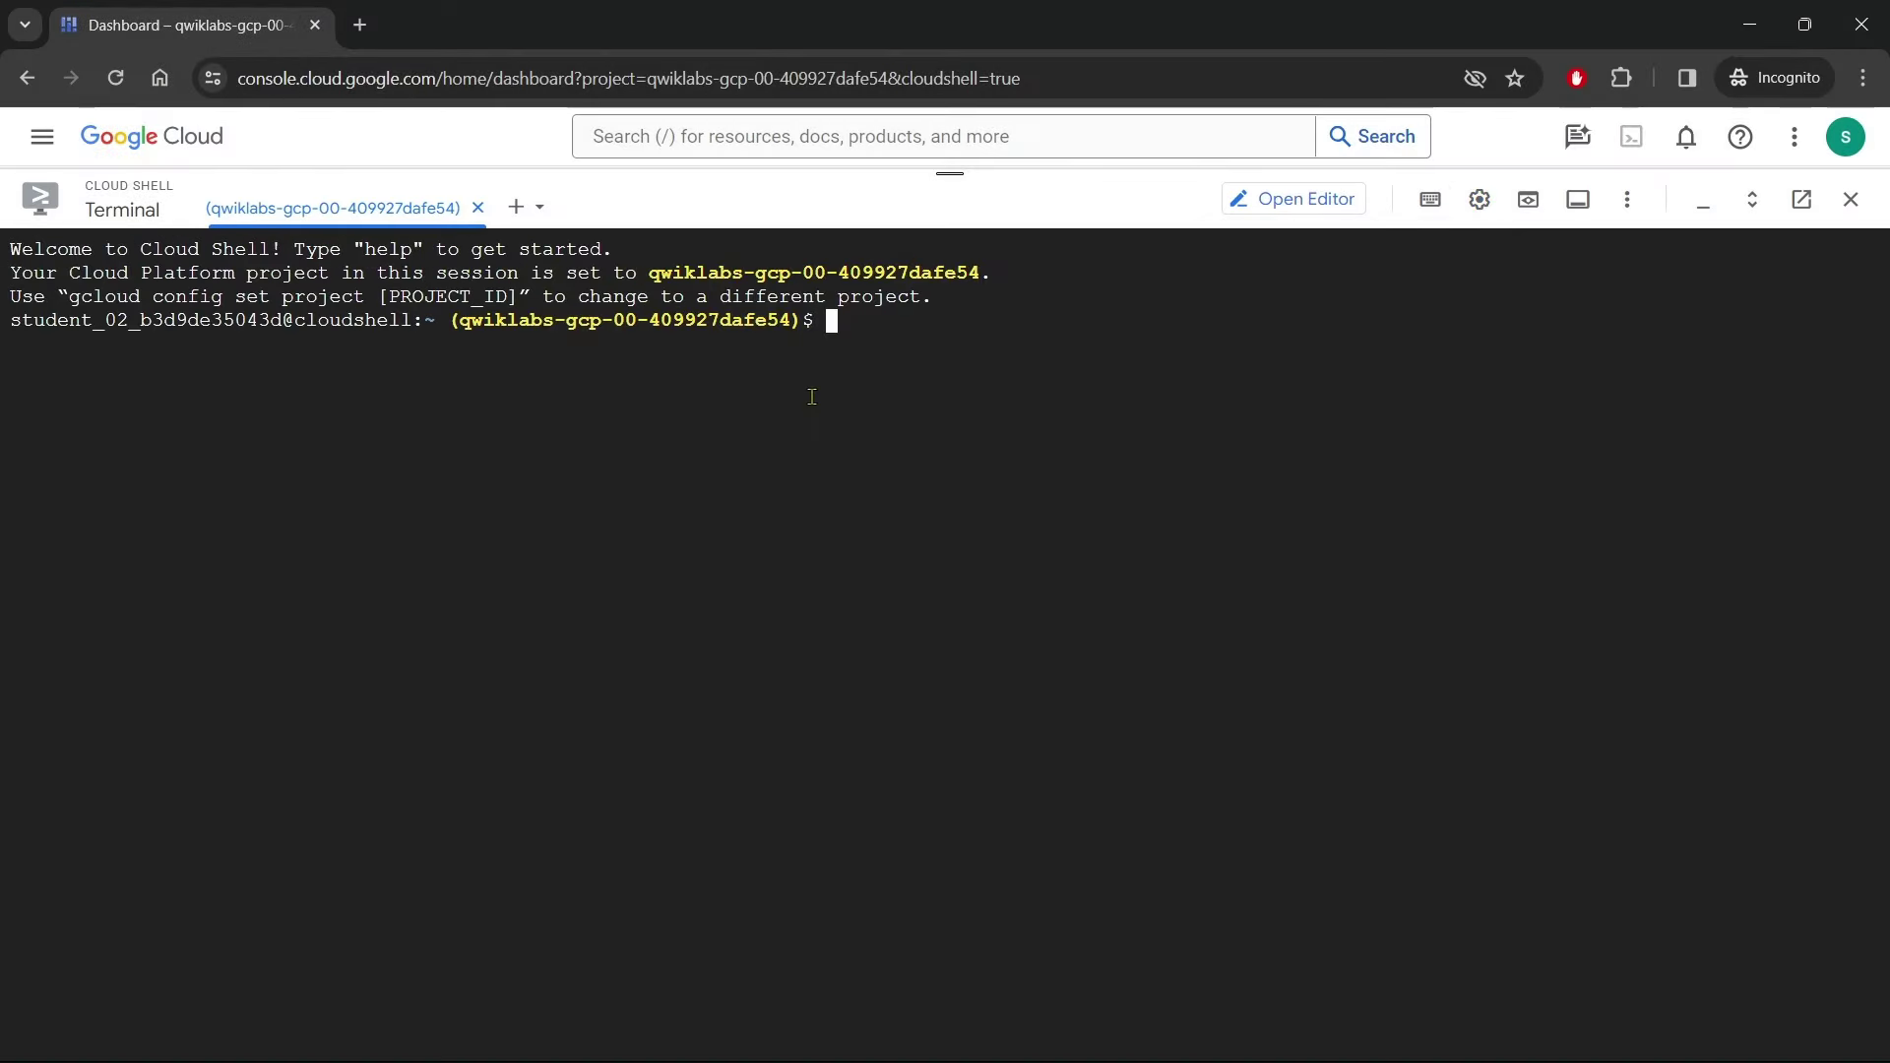
Switch to the GitHub solution page and copy the block with gcloud auth list and gcloud config list project
key("alt+Tab")
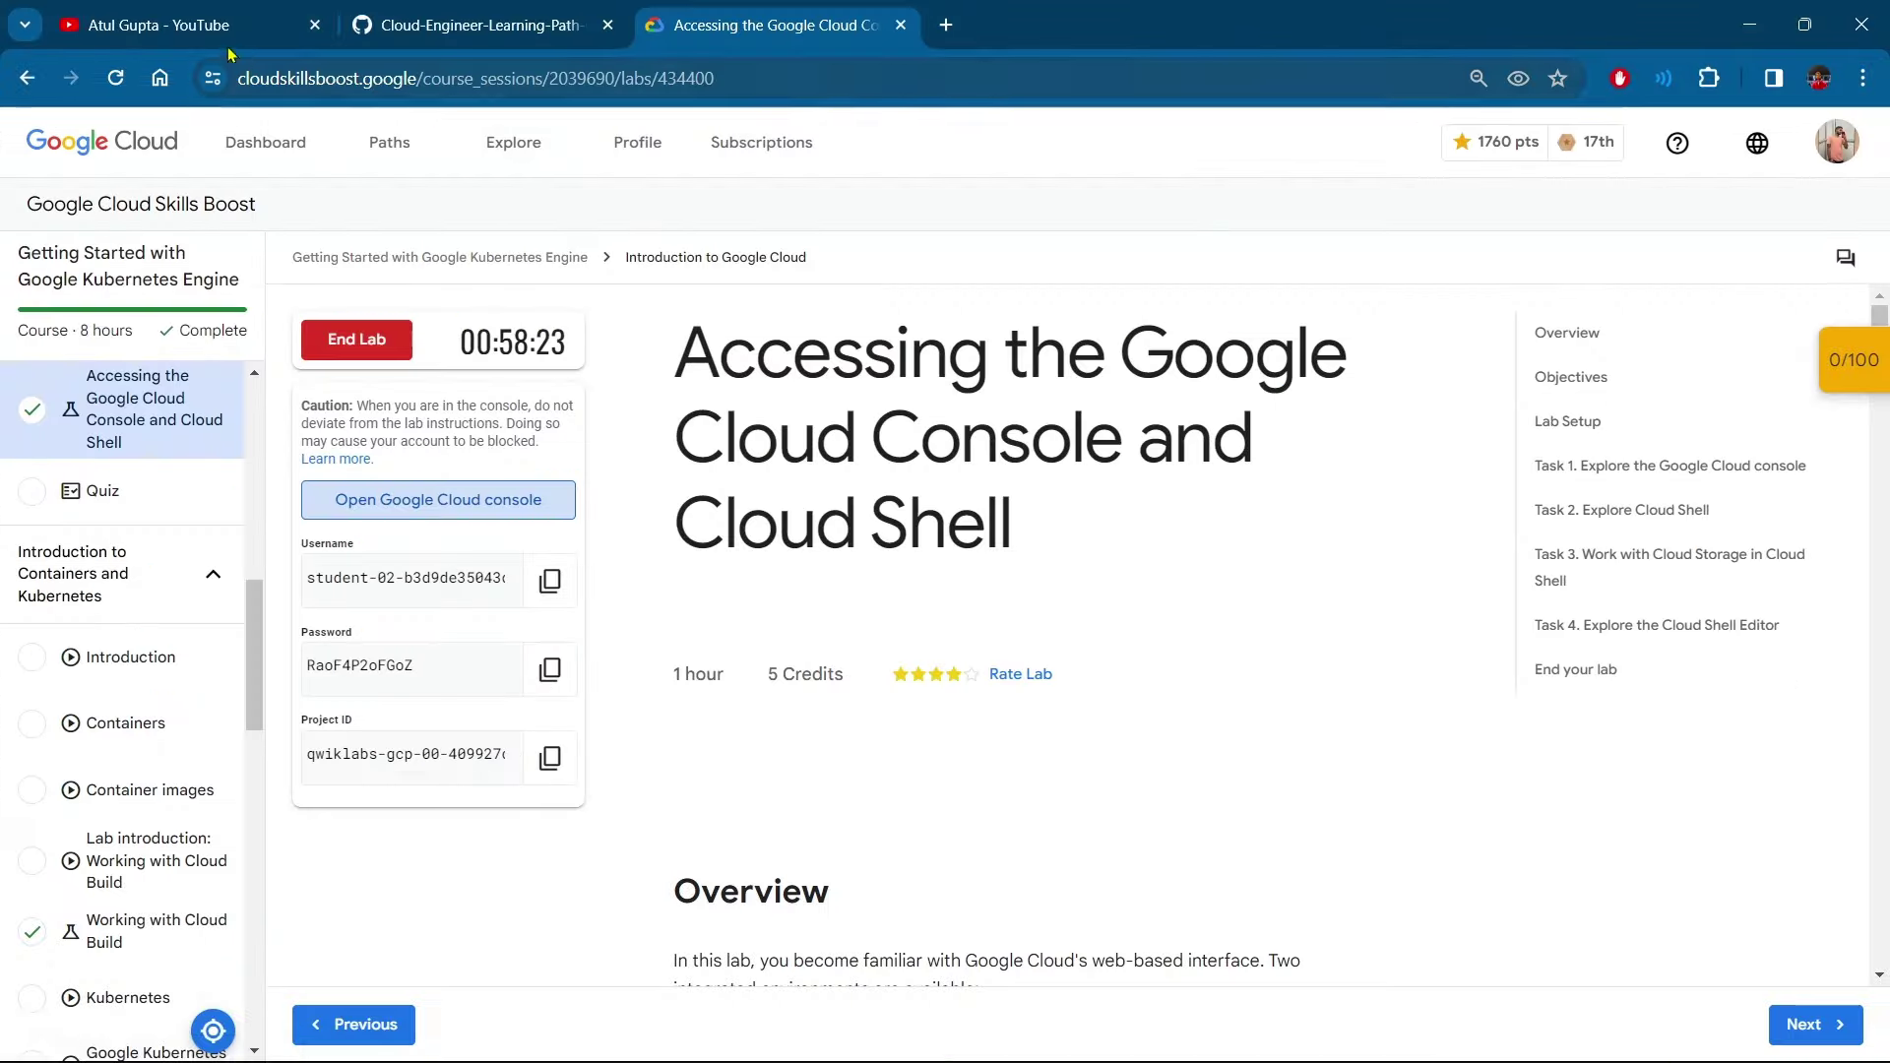
key("ctrl+shift+Tab")
left_click_drag(681, 513, 1405, 510)
left_click(1232, 554)
scroll(1232, 554, "down", 2)
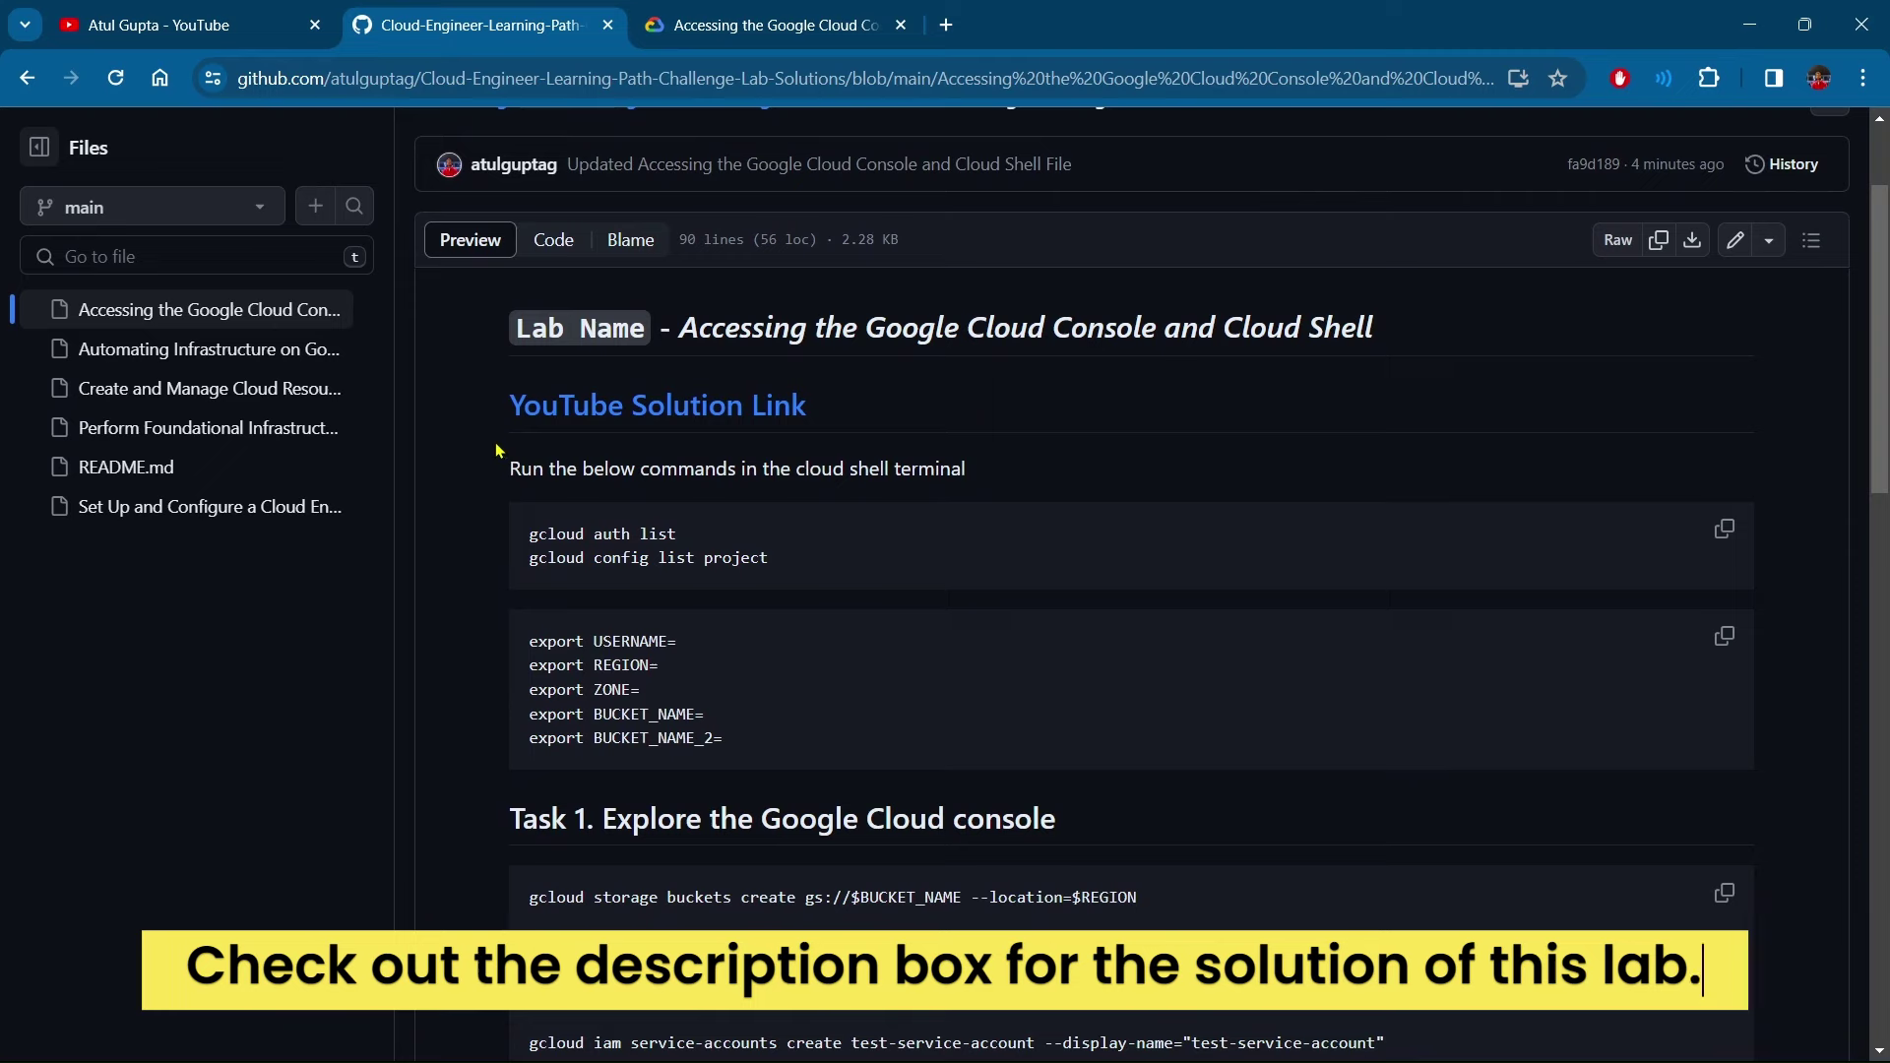
left_click_drag(503, 468, 1028, 480)
left_click(1028, 480)
scroll(1028, 480, "down", 1)
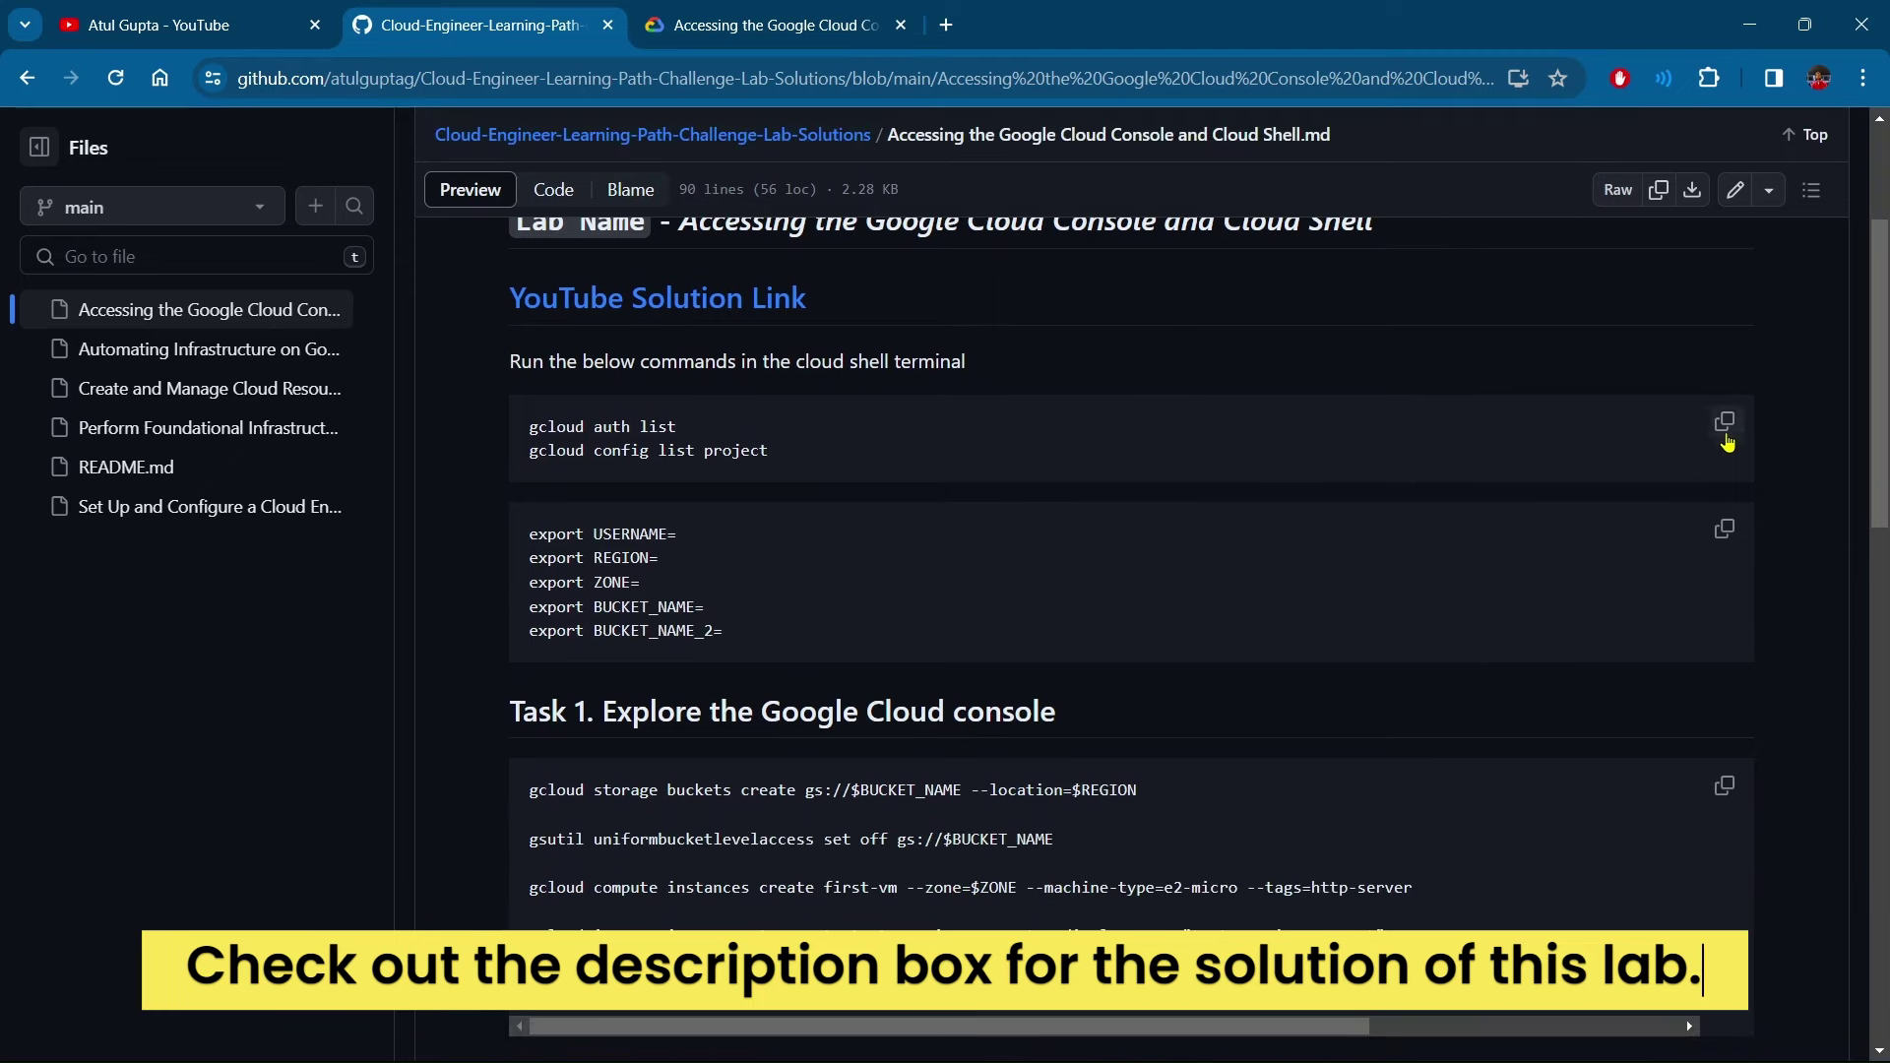
left_click(1723, 423)
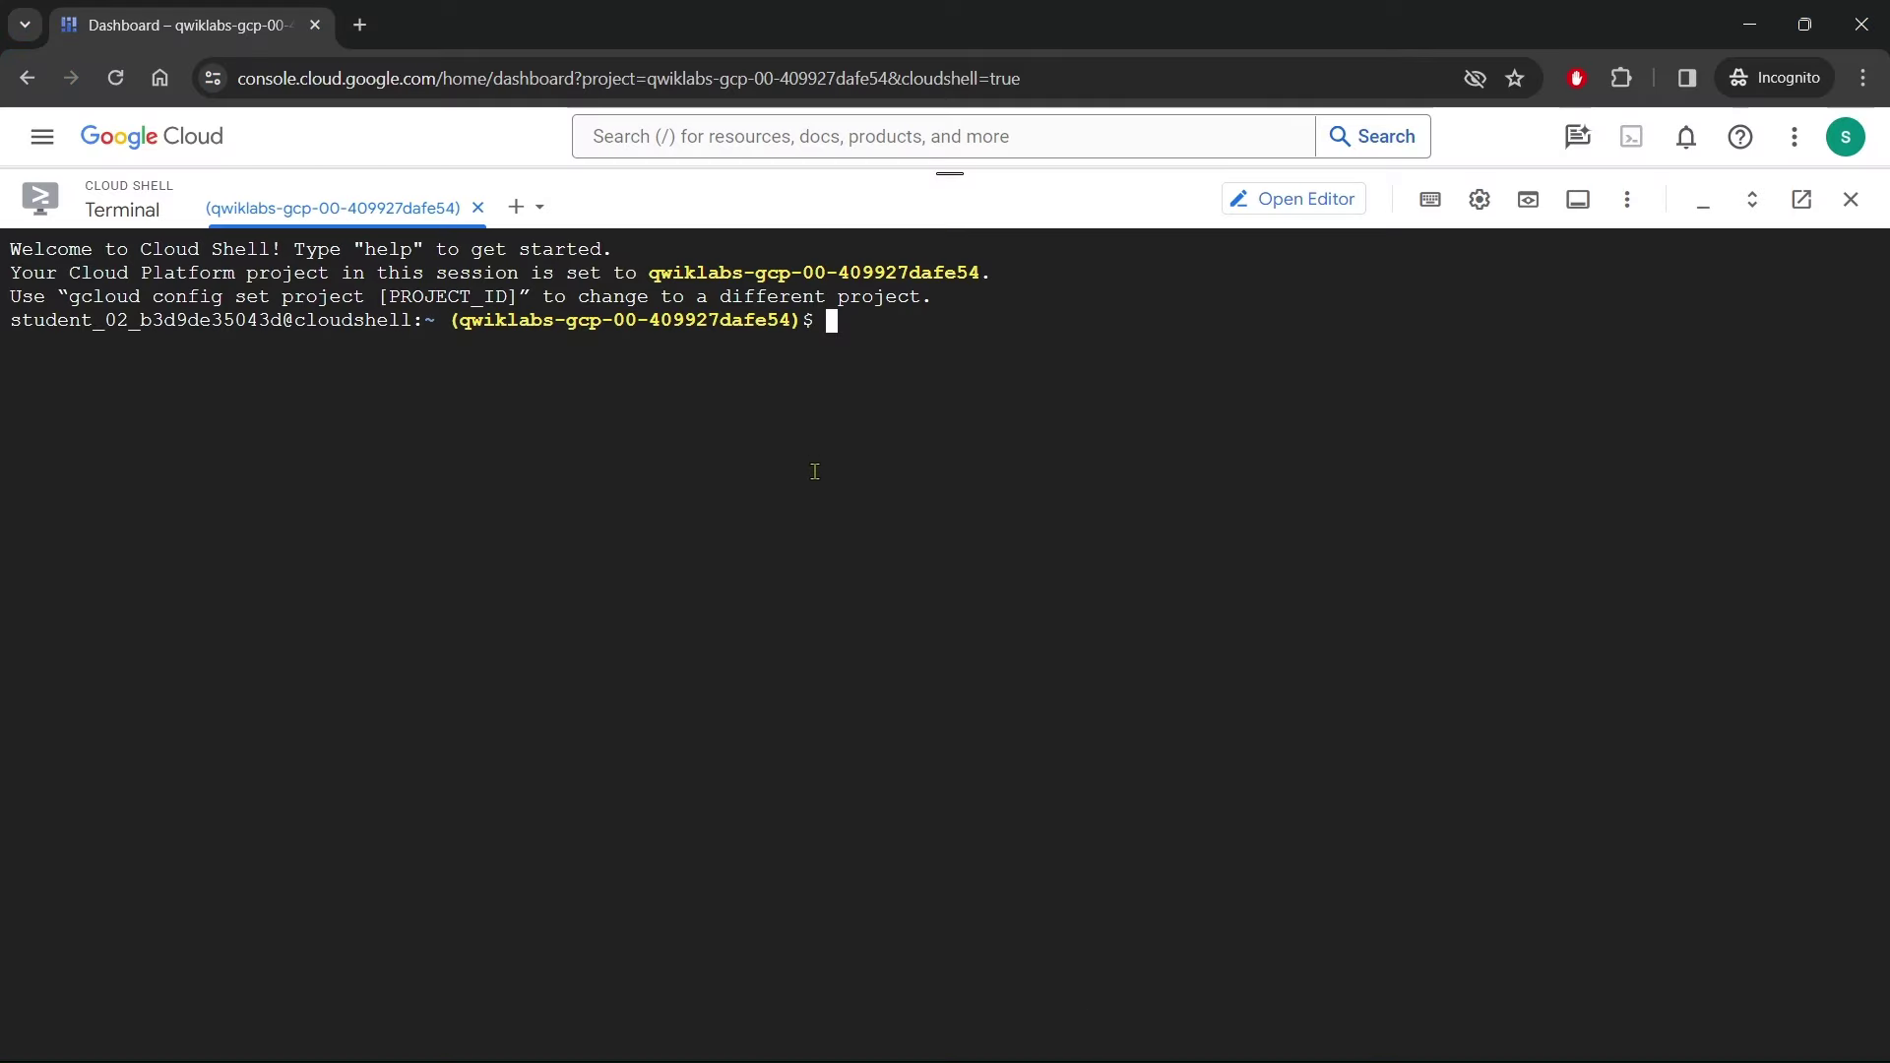
Run the copied gcloud auth list and gcloud config list project commands in Cloud Shell and authorize its use of the credentials
key("ctrl+v")
key("Return")
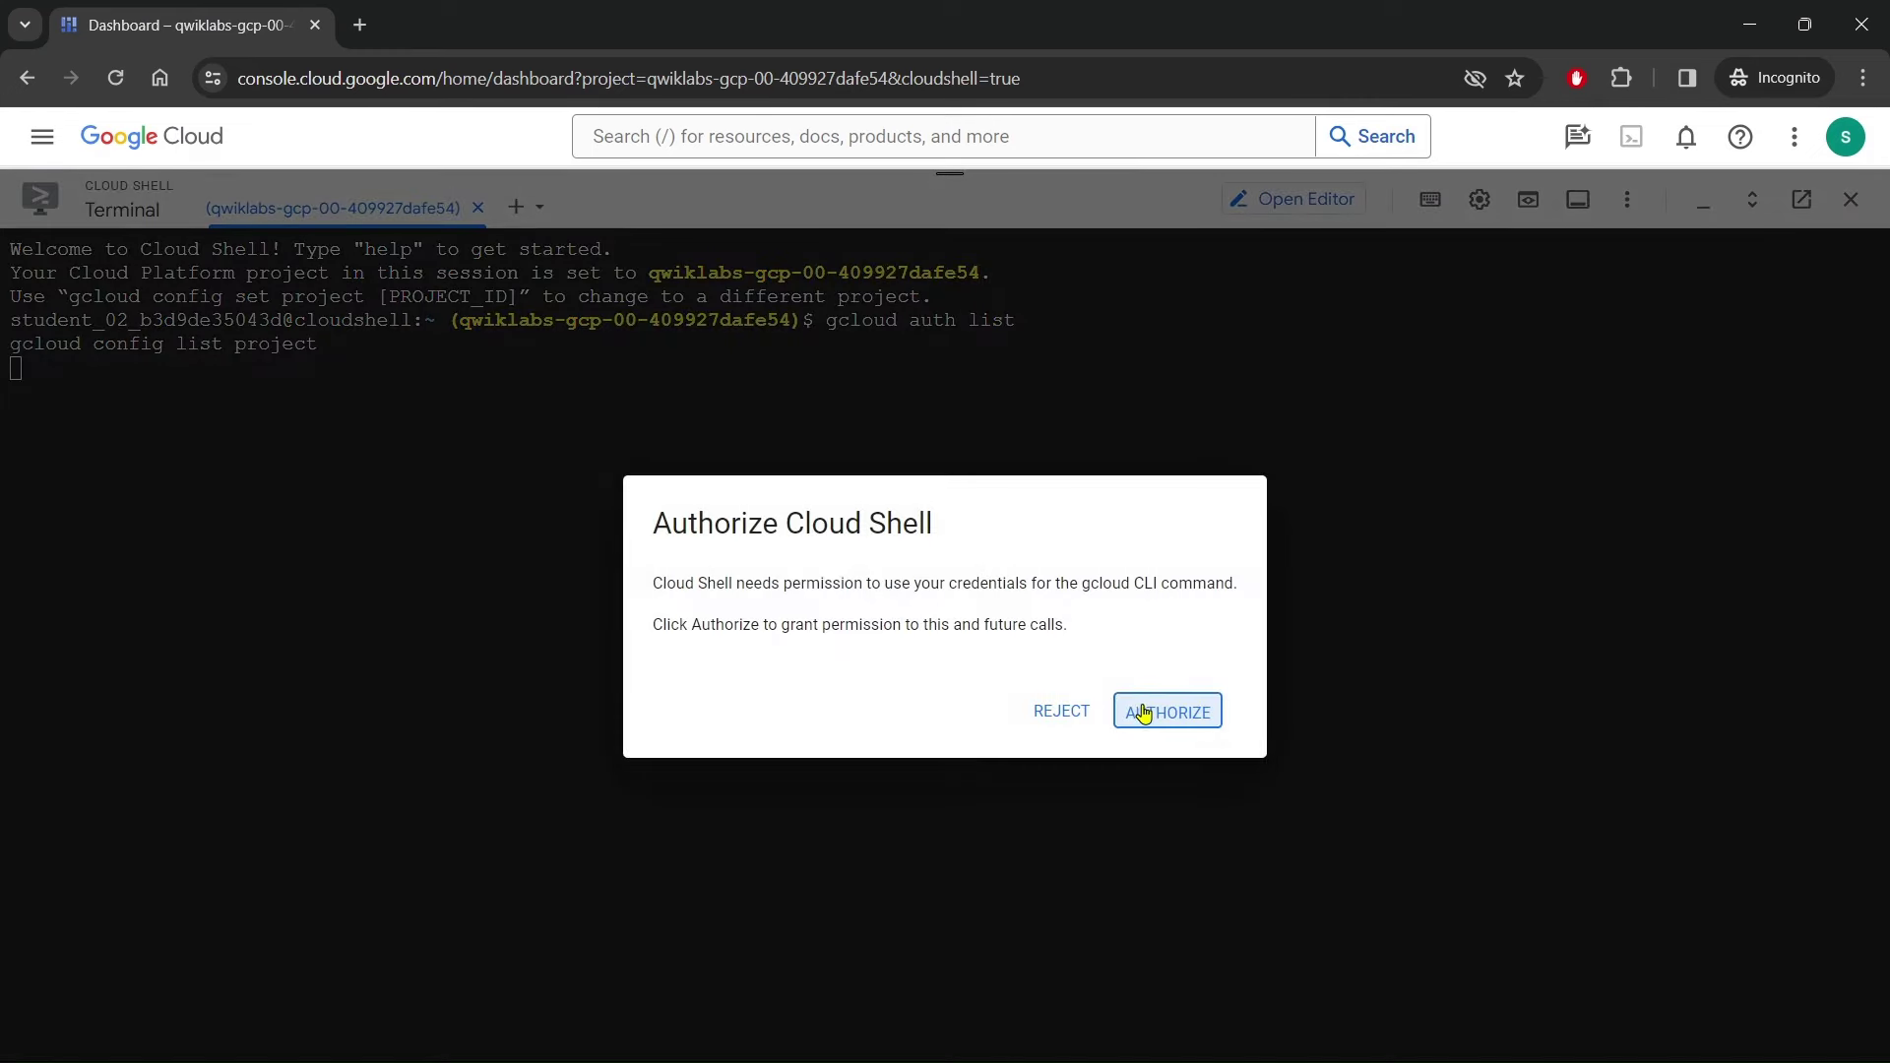
left_click(1142, 707)
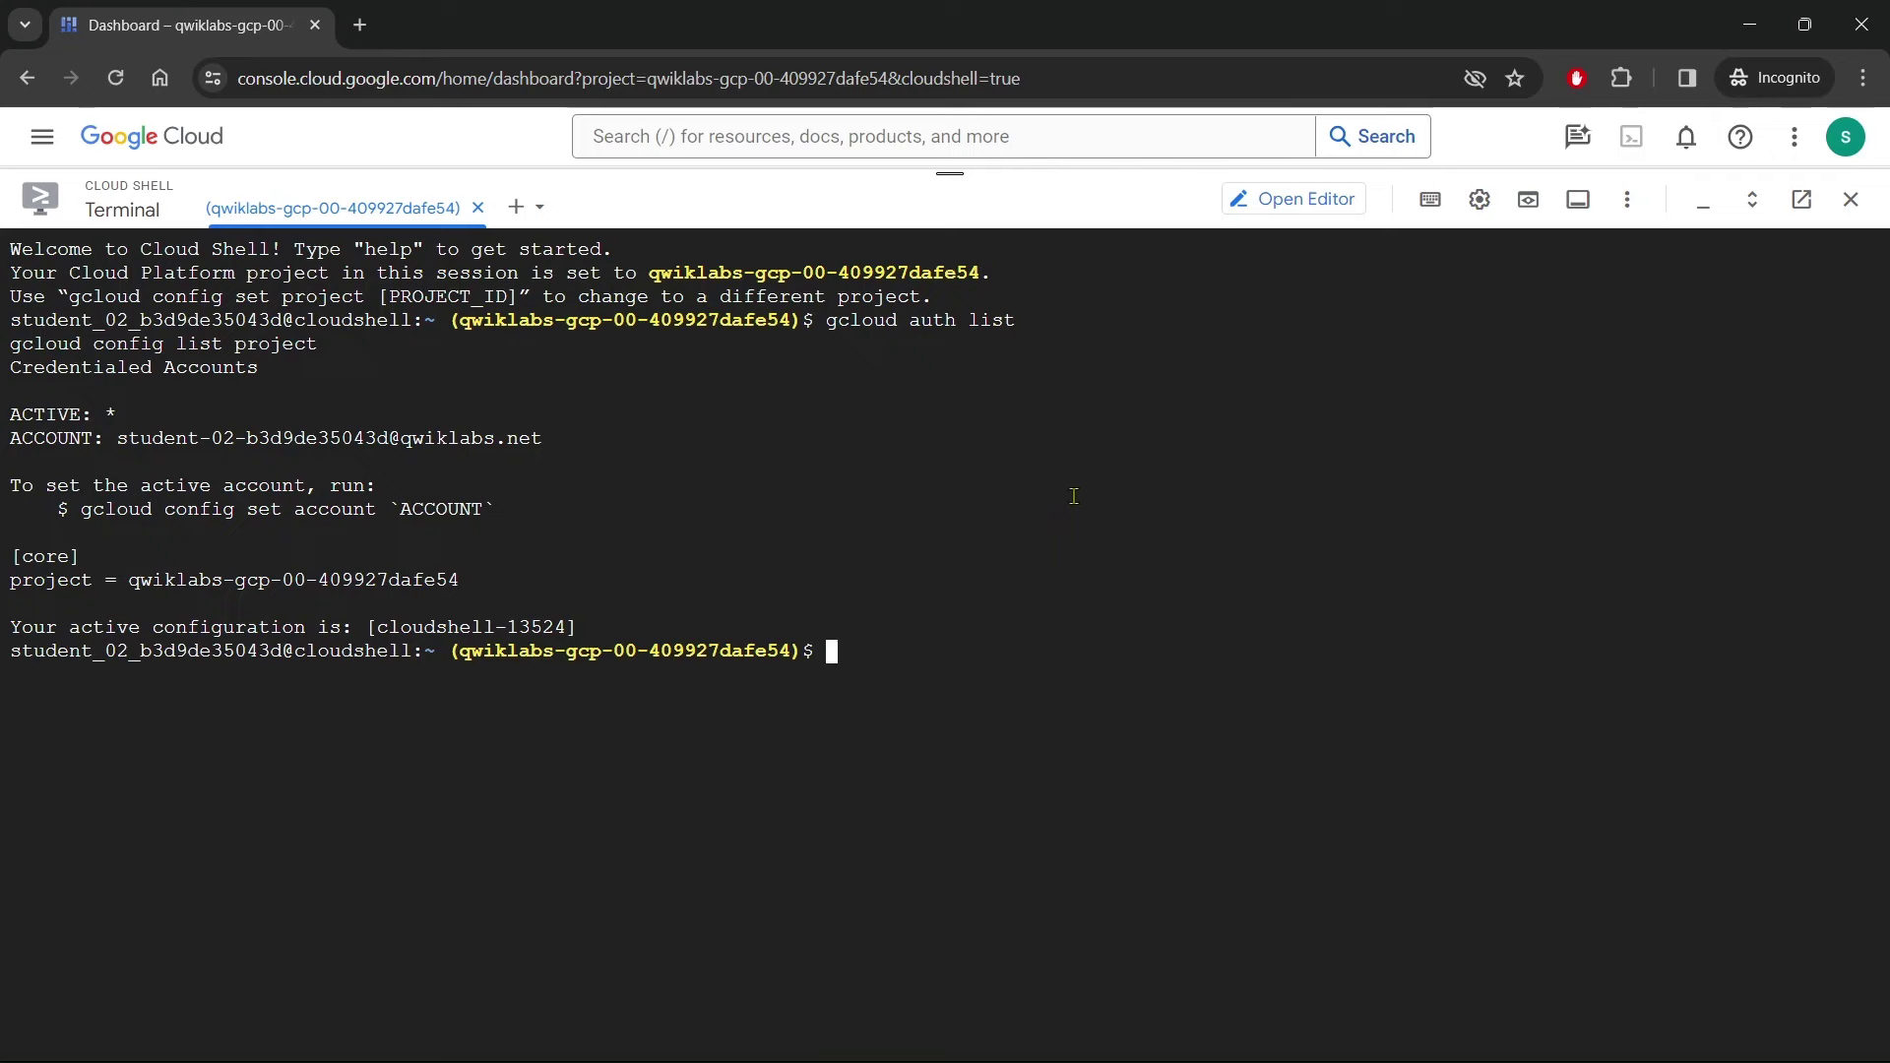
Return to the GitHub solution page and copy the block of empty export lines for USERNAME, REGION, ZONE and both bucket names
key("alt+Tab")
scroll(668, 686, "down", 1)
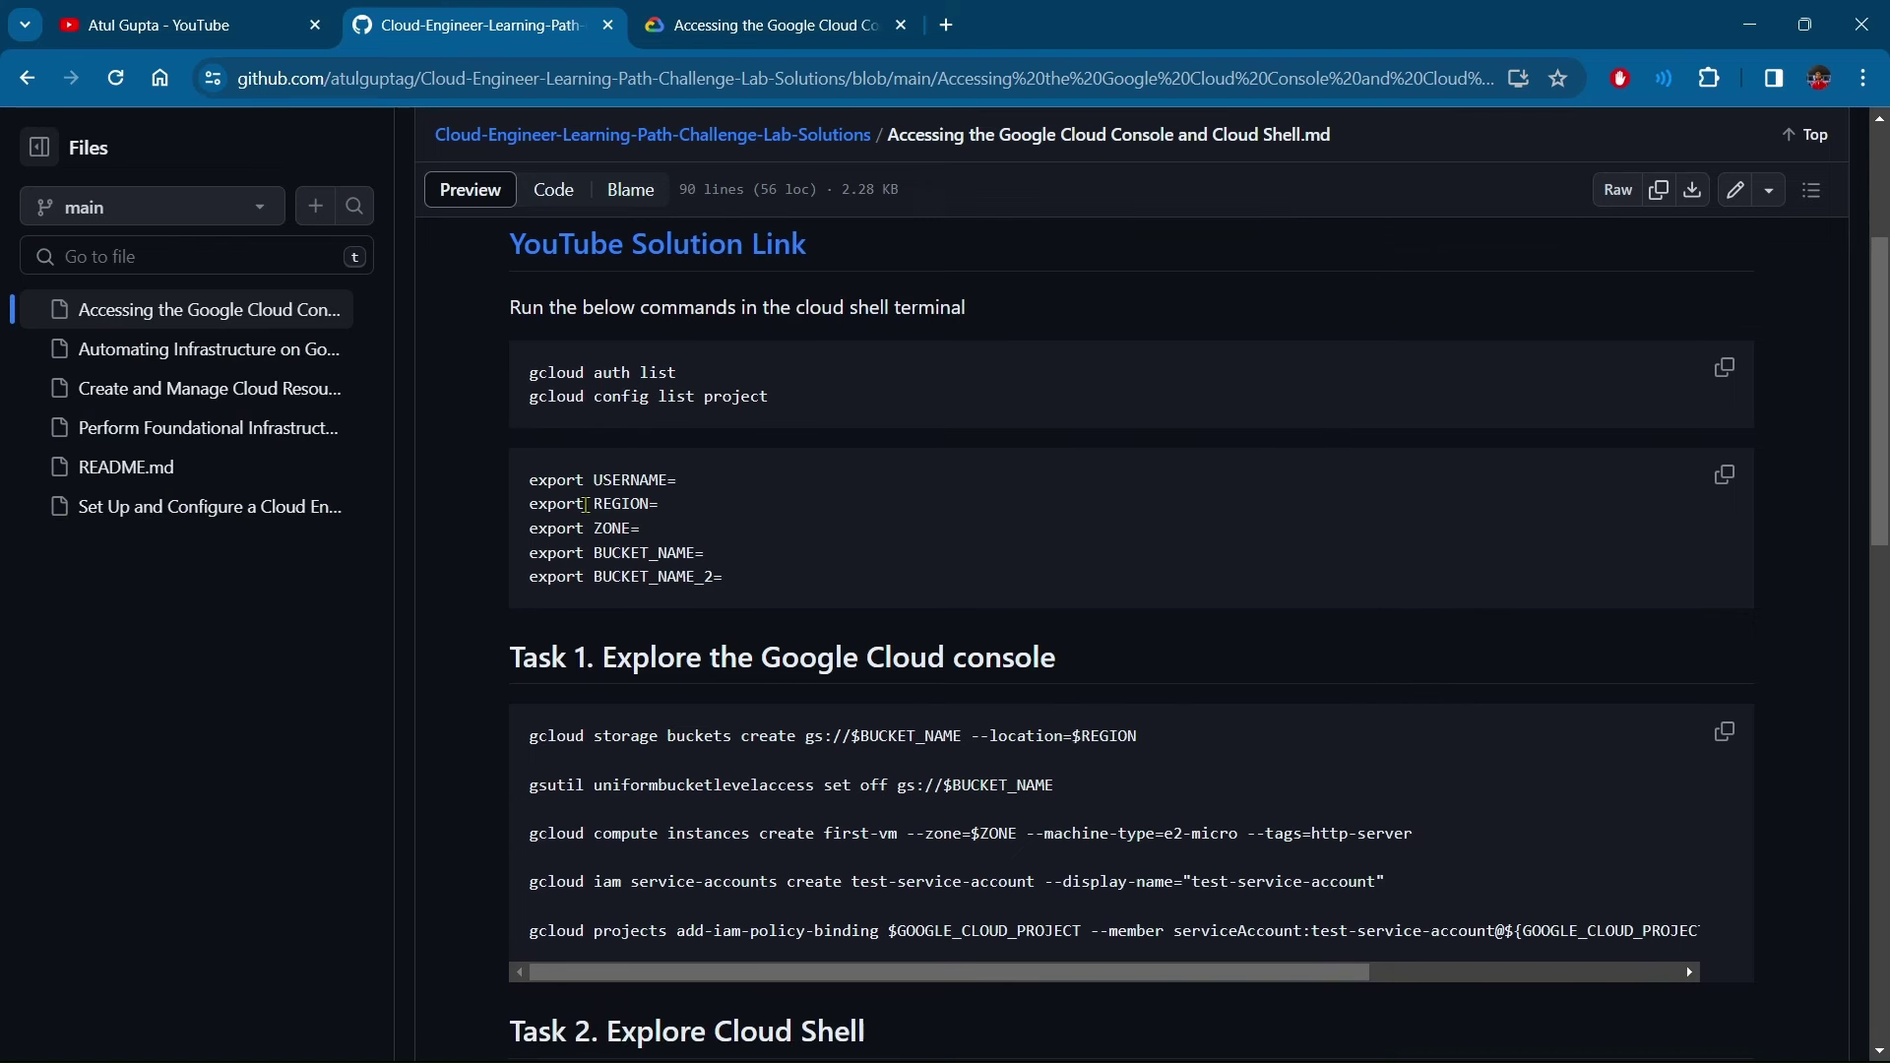
left_click_drag(528, 482, 679, 483)
scroll(1550, 502, "down", 1)
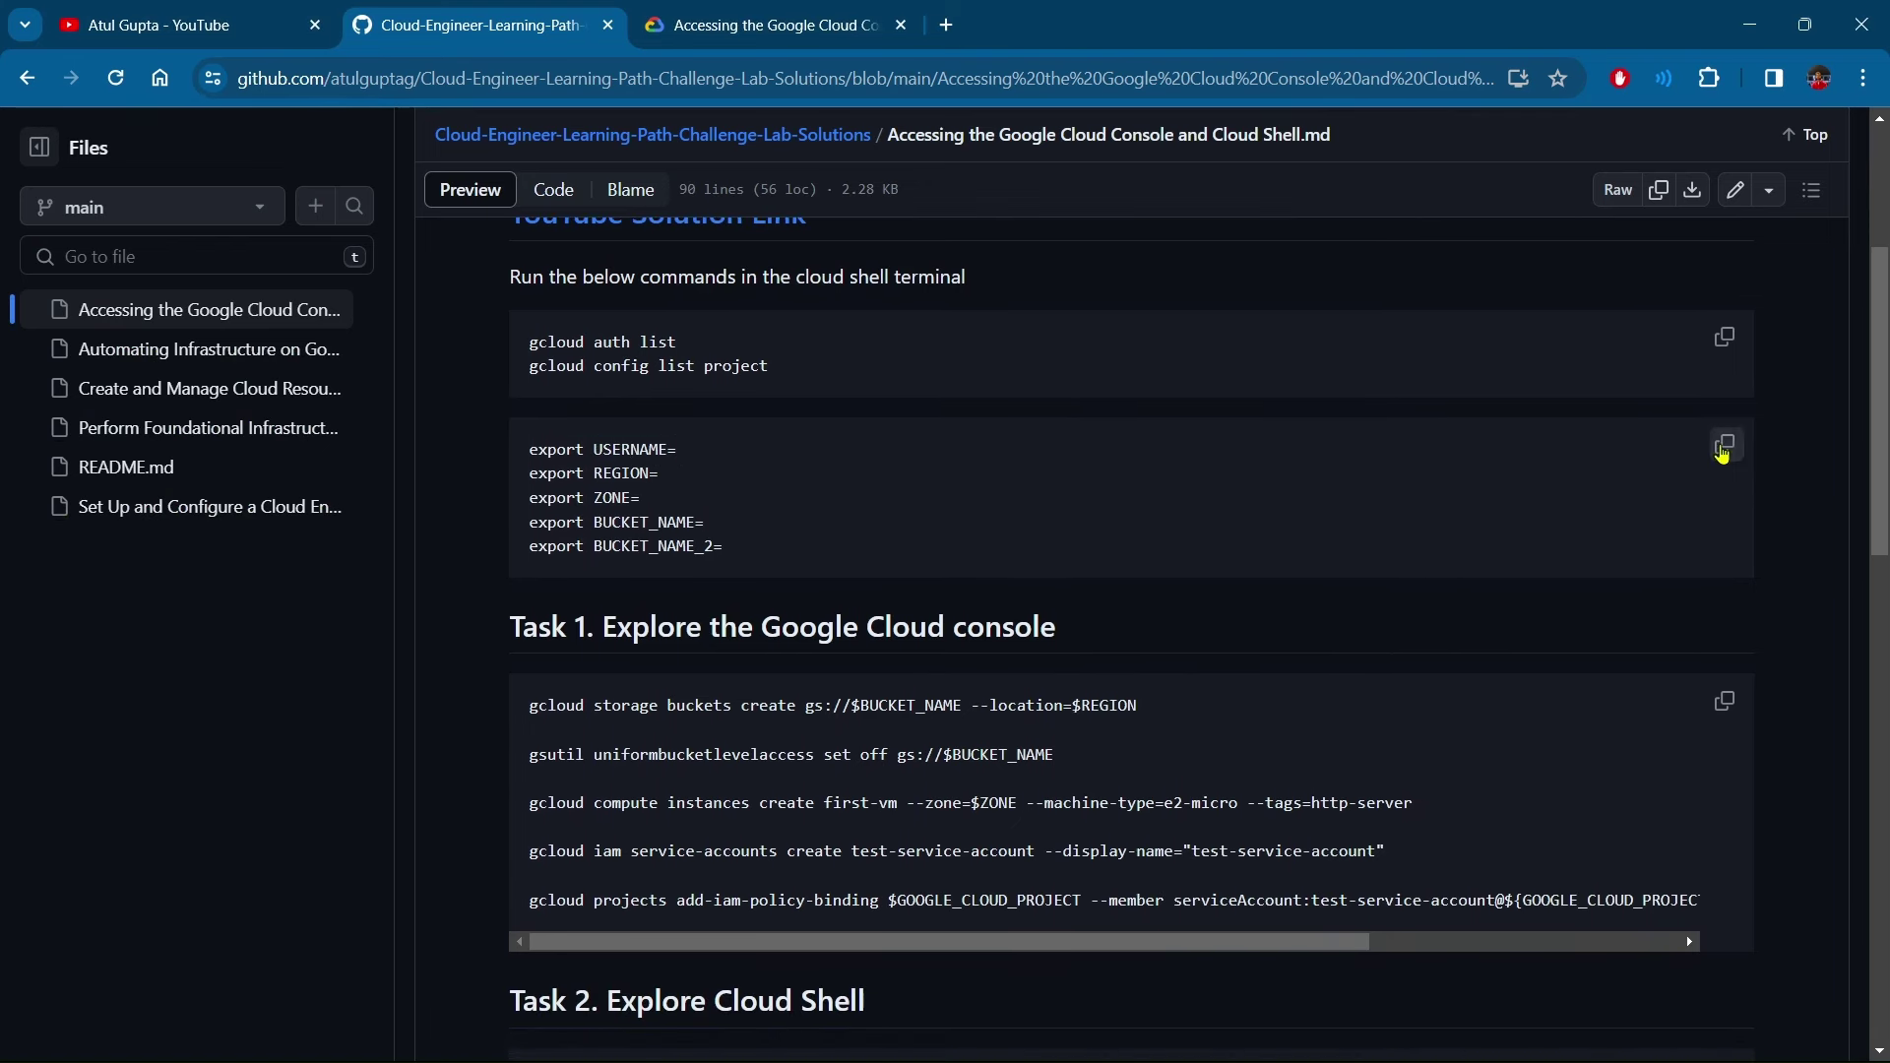
left_click(1725, 450)
Open Notepad, paste the export lines into it and enlarge the text to 190%
key("alt+Tab")
key("super")
type("note")
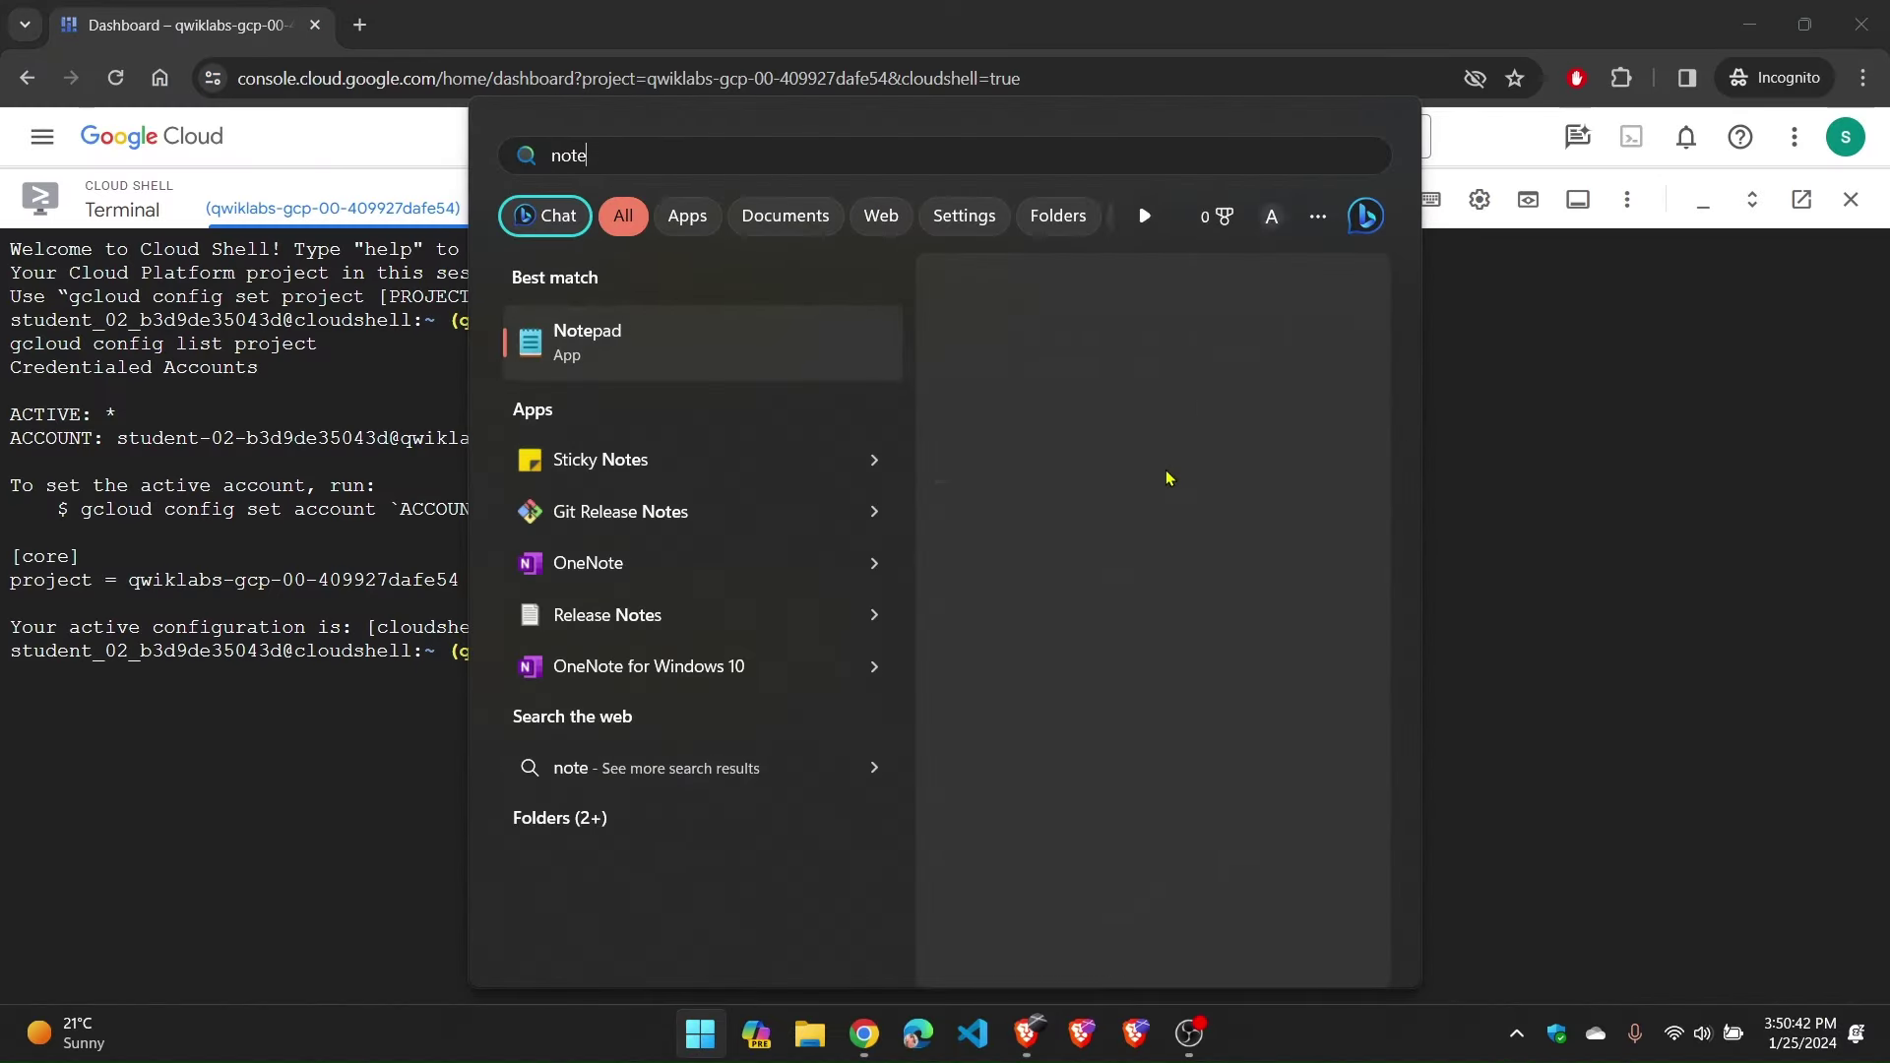
key("Return")
key("ctrl+v")
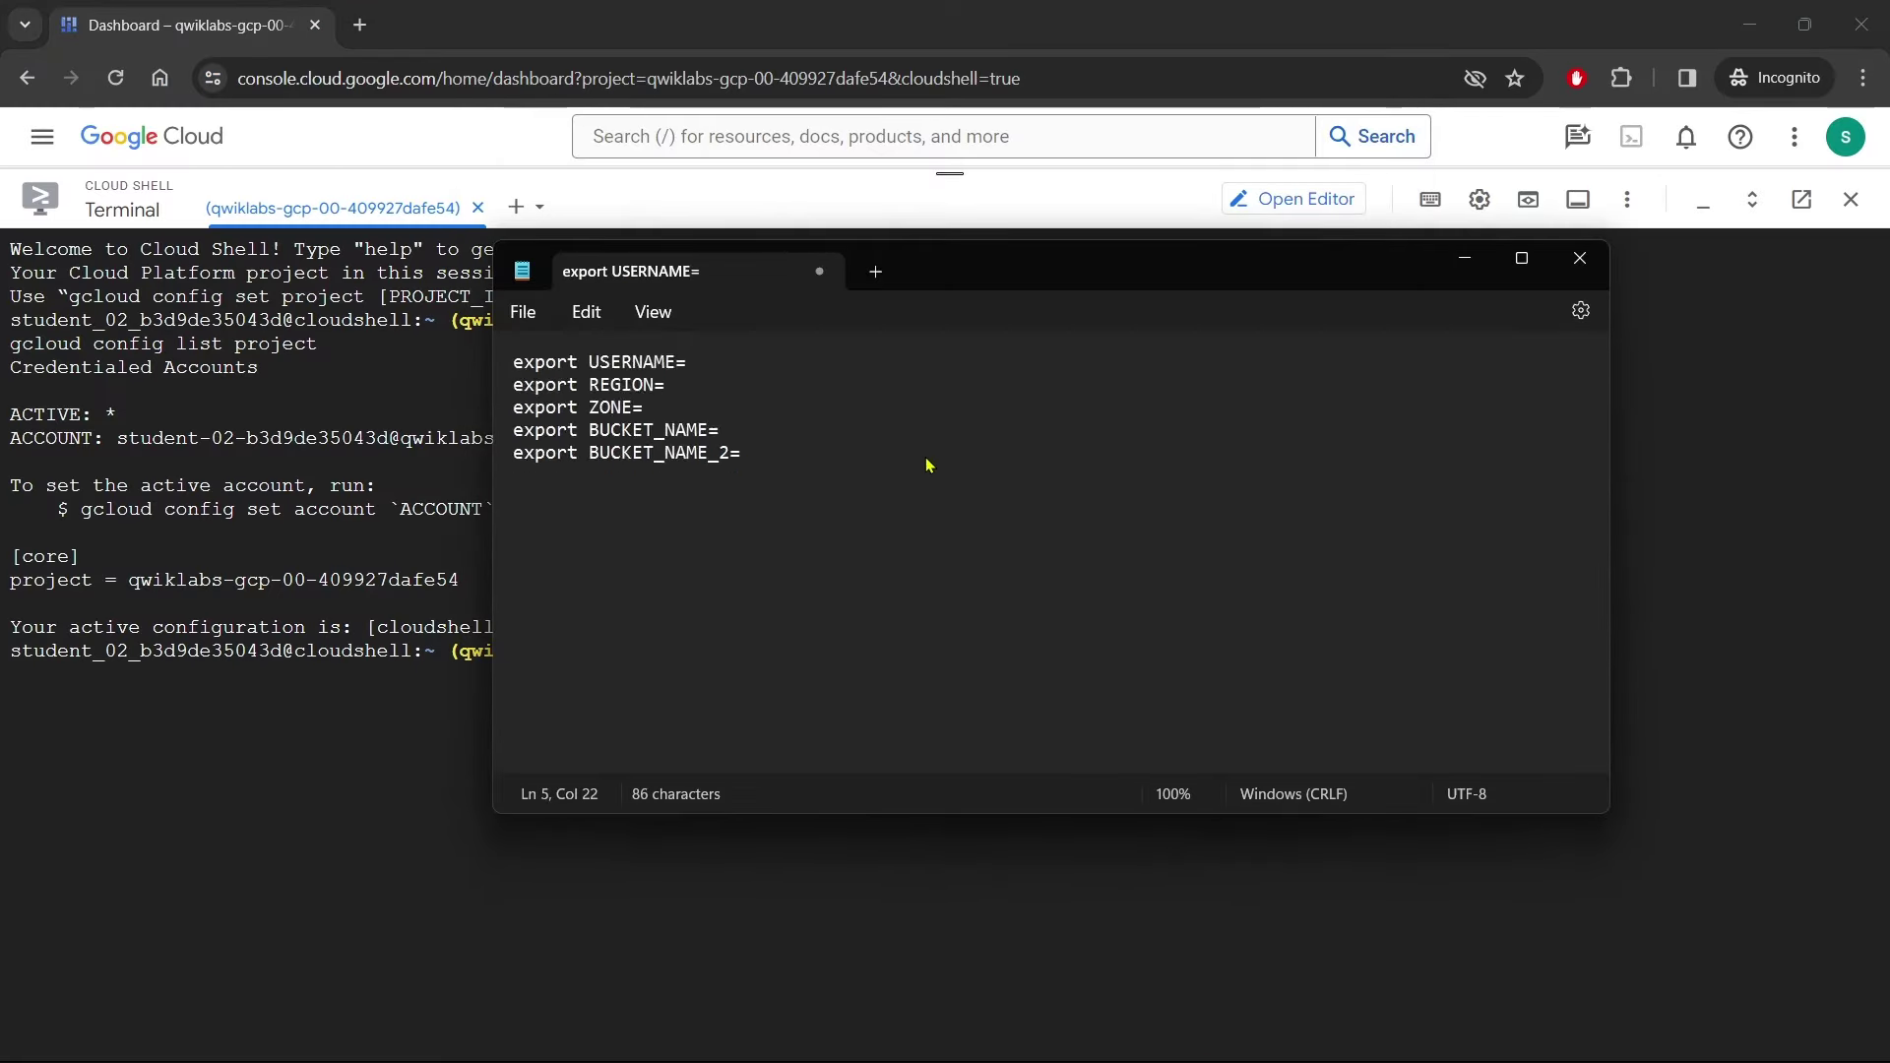
scroll(926, 453, "up", 9)
left_click_drag(995, 265, 961, 264)
Copy the lab username from the Skills Boost page and paste it as the USERNAME value in Notepad
key("alt+Tab")
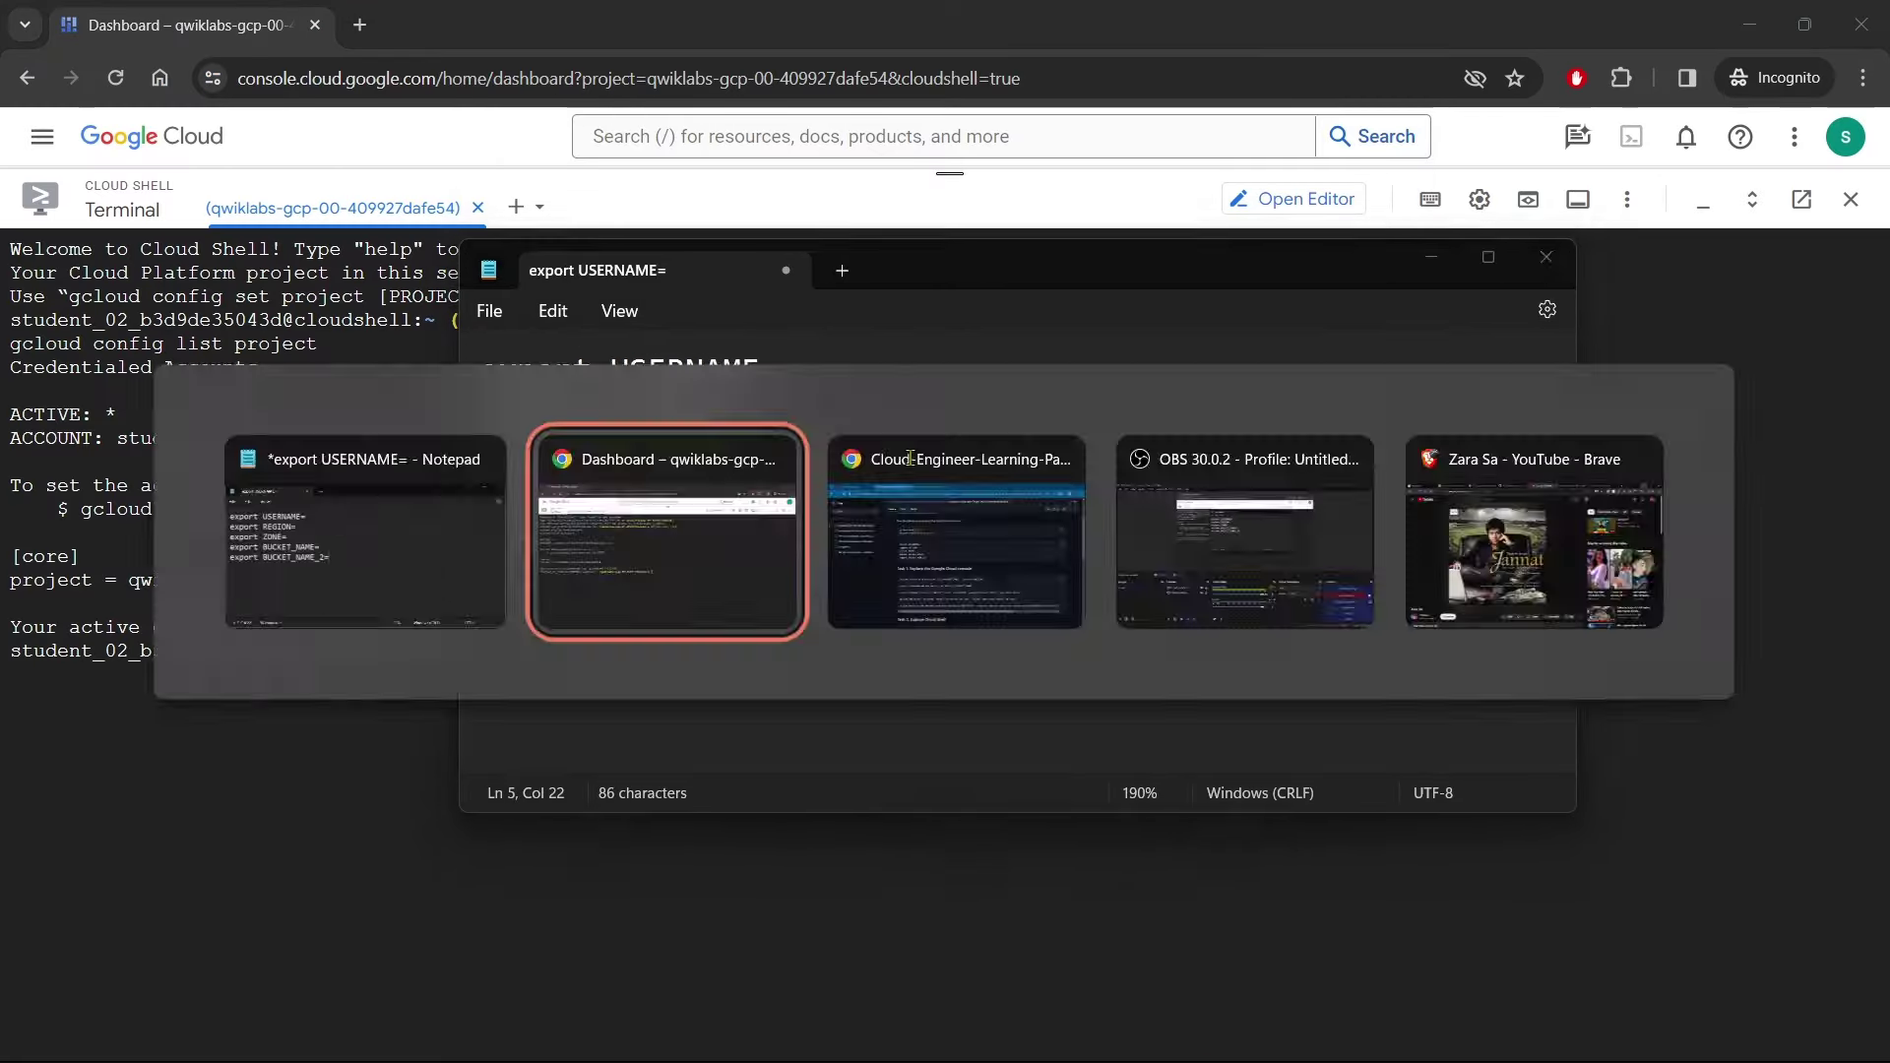
key("alt+Tab")
left_click(550, 583)
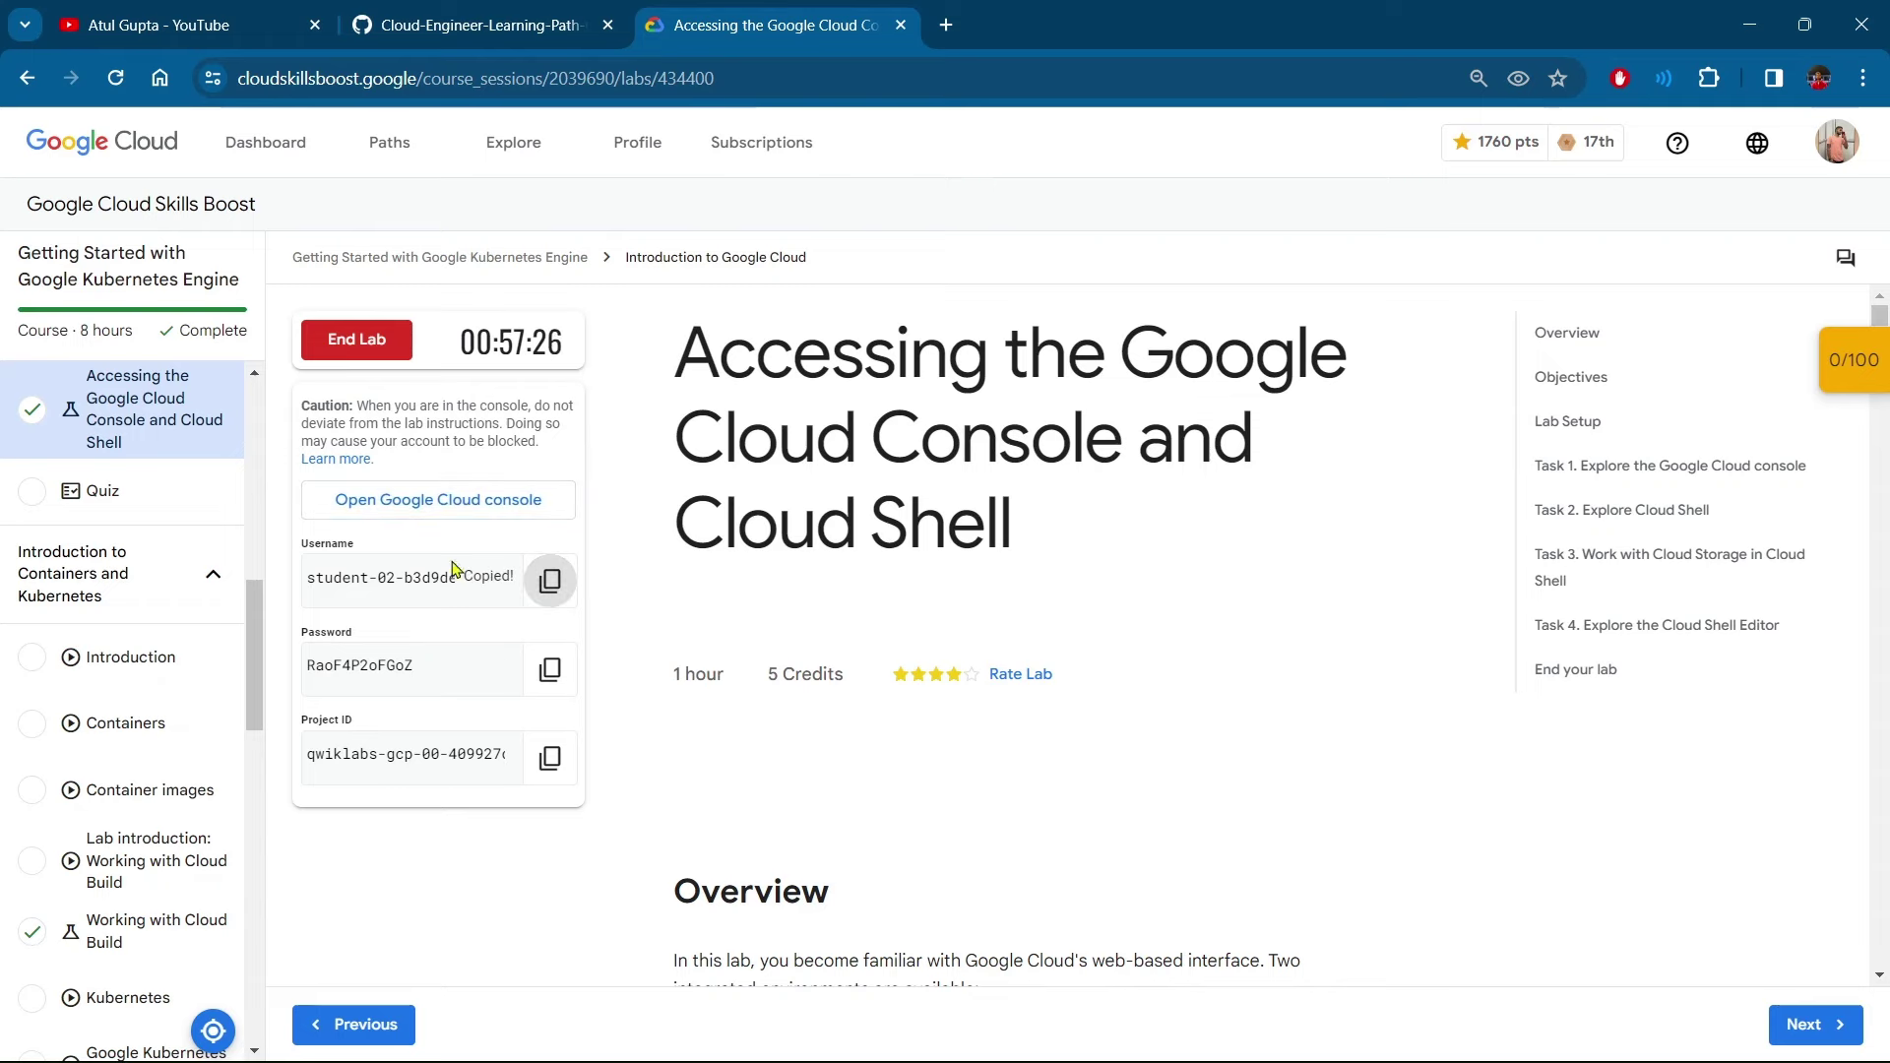
key("alt+Tab")
left_click(804, 371)
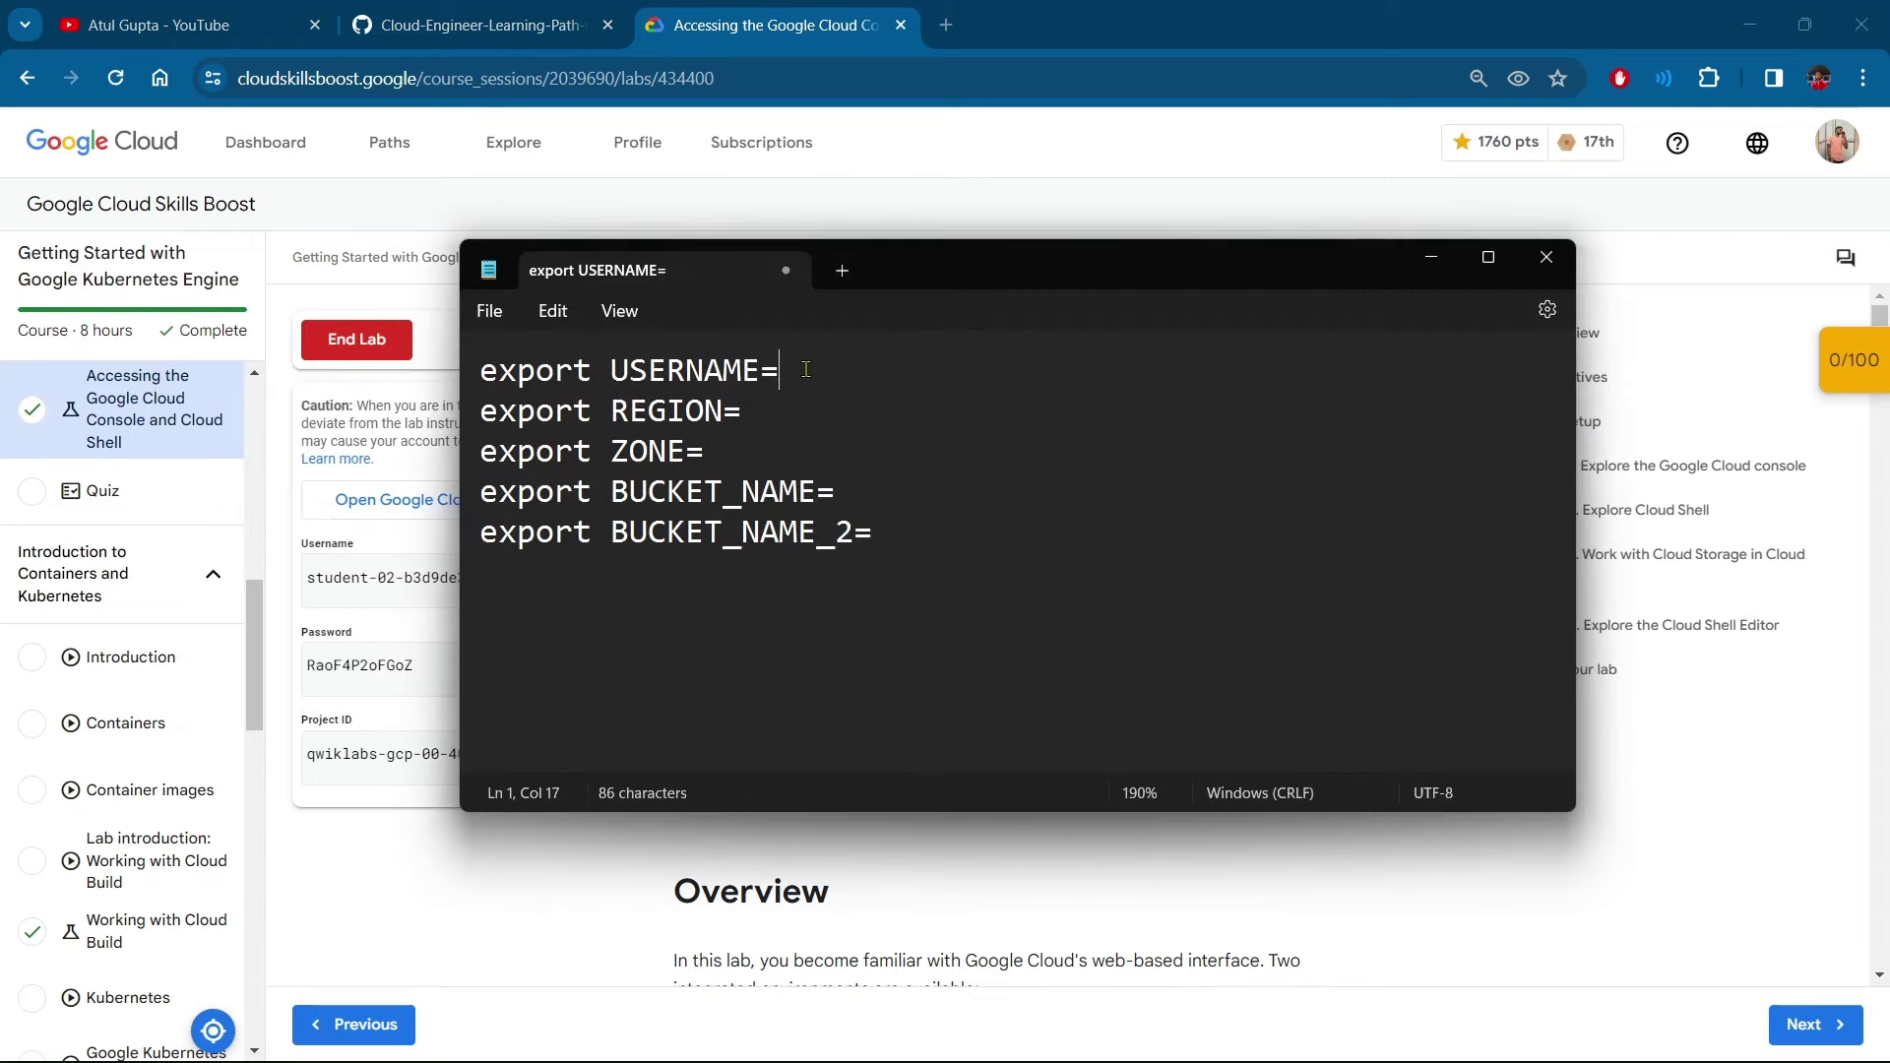
key("ctrl+v")
Paste the lab's project ID as the BUCKET_NAME and BUCKET_NAME_2 values in Notepad, adding the suffix -two to the second
key("alt+Tab")
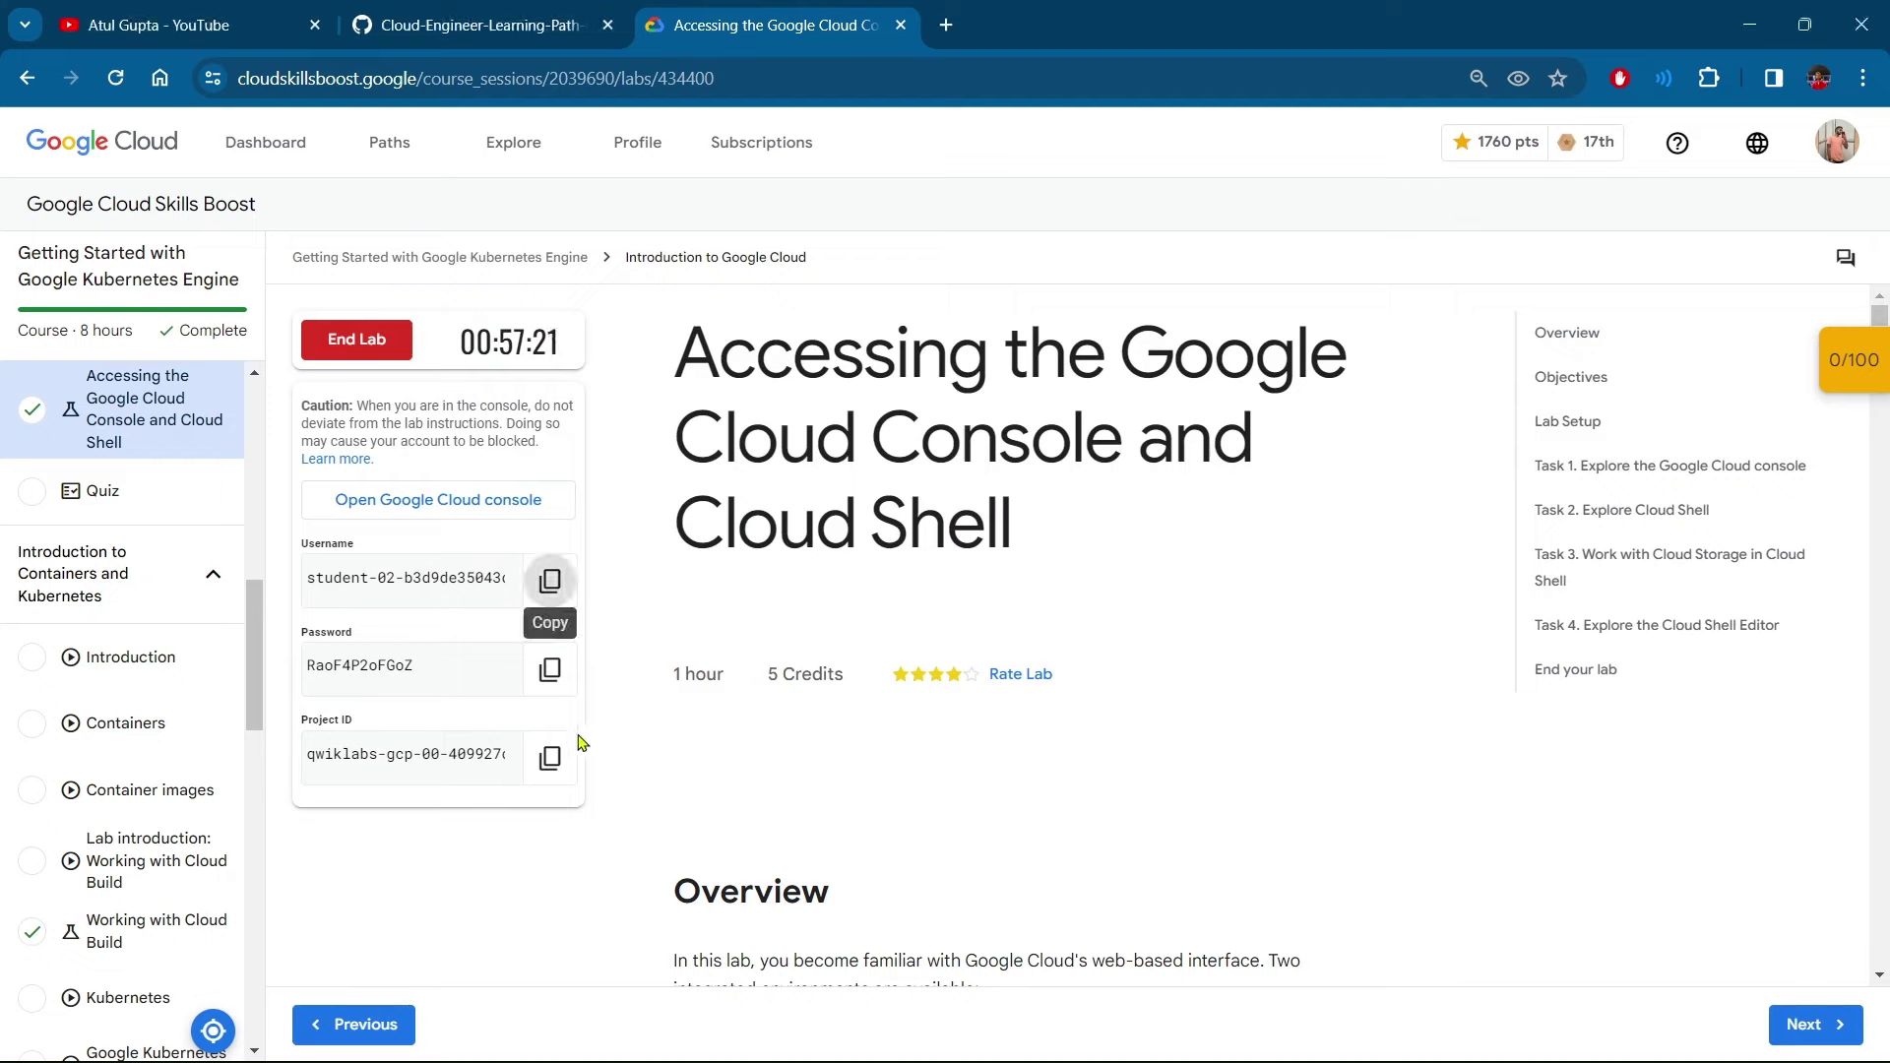
left_click(549, 756)
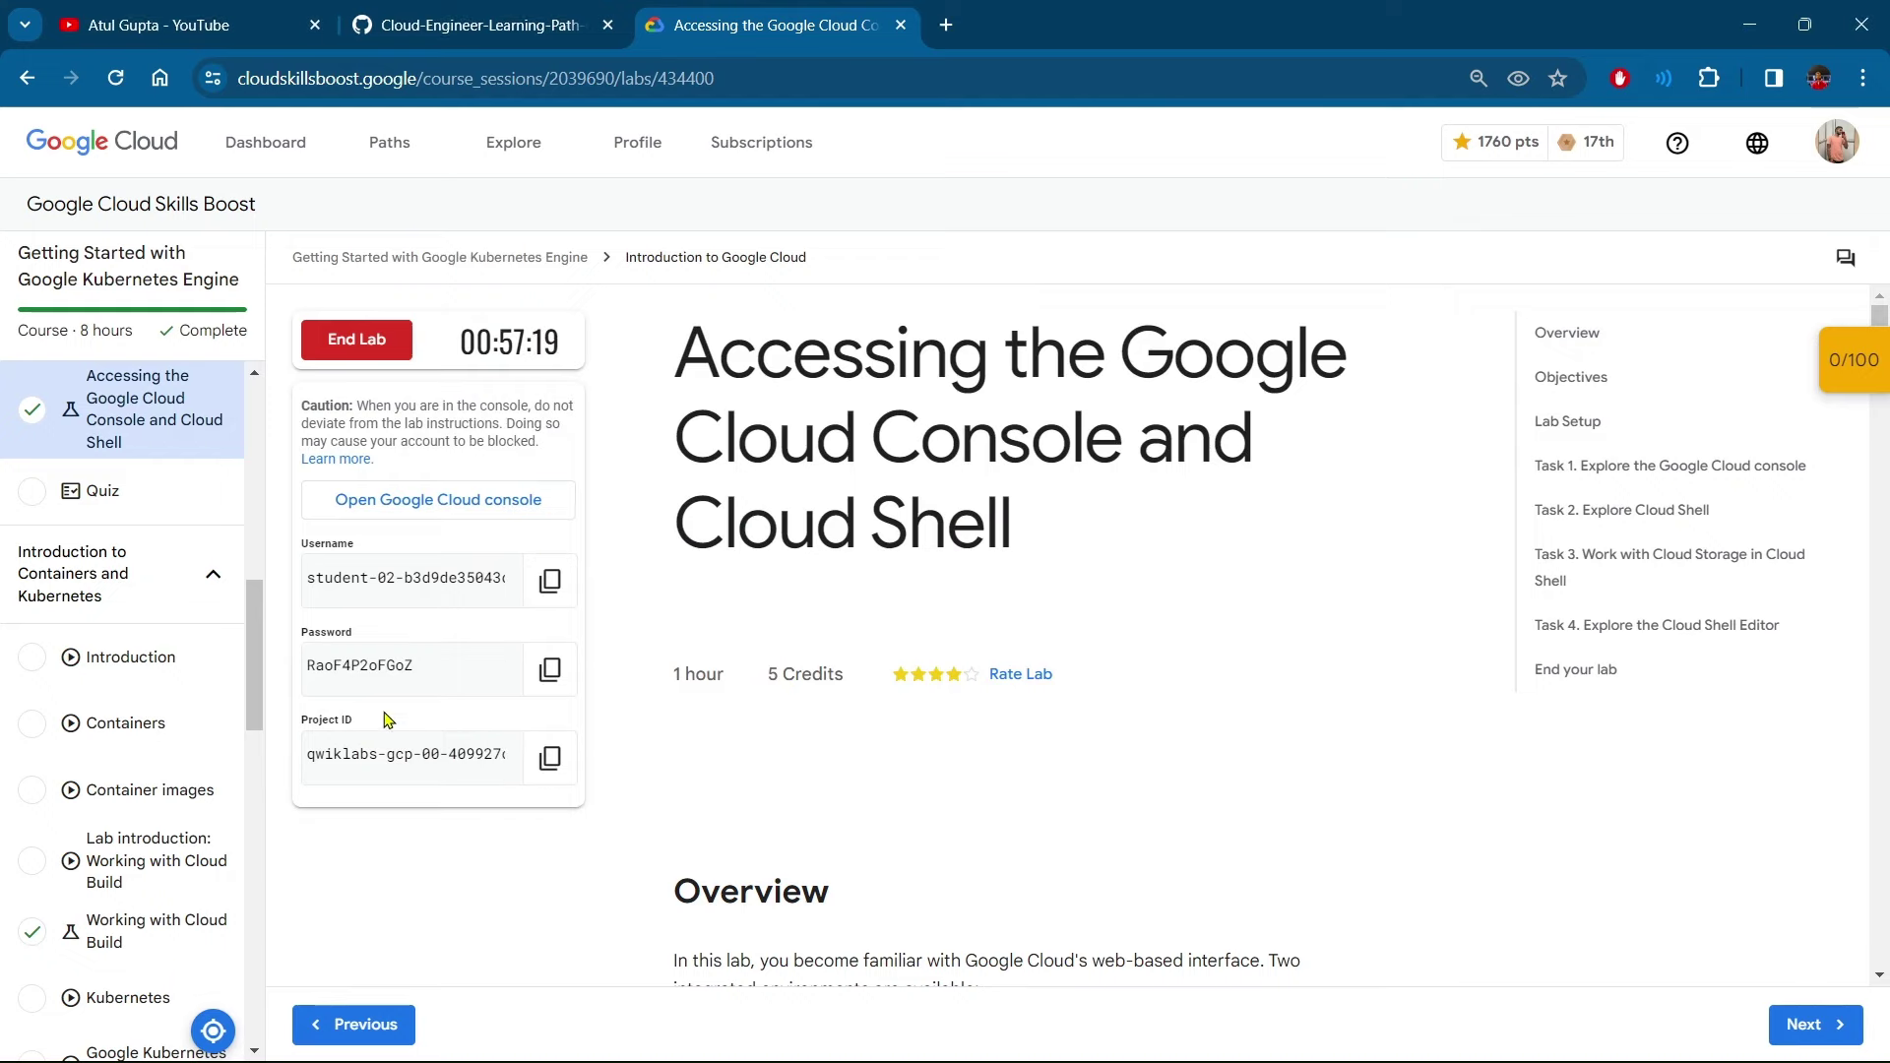
key("alt+Tab")
left_click(935, 492)
key("ctrl+v")
key("ctrl+v")
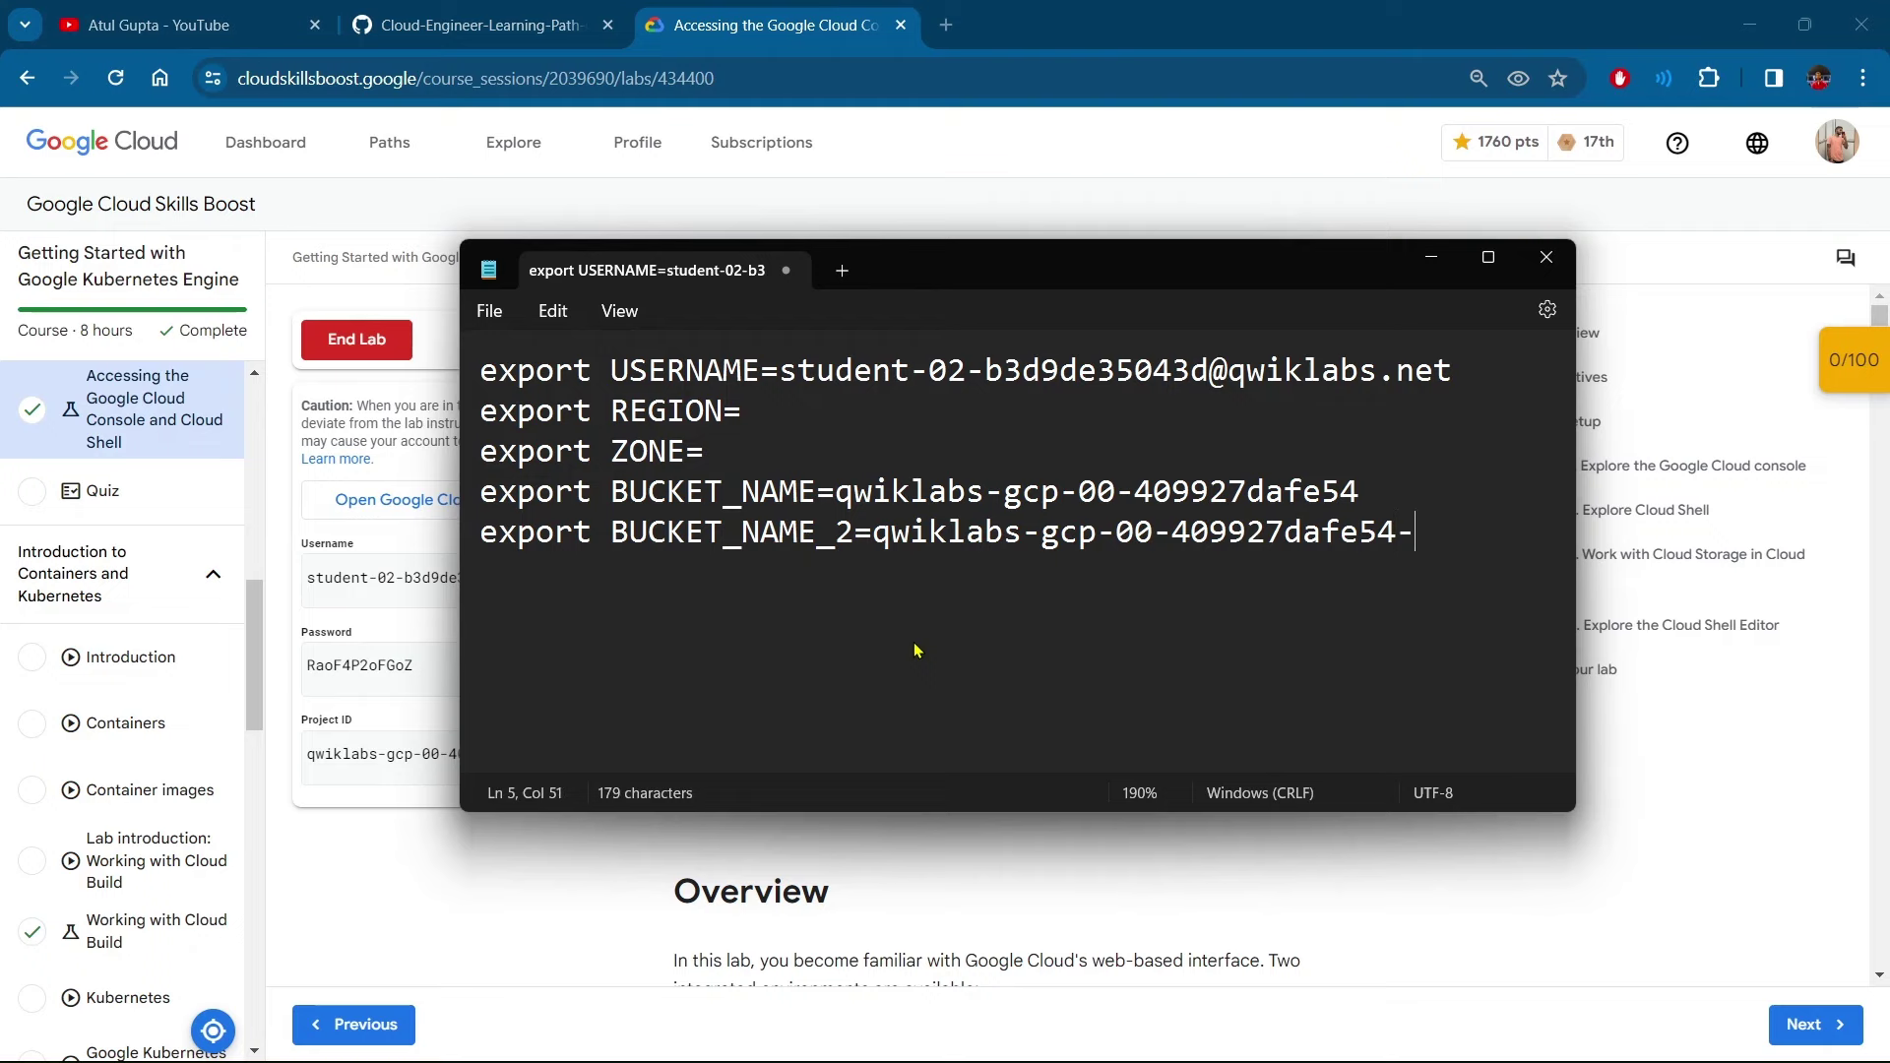
type("-two")
Find the region in the lab instructions by searching for REGION and set REGION to us-west1 in Notepad
double_click(674, 413)
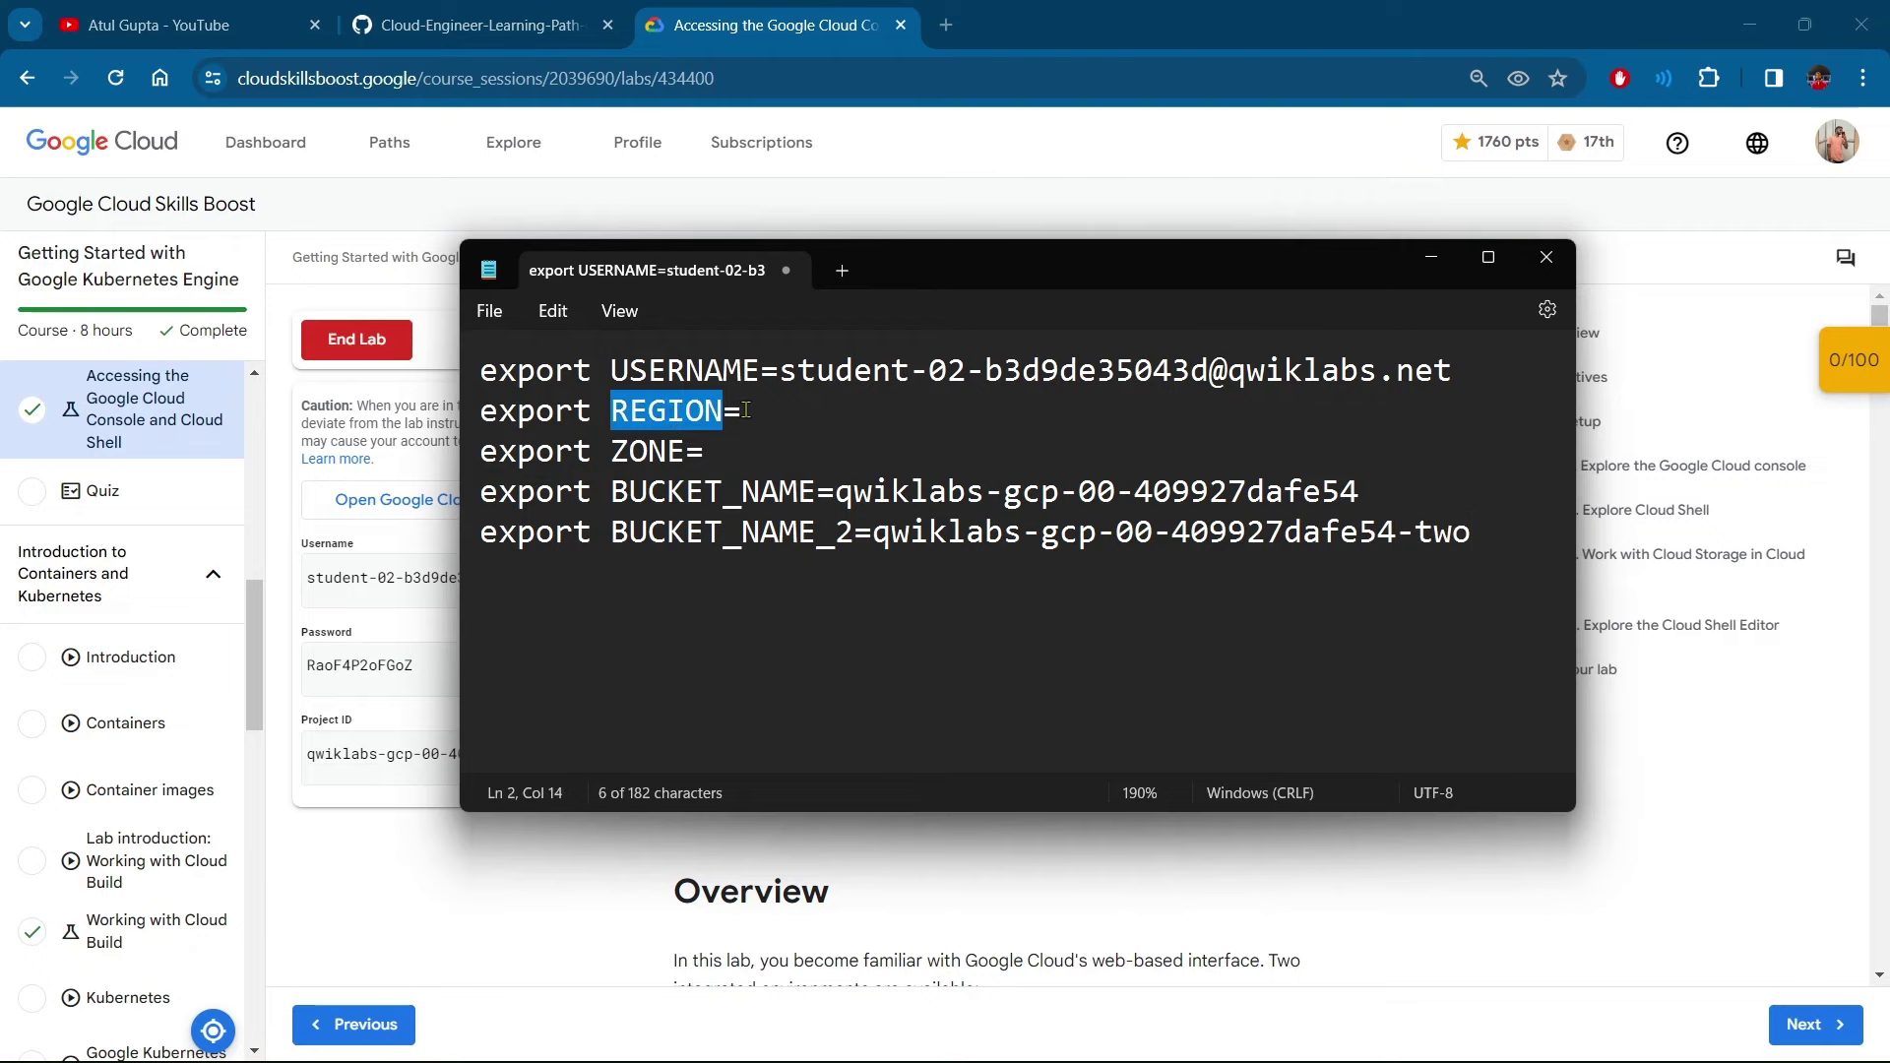
left_click(786, 410)
key("alt+Tab")
key("ctrl+f")
key("ctrl+v")
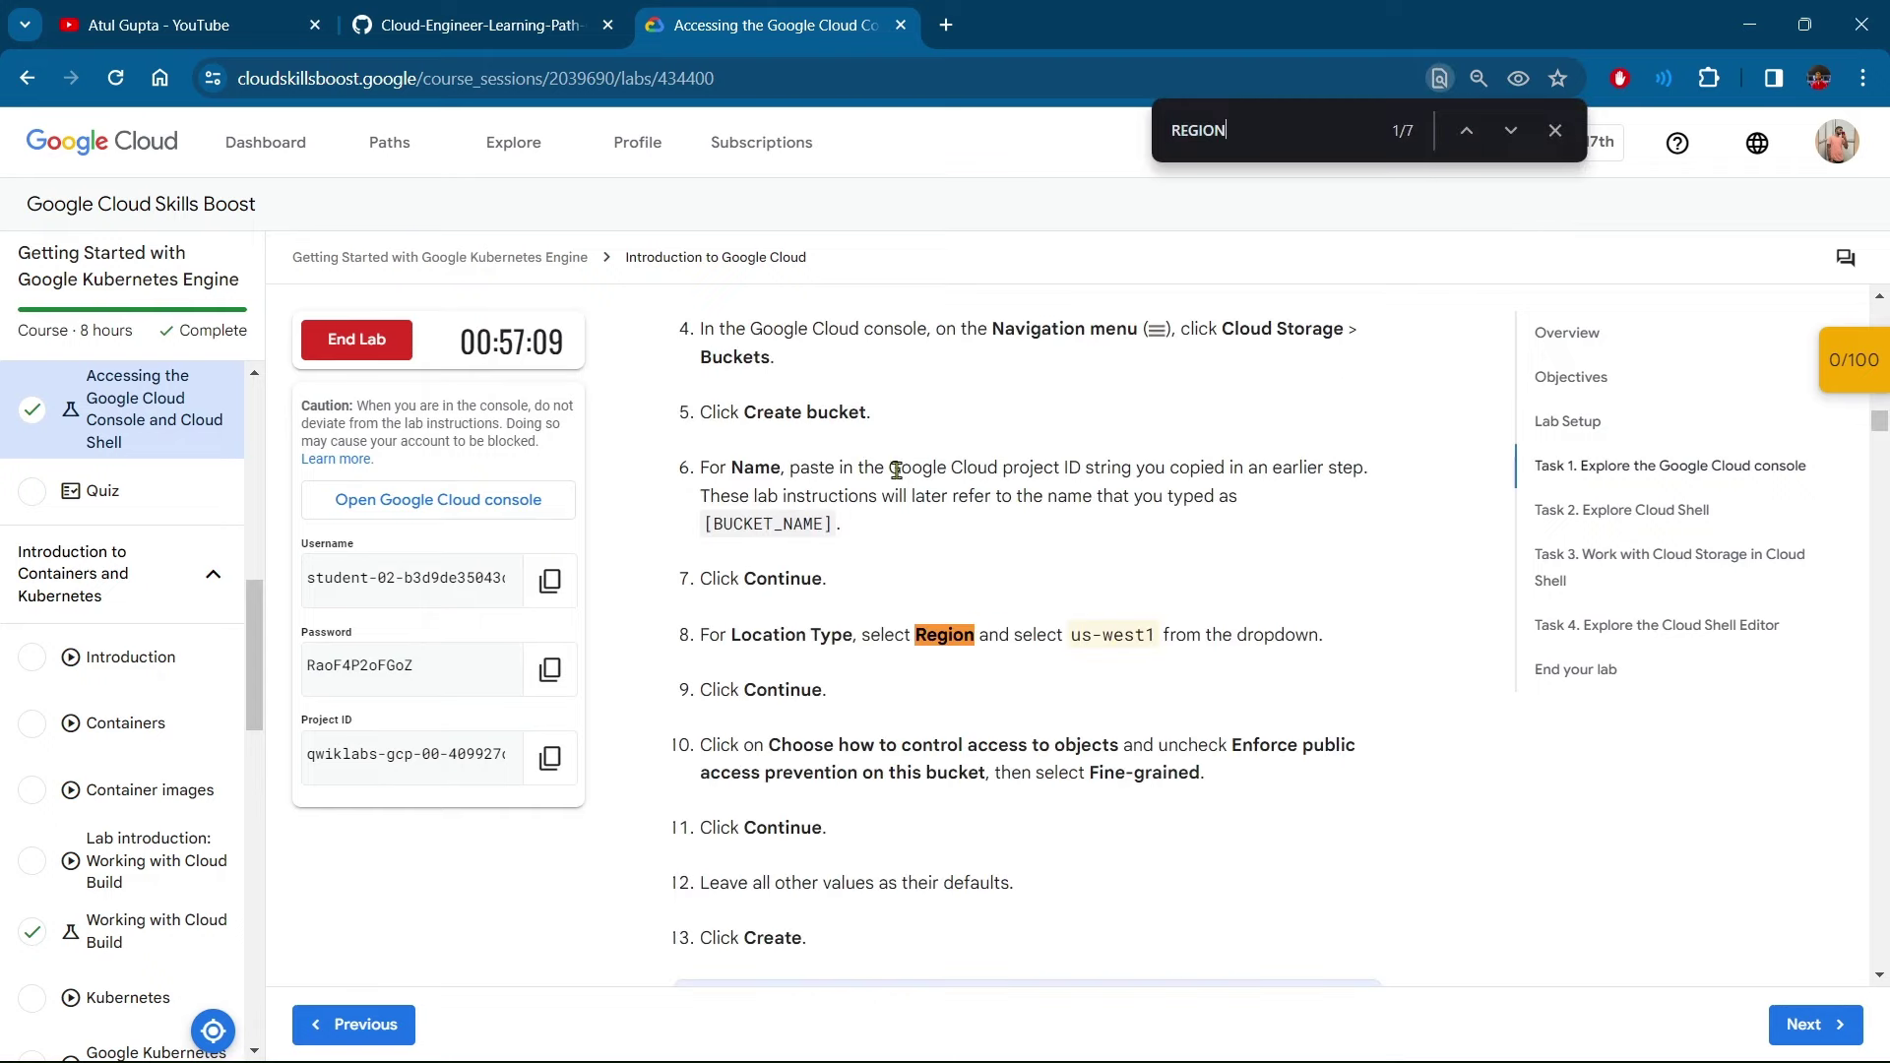
key("Return")
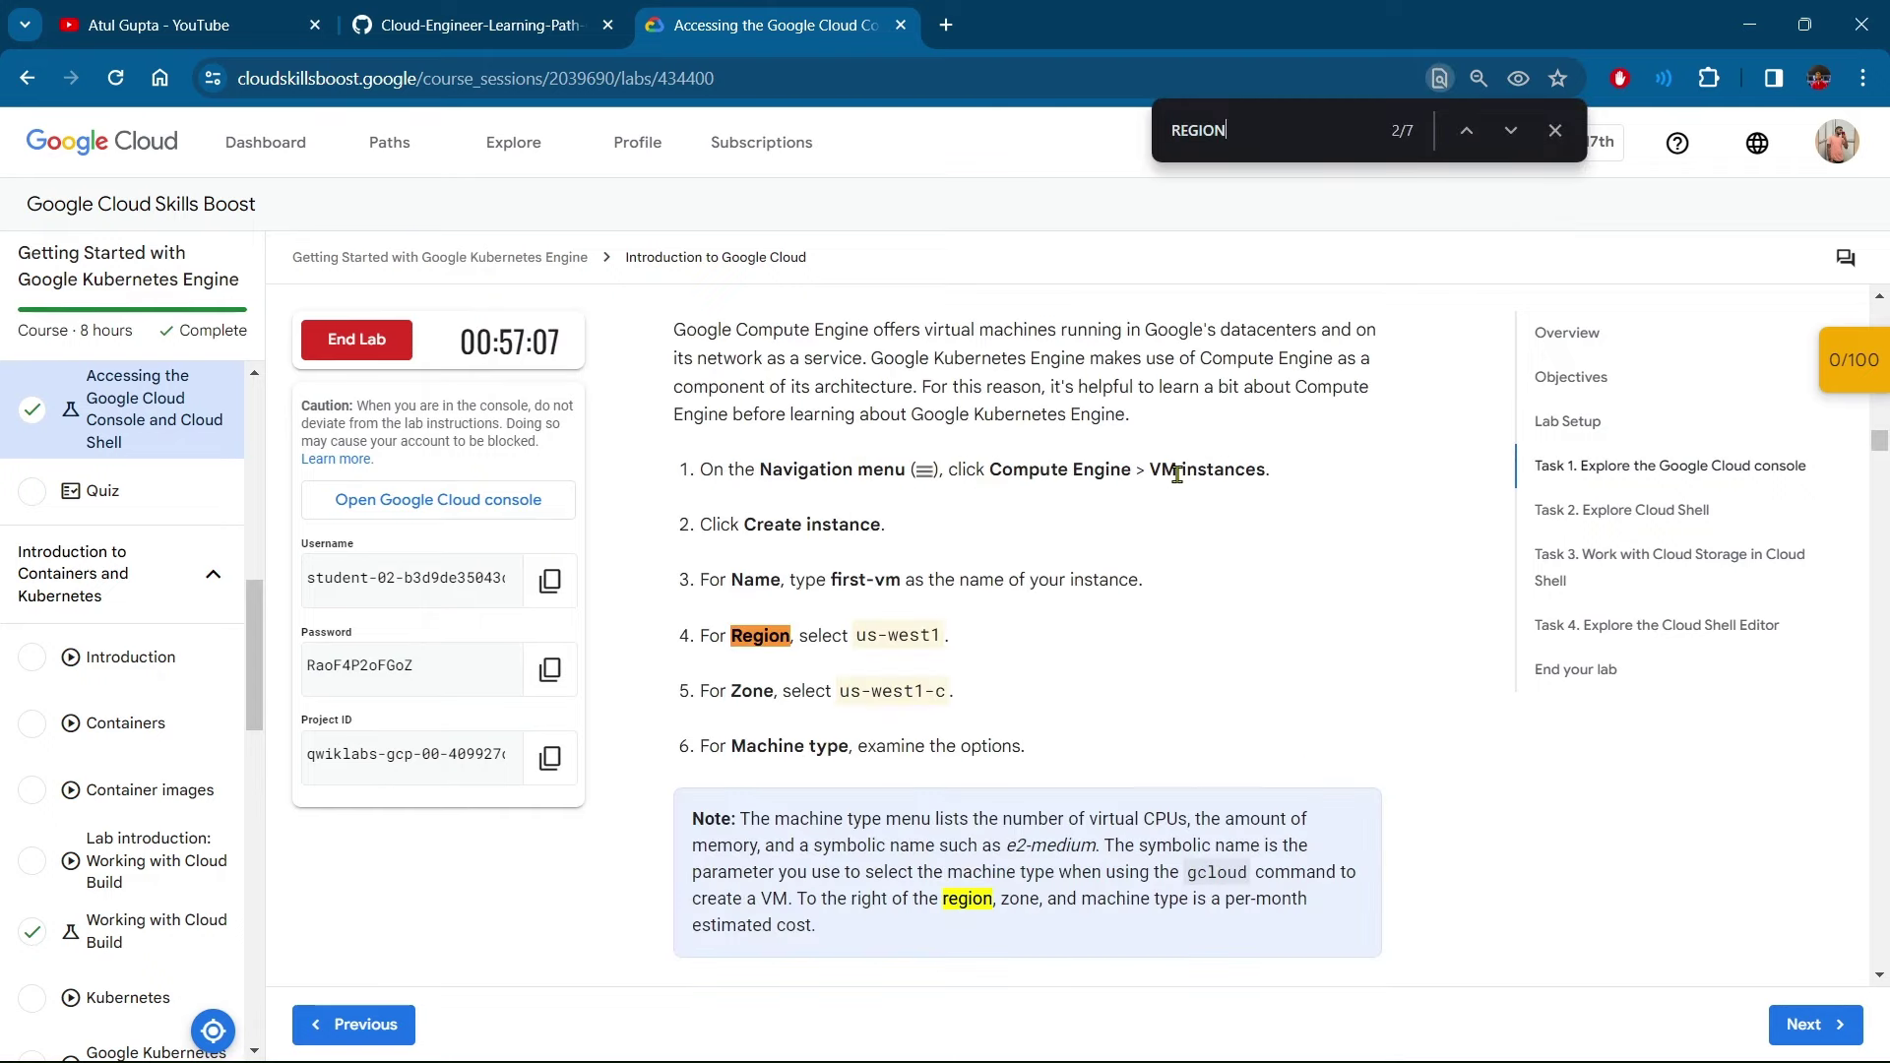
left_click_drag(701, 636, 942, 635)
left_click(967, 642)
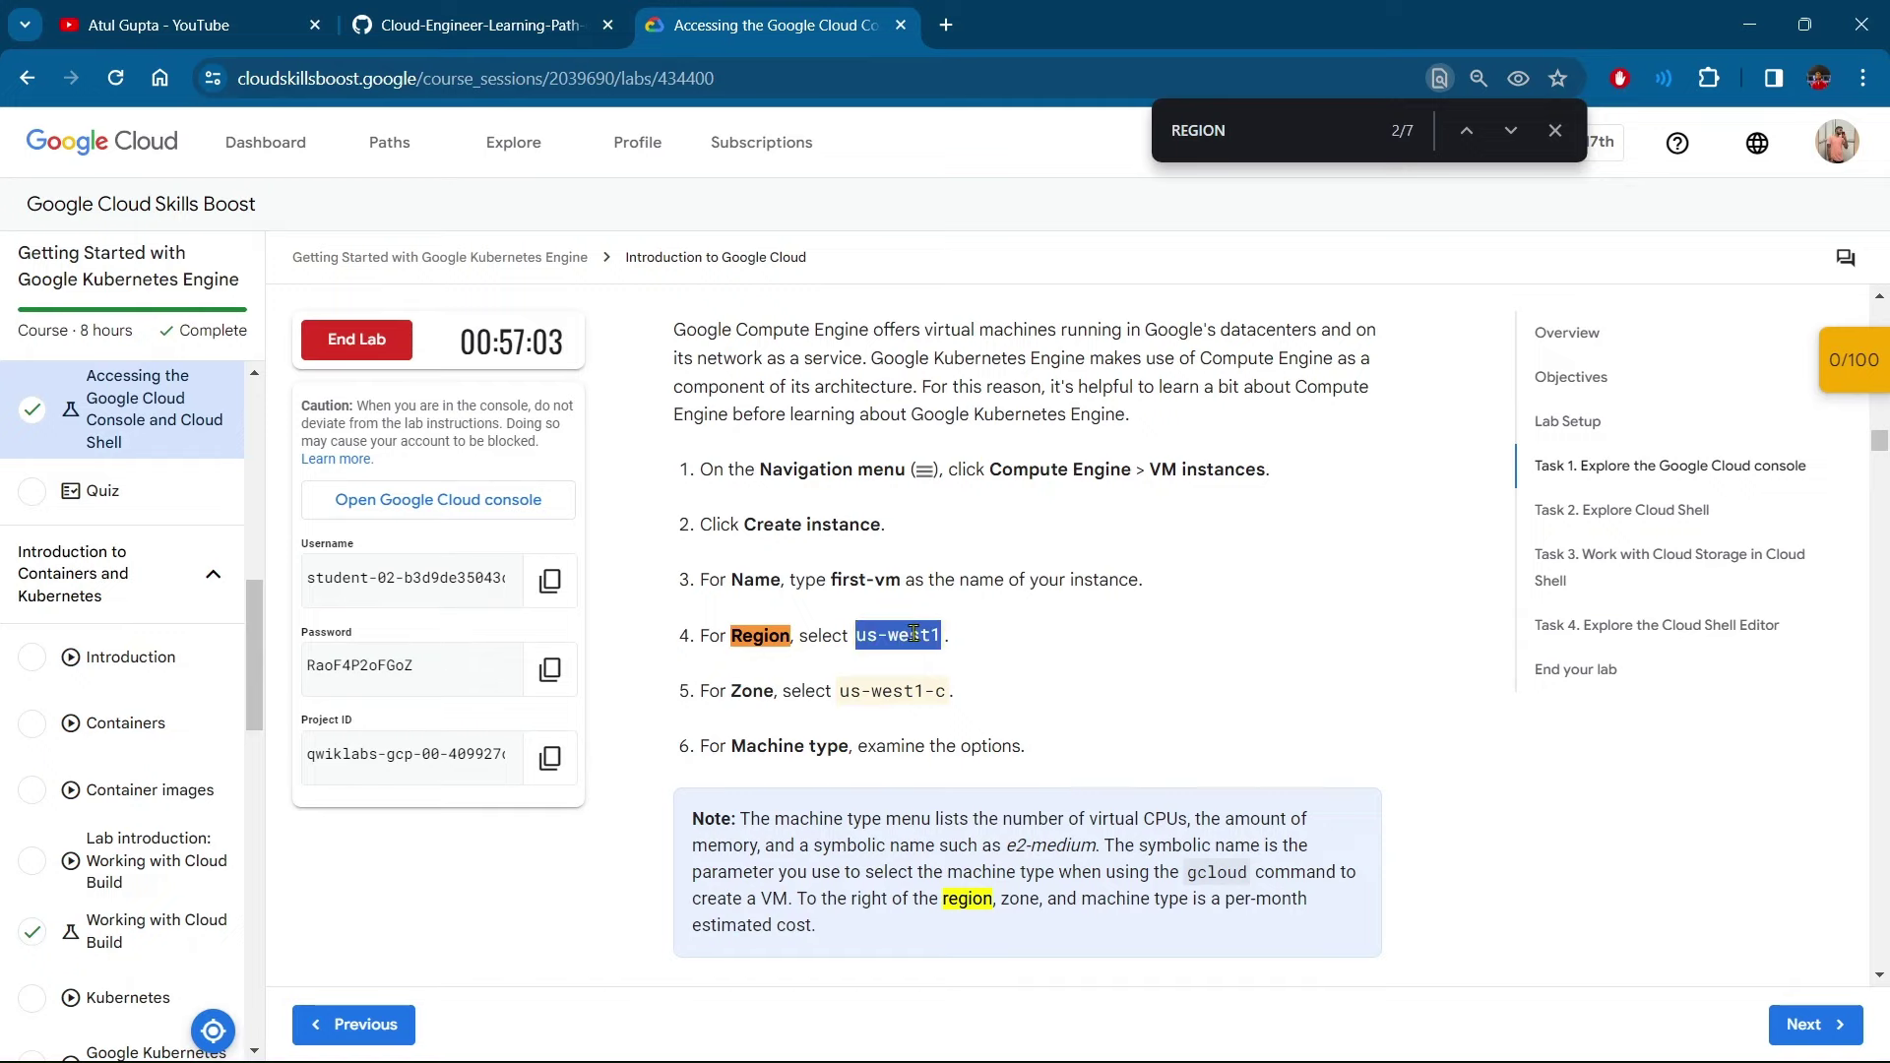
right_click(915, 635)
left_click(988, 660)
key("alt+Tab")
key("ctrl+v")
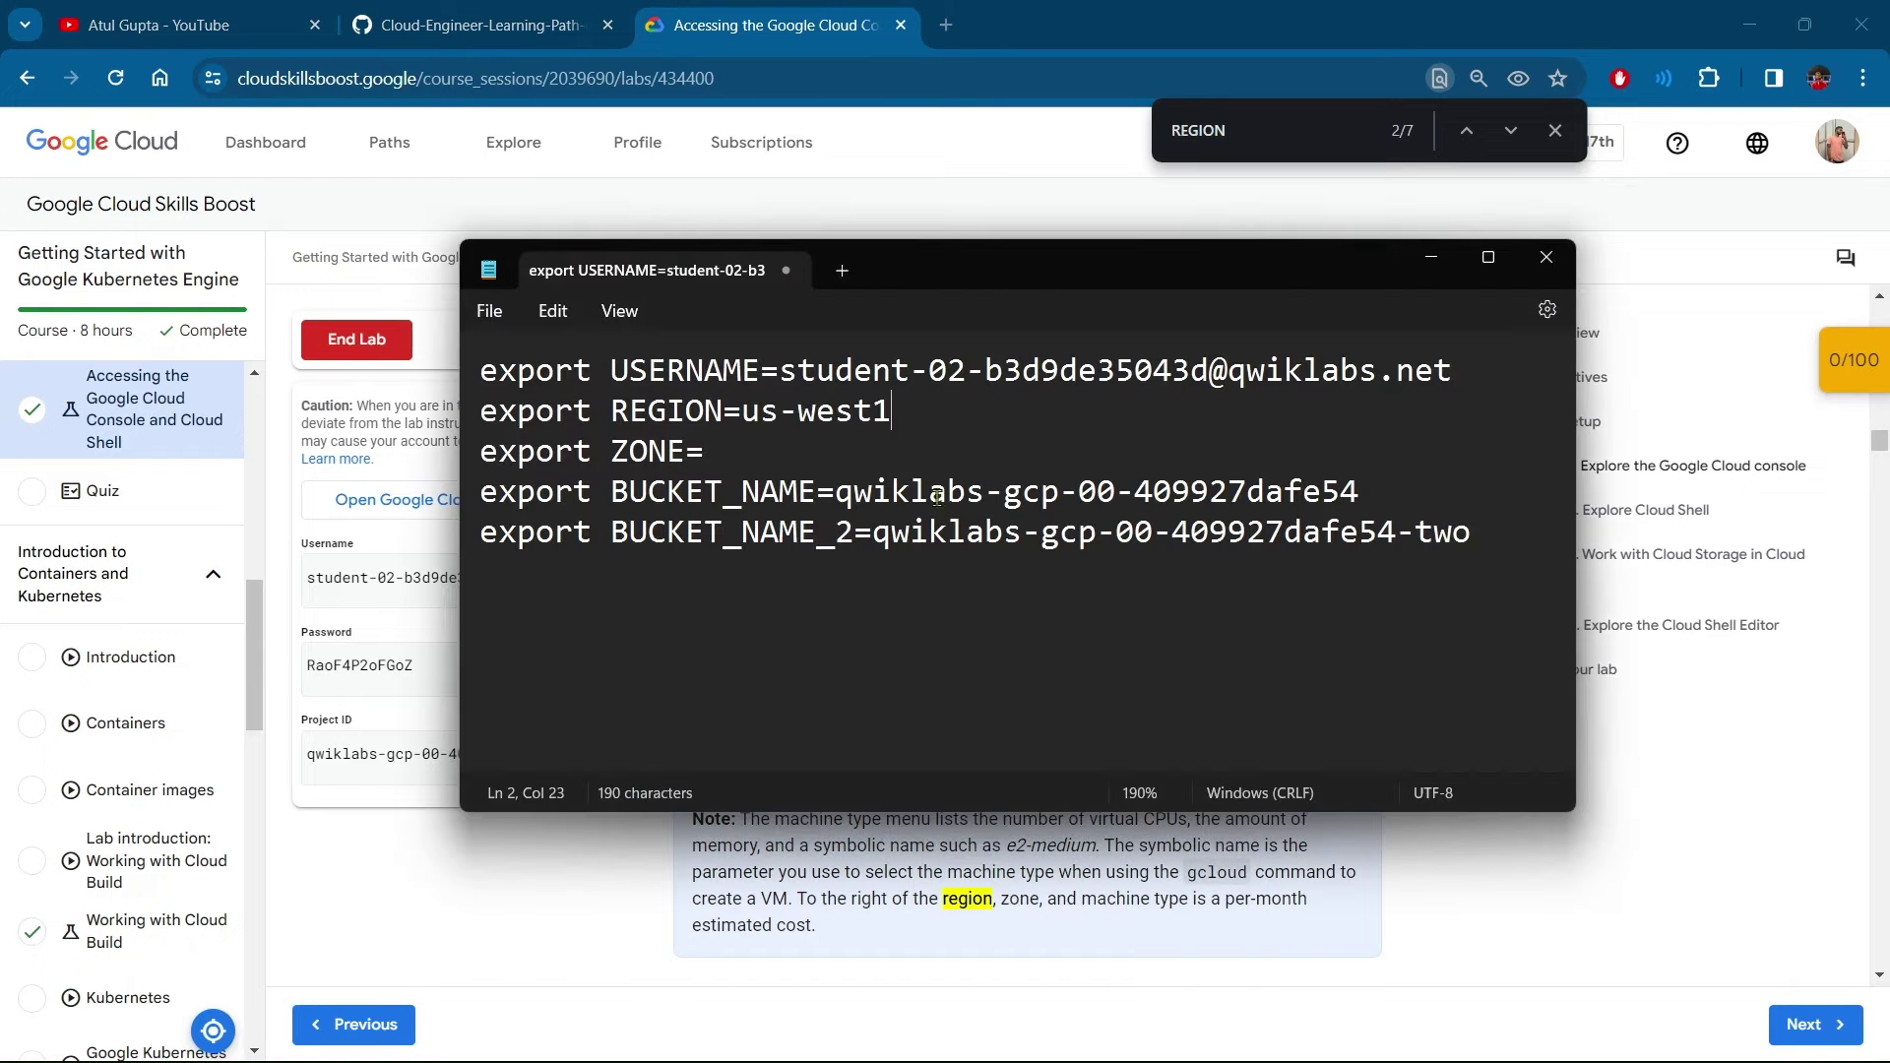
Copy the zone us-west1-c from the lab instructions and paste it as the ZONE value in Notepad
key("alt+Tab")
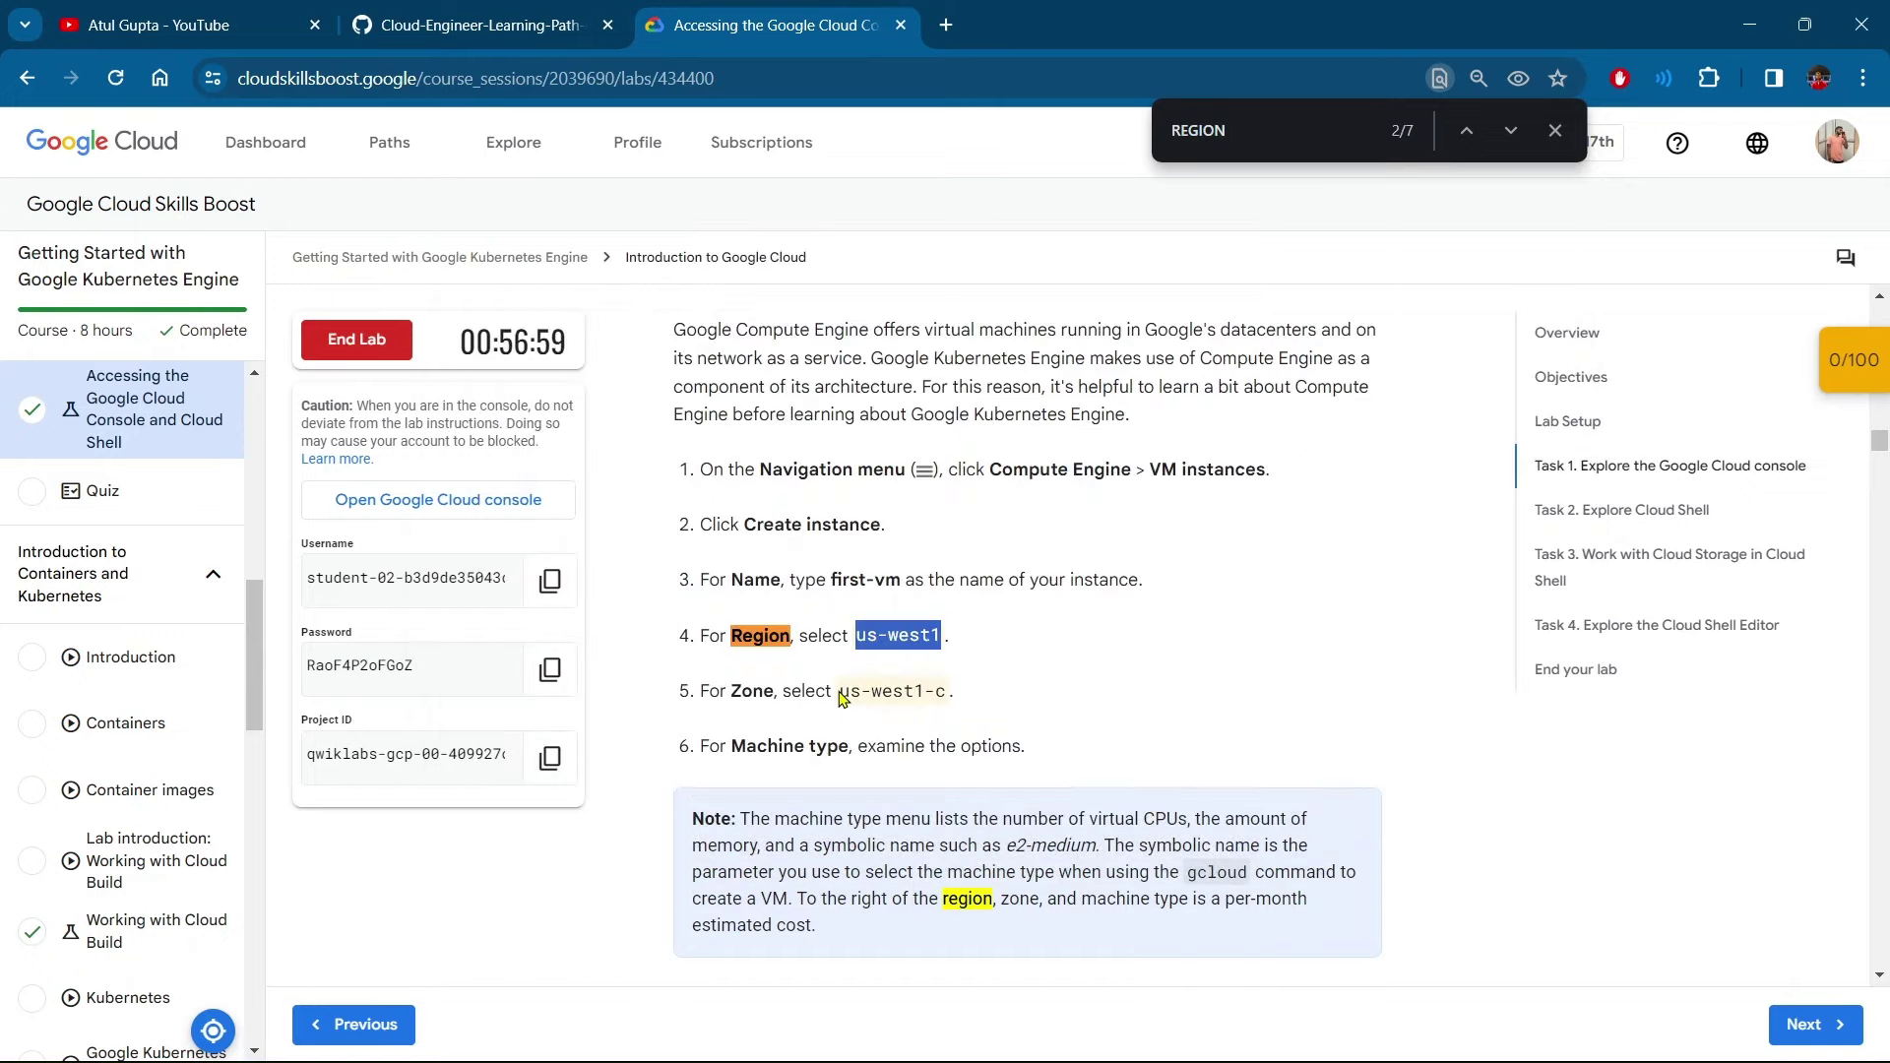
left_click_drag(839, 692, 943, 697)
key("ctrl+c")
key("alt+Tab")
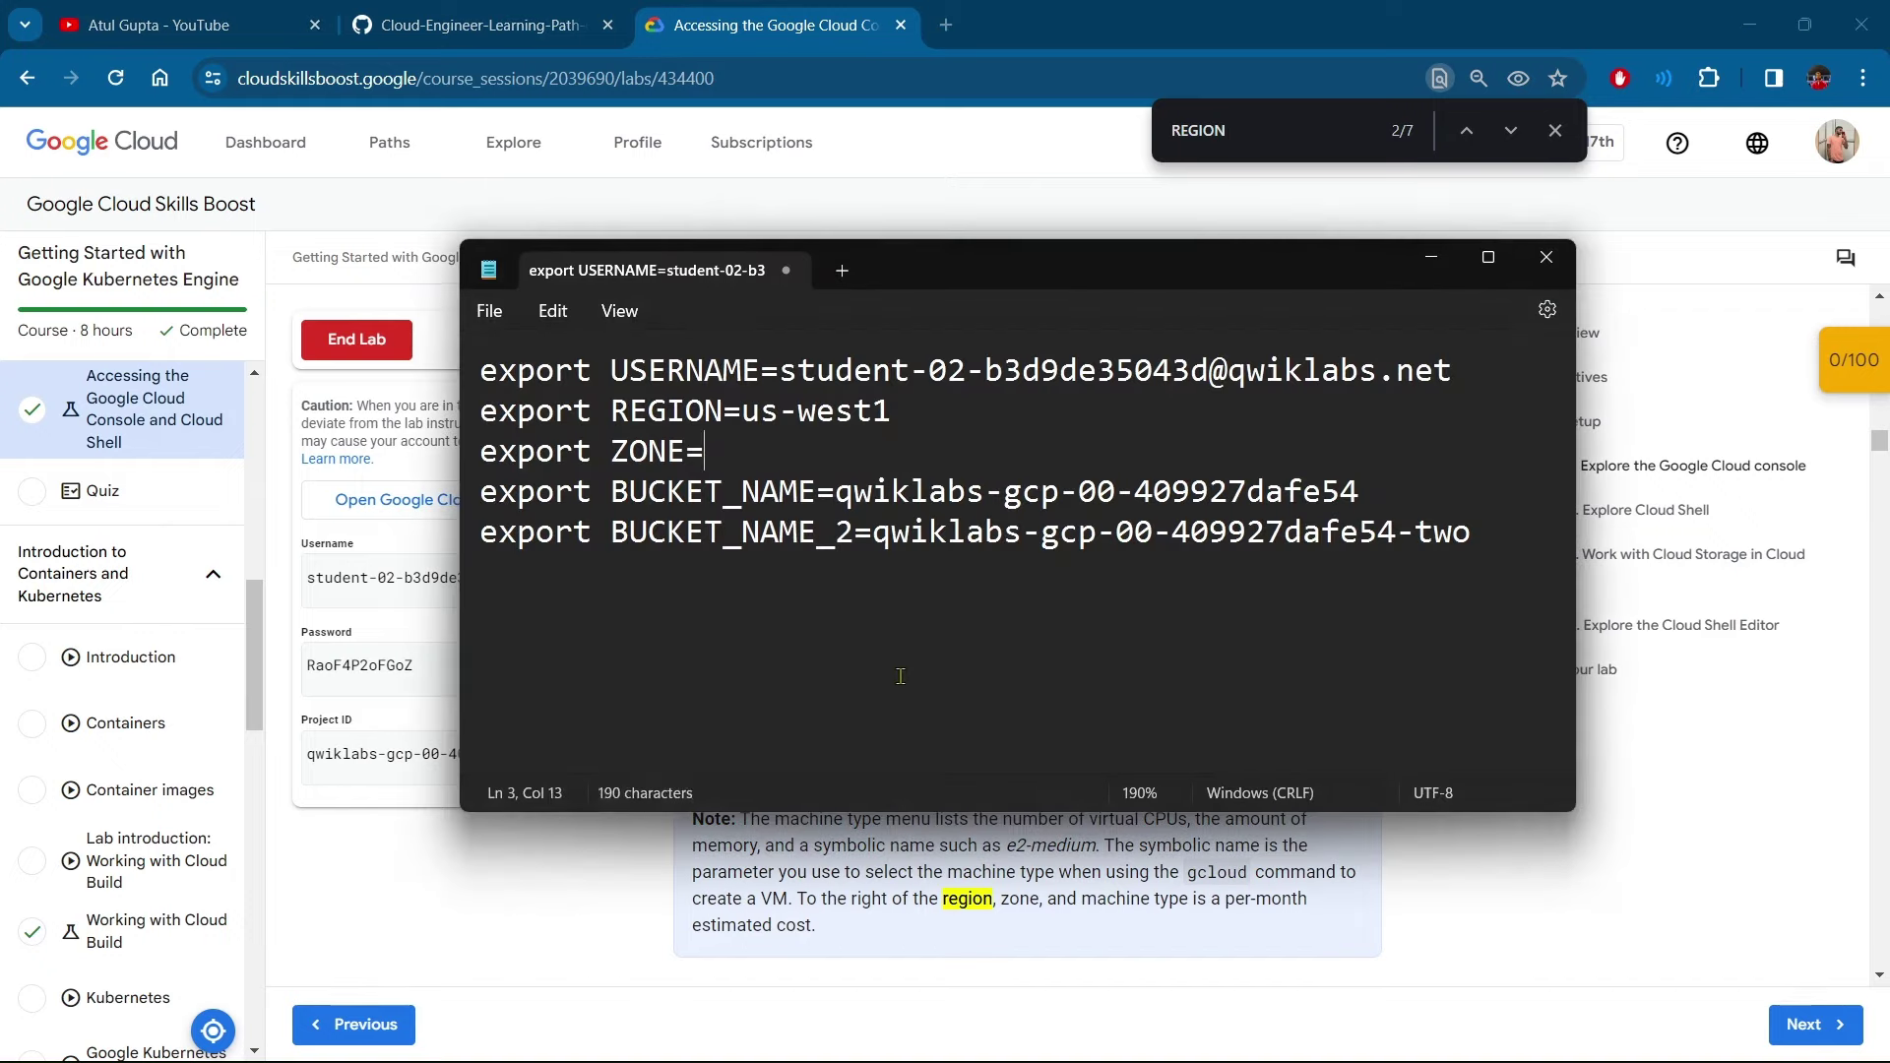
key("ctrl+v")
Copy all the completed export lines from Notepad and run them in Cloud Shell
key("ctrl+minus")
key("ctrl+minus")
key("ctrl+a")
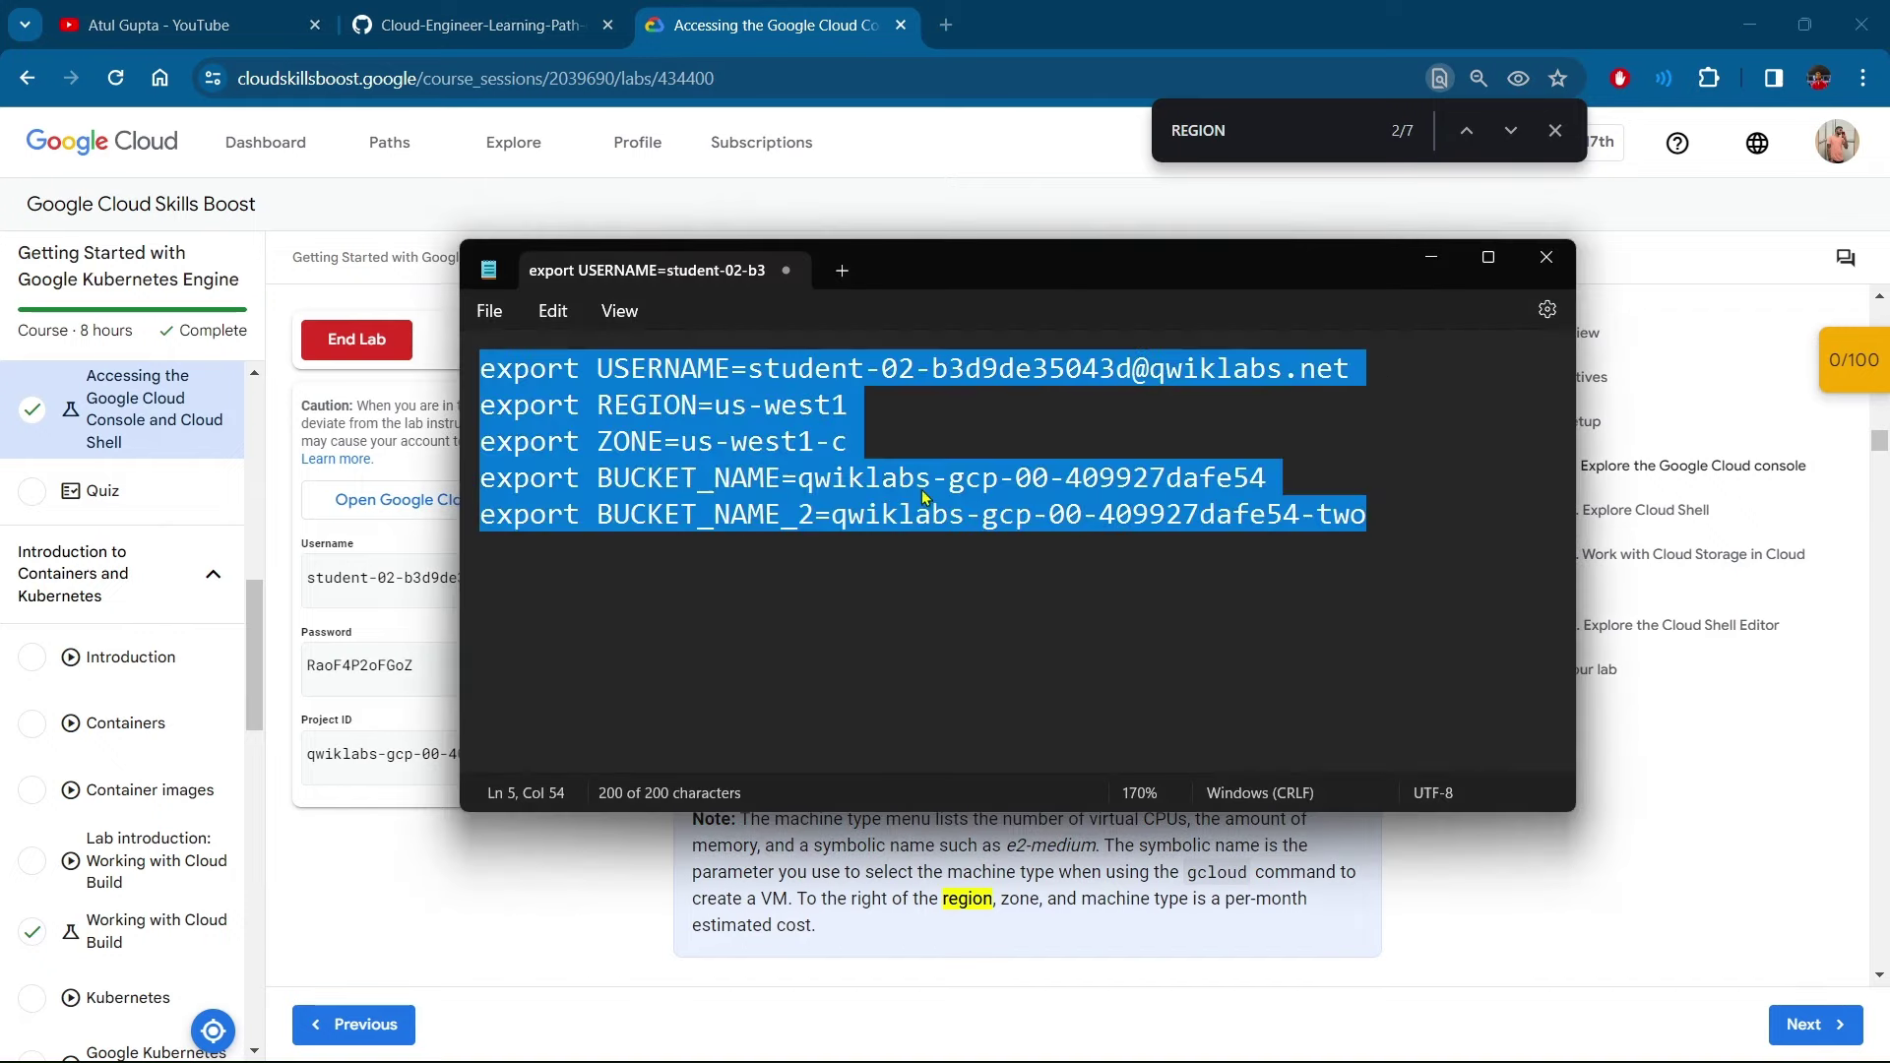
right_click(778, 444)
left_click(848, 569)
key("alt+Tab")
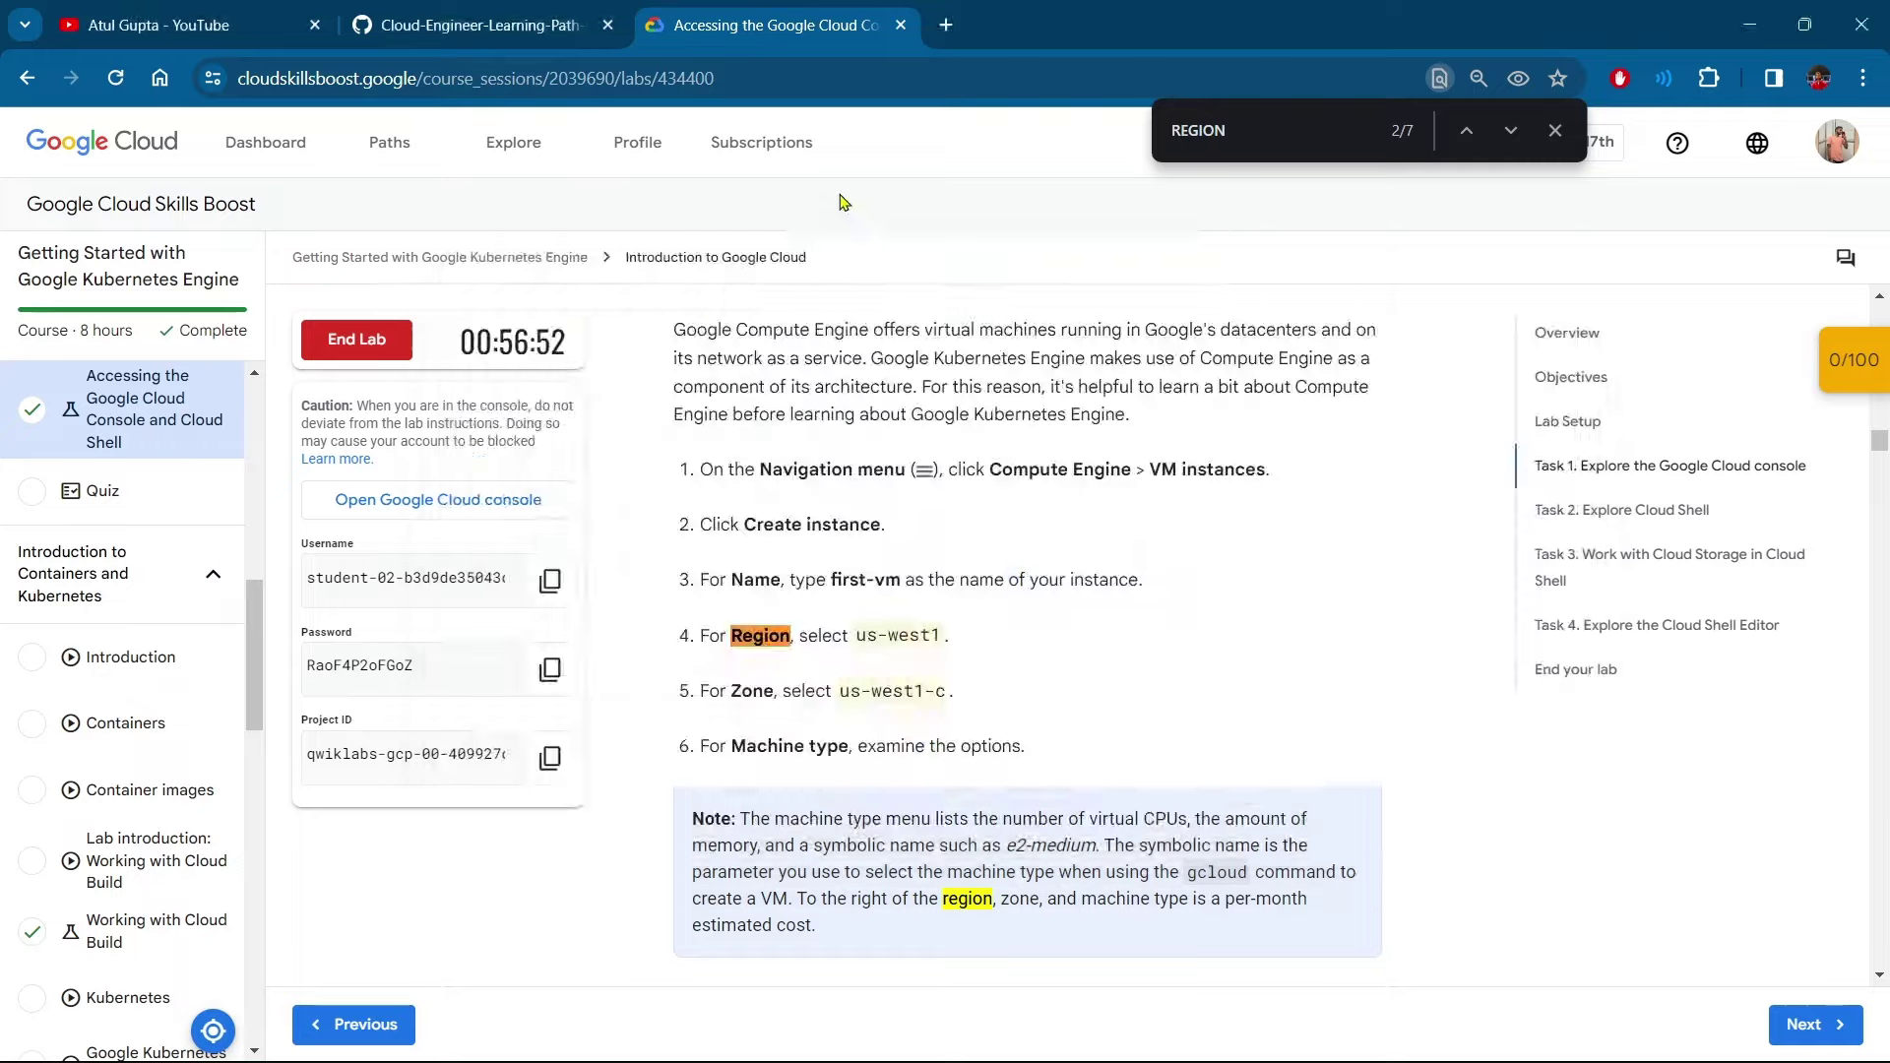
key("alt+Tab")
key("ctrl+v")
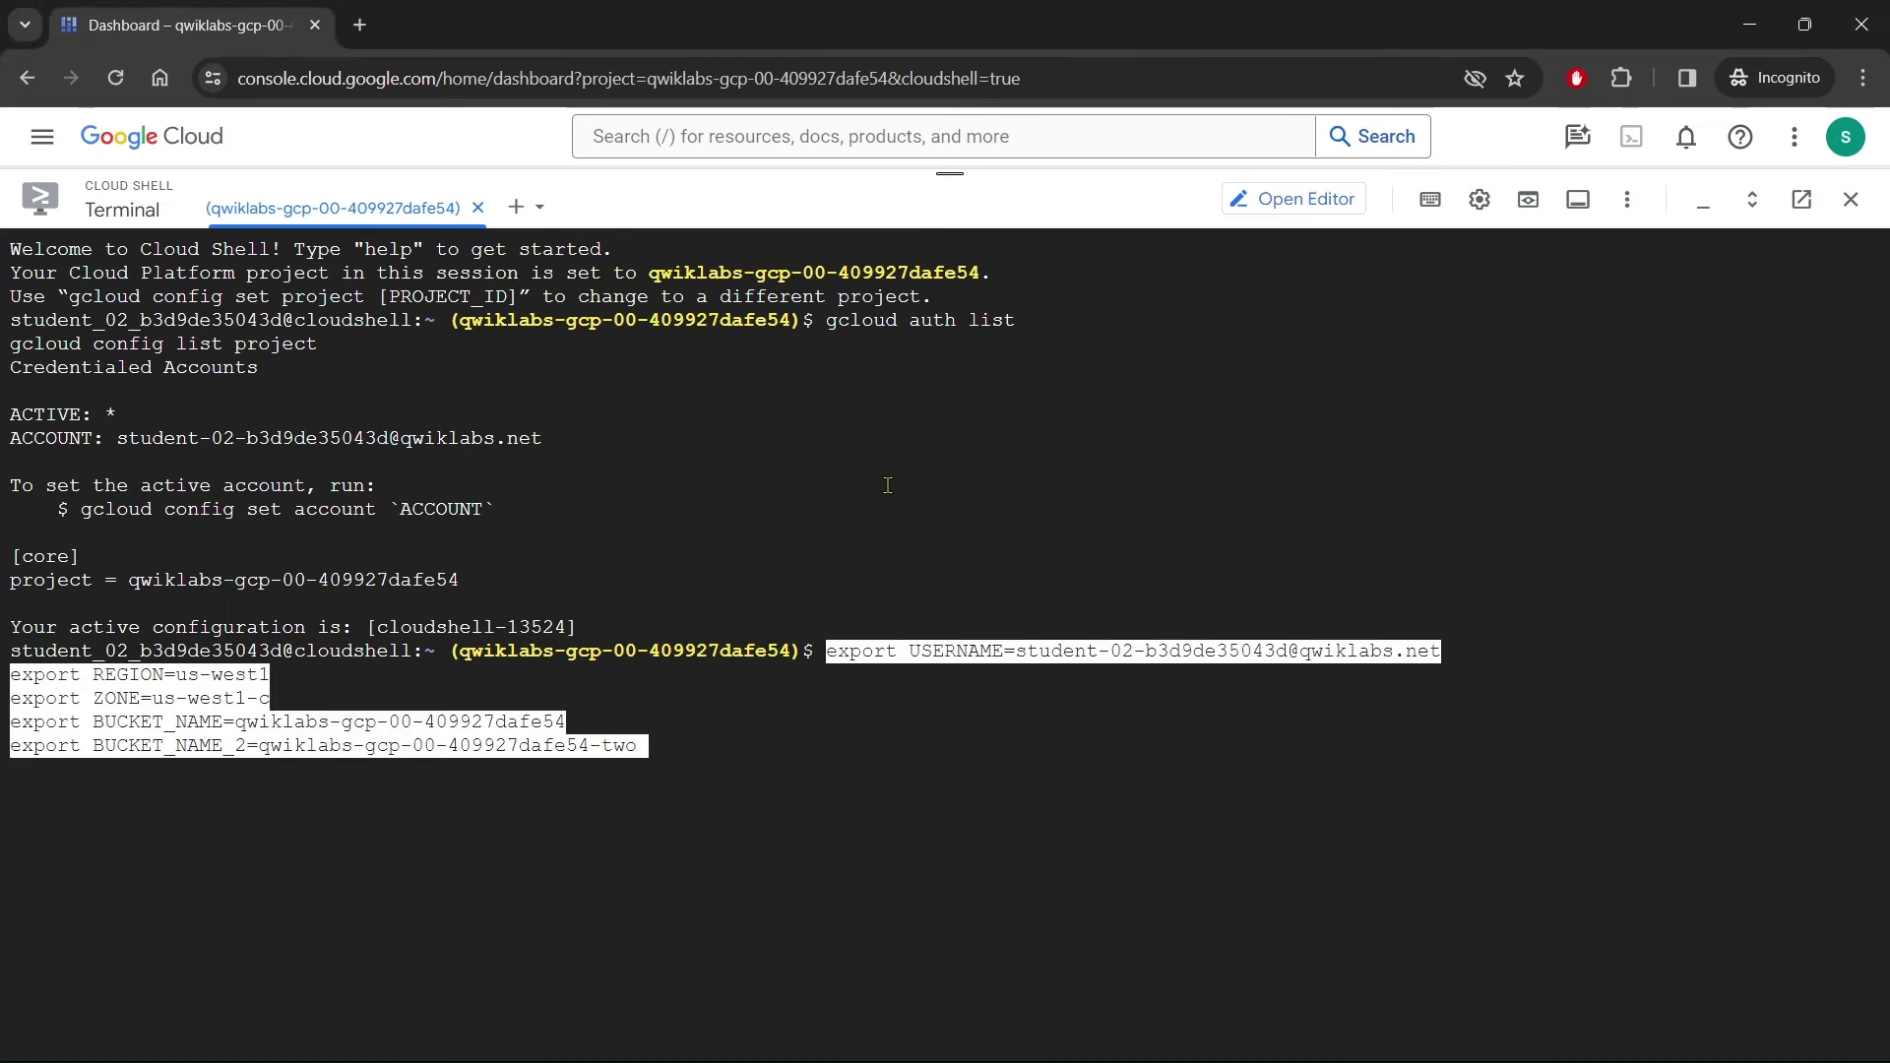
key("Return")
Copy the Task 1 command block from the GitHub solution page and run it in Cloud Shell
key("alt+Tab")
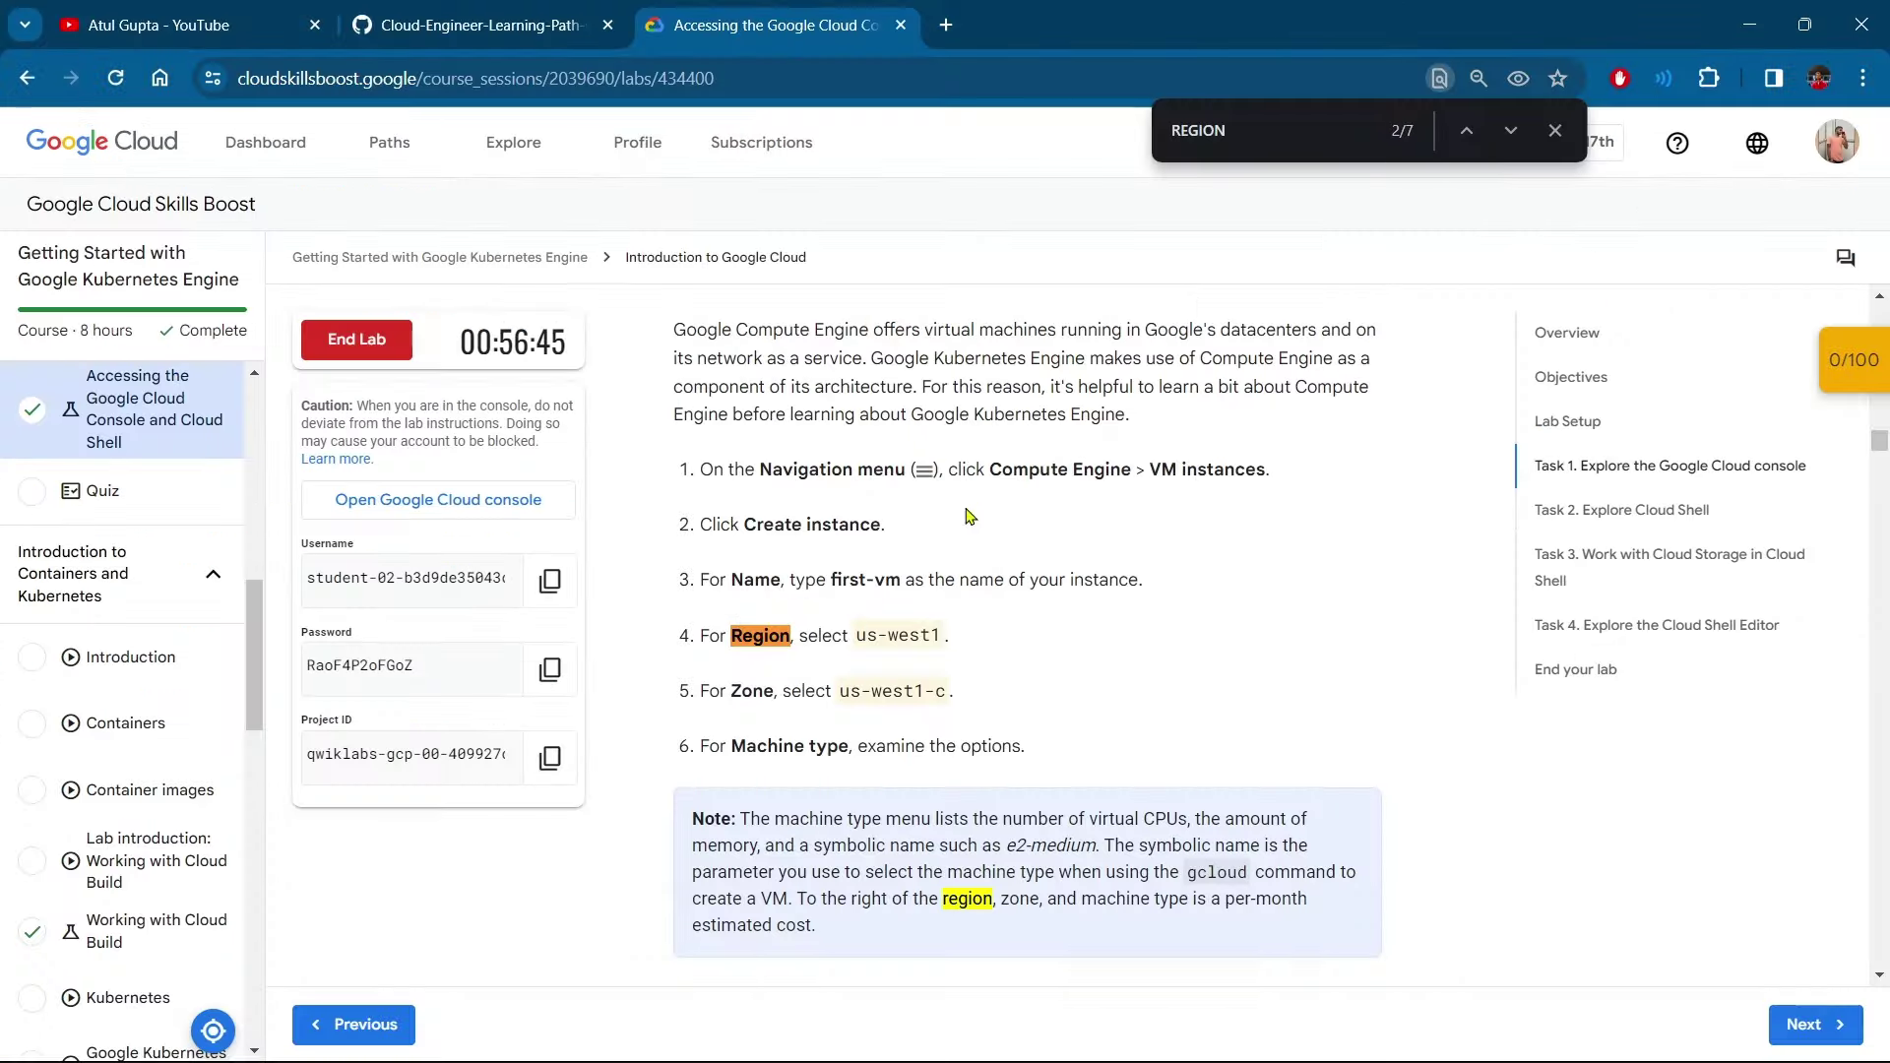
key("ctrl+shift+Tab")
scroll(848, 624, "down", 2)
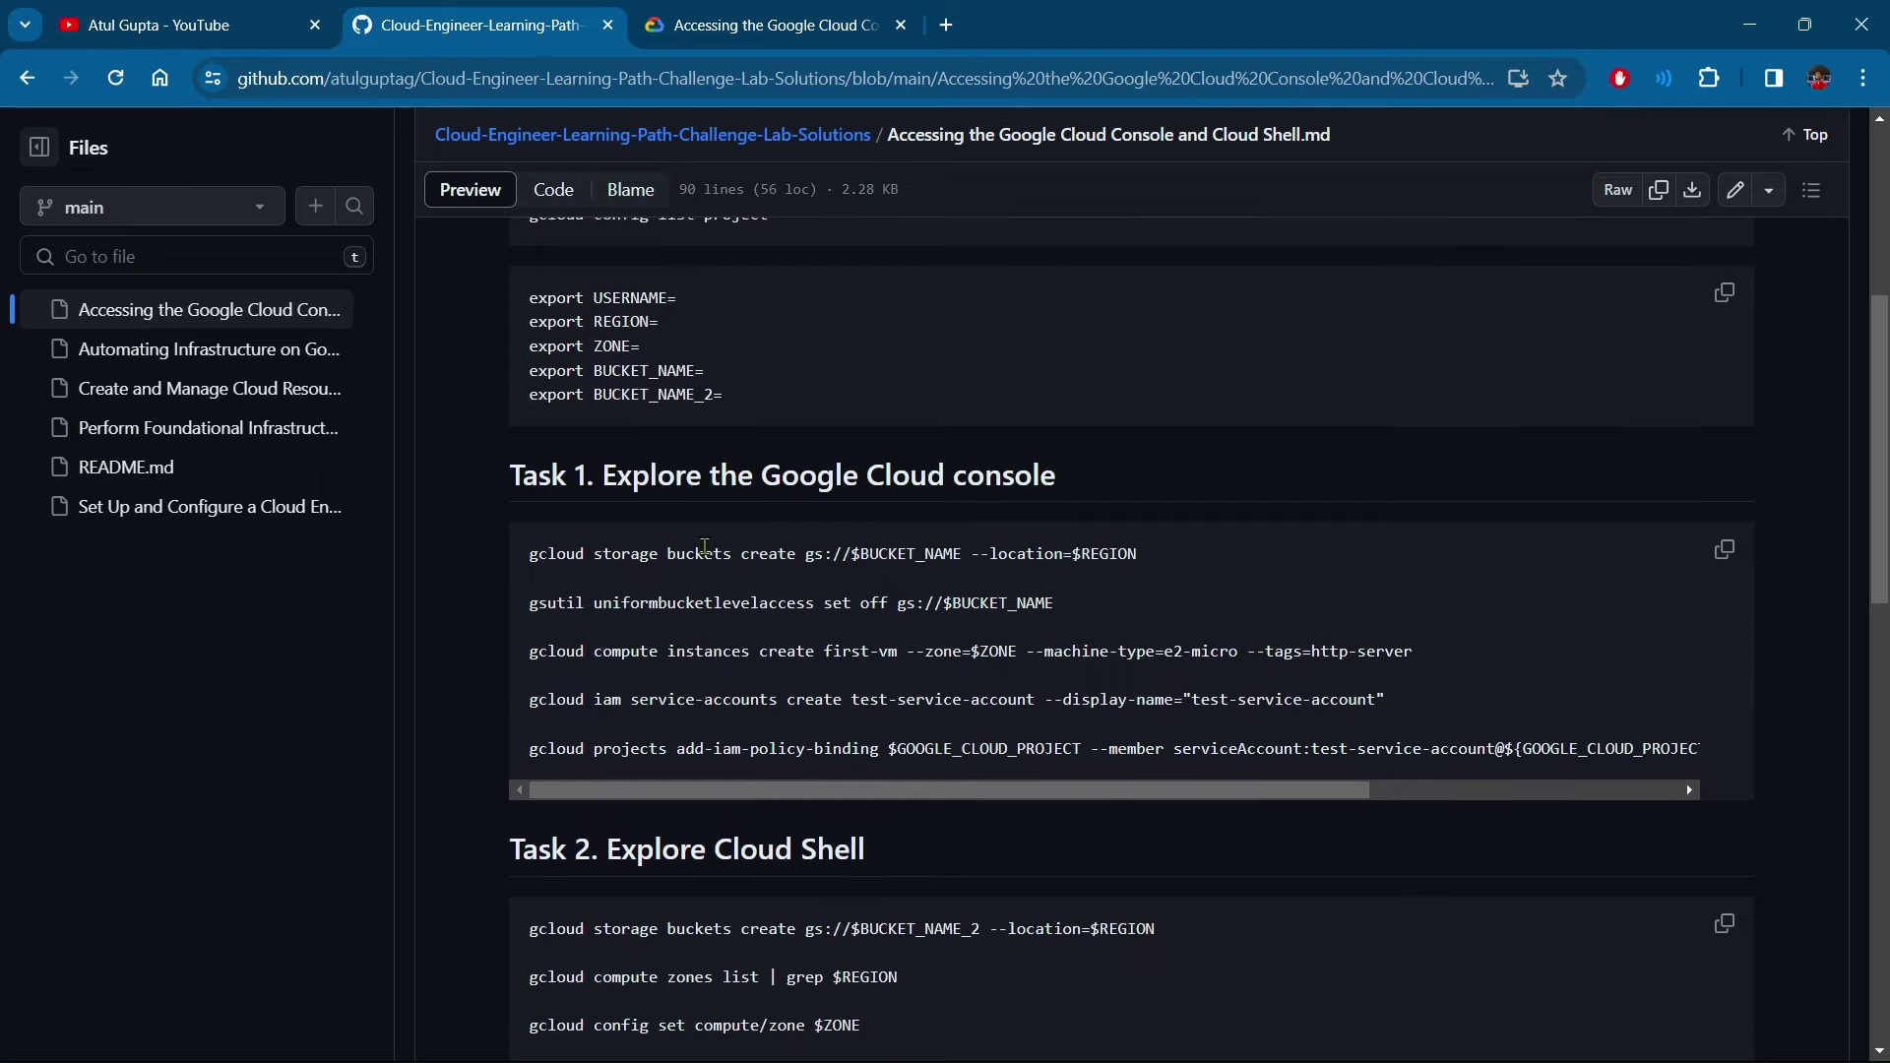
left_click_drag(600, 475, 1063, 476)
left_click(1193, 529)
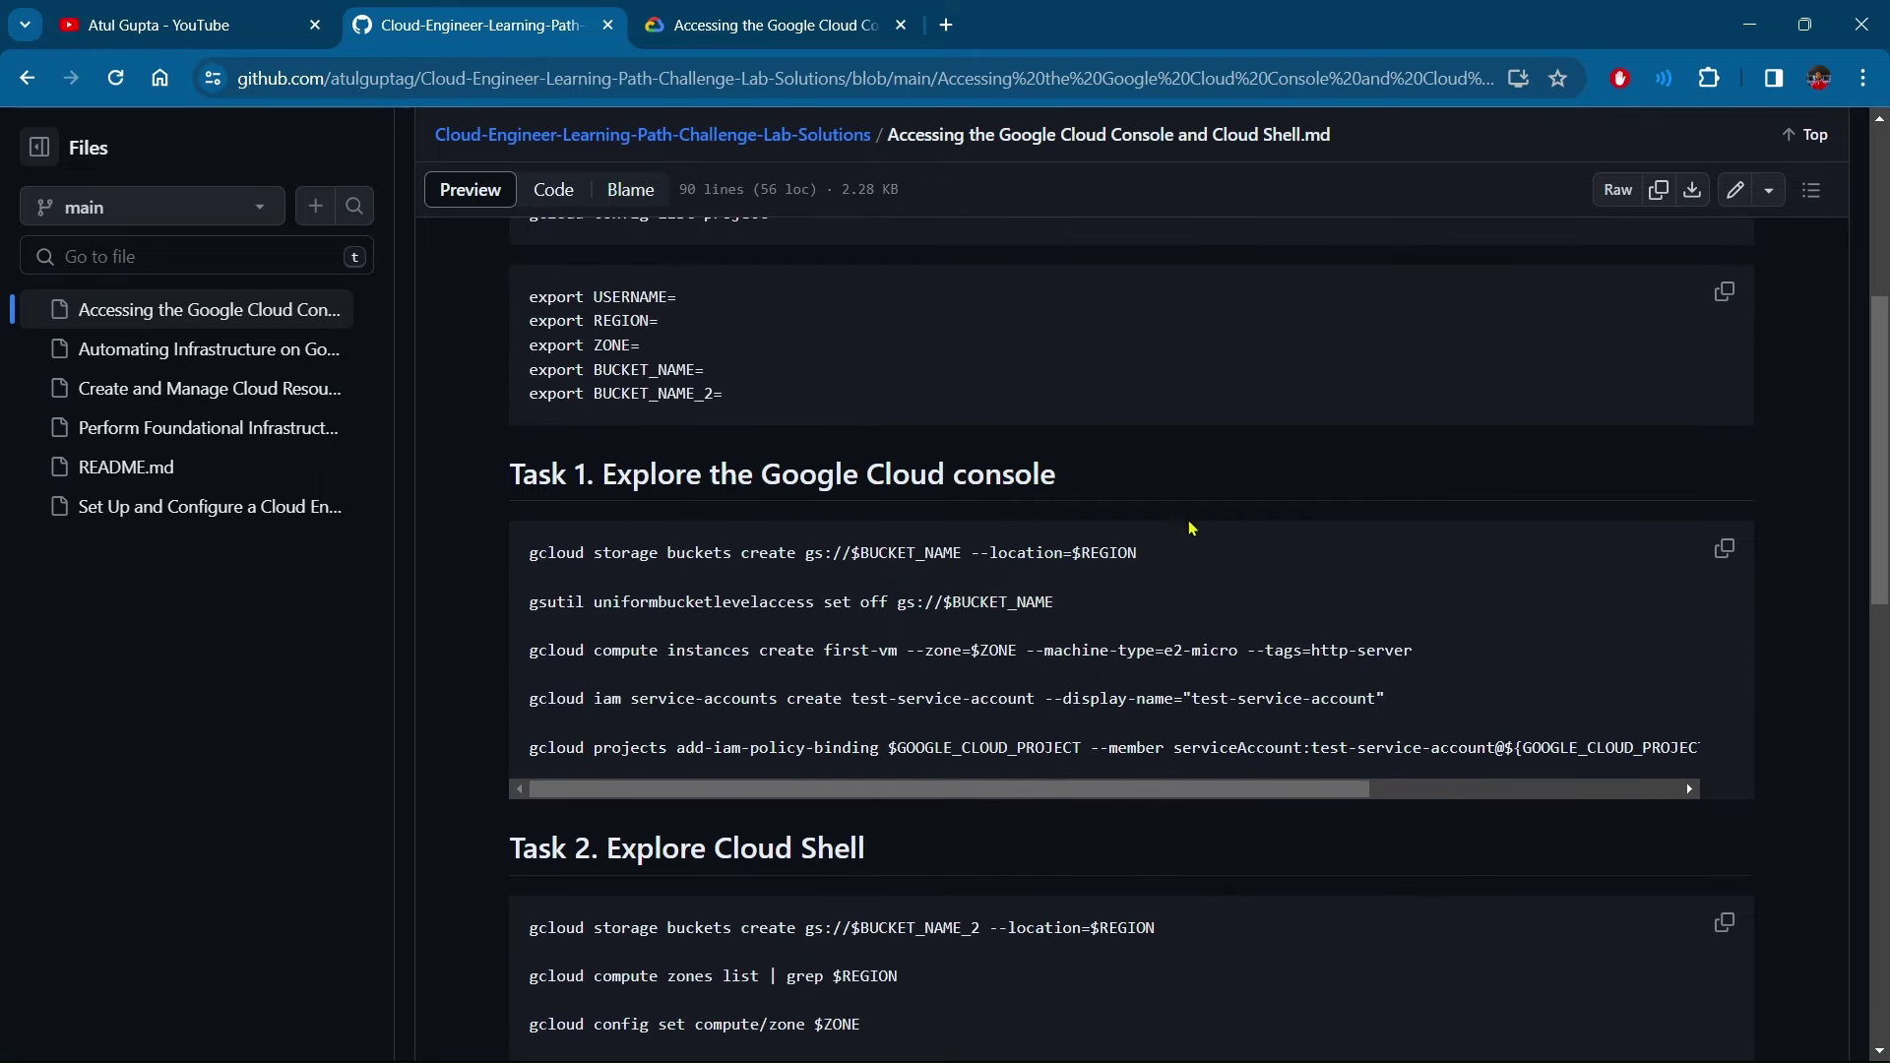
left_click(1725, 548)
key("alt+Tab")
key("ctrl+v")
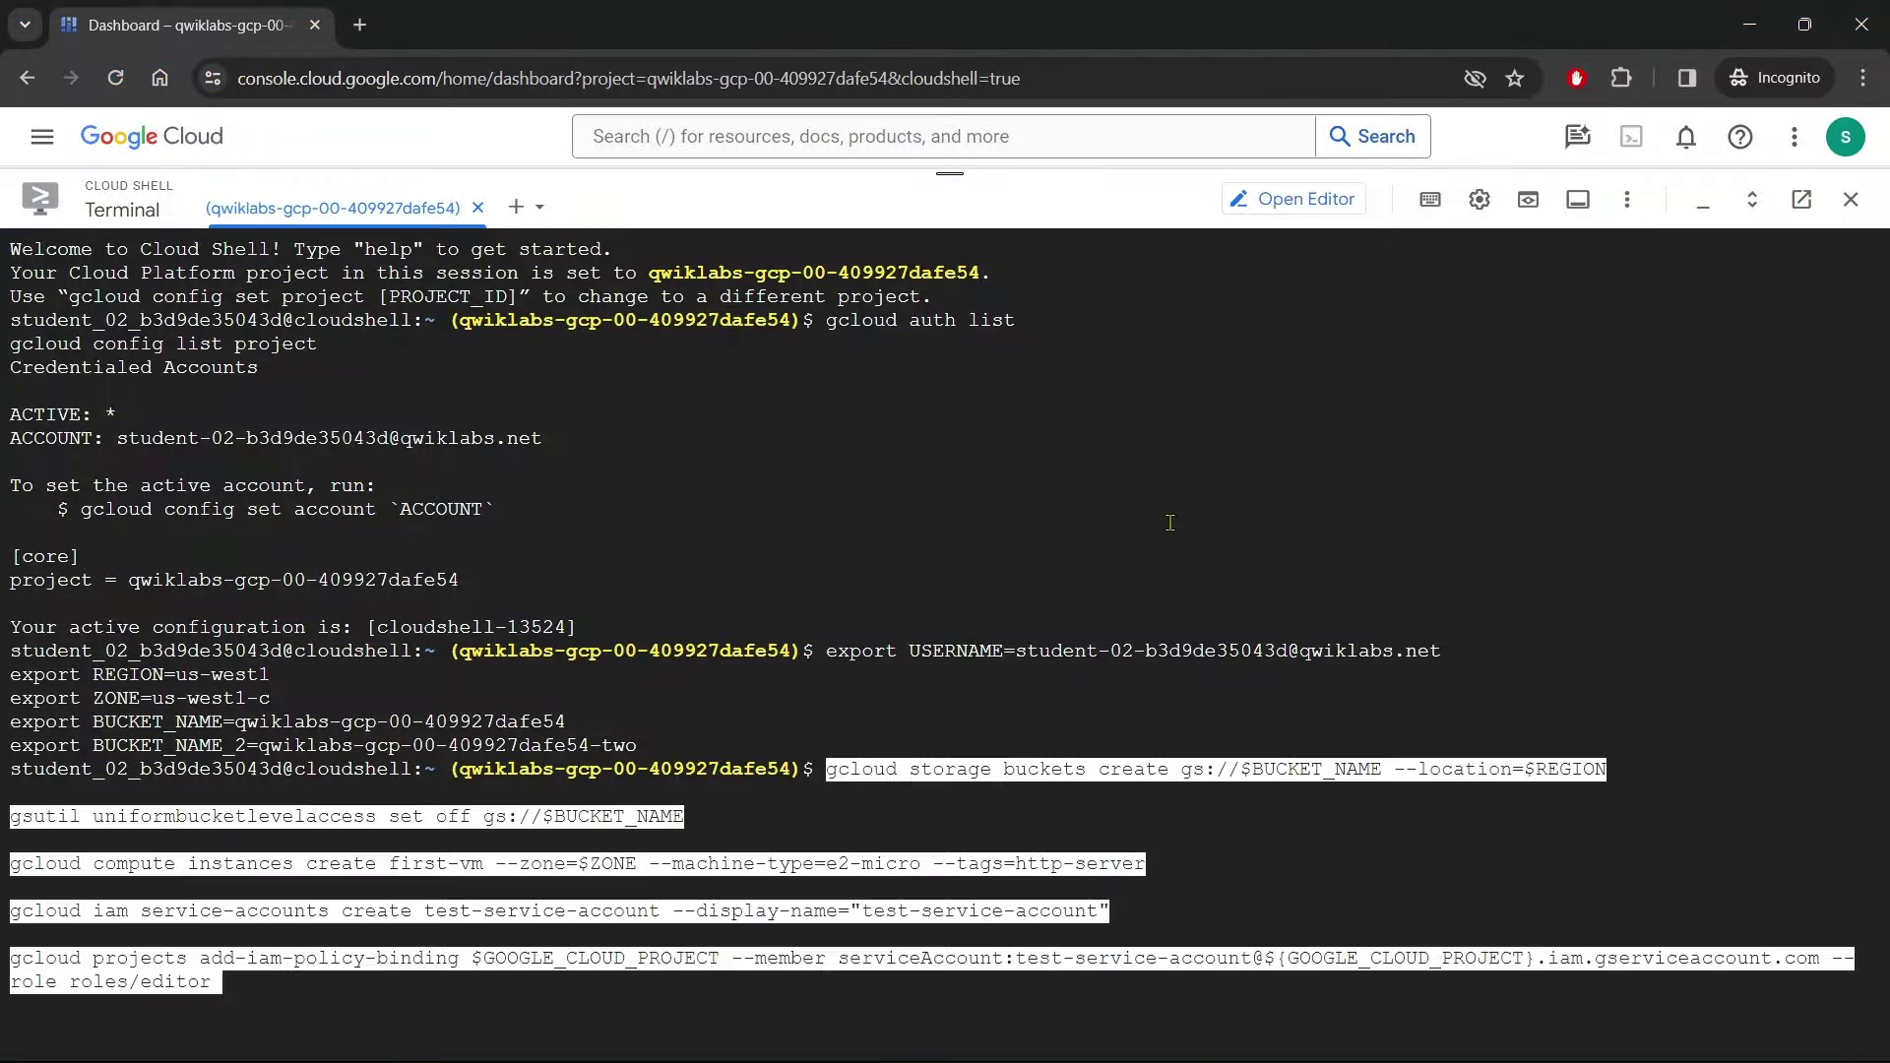
key("Return")
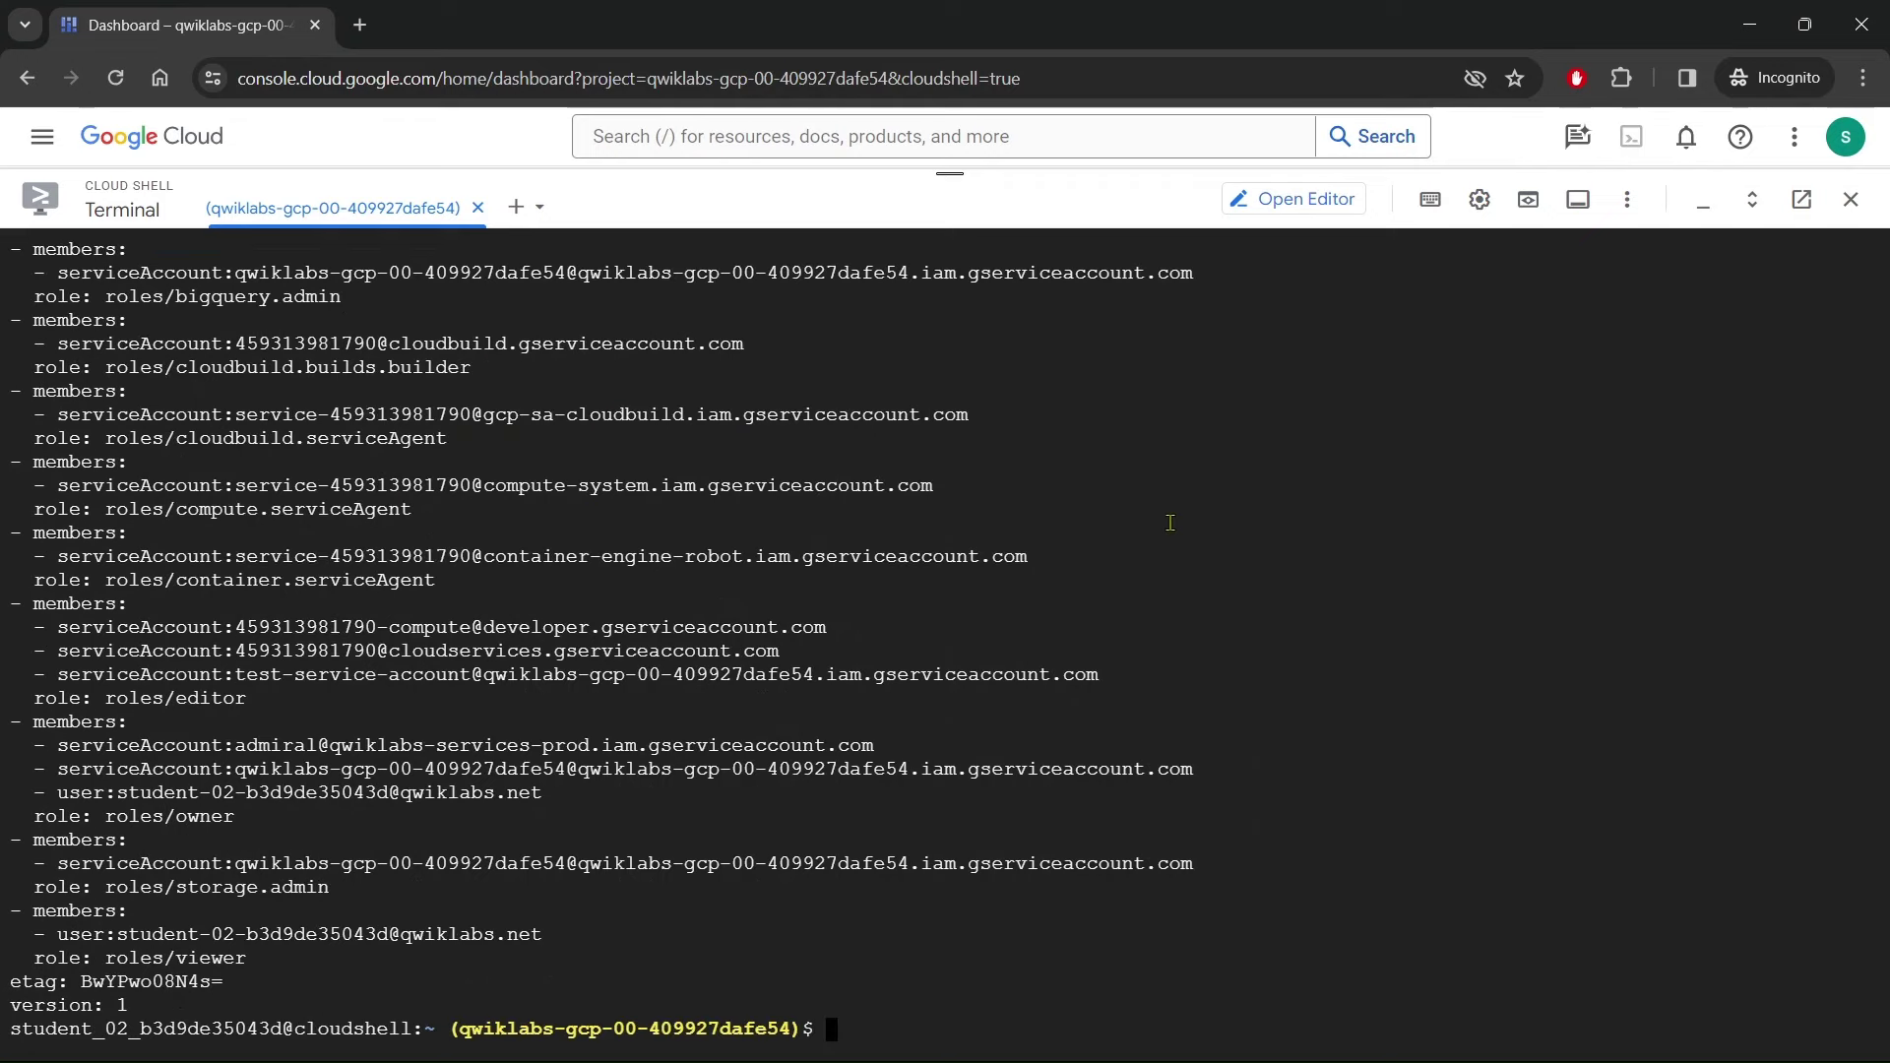
Search the console for "service account", go to the Service Accounts page and open the details of test-service-account
left_click_drag(950, 173, 949, 597)
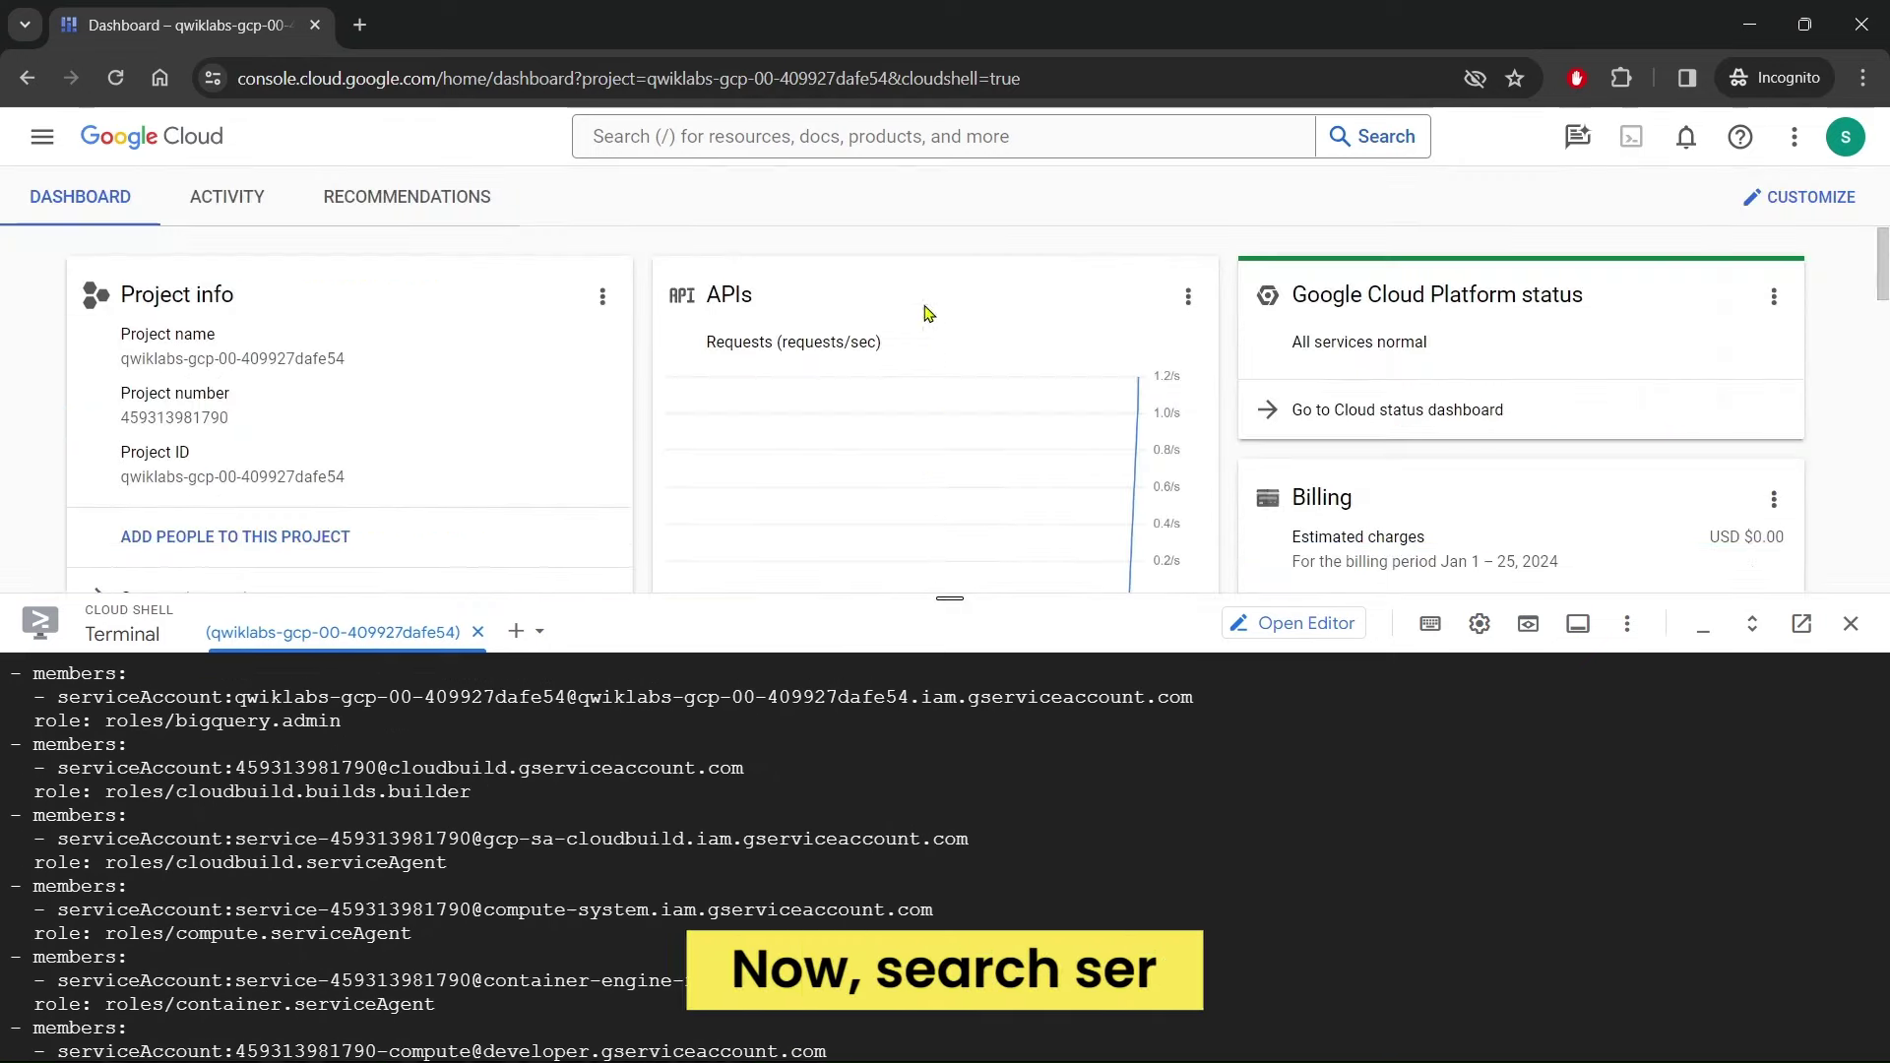
left_click(860, 137)
type("service account")
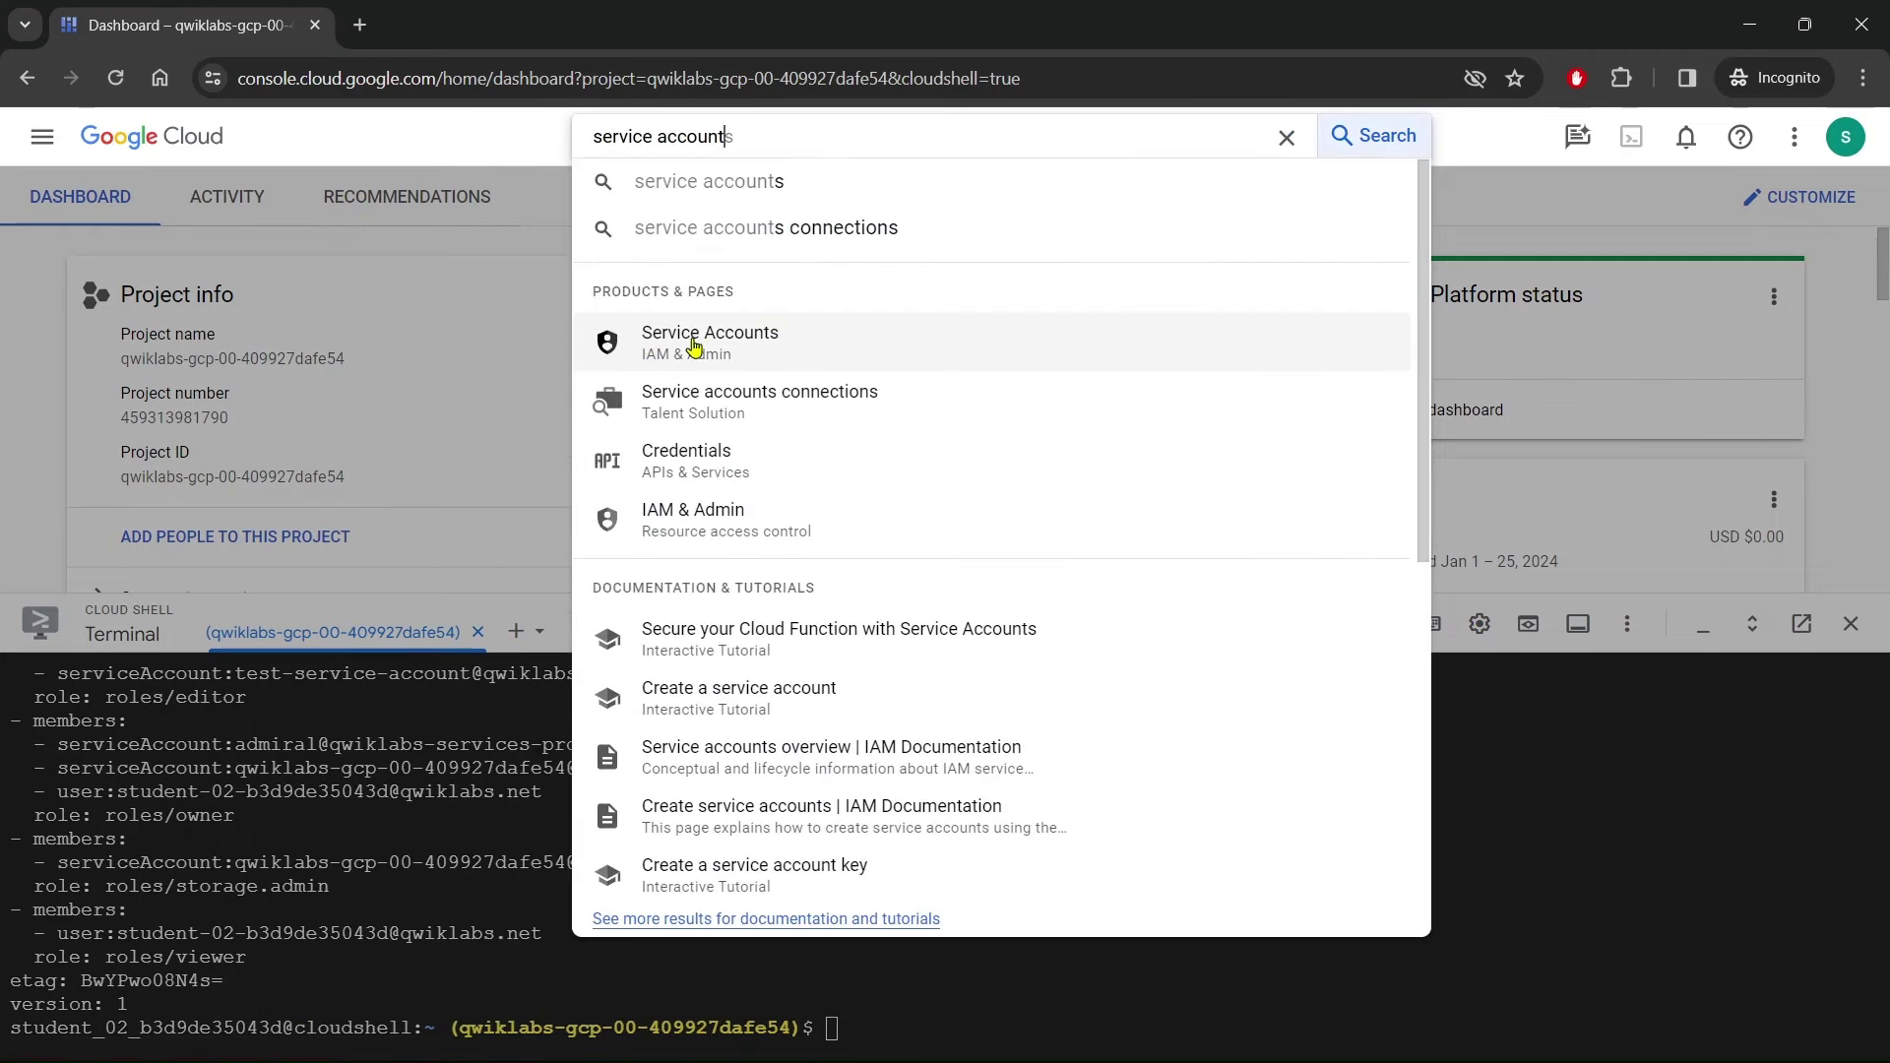
left_click(694, 343)
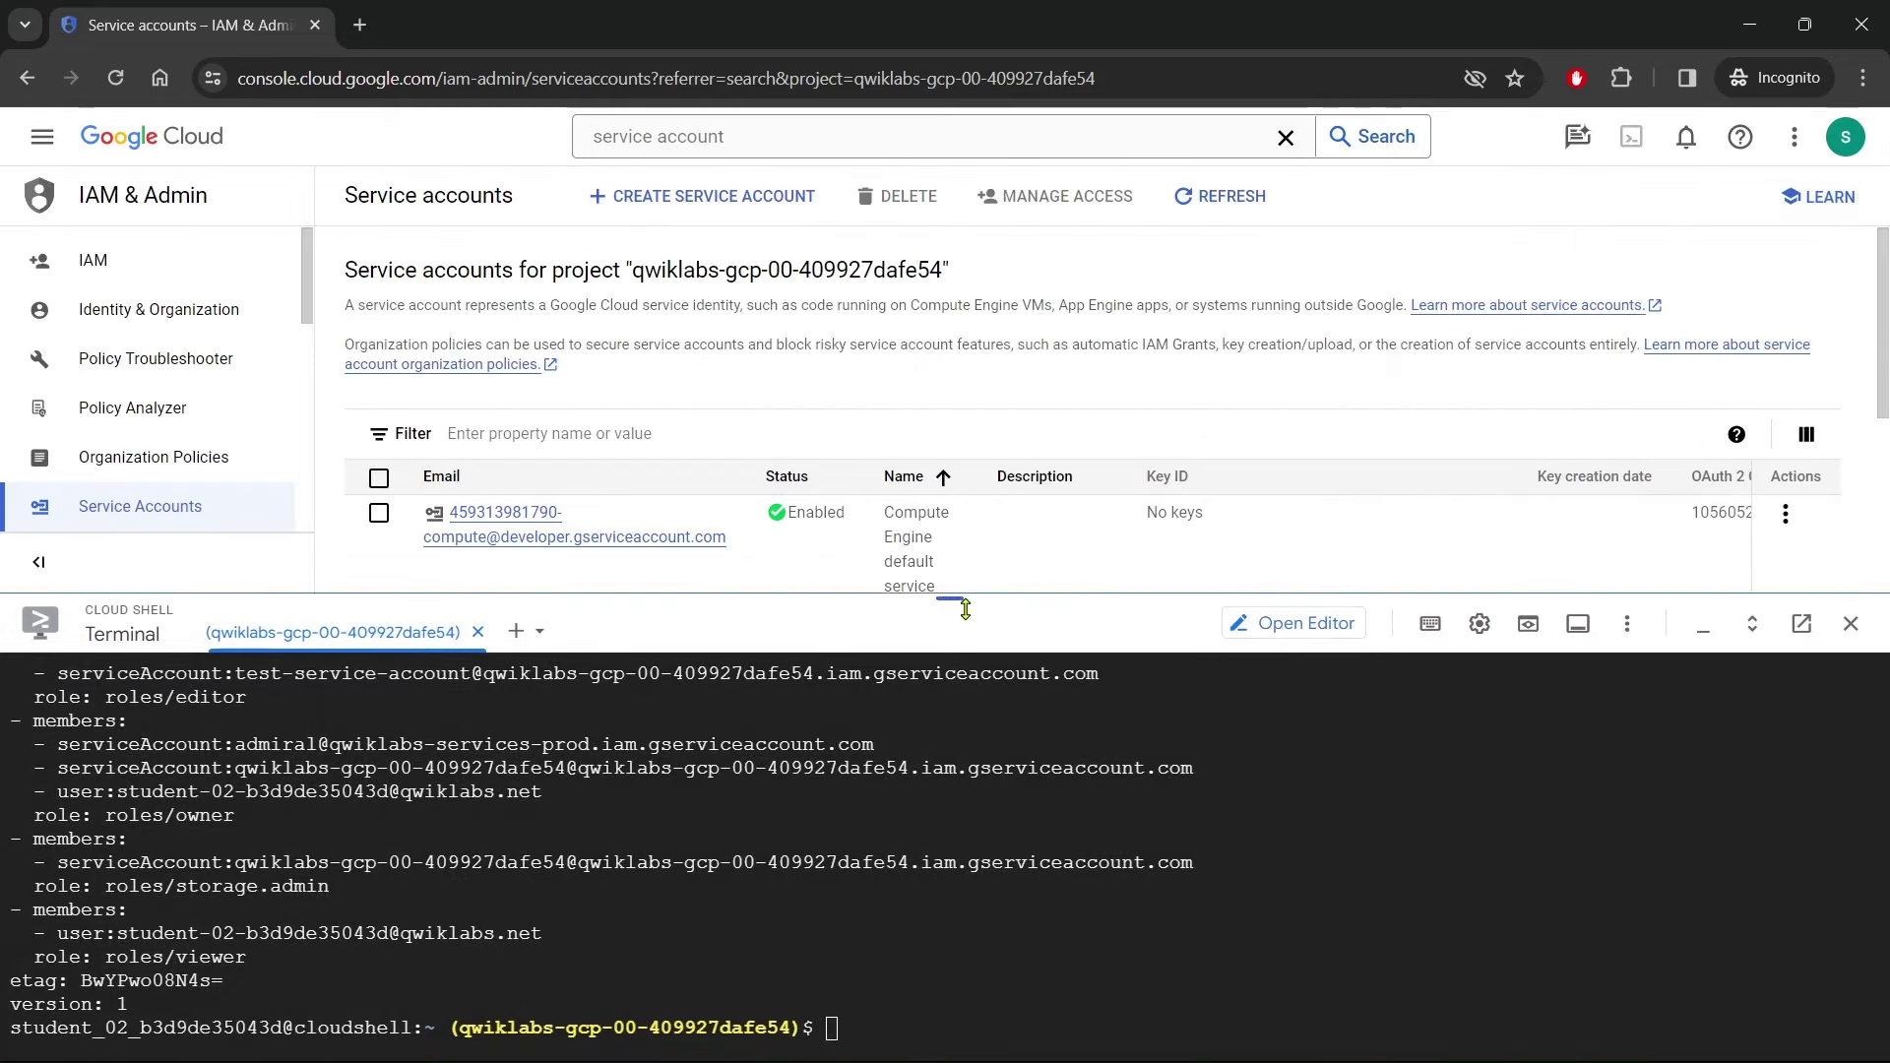
left_click_drag(820, 594, 847, 936)
left_click(379, 758)
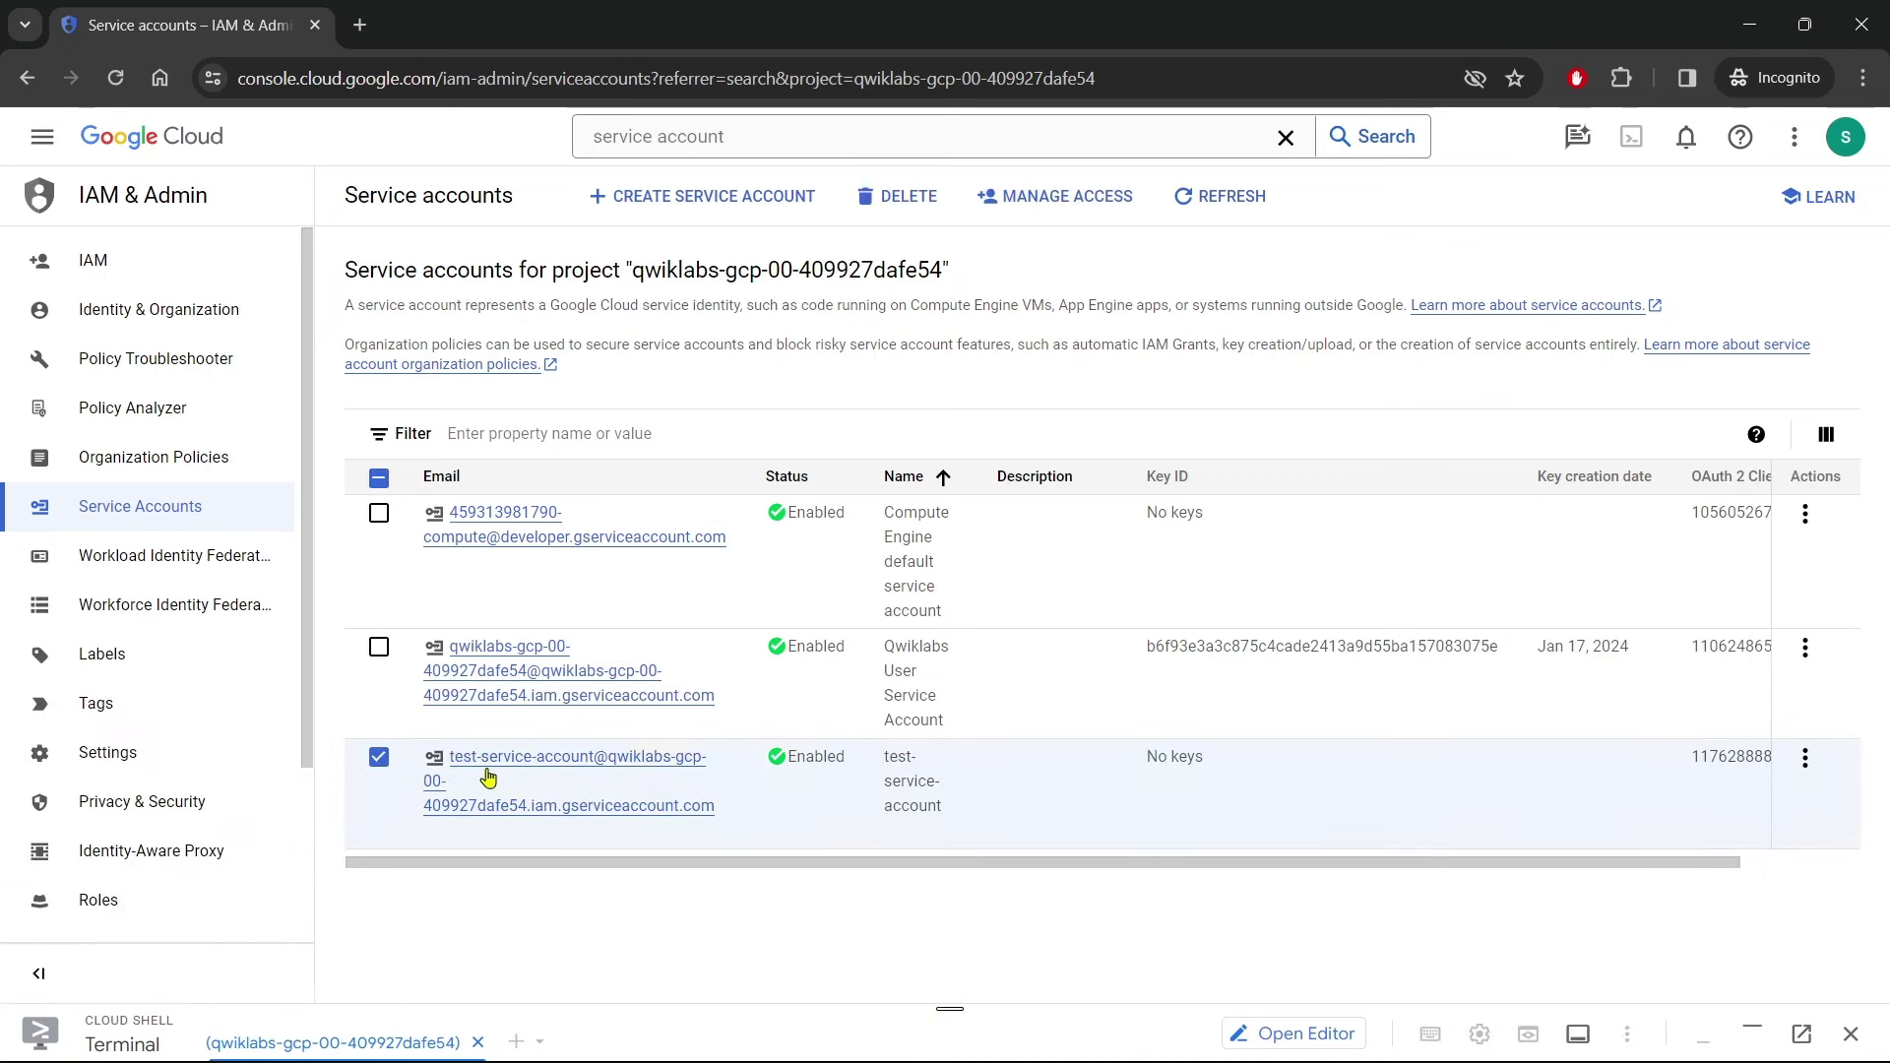
left_click(549, 760)
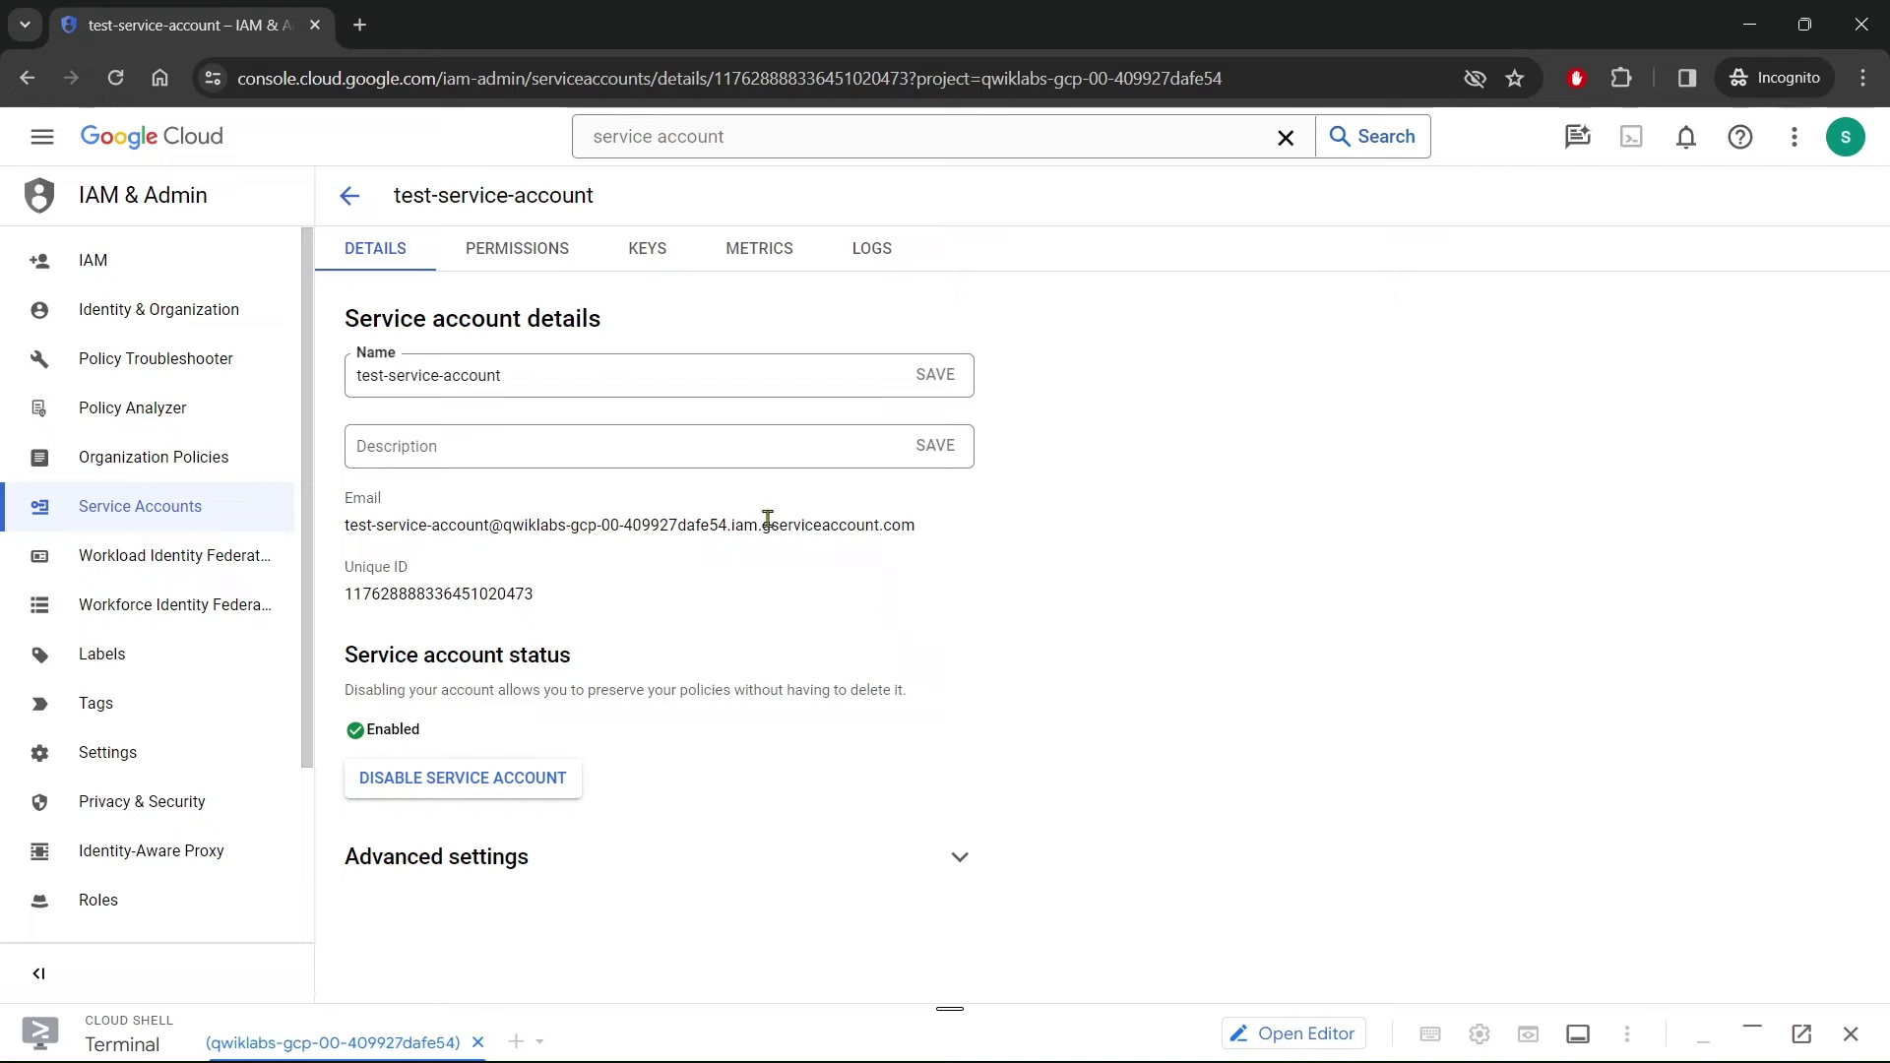
Create a new private key of type JSON for test-service-account
left_click(642, 251)
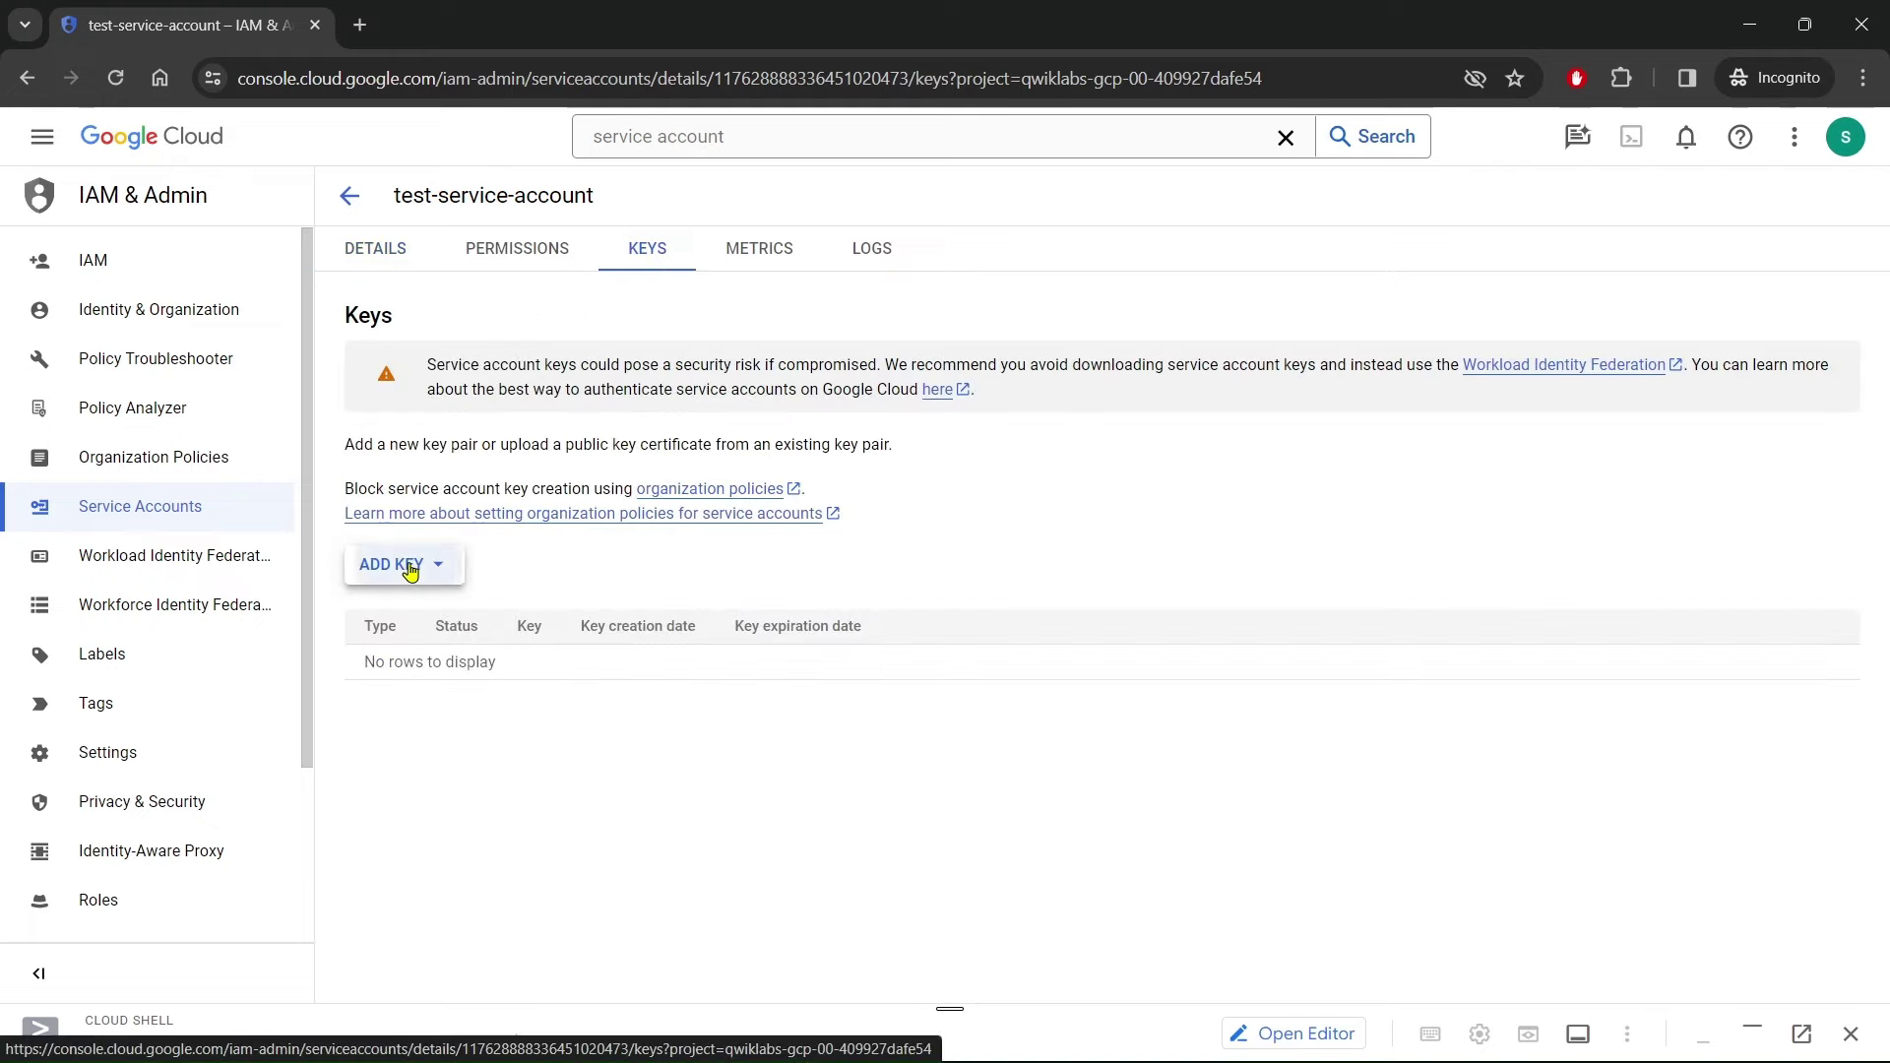
left_click(407, 563)
left_click(441, 618)
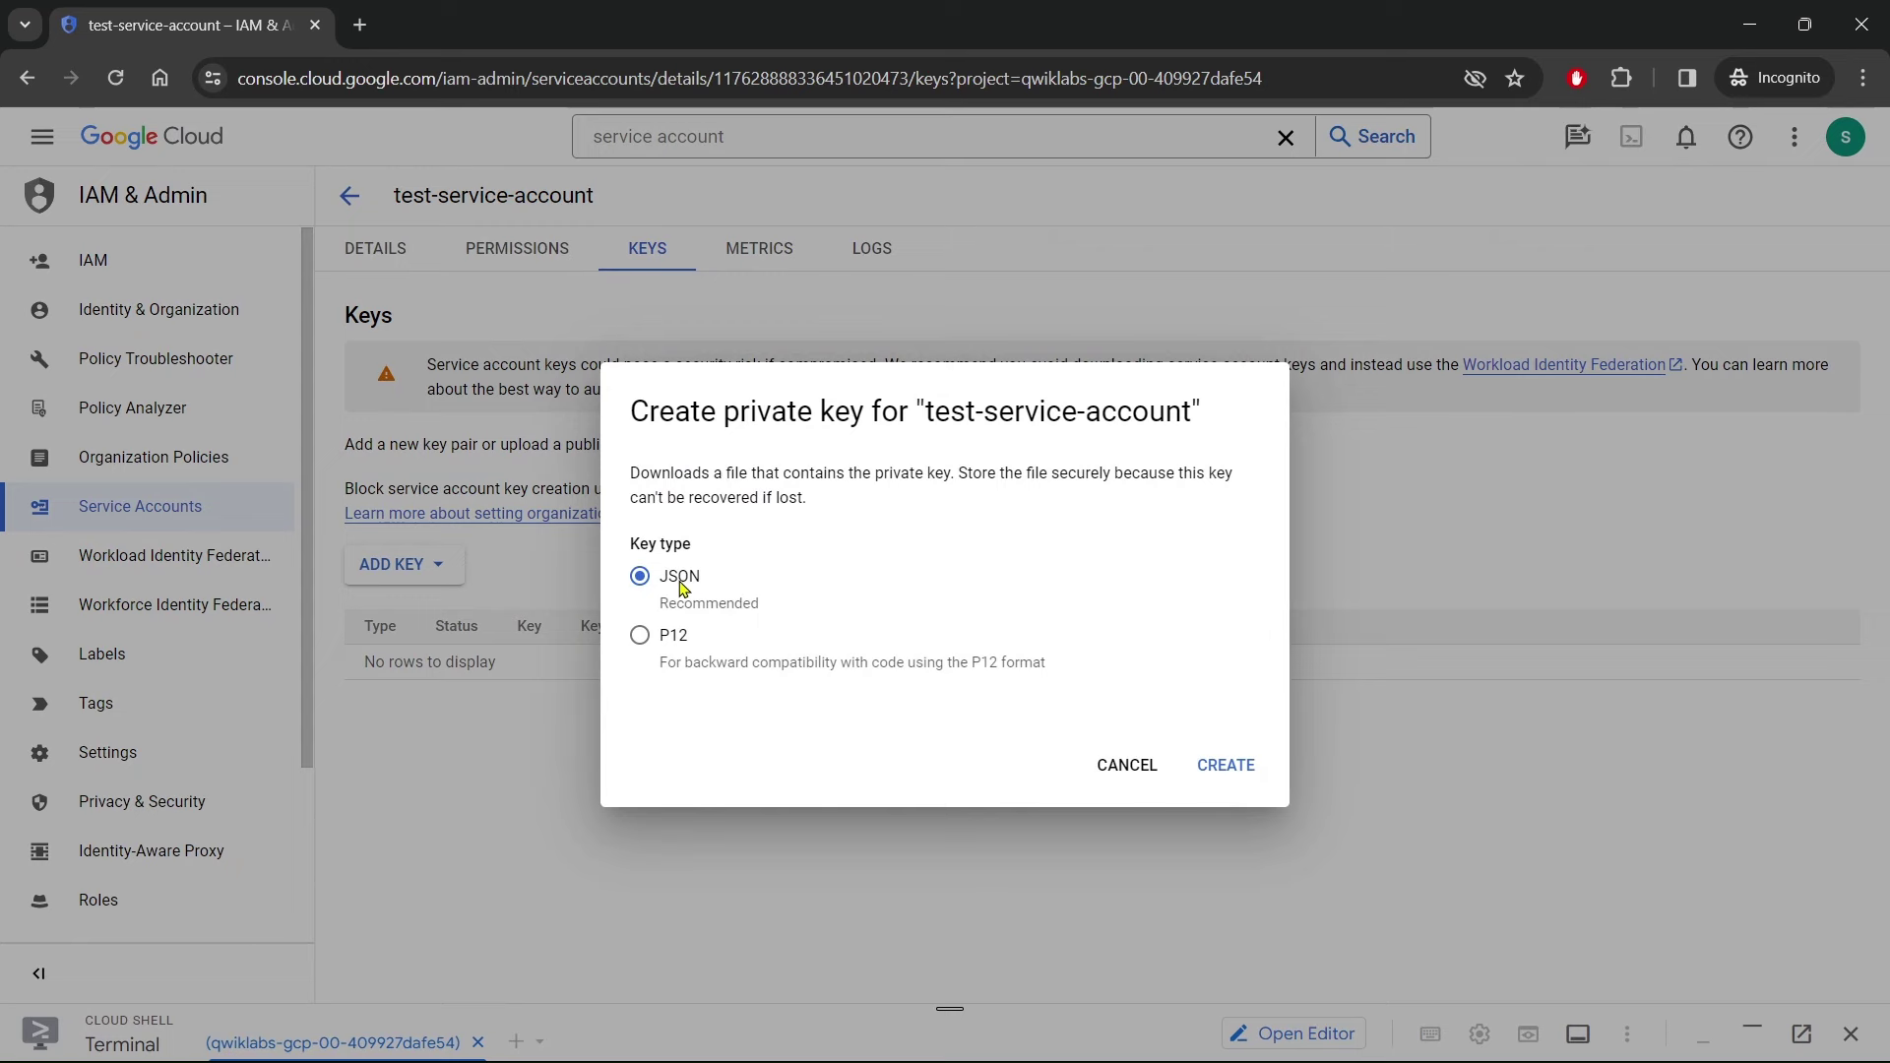
left_click(1217, 767)
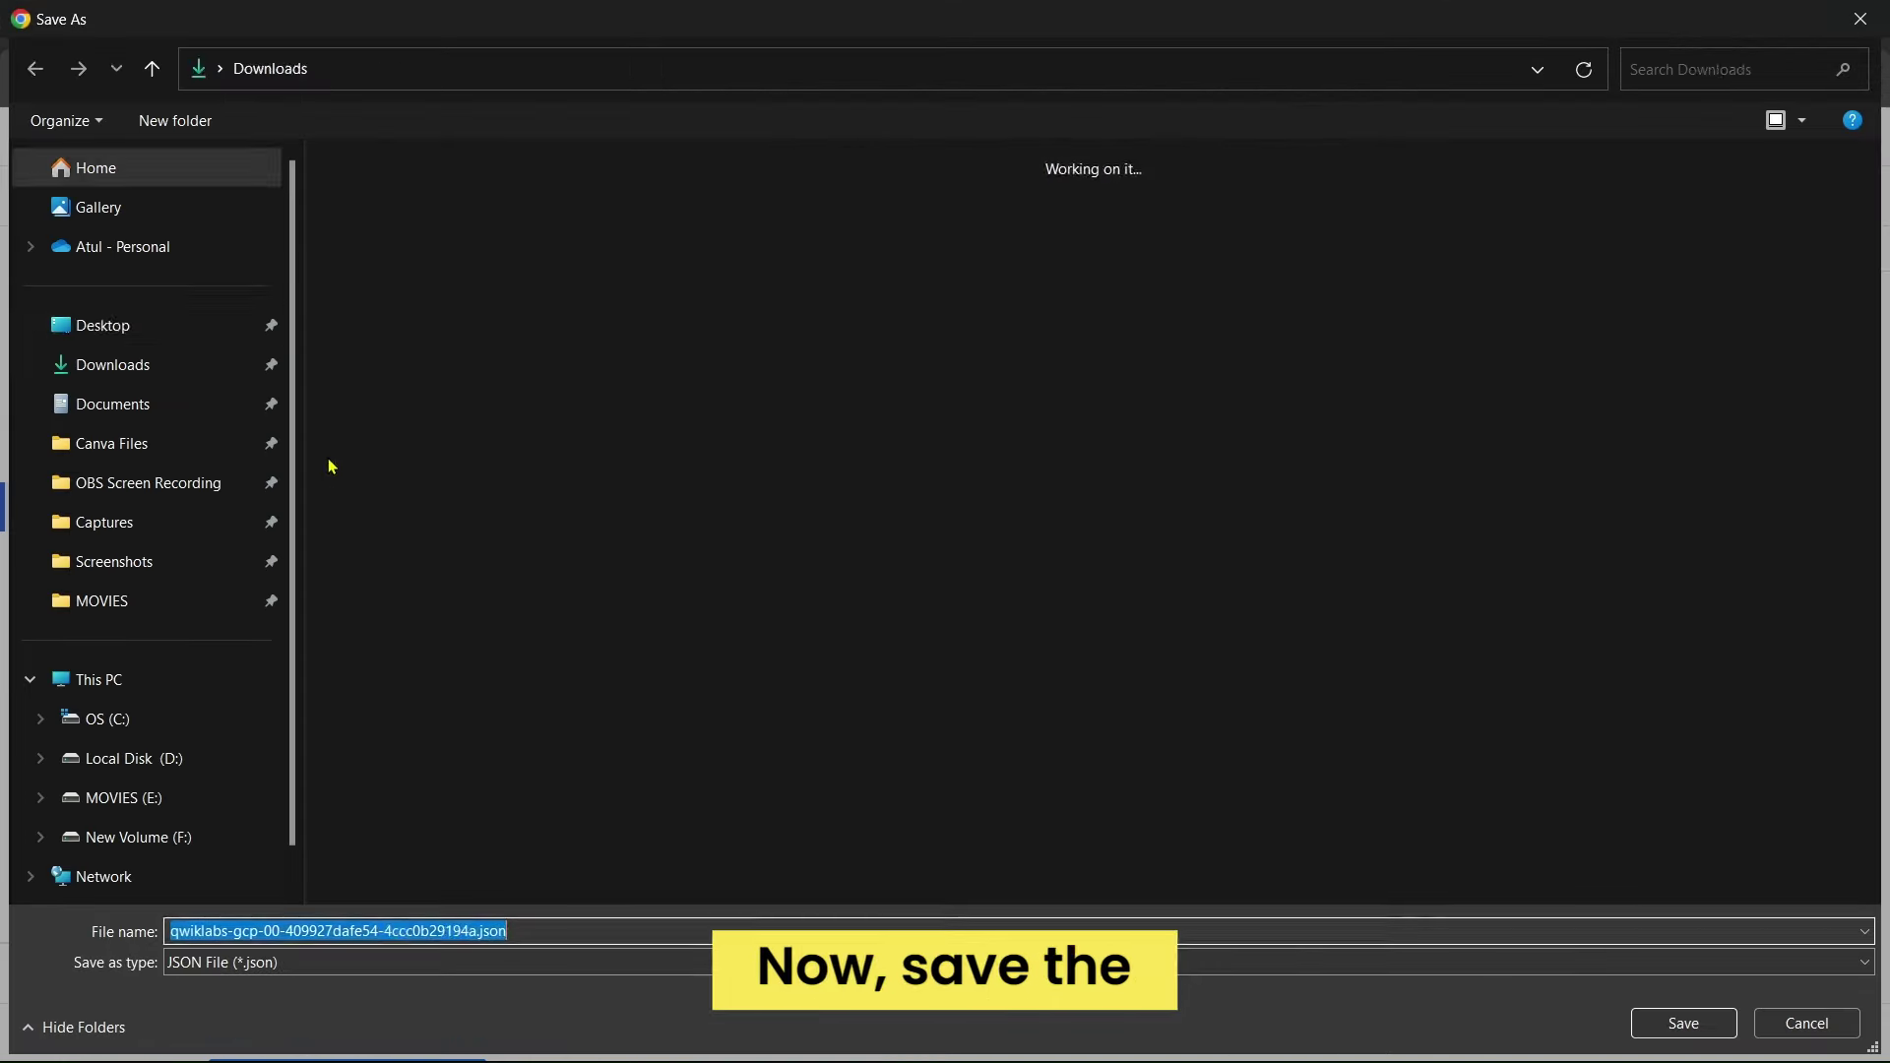
Save the private key file to the Desktop as credentials.json and dismiss the key notice
left_click(102, 324)
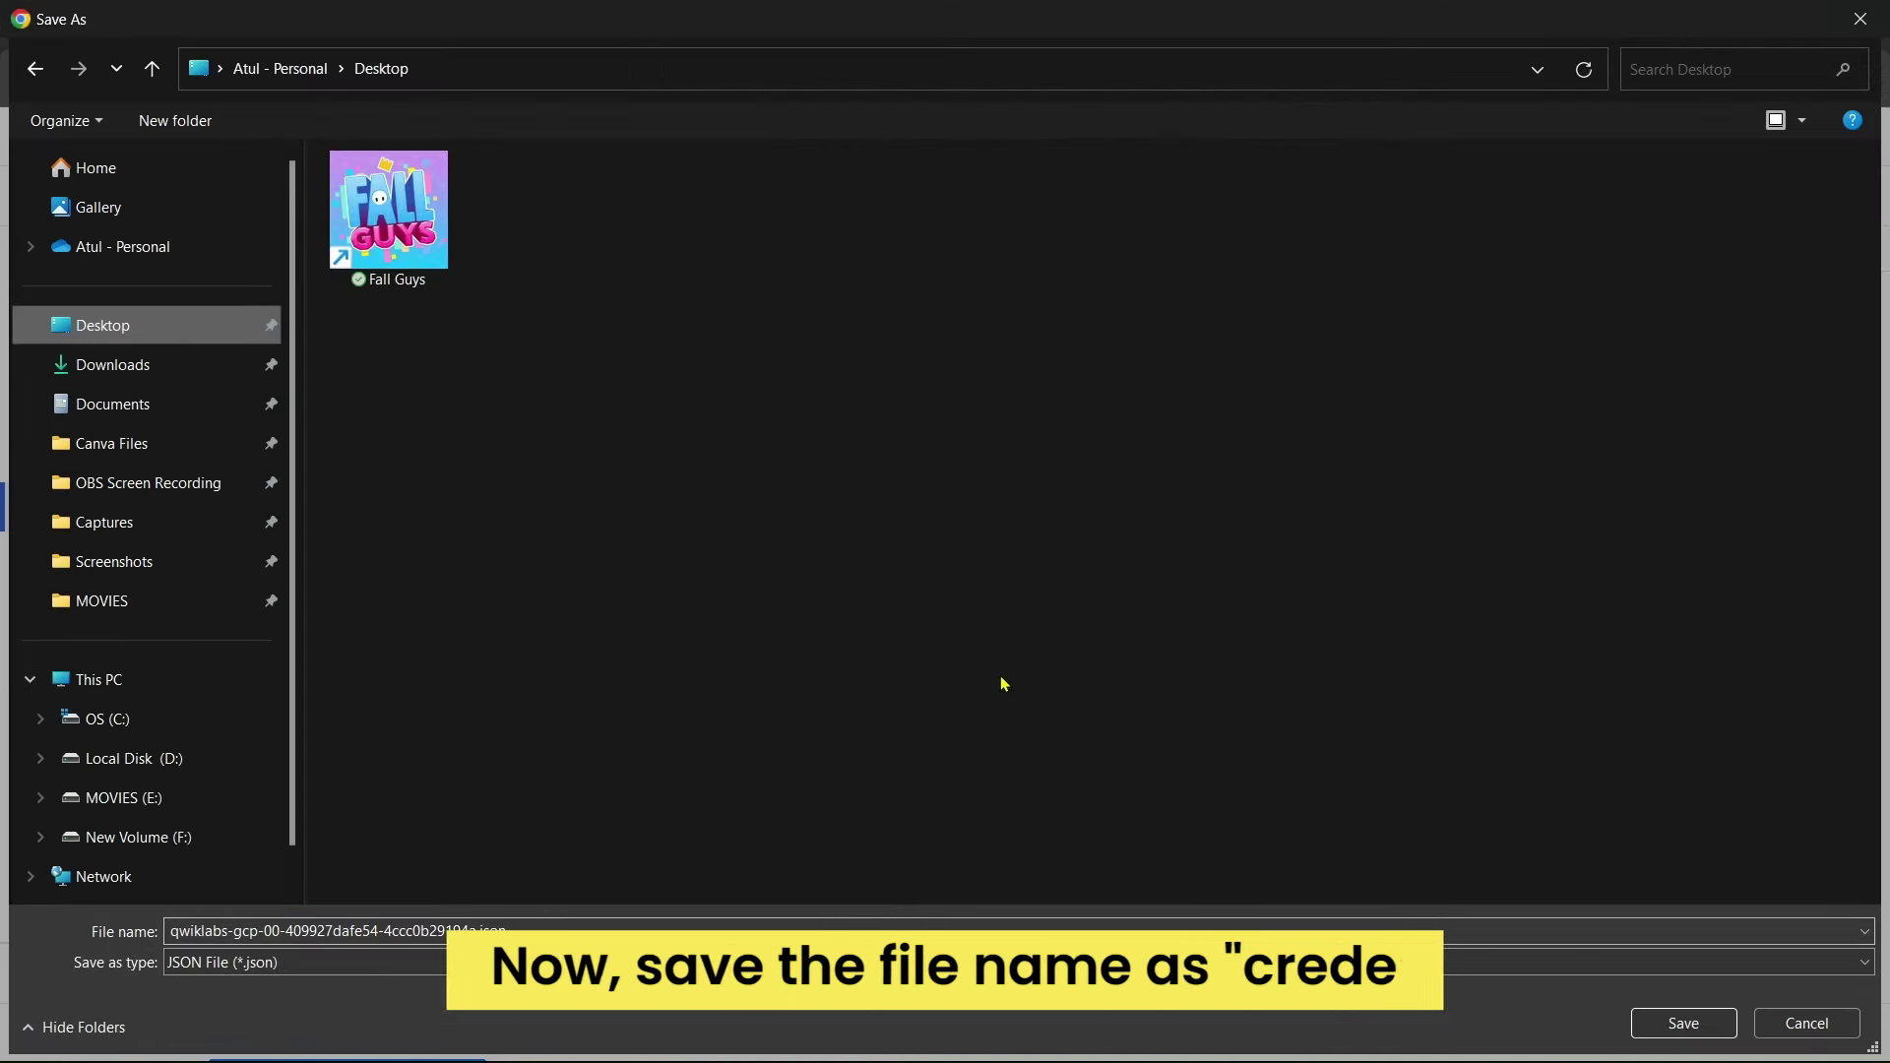
left_click(601, 922)
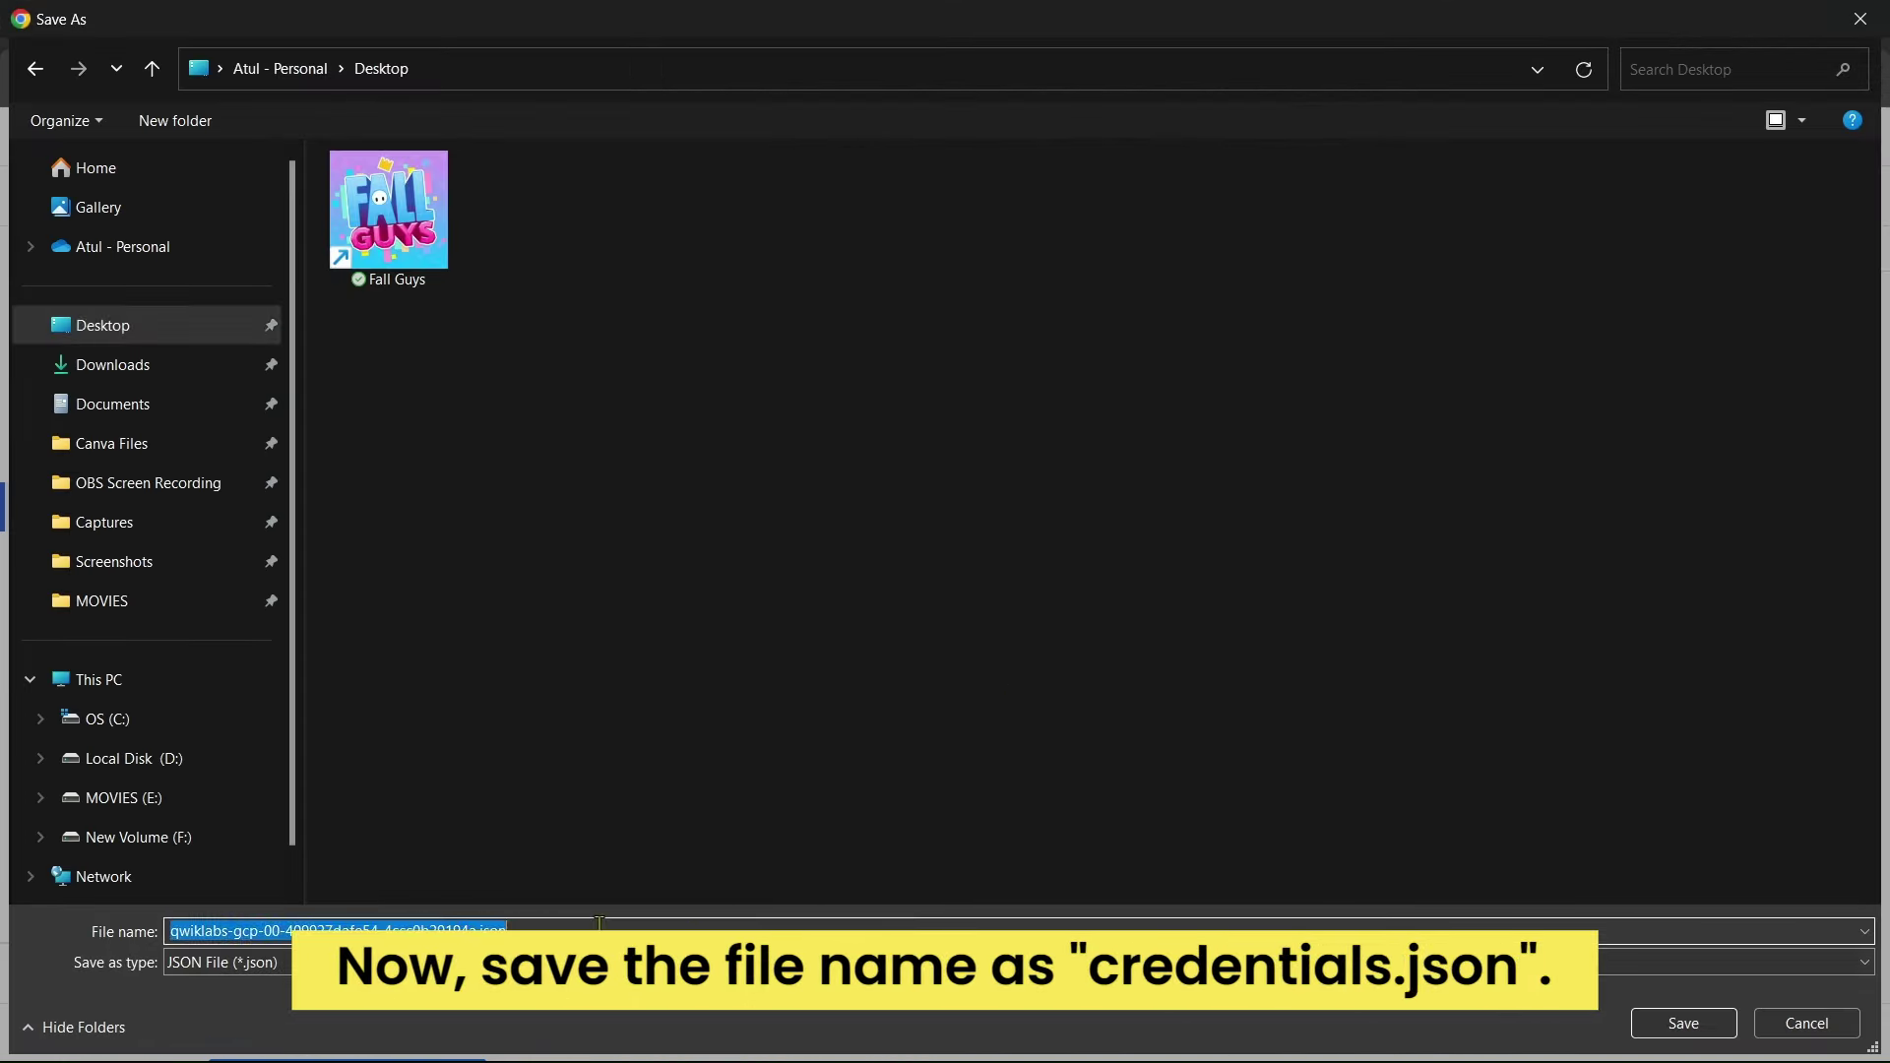
key("ctrl+v")
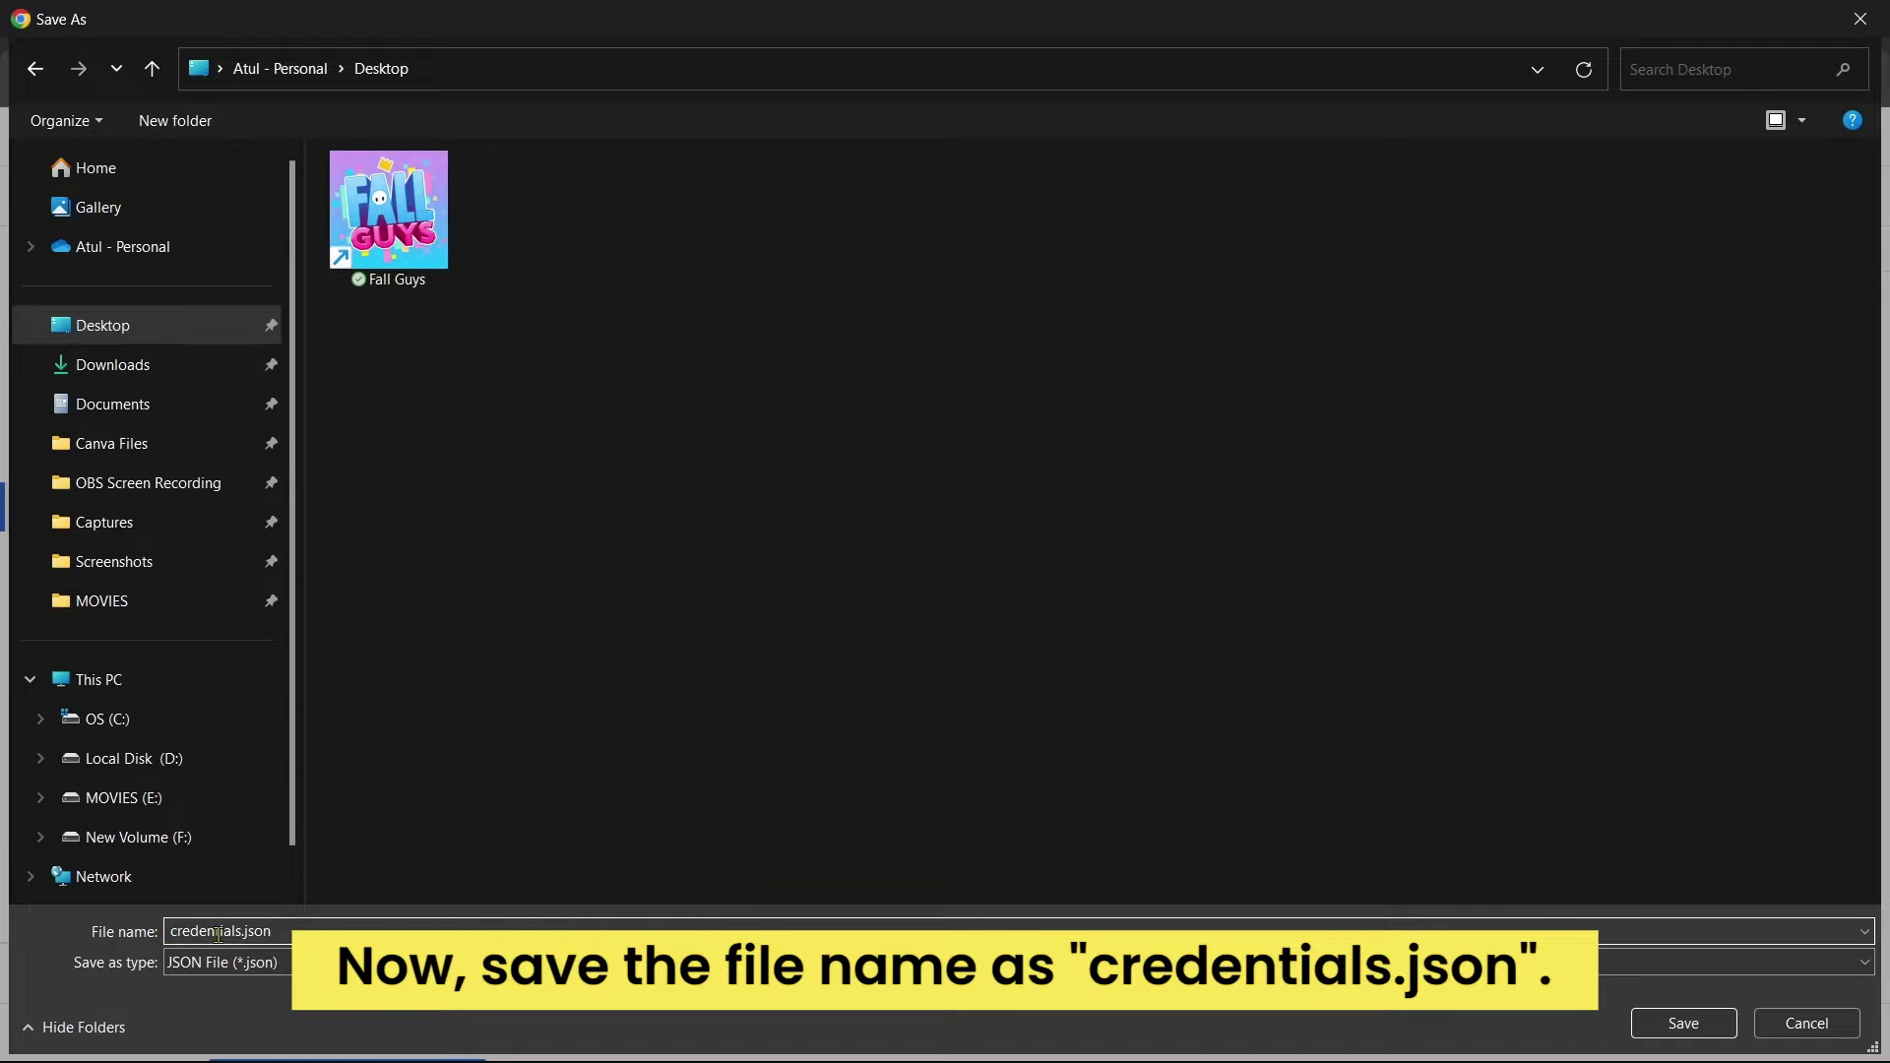
left_click(1681, 1021)
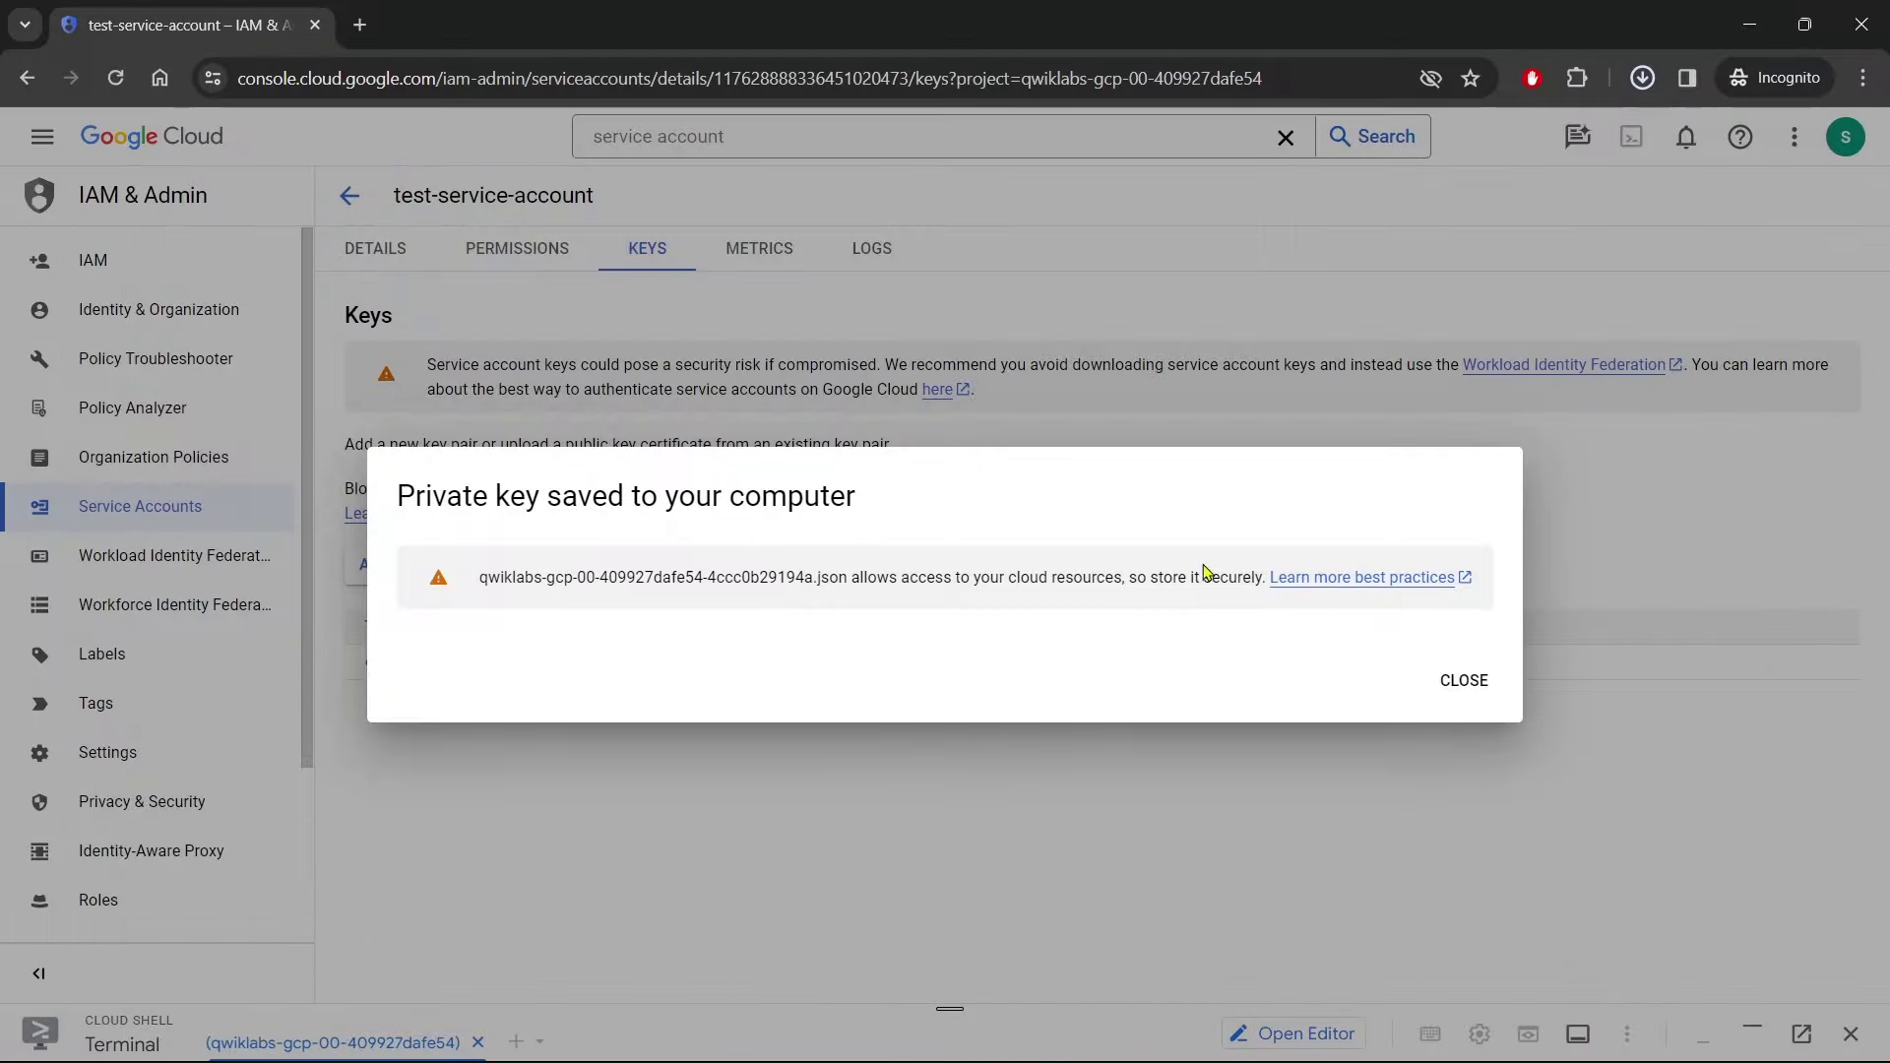
left_click(1102, 788)
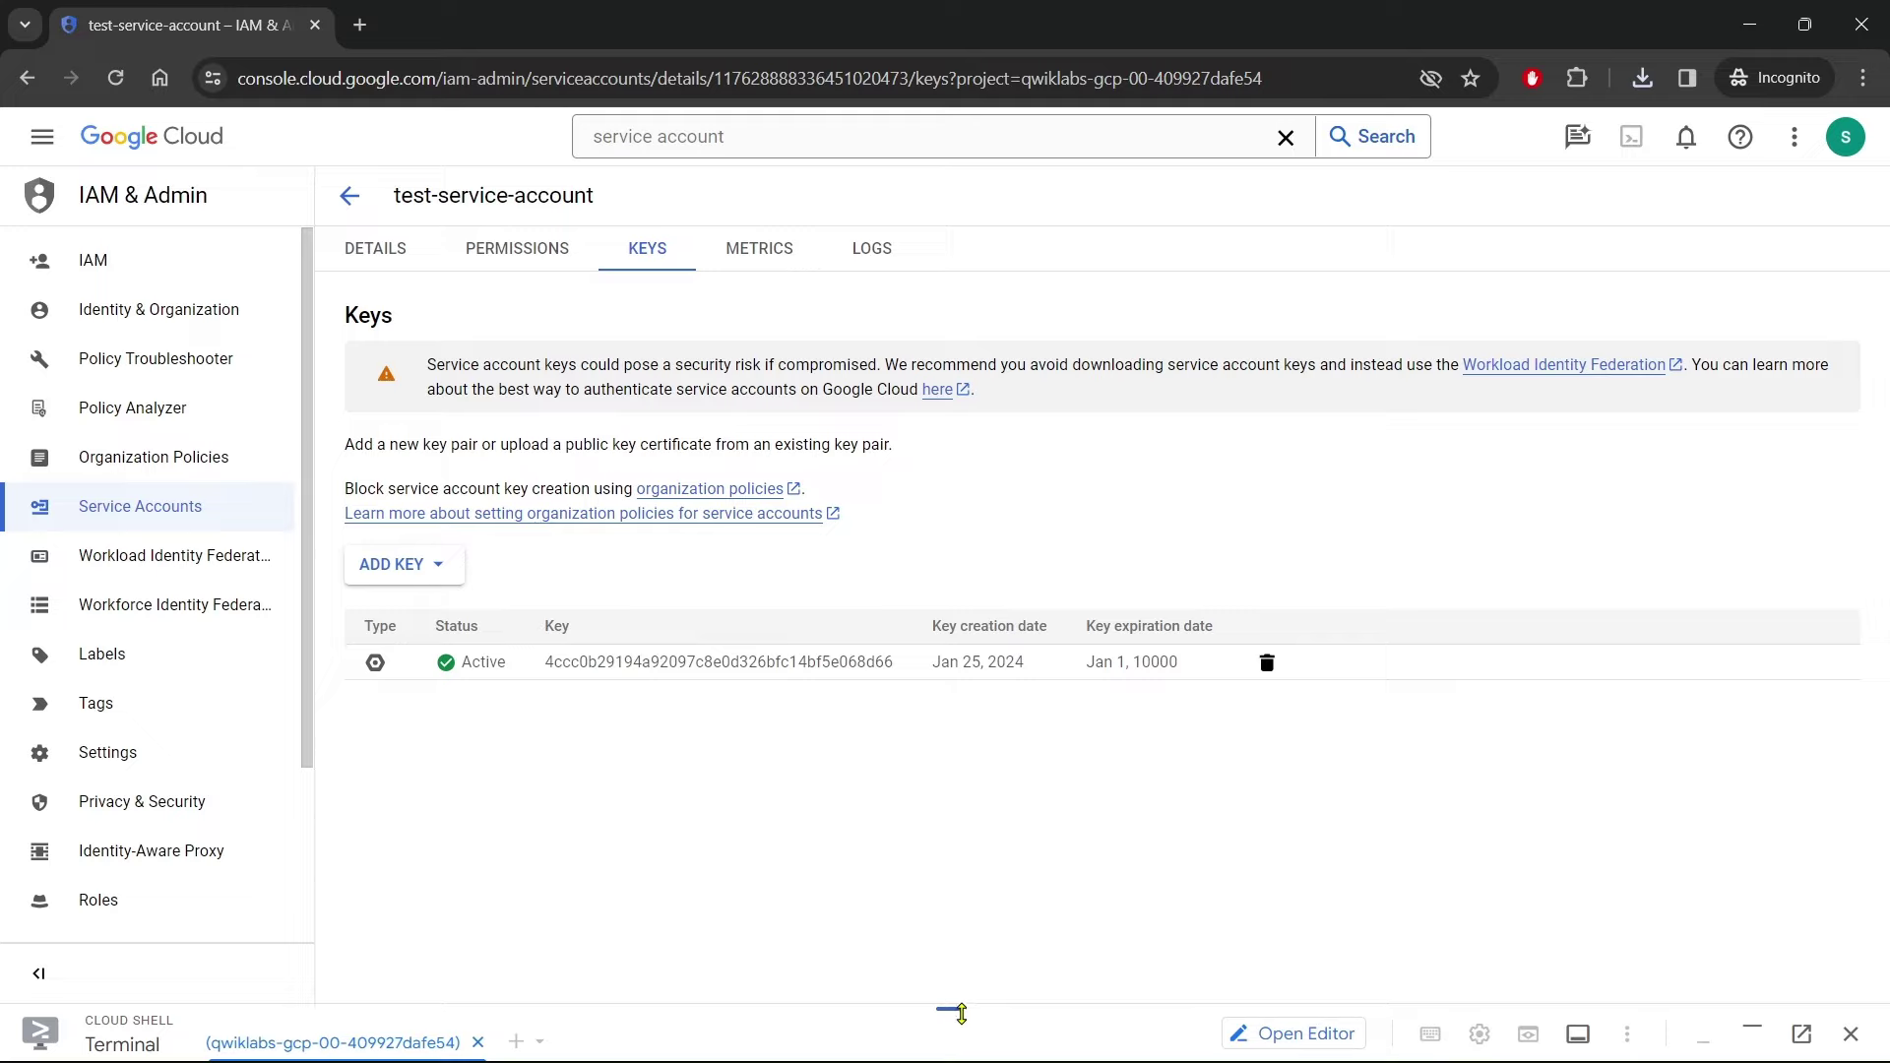
Enlarge the Cloud Shell terminal over the console page and clear its output
left_click_drag(950, 1014, 886, 168)
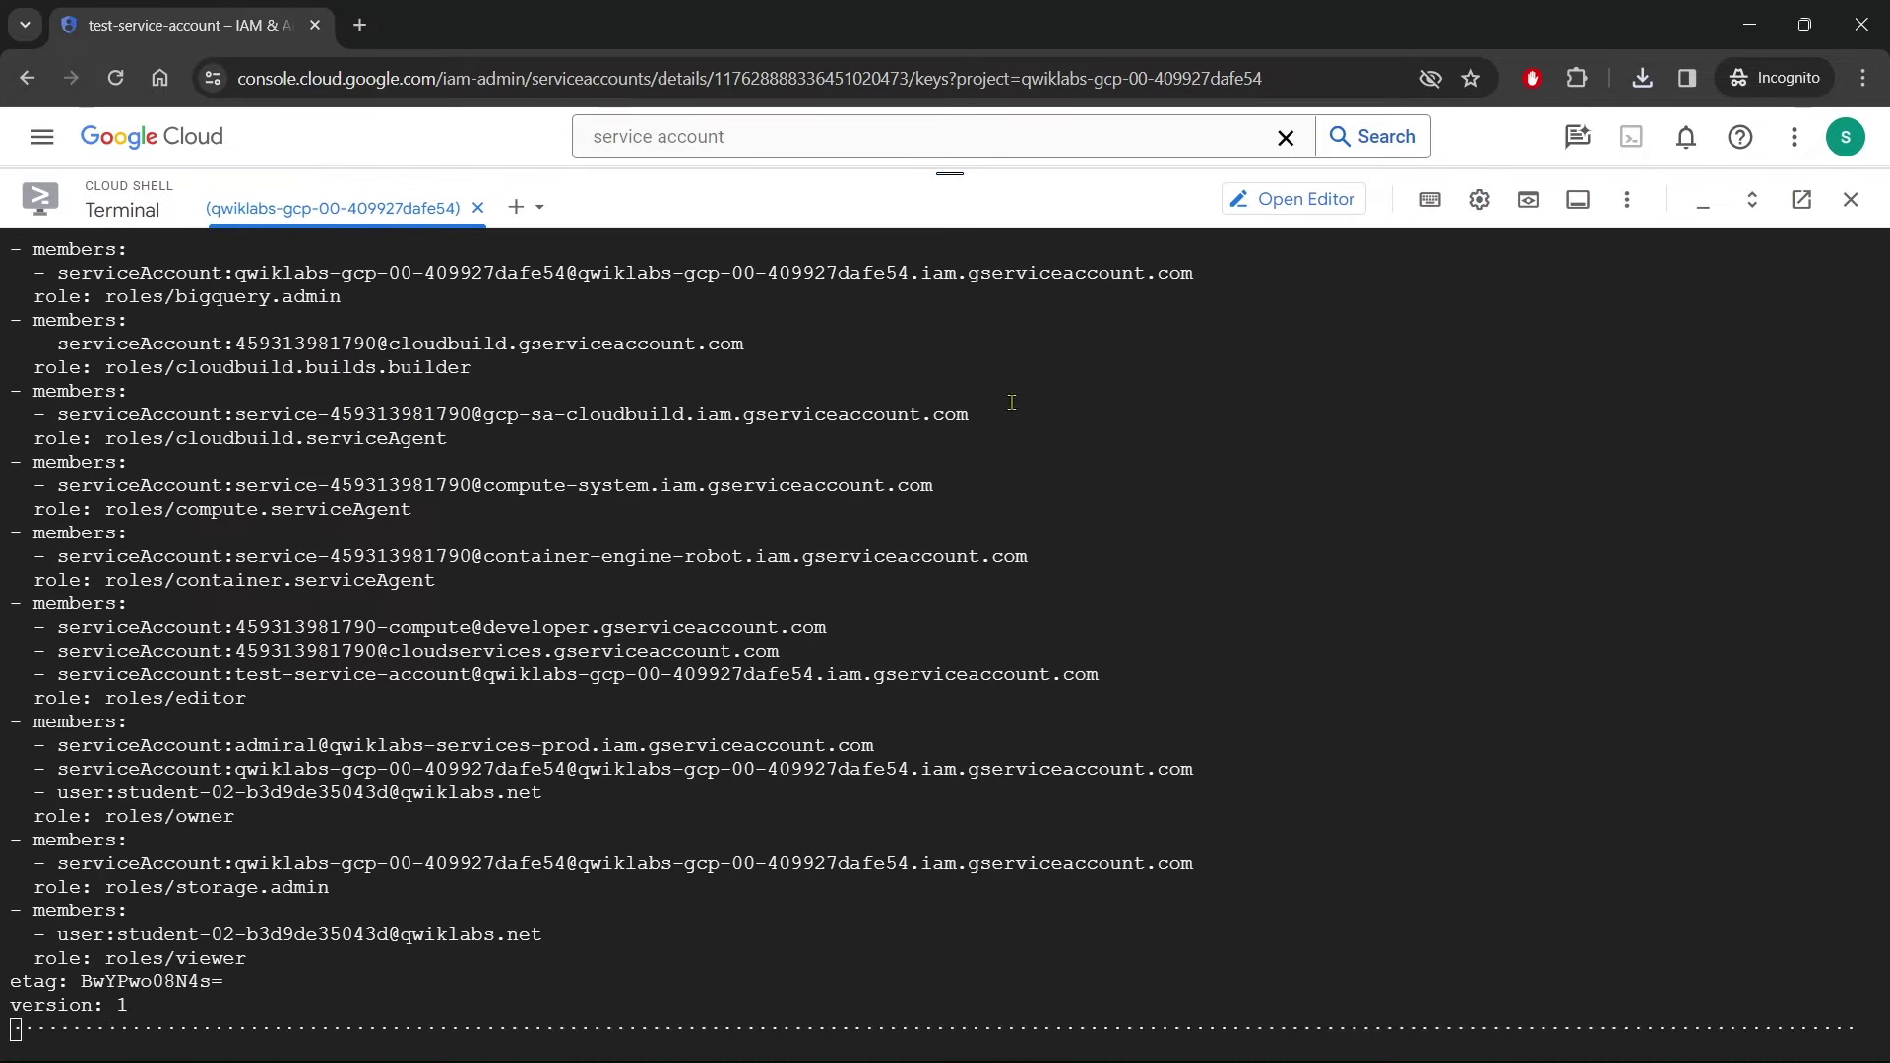
type("clear")
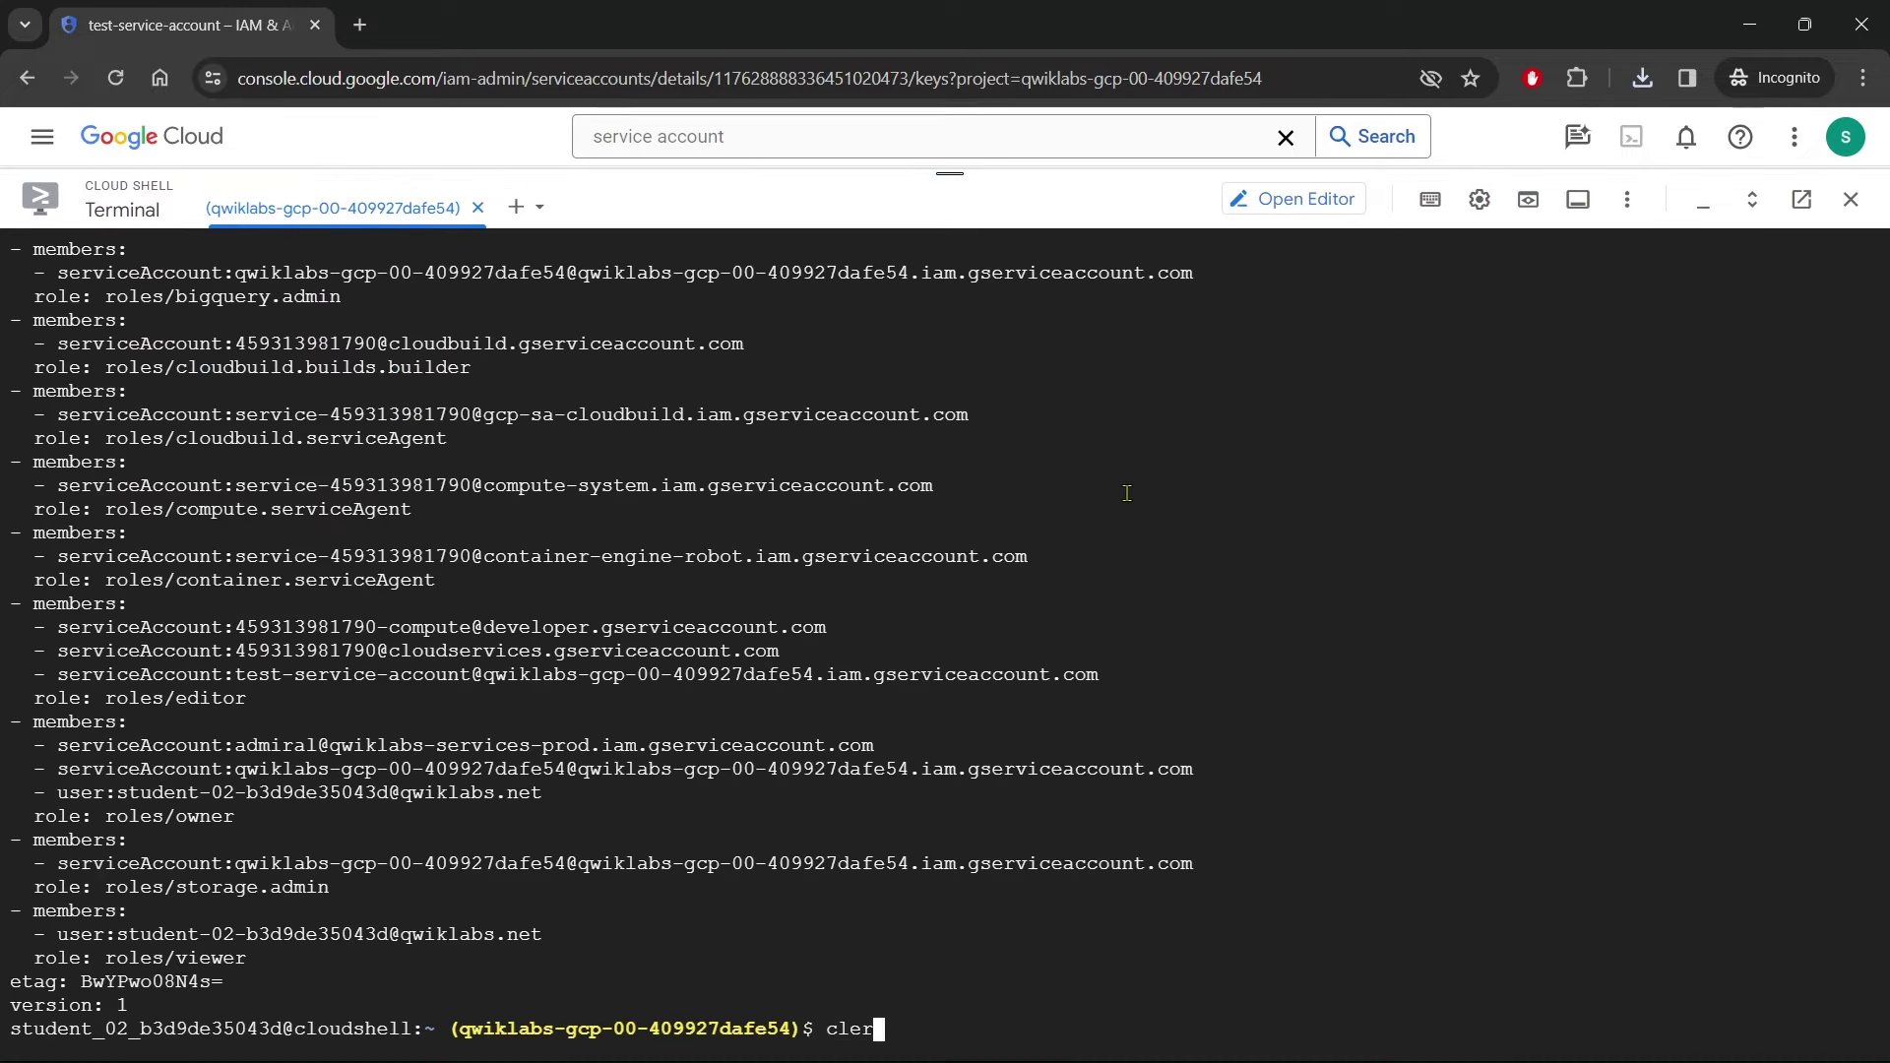
key("Return")
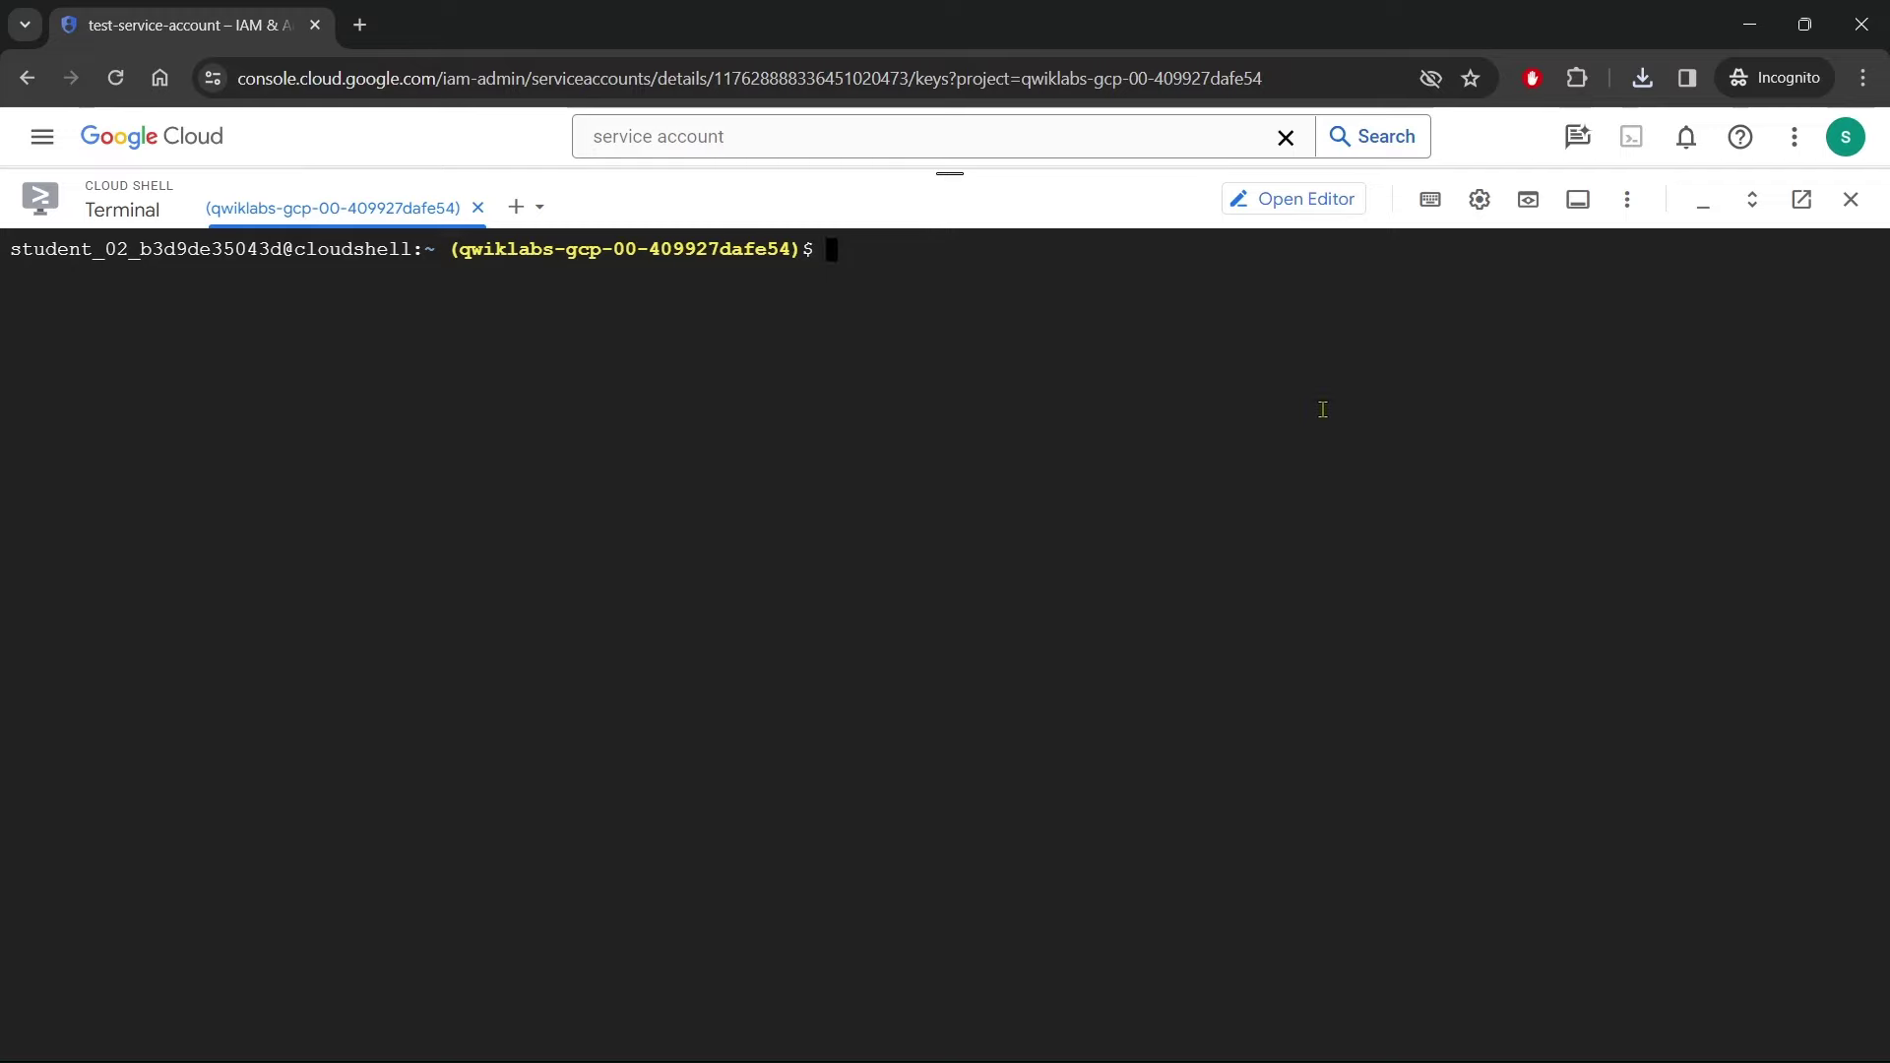
Upload credentials.json from the Desktop to the Cloud Shell home directory and dismiss the transfer notice
left_click(1627, 199)
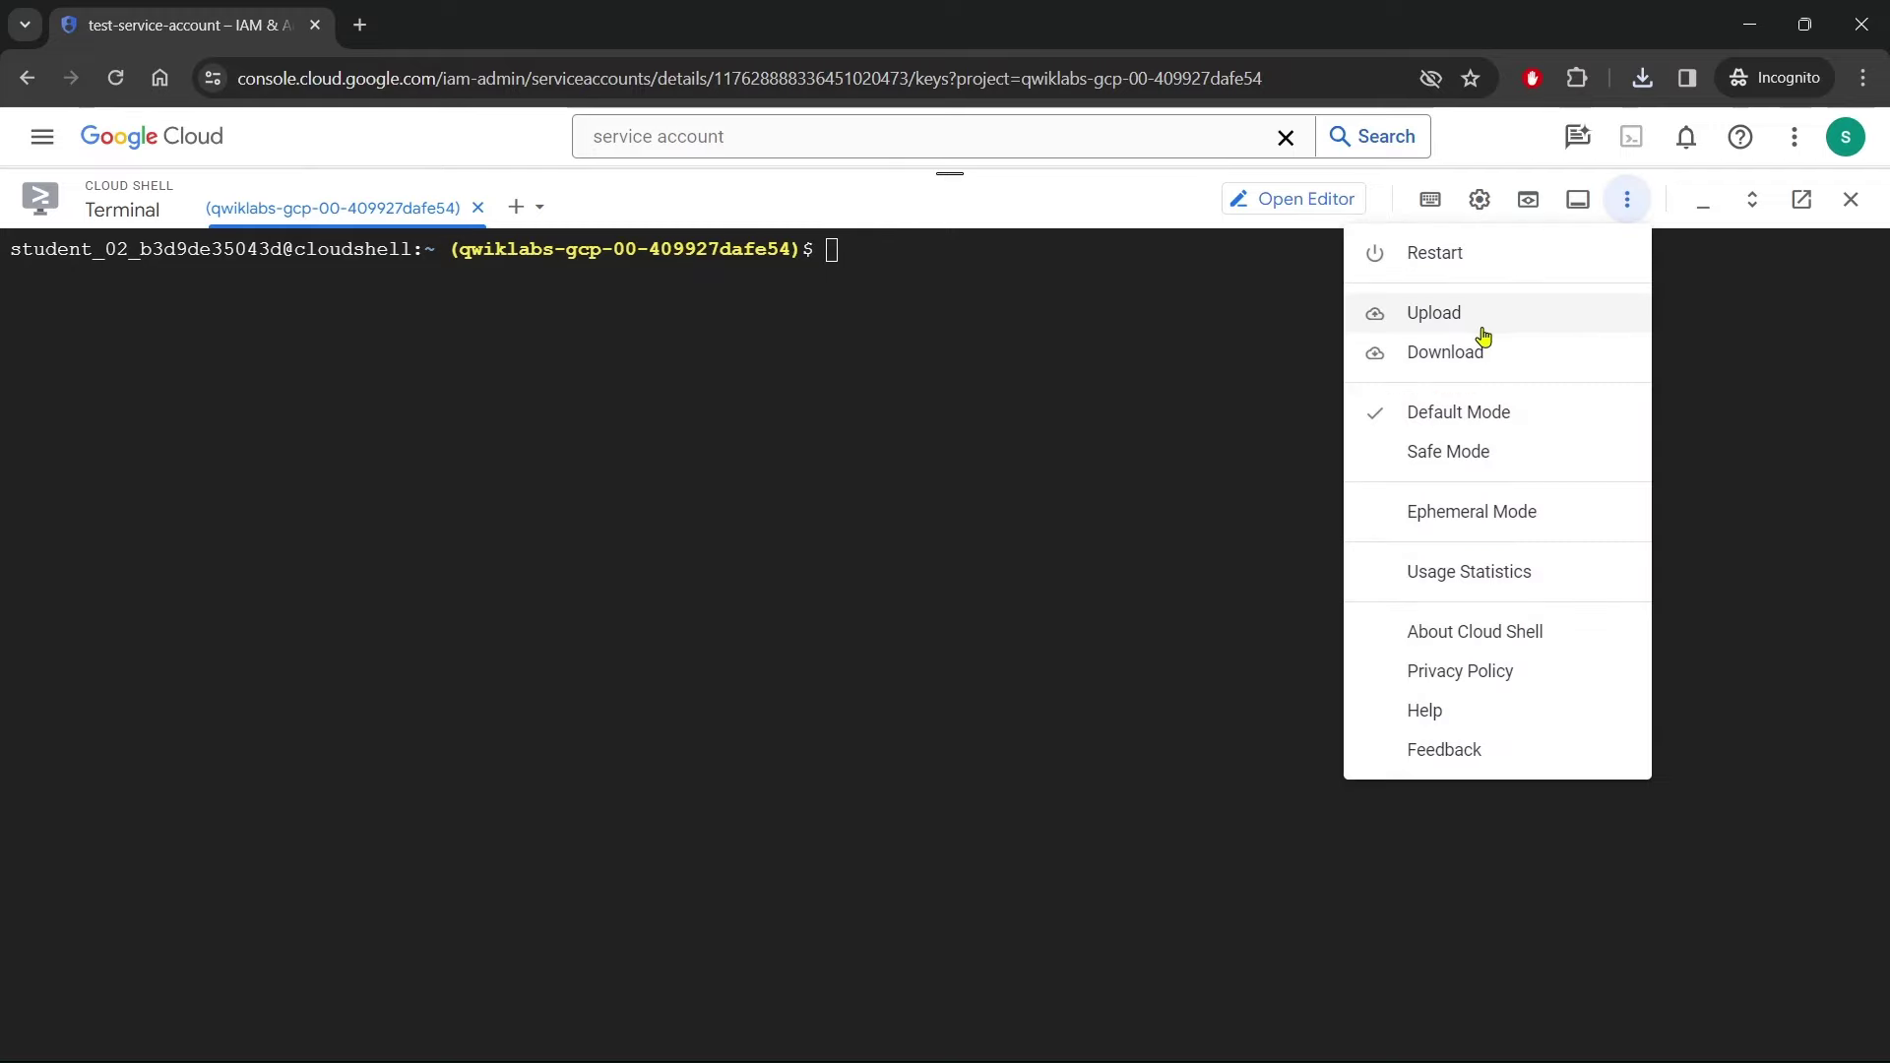
left_click(1418, 315)
left_click(844, 579)
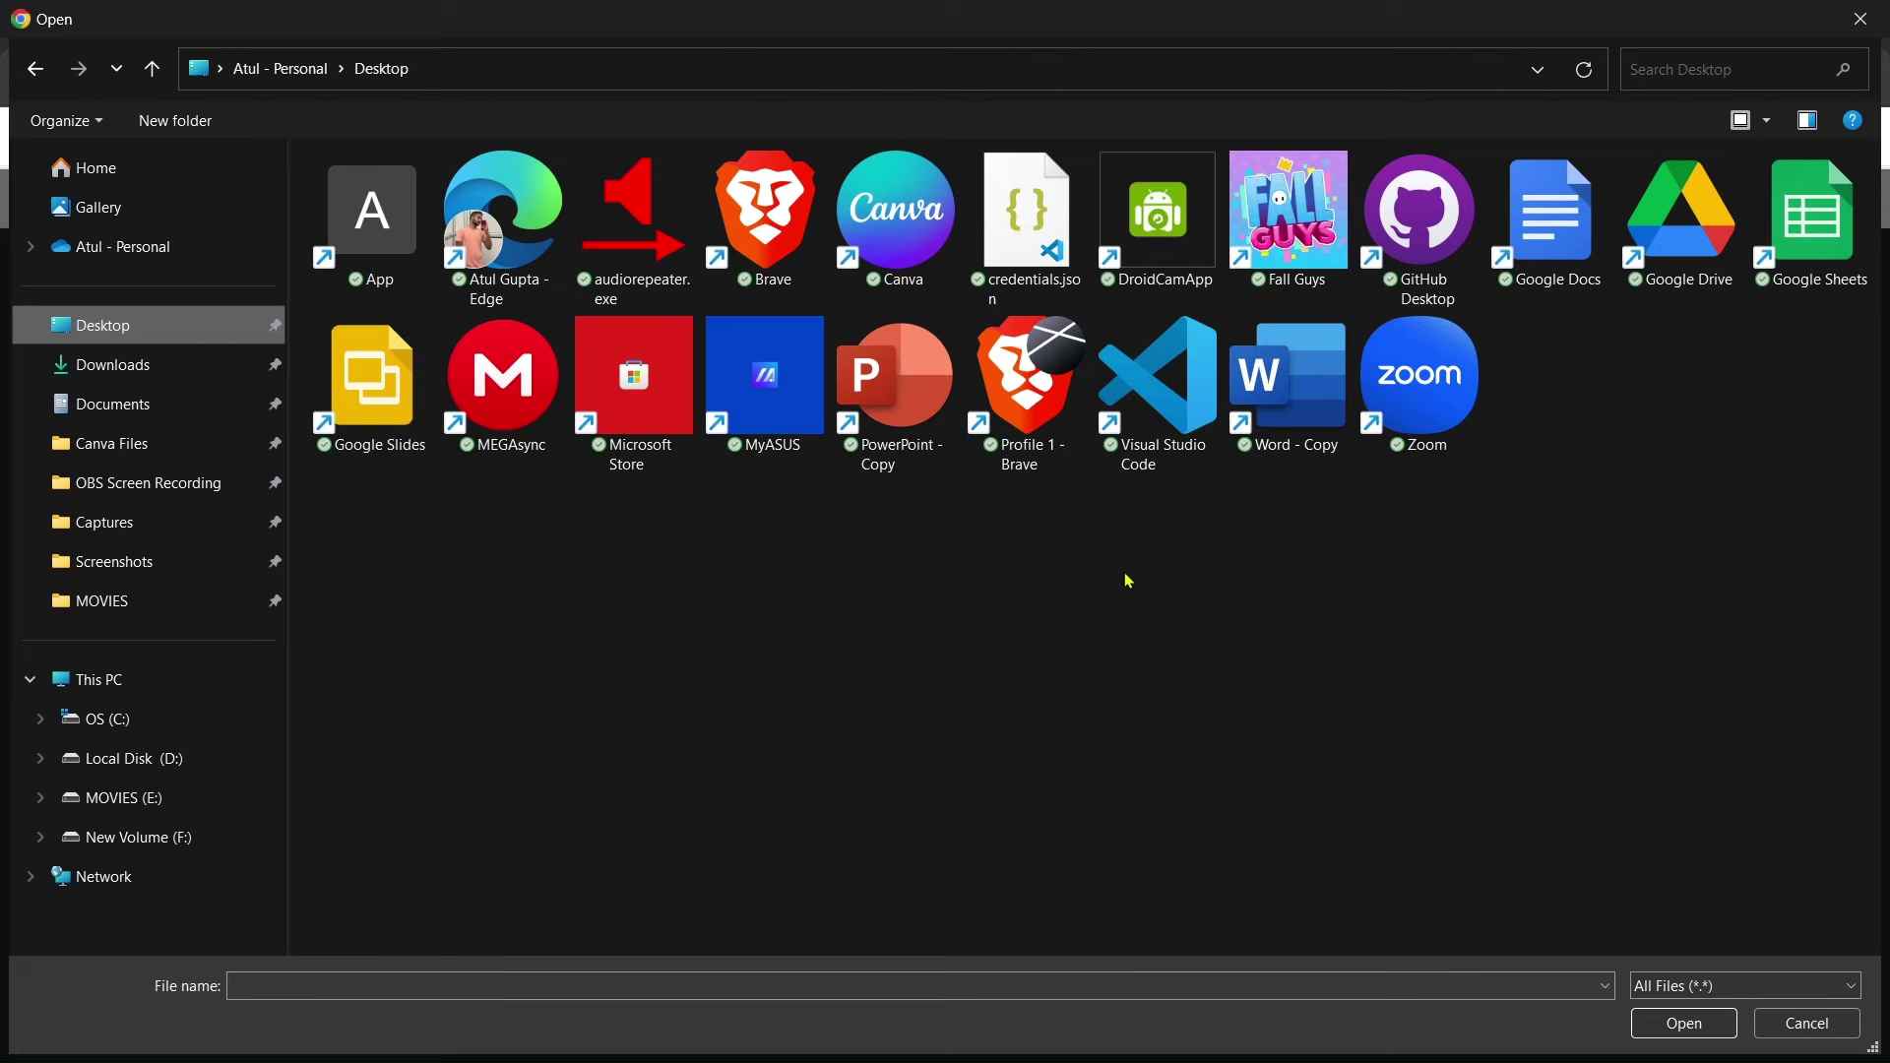
double_click(1028, 226)
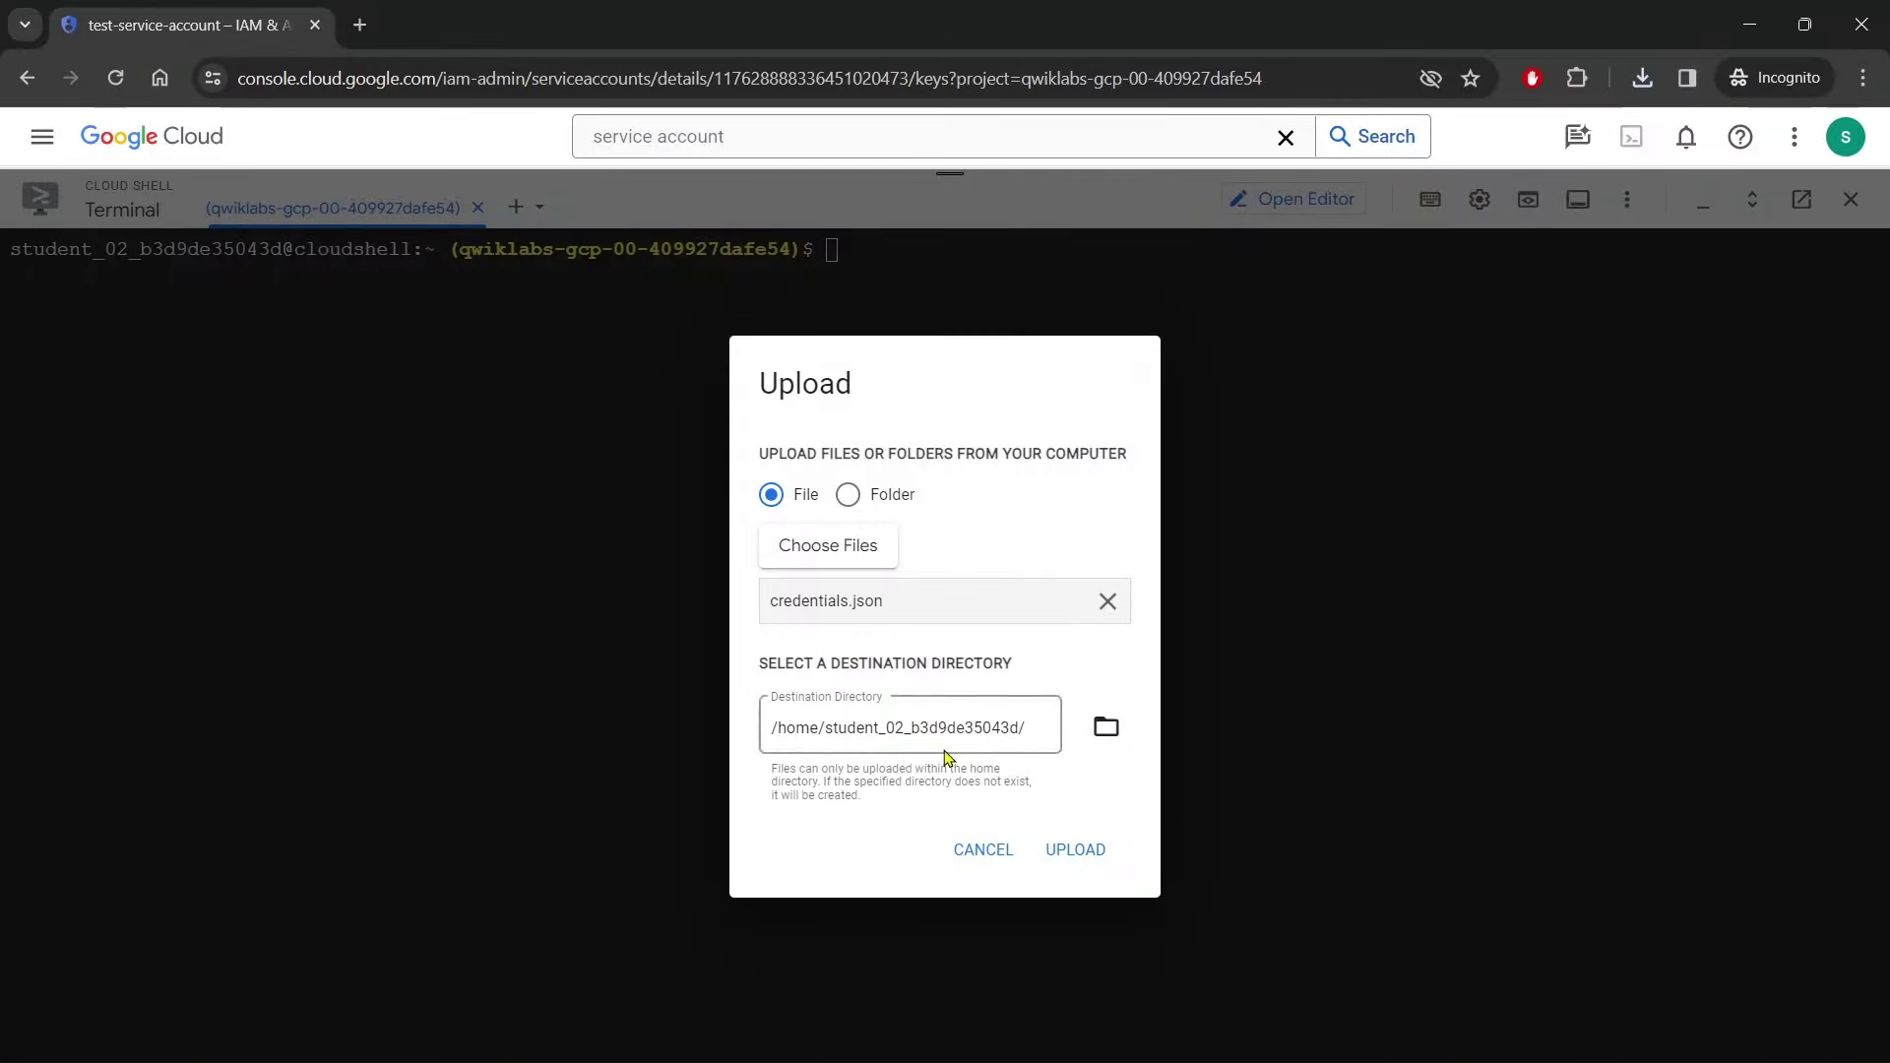
left_click(1067, 854)
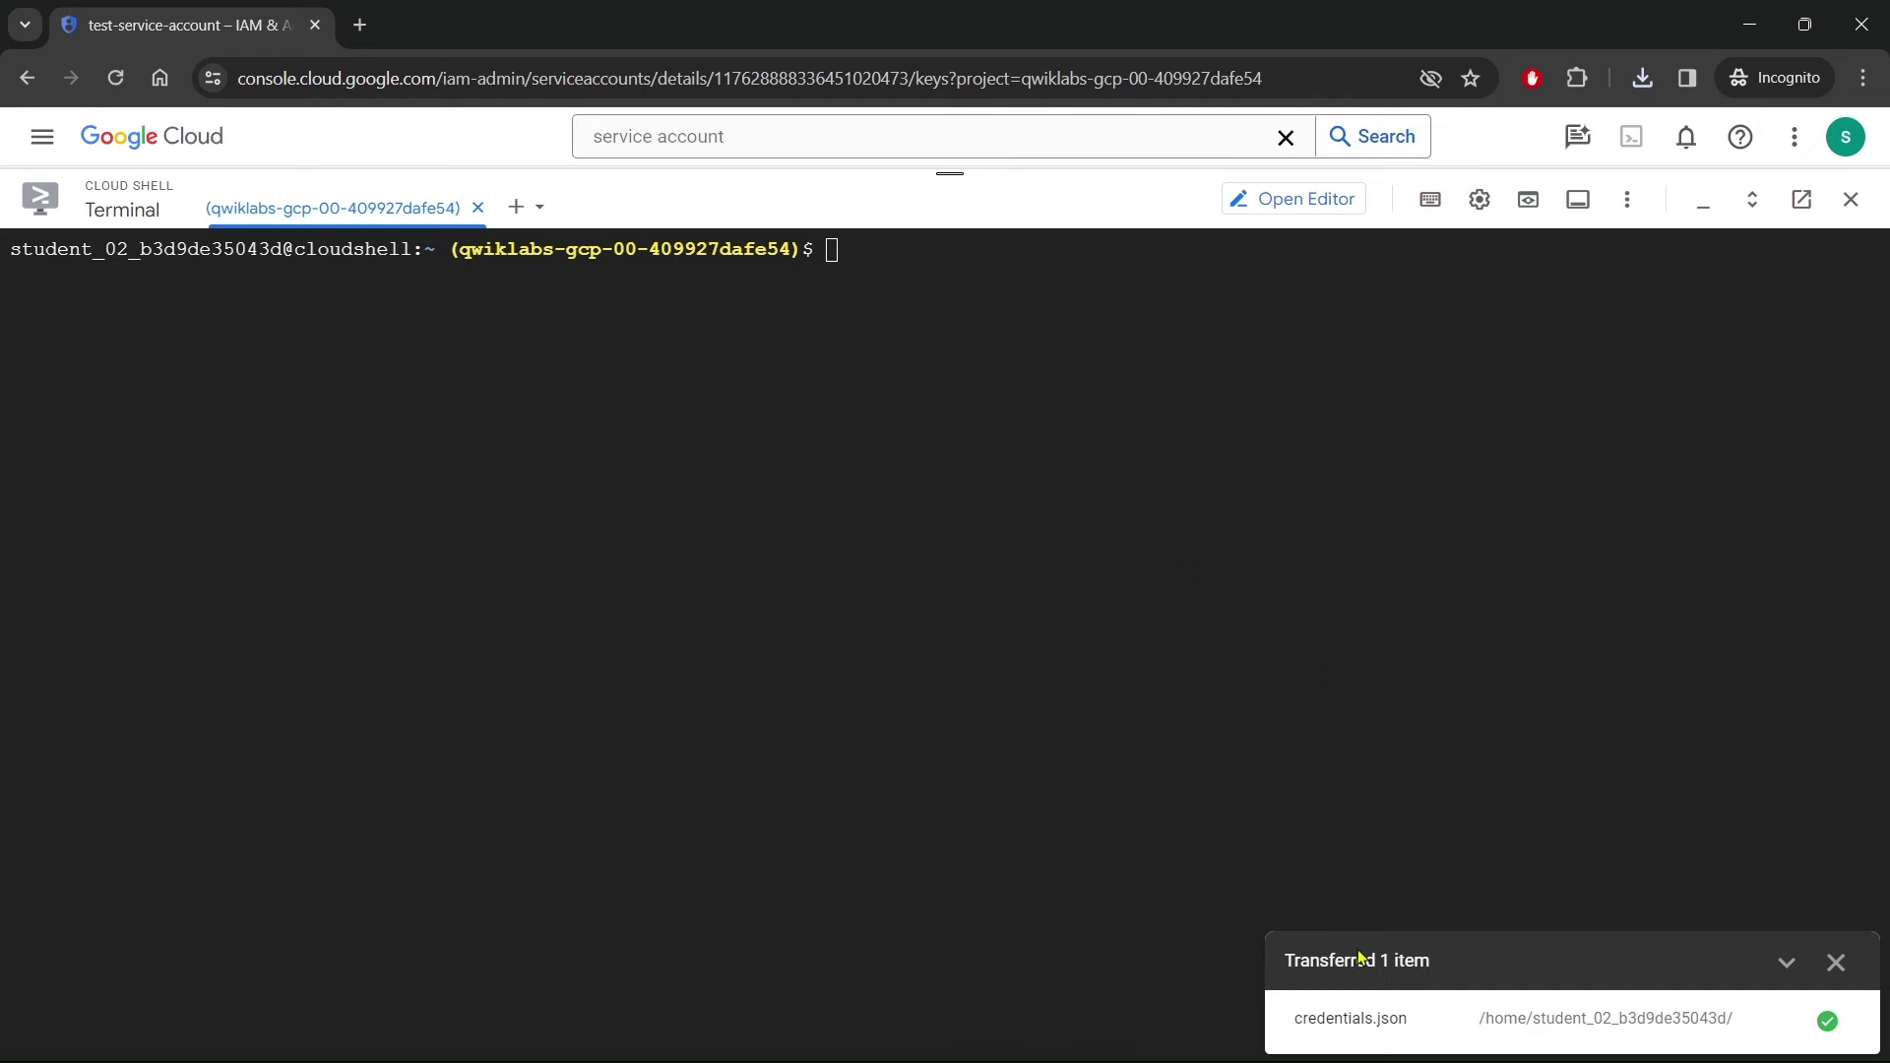
left_click_drag(1305, 1017, 1415, 1018)
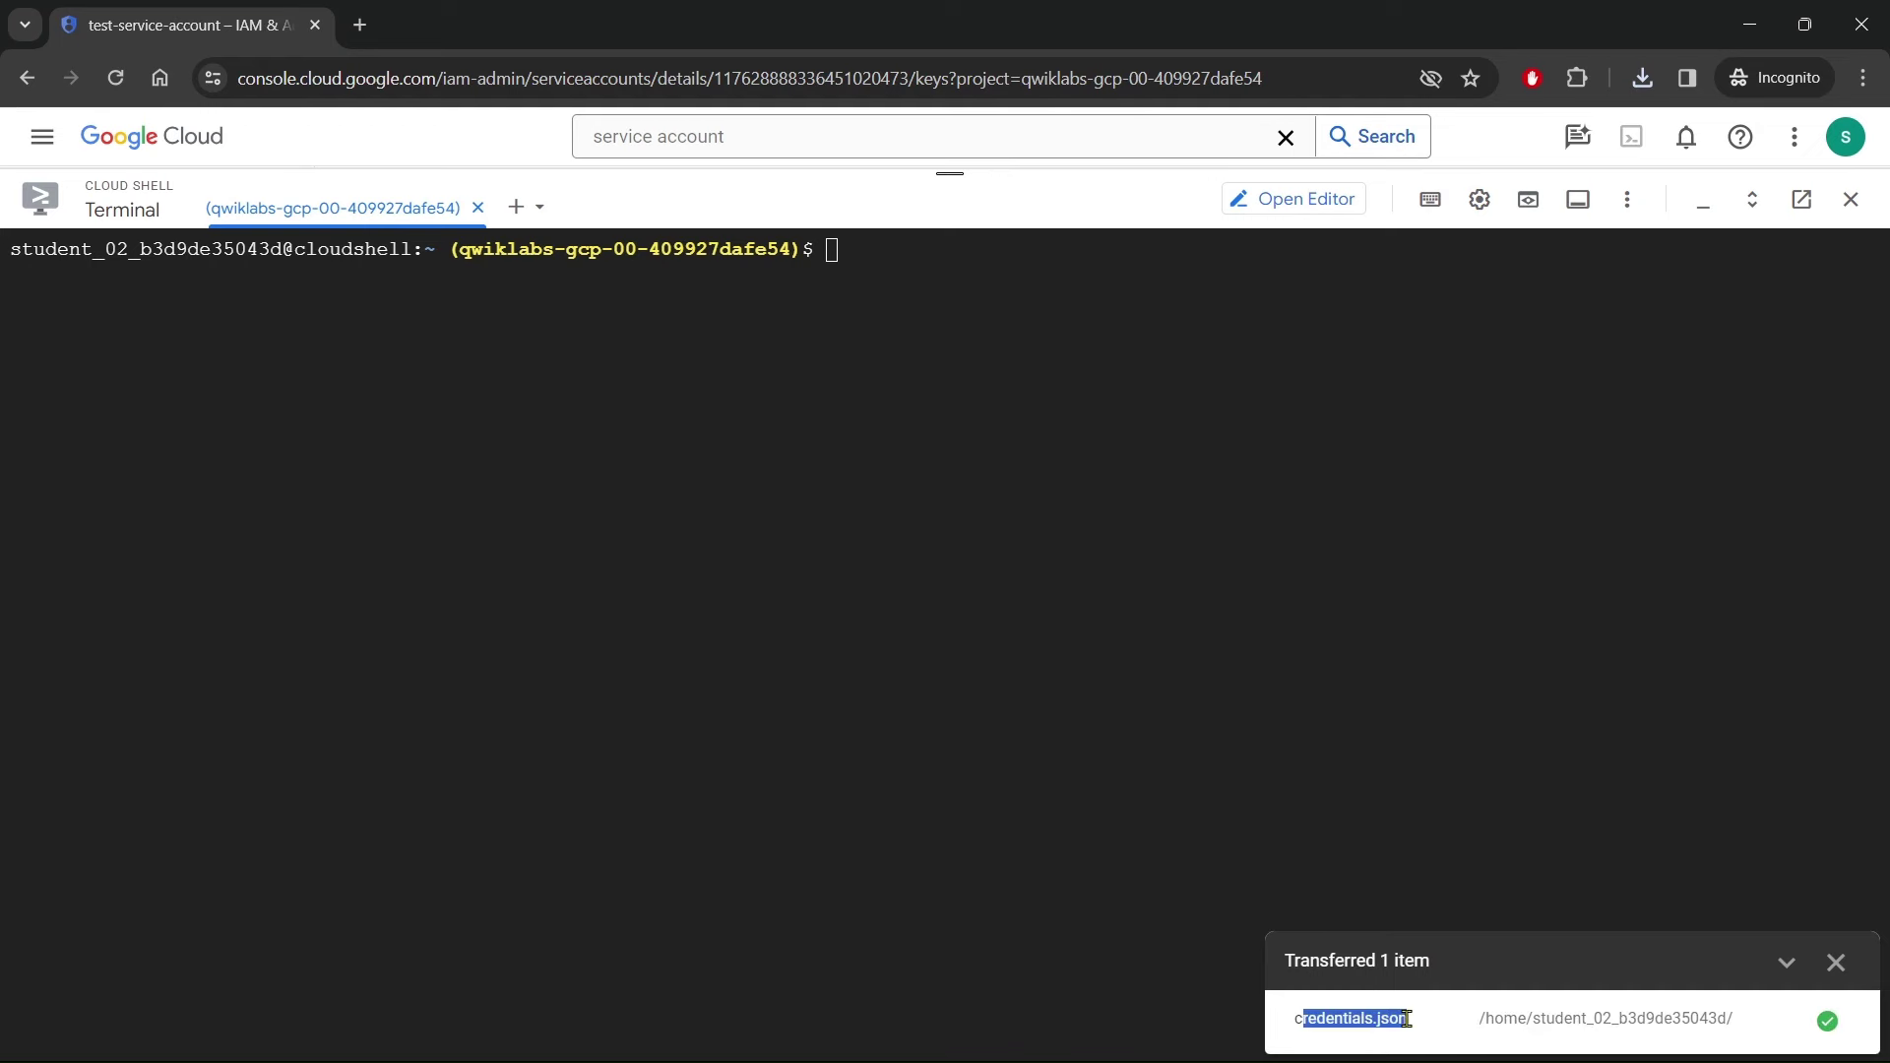
left_click(1835, 962)
Copy the Task 2 command block from the GitHub solution page, run it in Cloud Shell, and clear the terminal
key("alt+Tab")
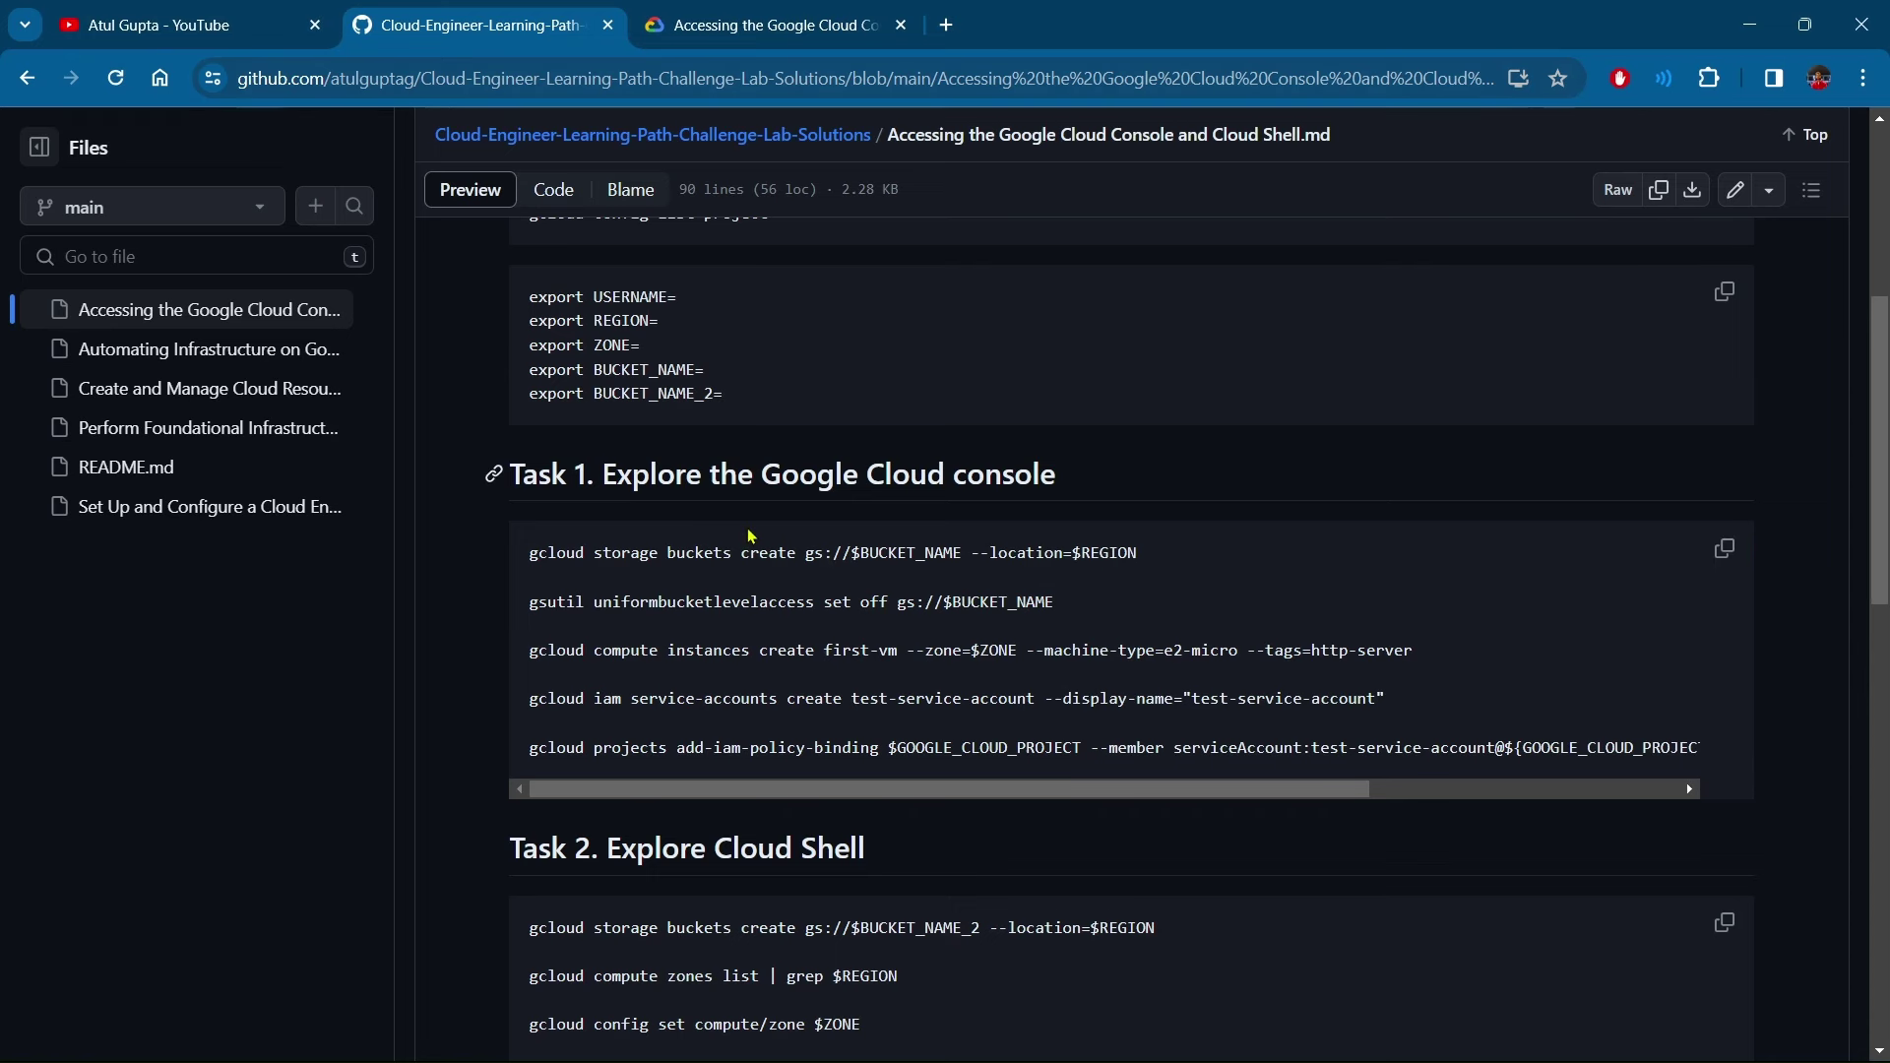
scroll(739, 587, "down", 3)
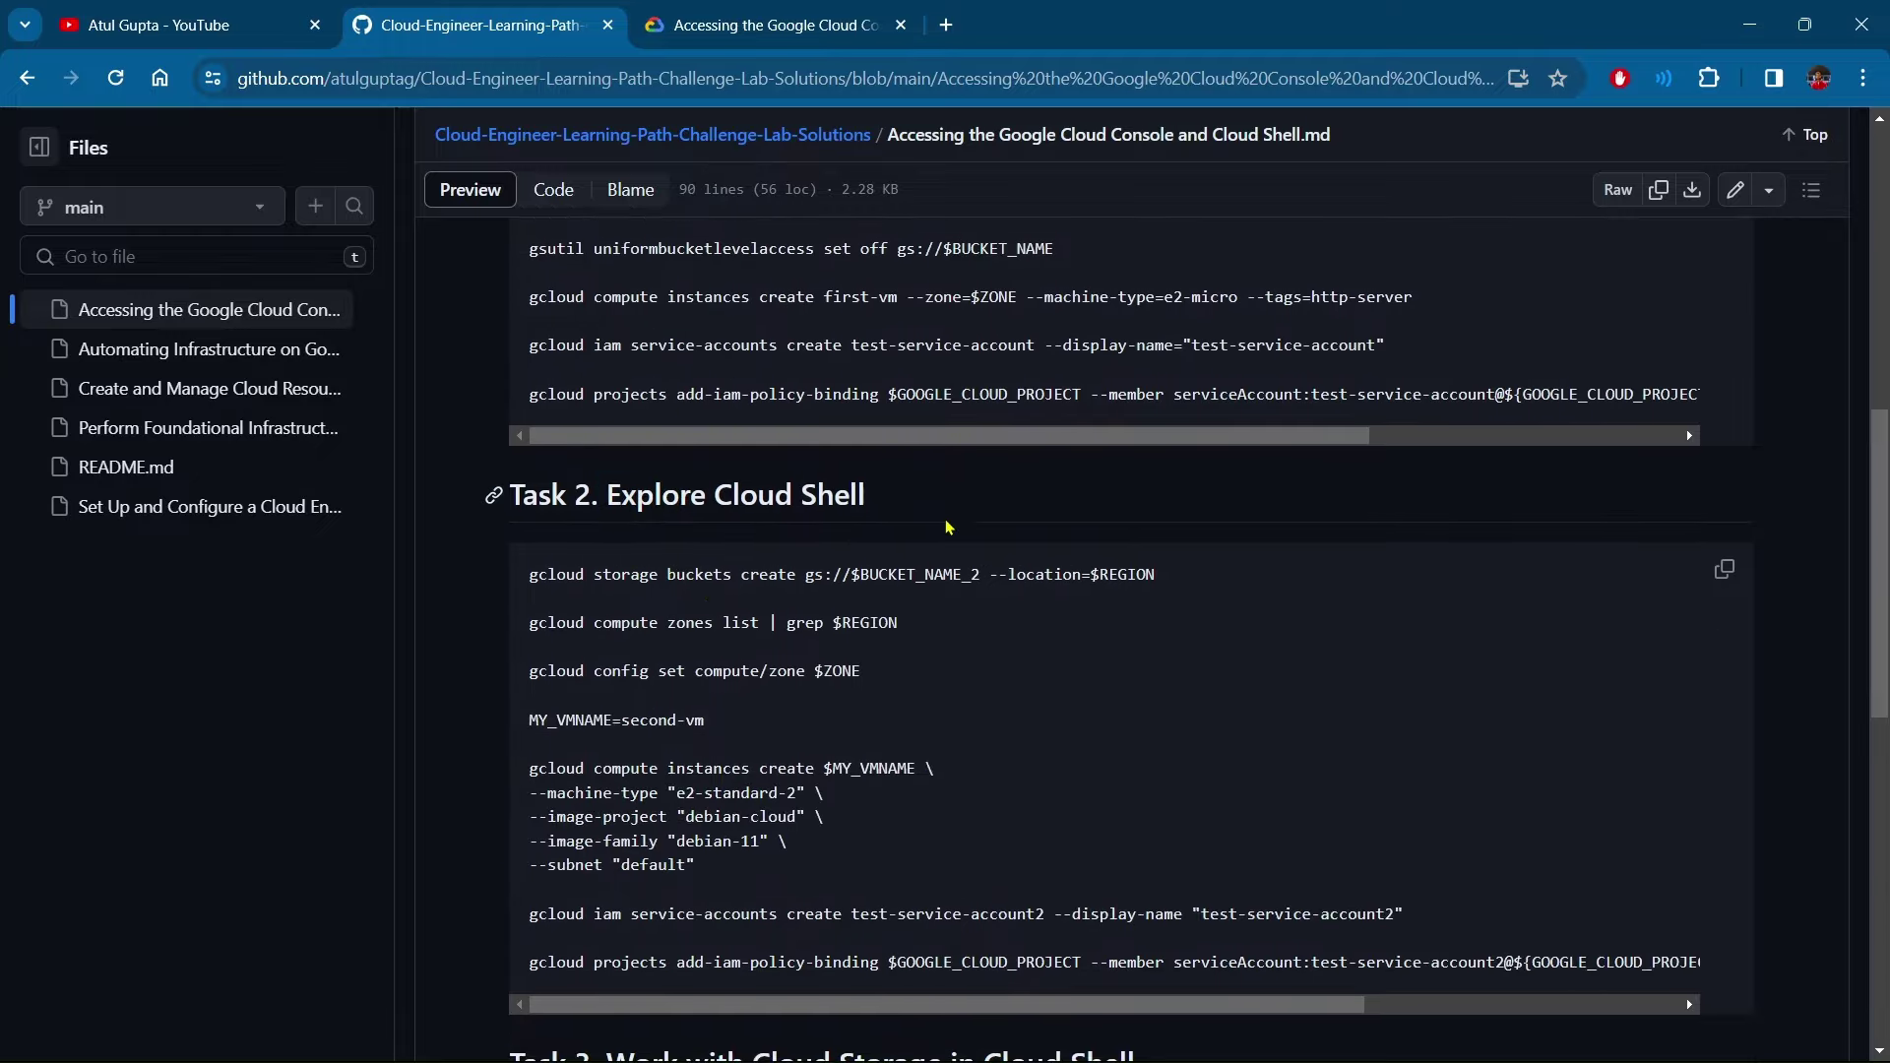
left_click(1724, 569)
key("alt+Tab")
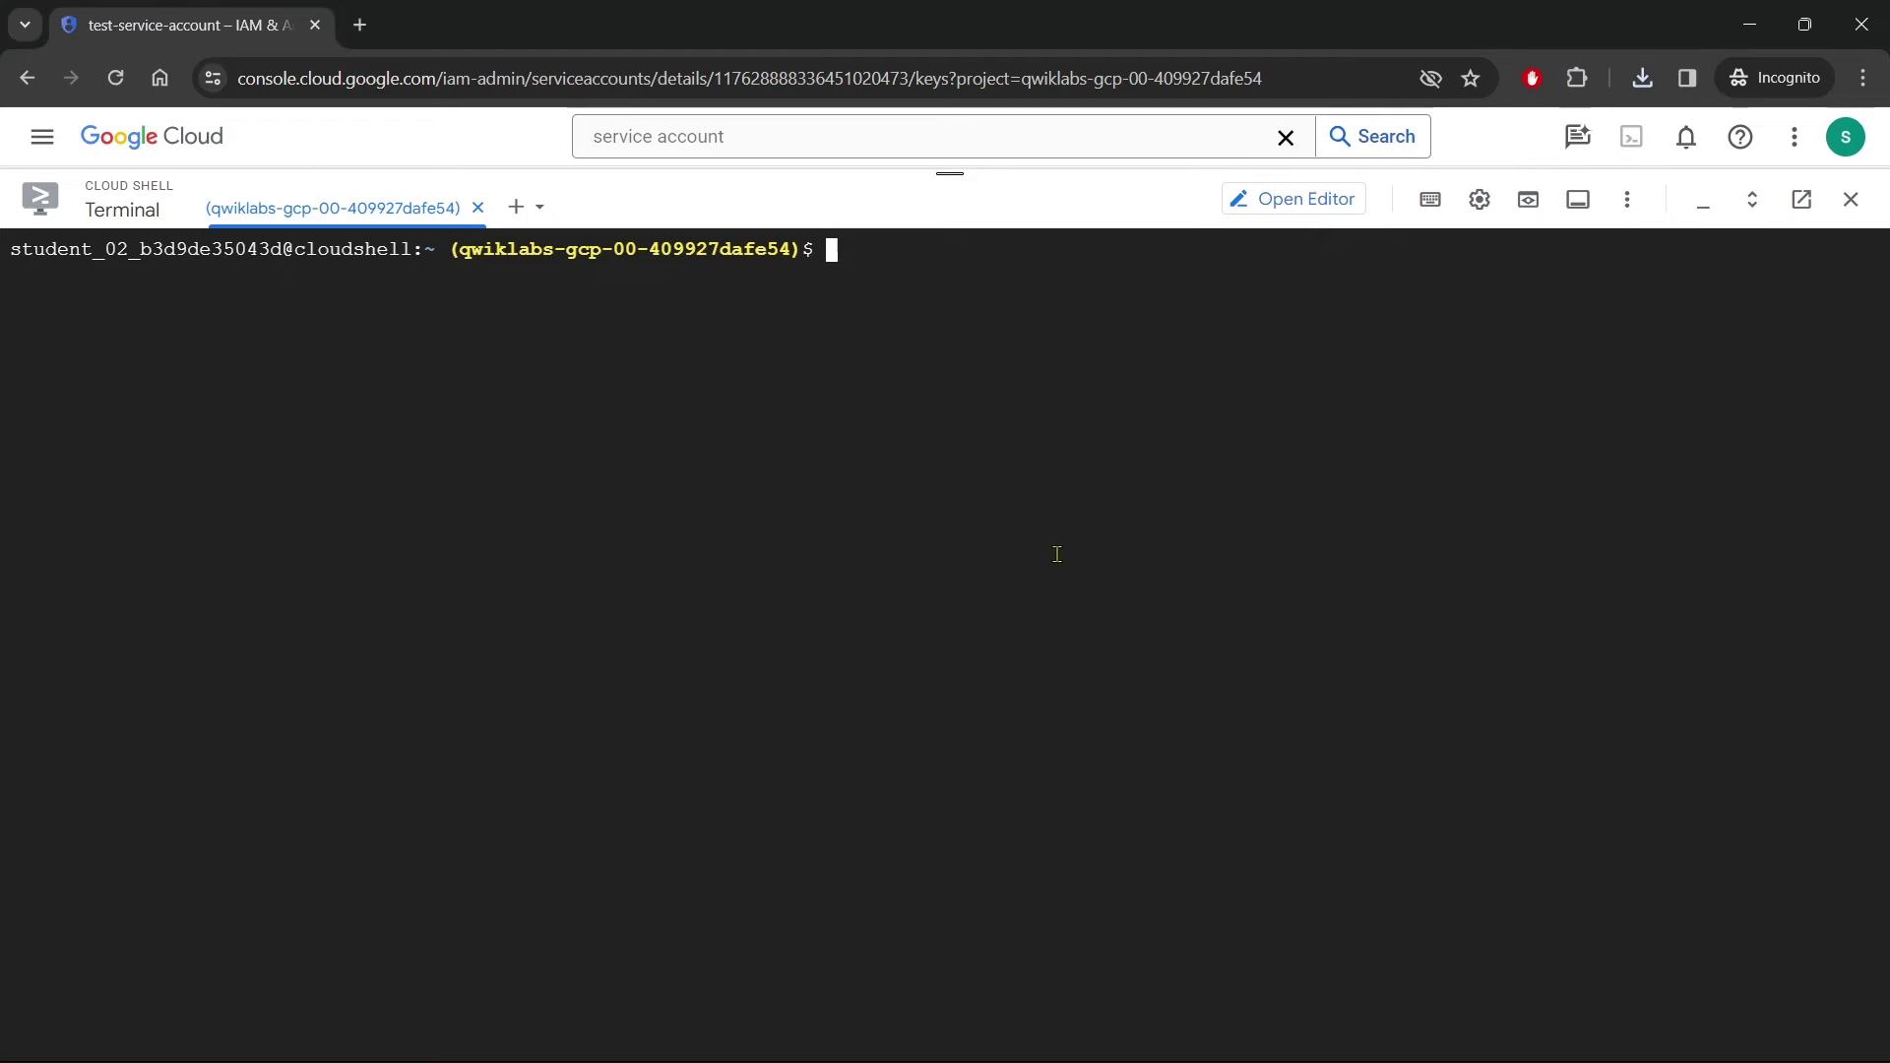
key("ctrl+v")
key("Return")
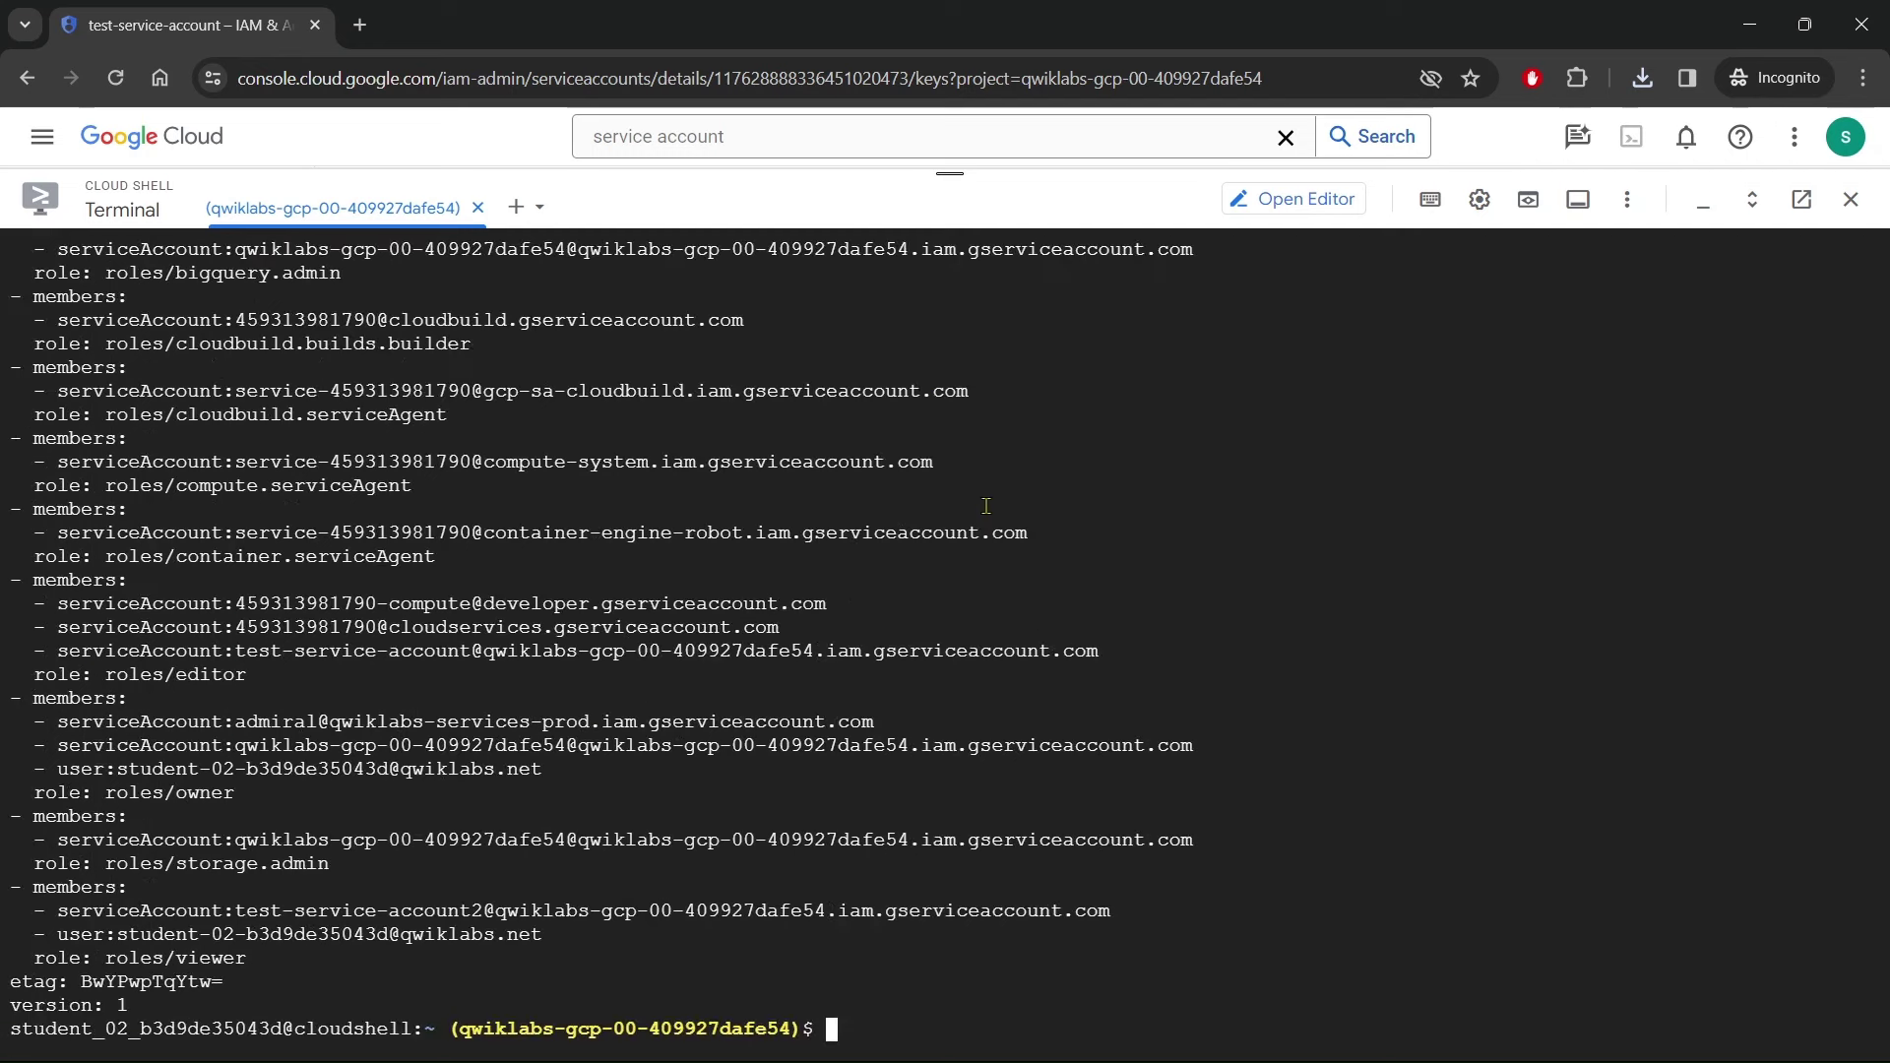
type("clear")
key("Return")
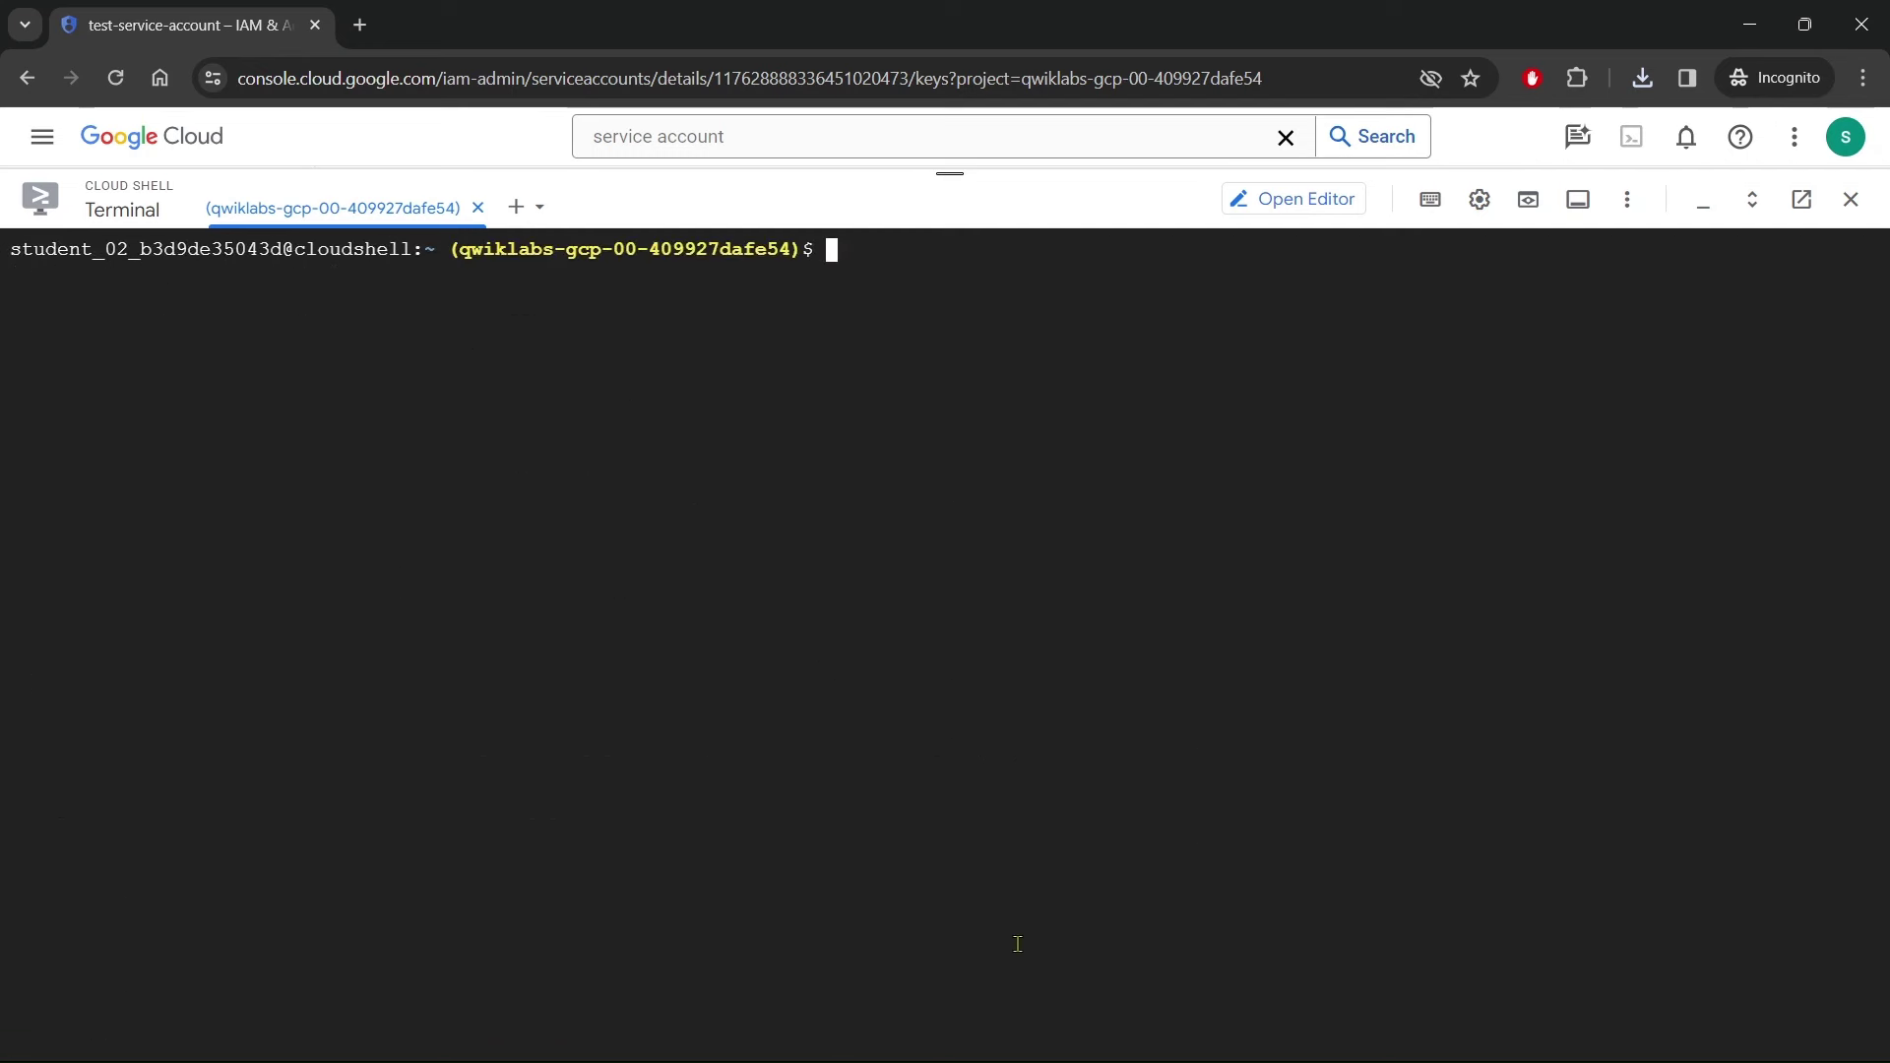
Copy the Task 3 Cloud Storage command block from the GitHub solution page and run it in Cloud Shell
key("alt+Tab")
scroll(965, 669, "down", 6)
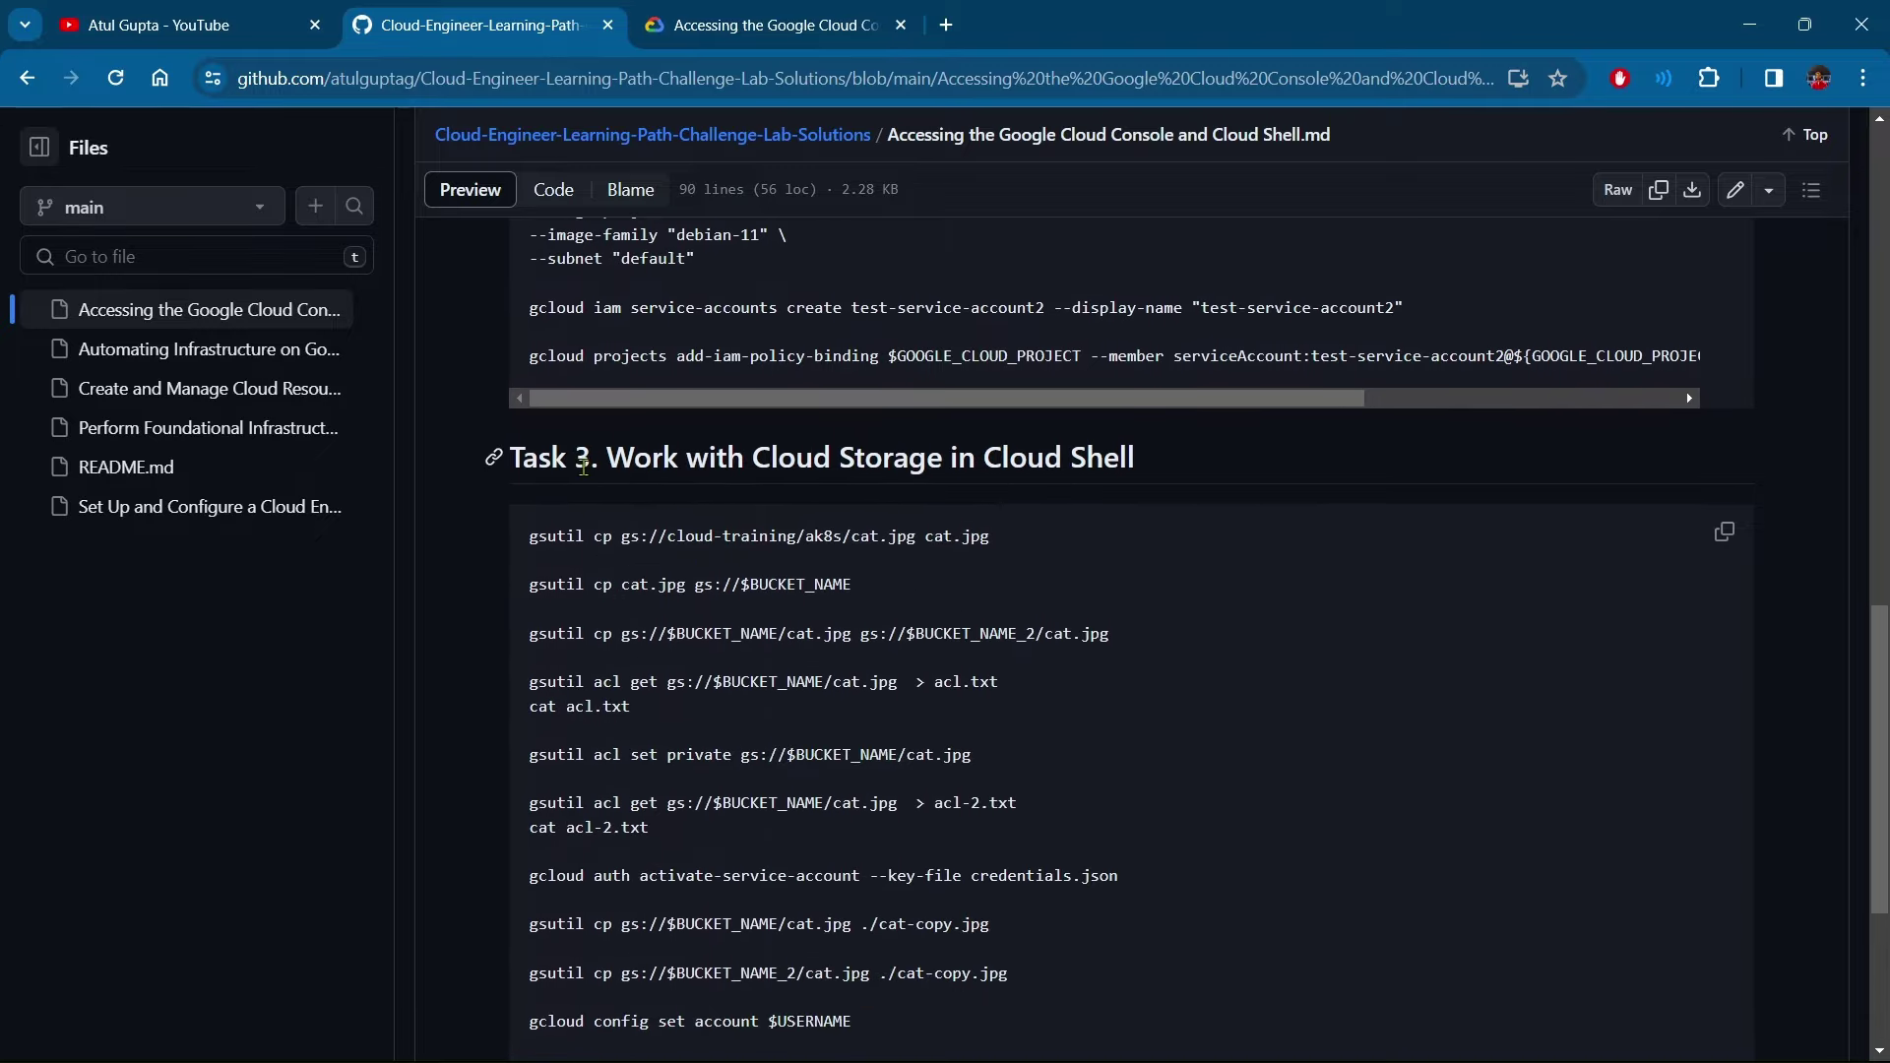
left_click_drag(580, 458, 1191, 469)
left_click(1191, 470)
scroll(1191, 470, "down", 1)
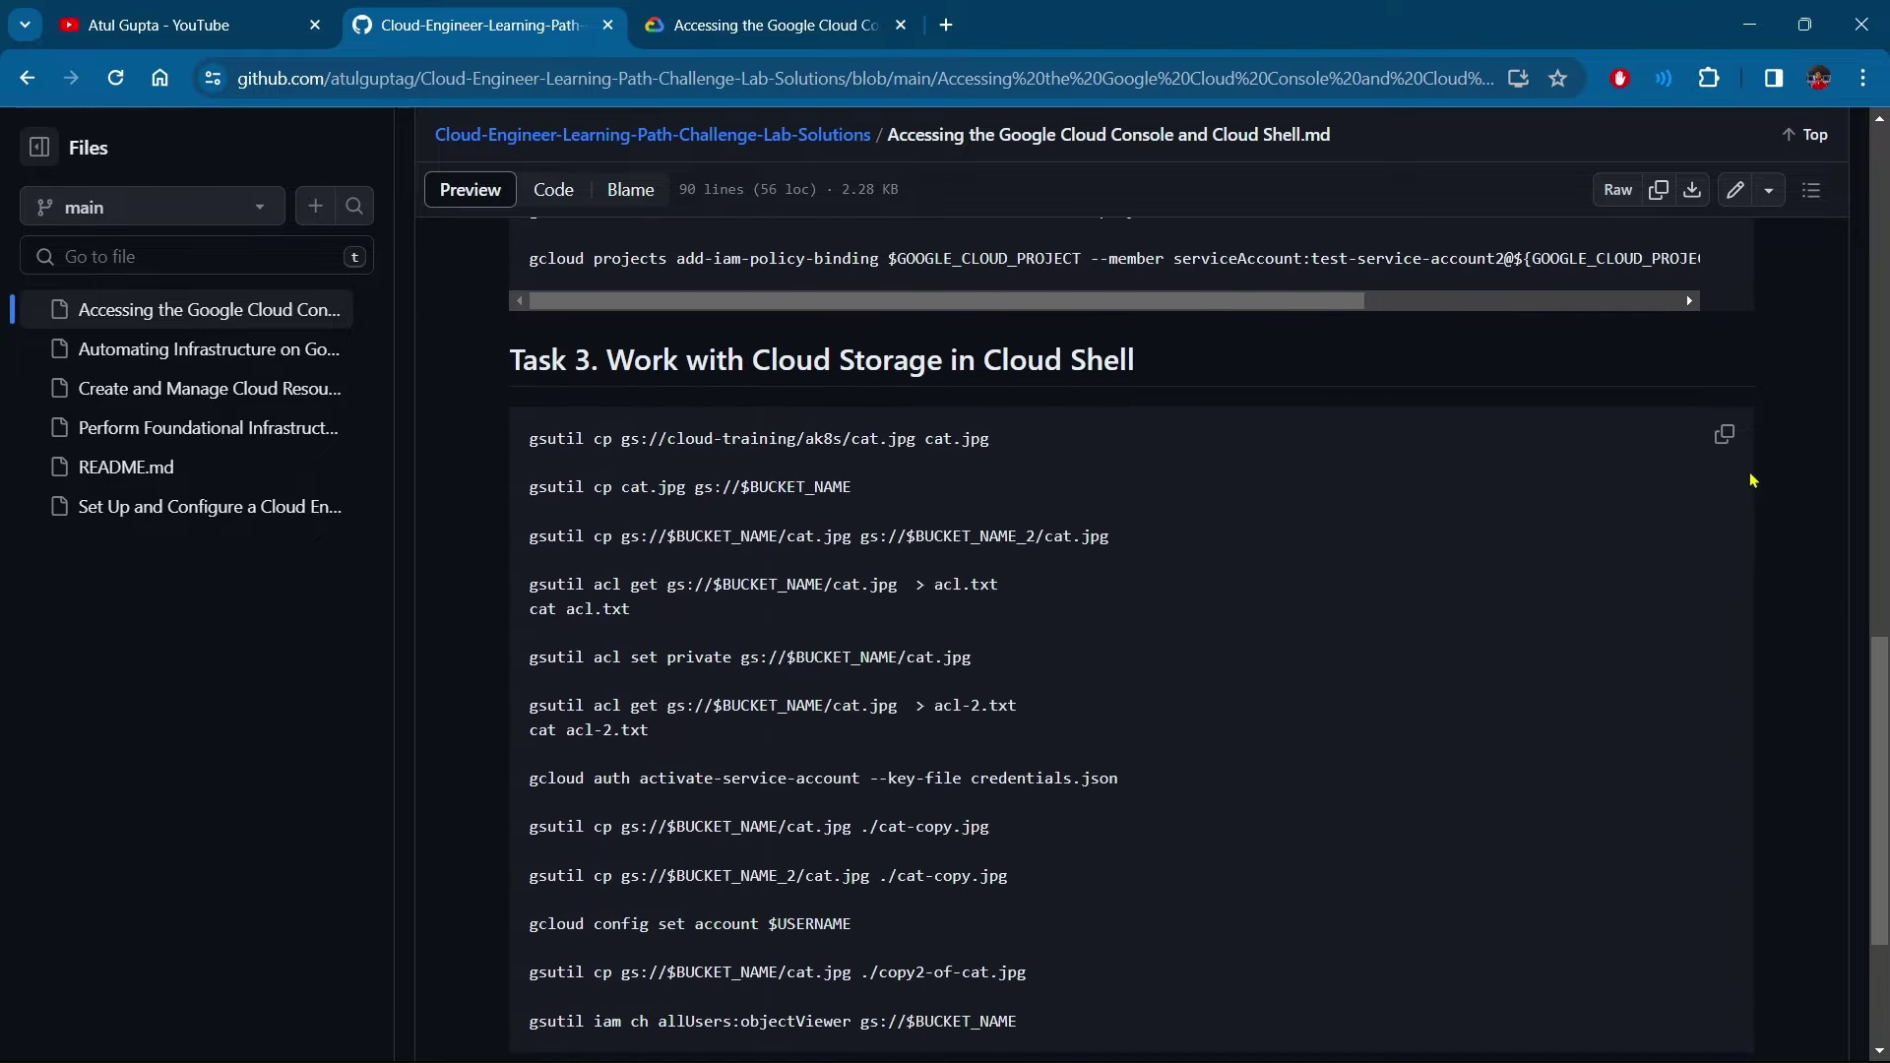
left_click(1724, 434)
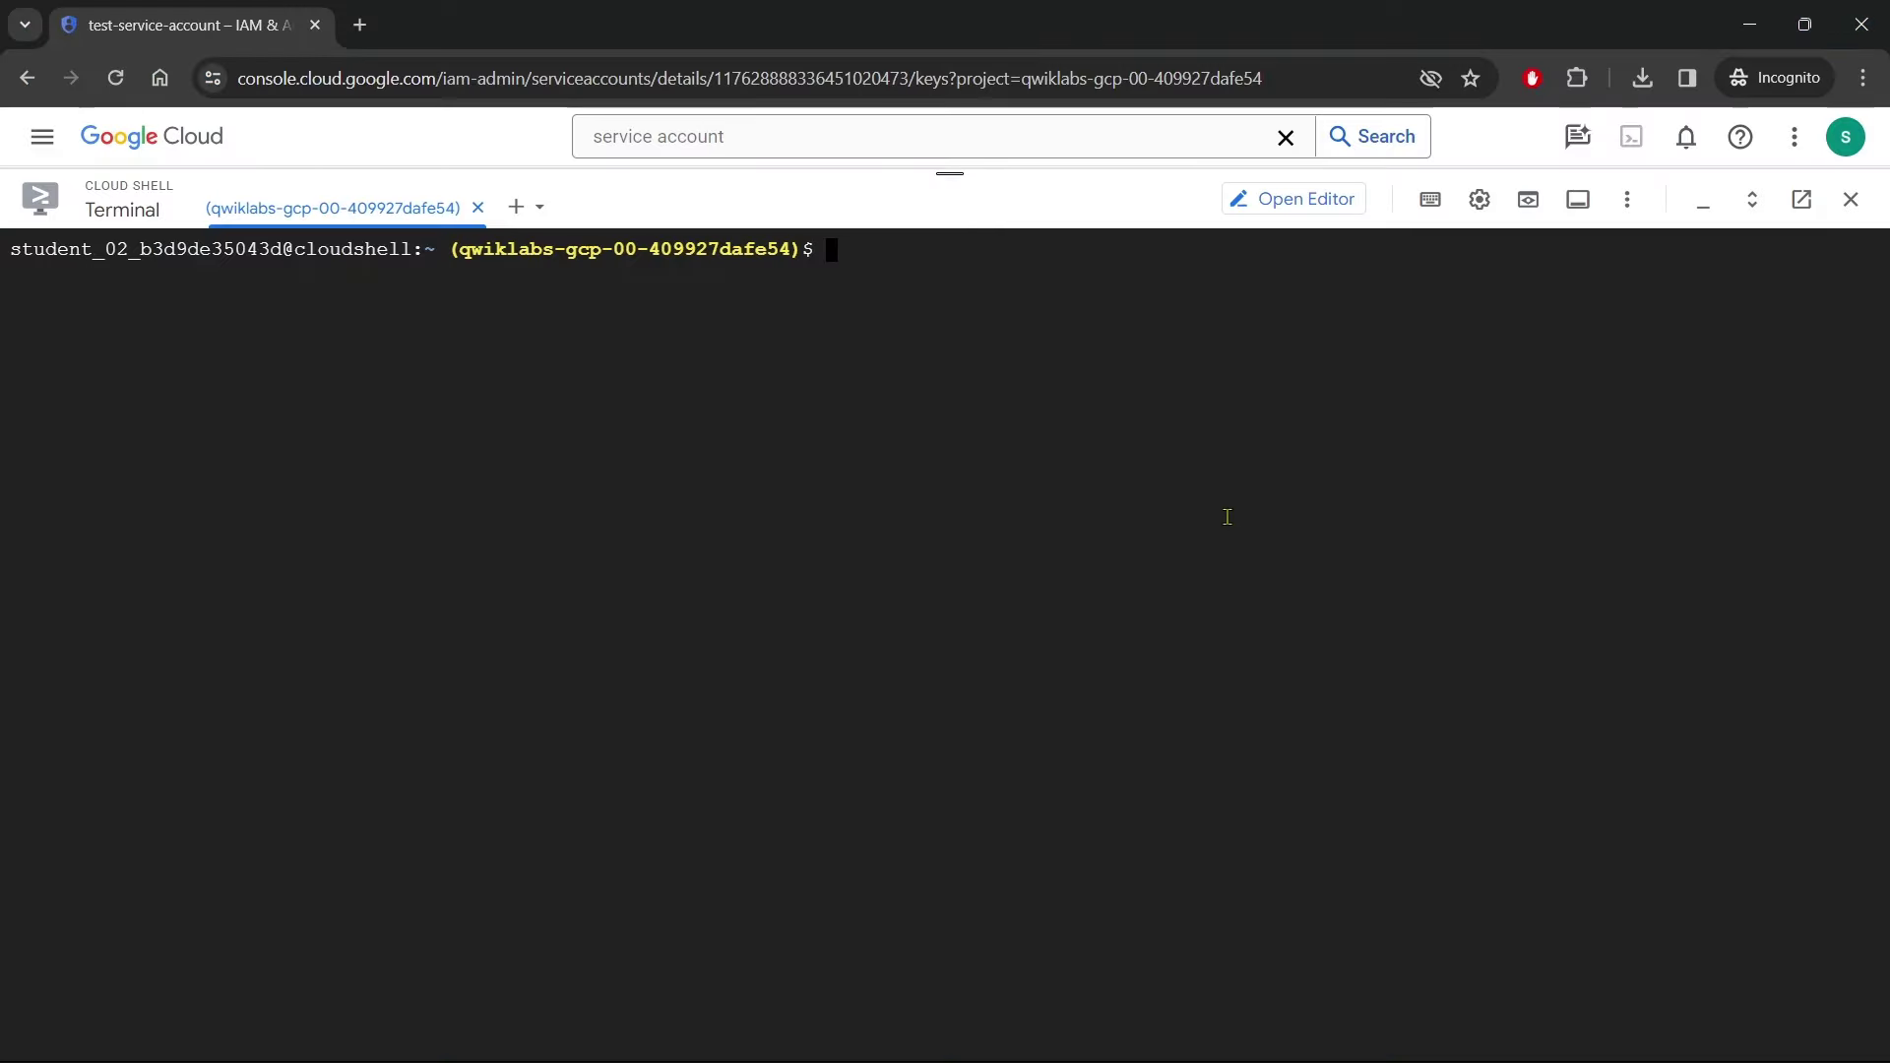
key("ctrl+v")
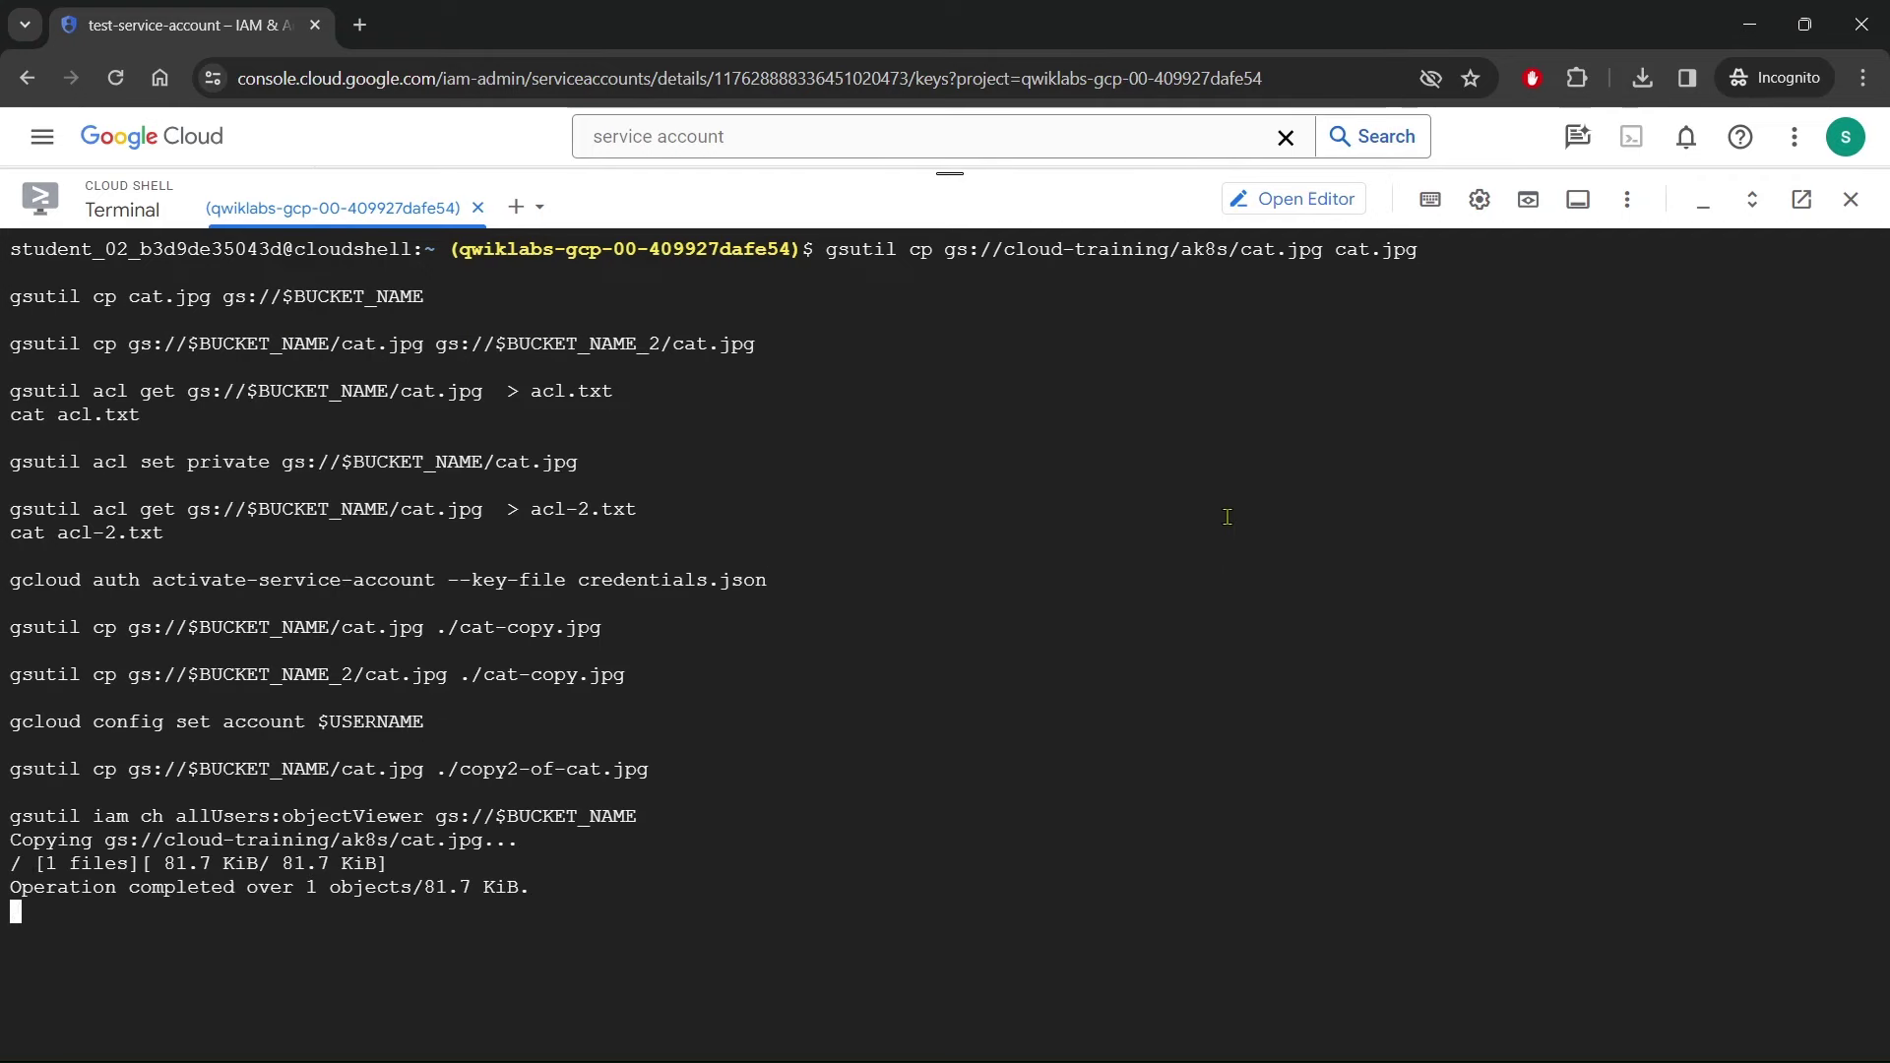
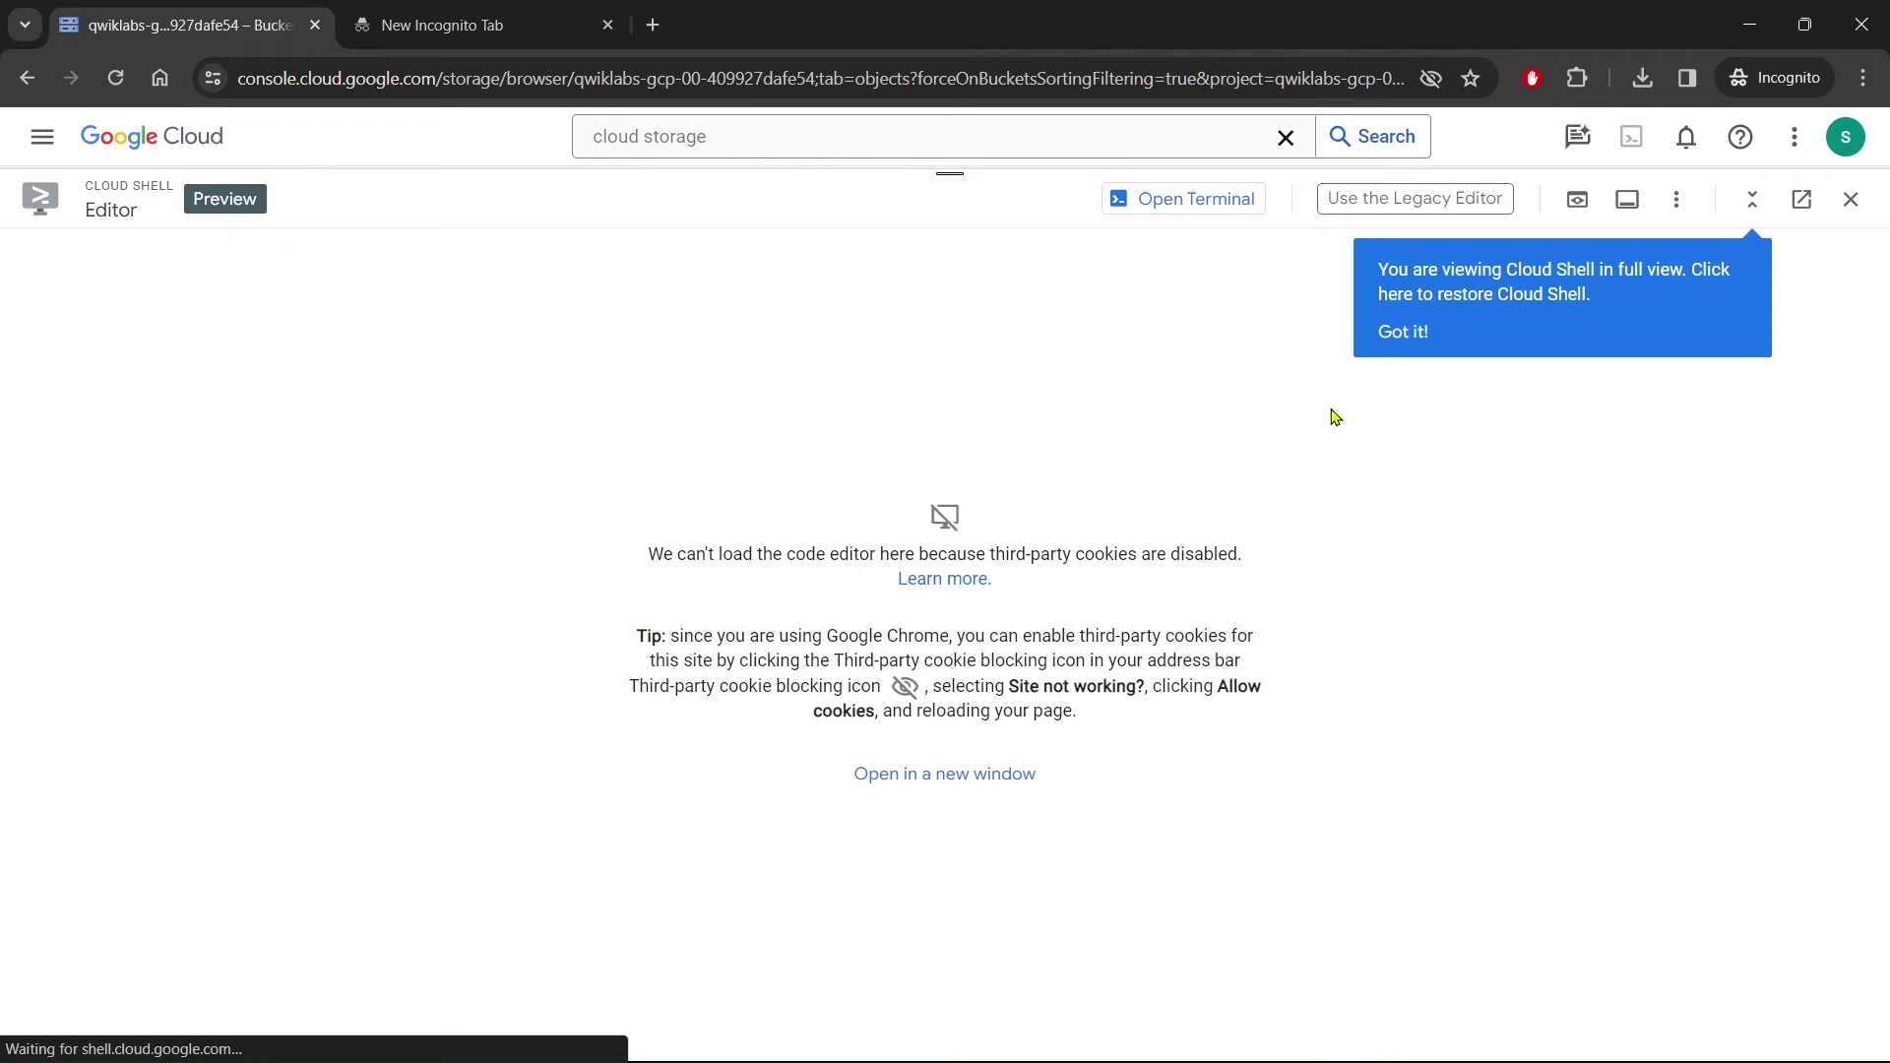
Open the Cloud Shell Editor in a new window, close its Welcome page, and return the console's Cloud Shell to the terminal
left_click(1403, 333)
left_click(972, 771)
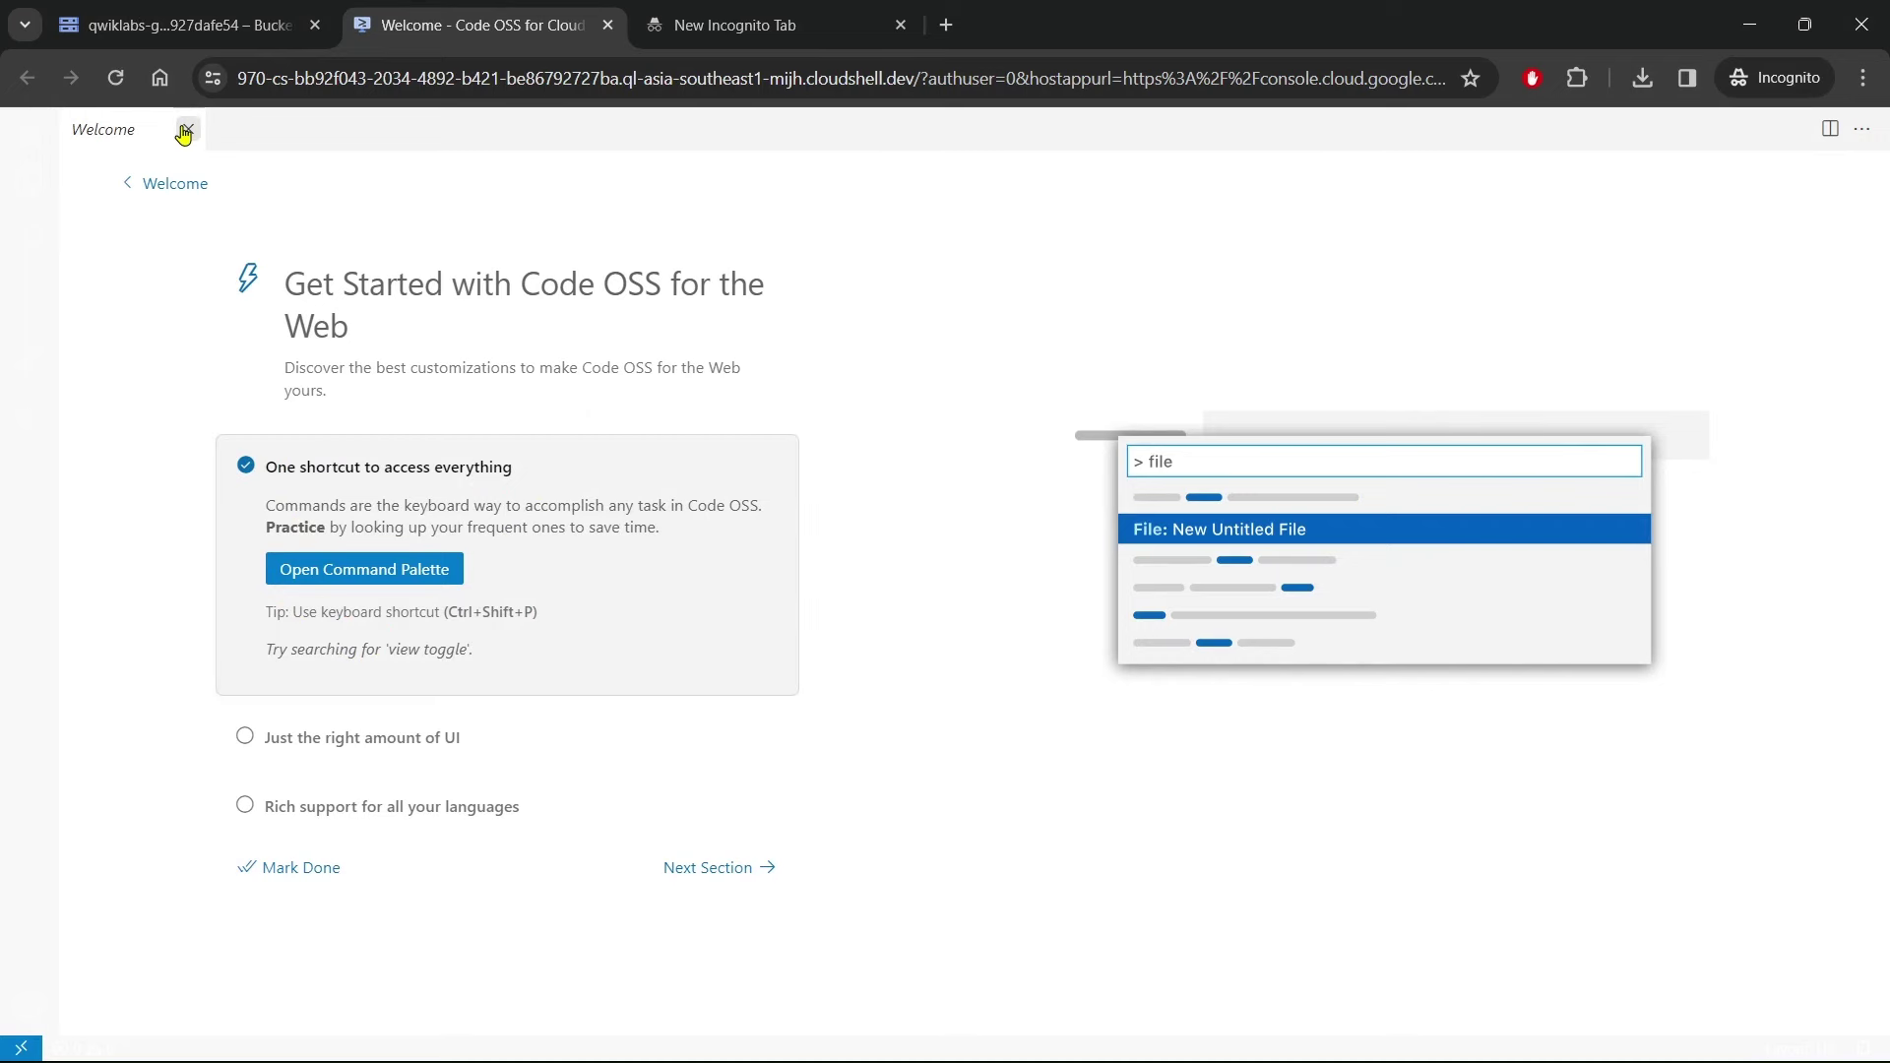
left_click(186, 130)
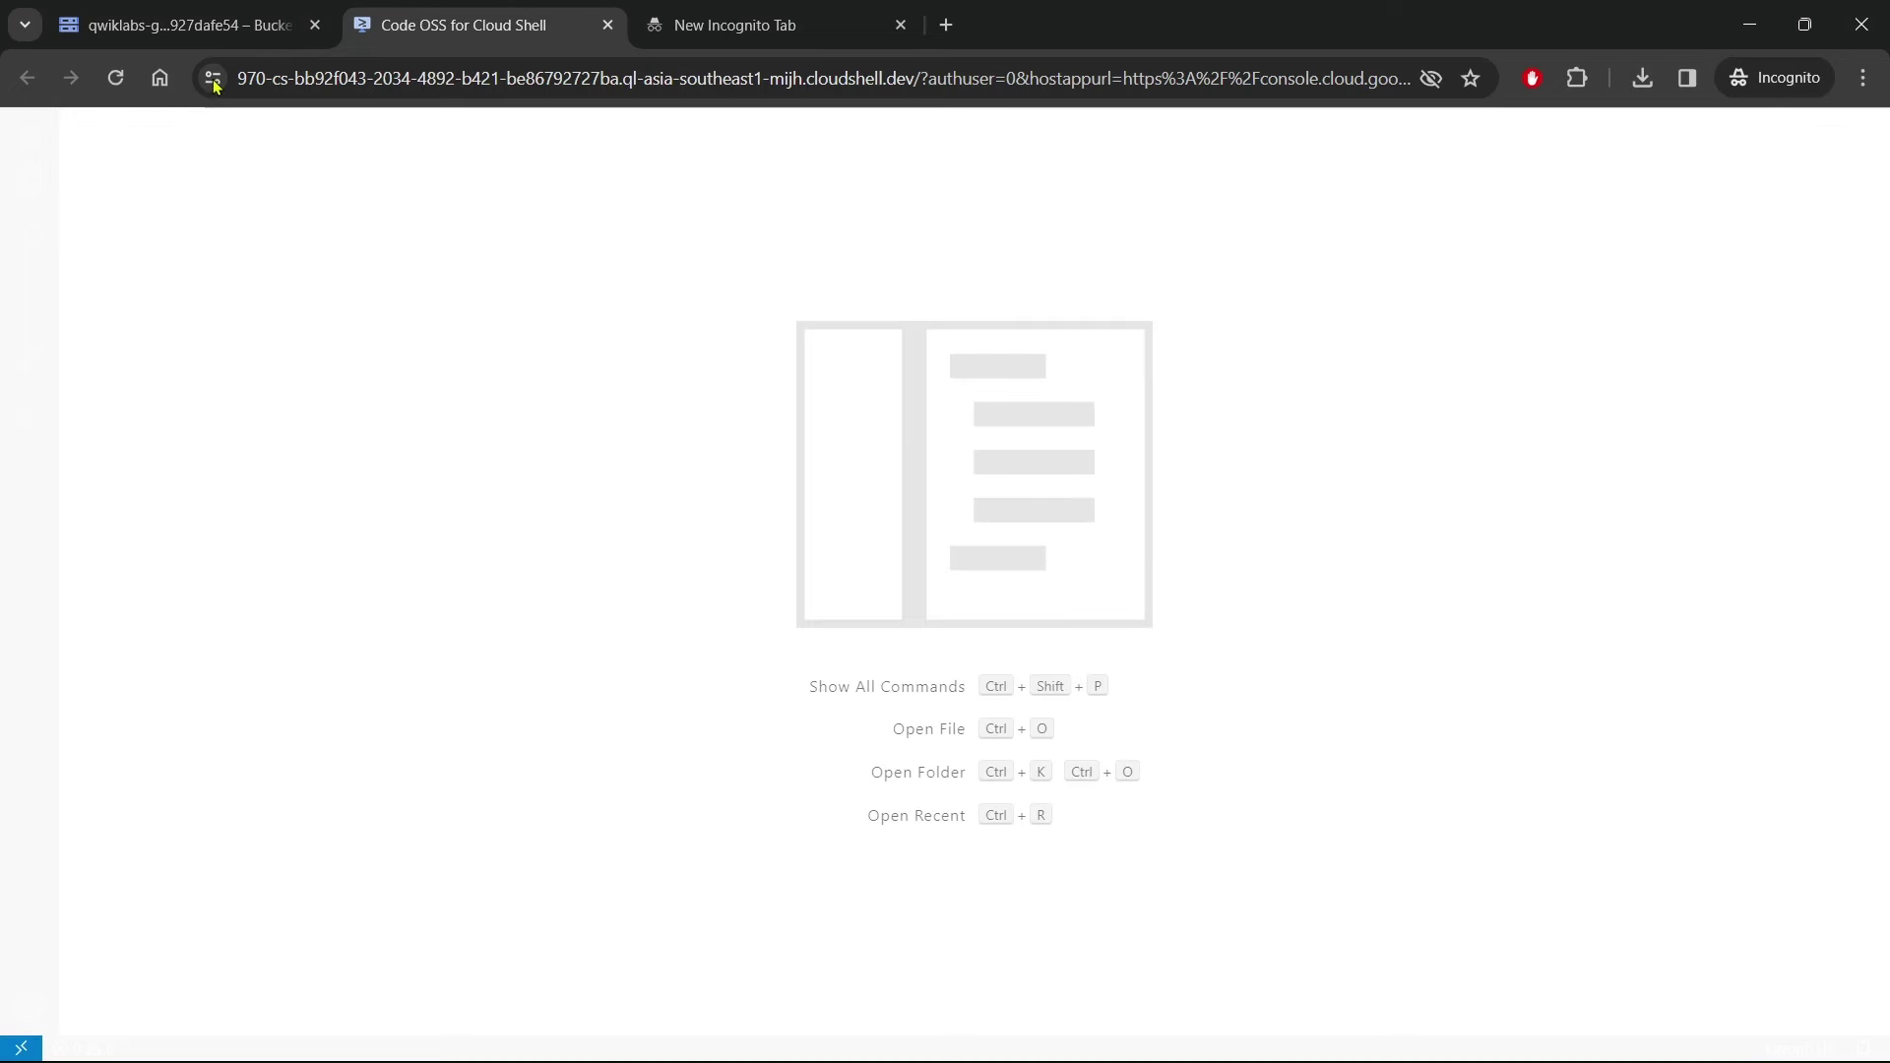
left_click(191, 30)
left_click(1132, 200)
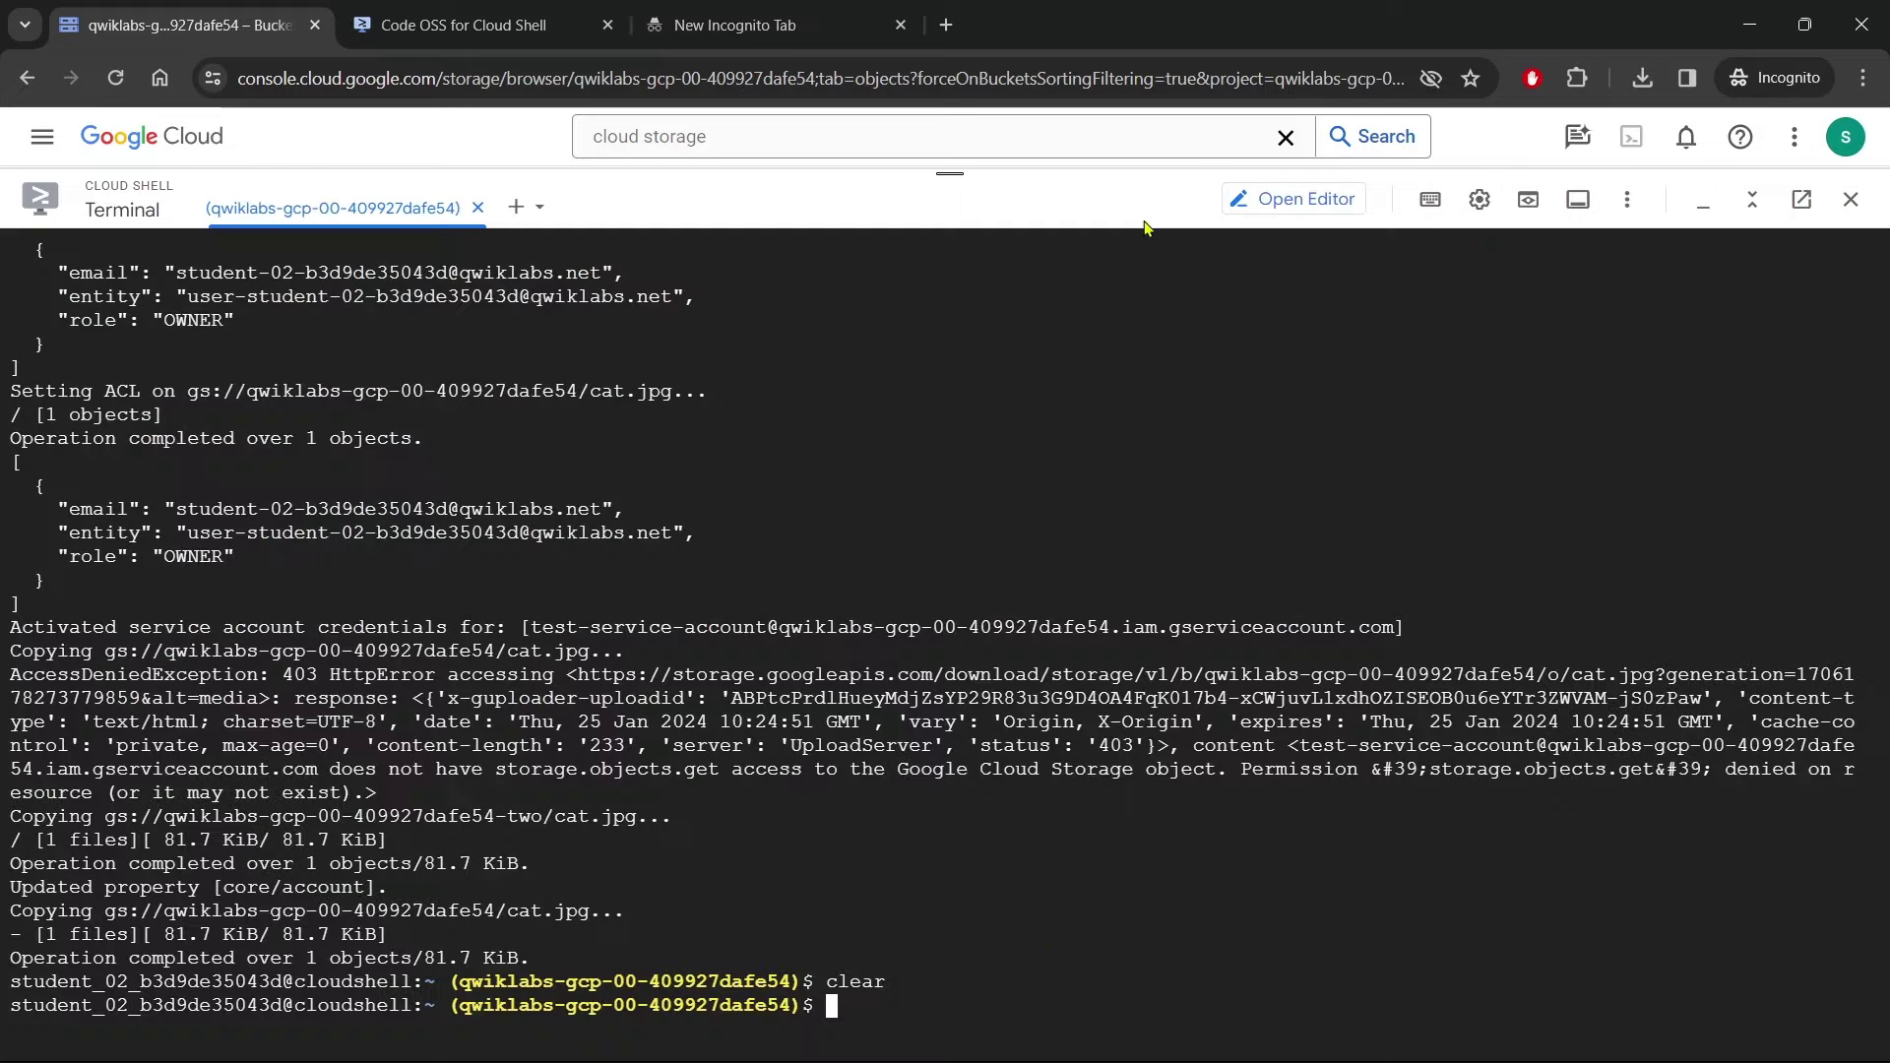
Switch to the lab instructions and check progress on the Task 1 objective covering the bucket, VM instance with firewall rule, and IAM service account
mouse_move(935, 1030)
left_click(879, 1037)
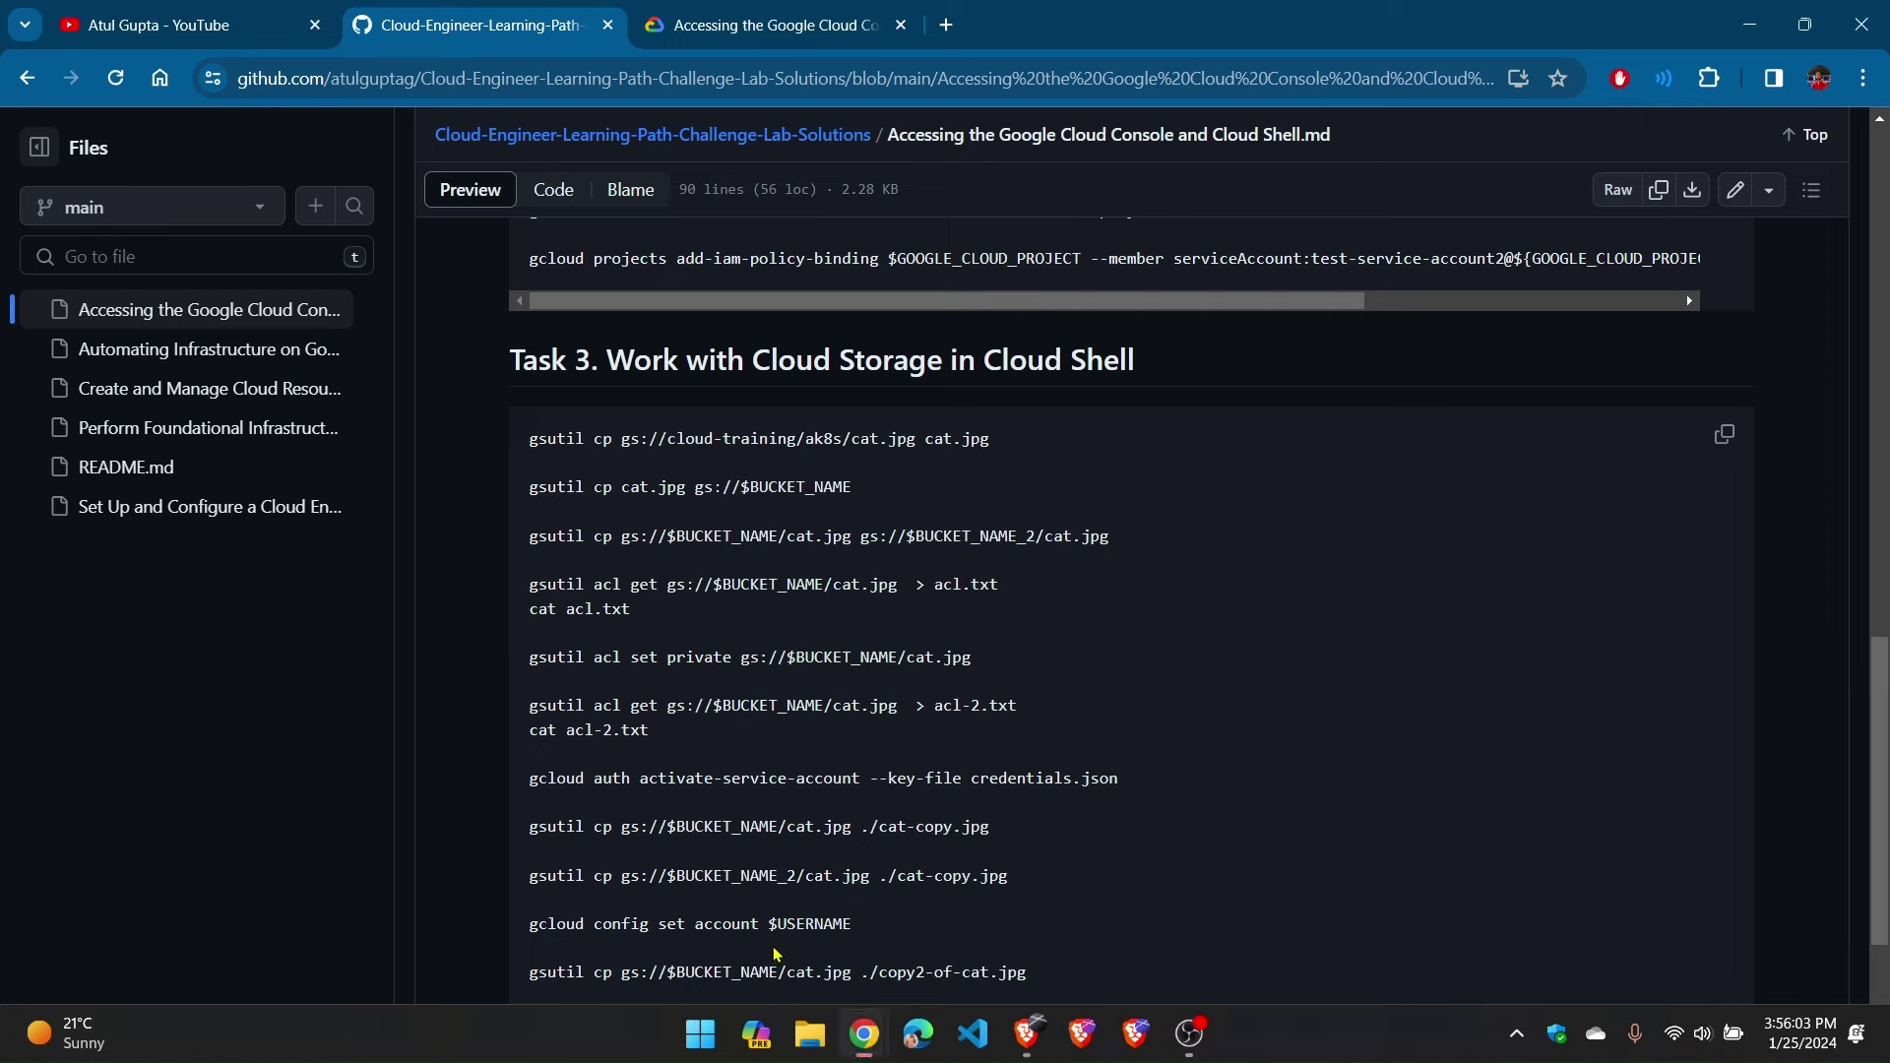
left_click(762, 24)
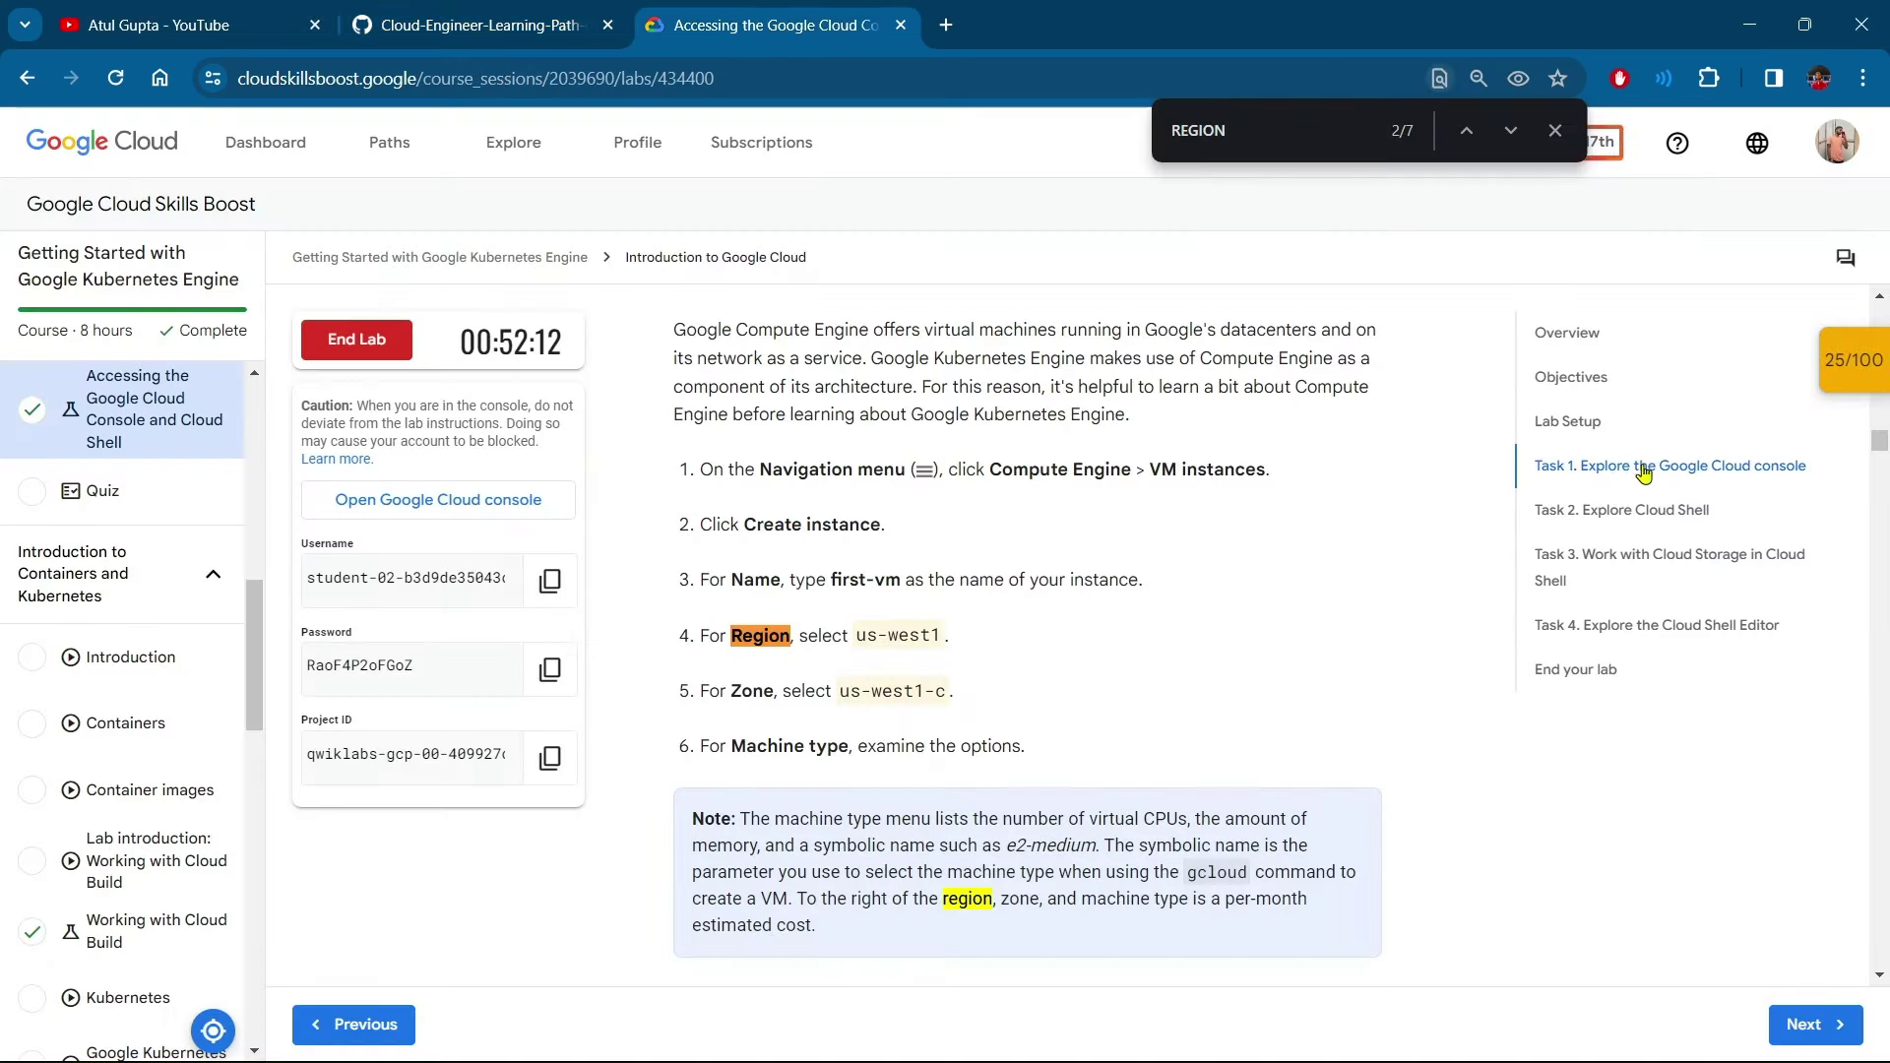
left_click(1555, 130)
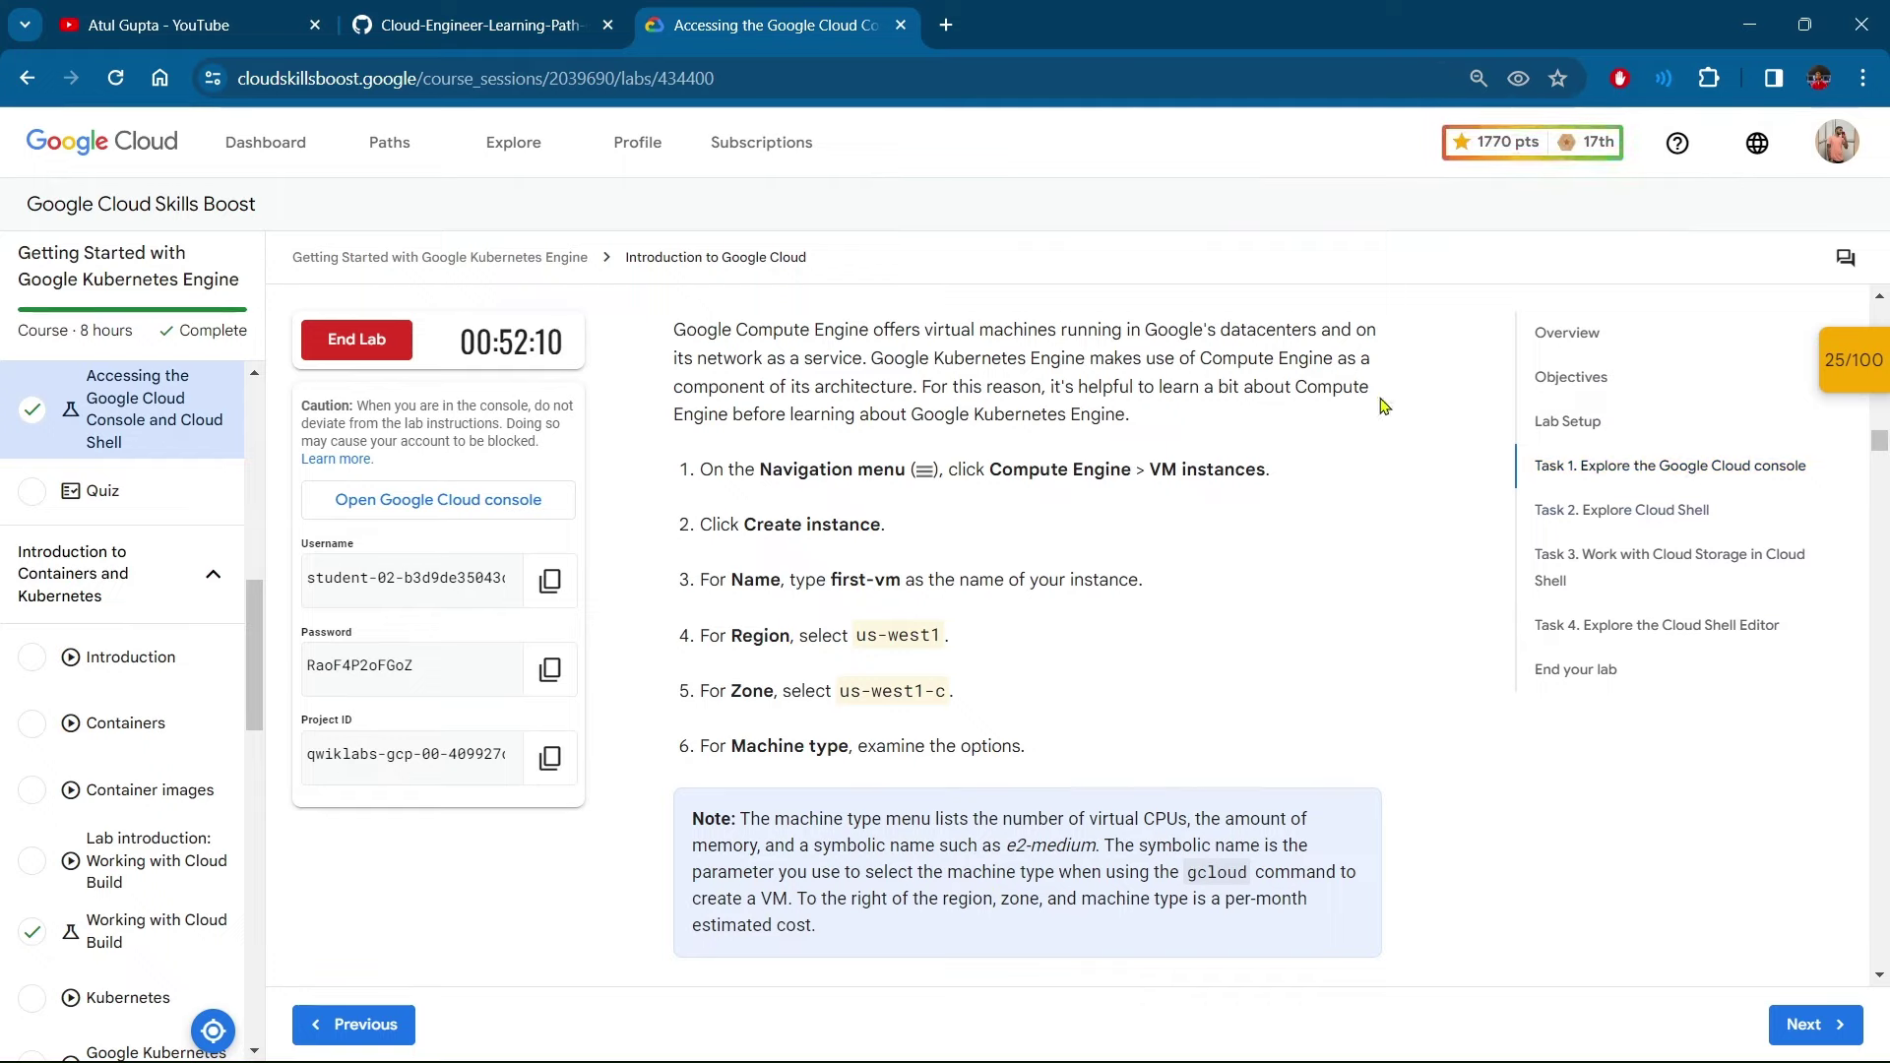
left_click(1574, 510)
scroll(1181, 498, "up", 2)
left_click(827, 423)
scroll(827, 423, "up", 2)
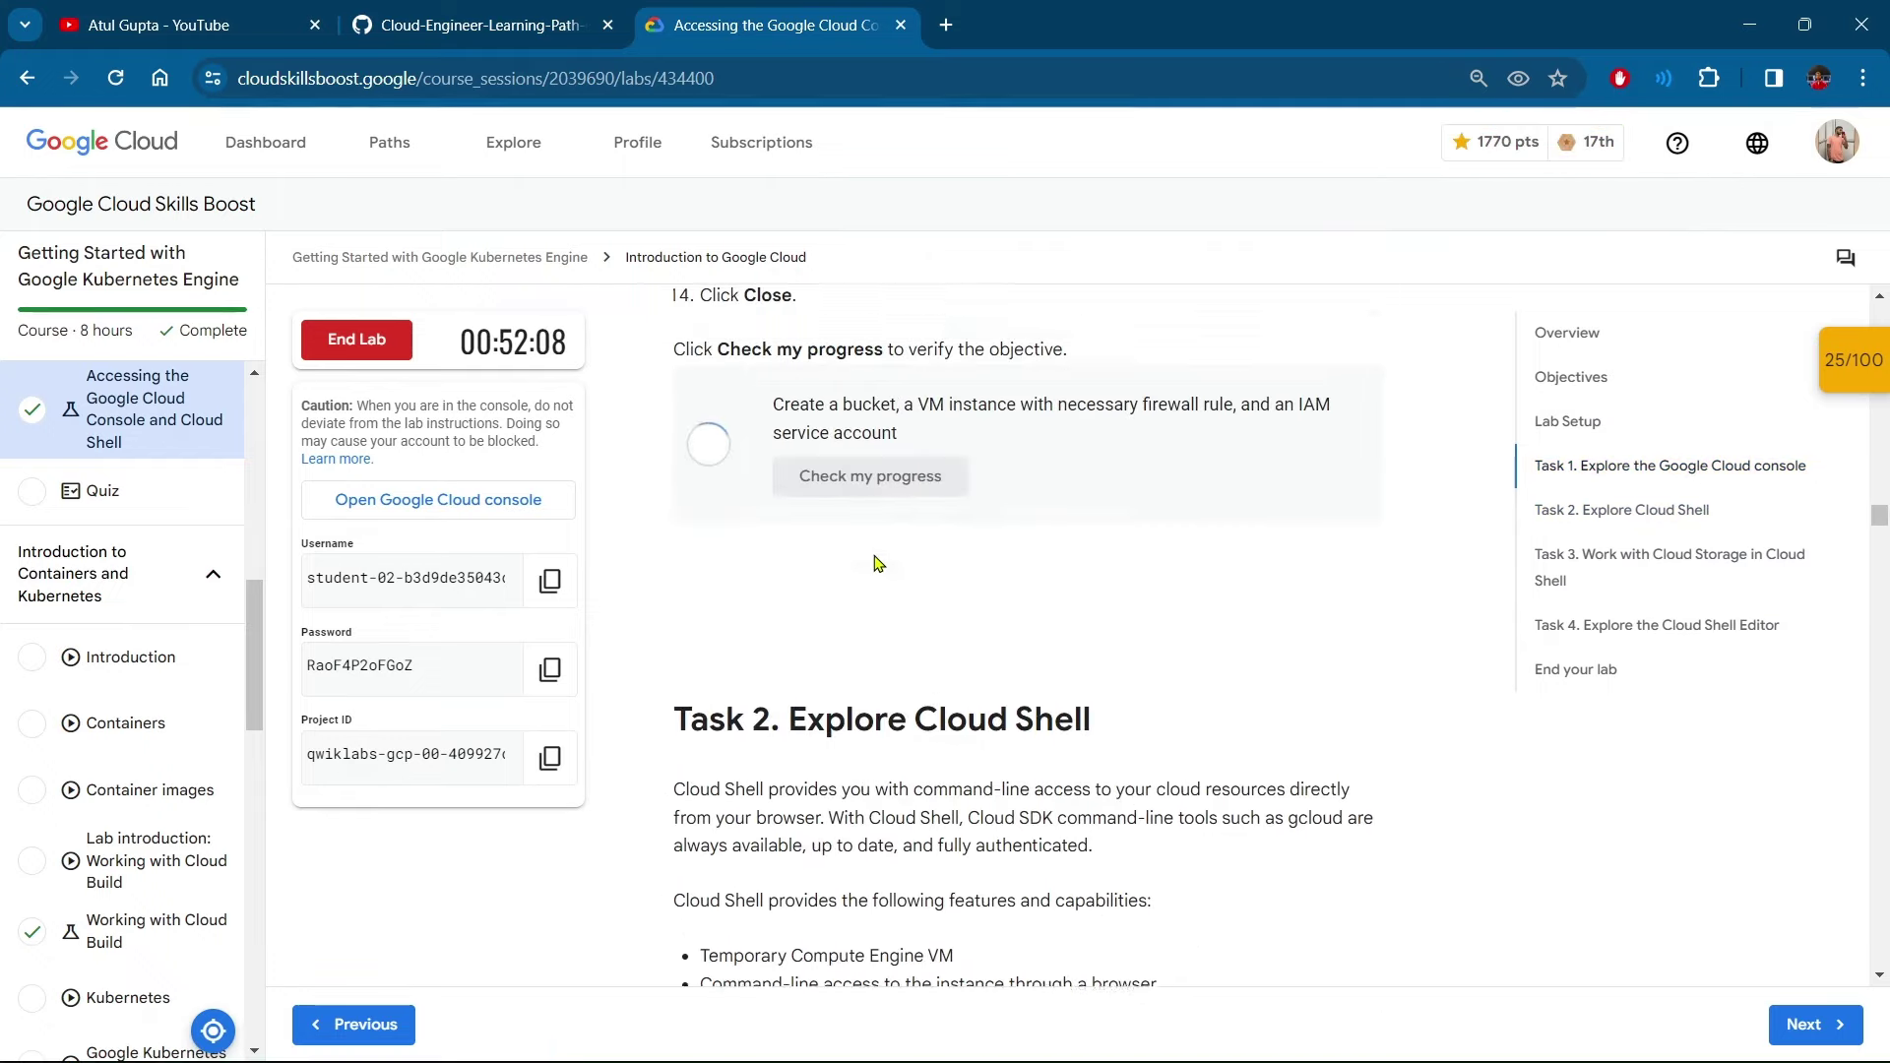
left_click_drag(786, 571, 1025, 598)
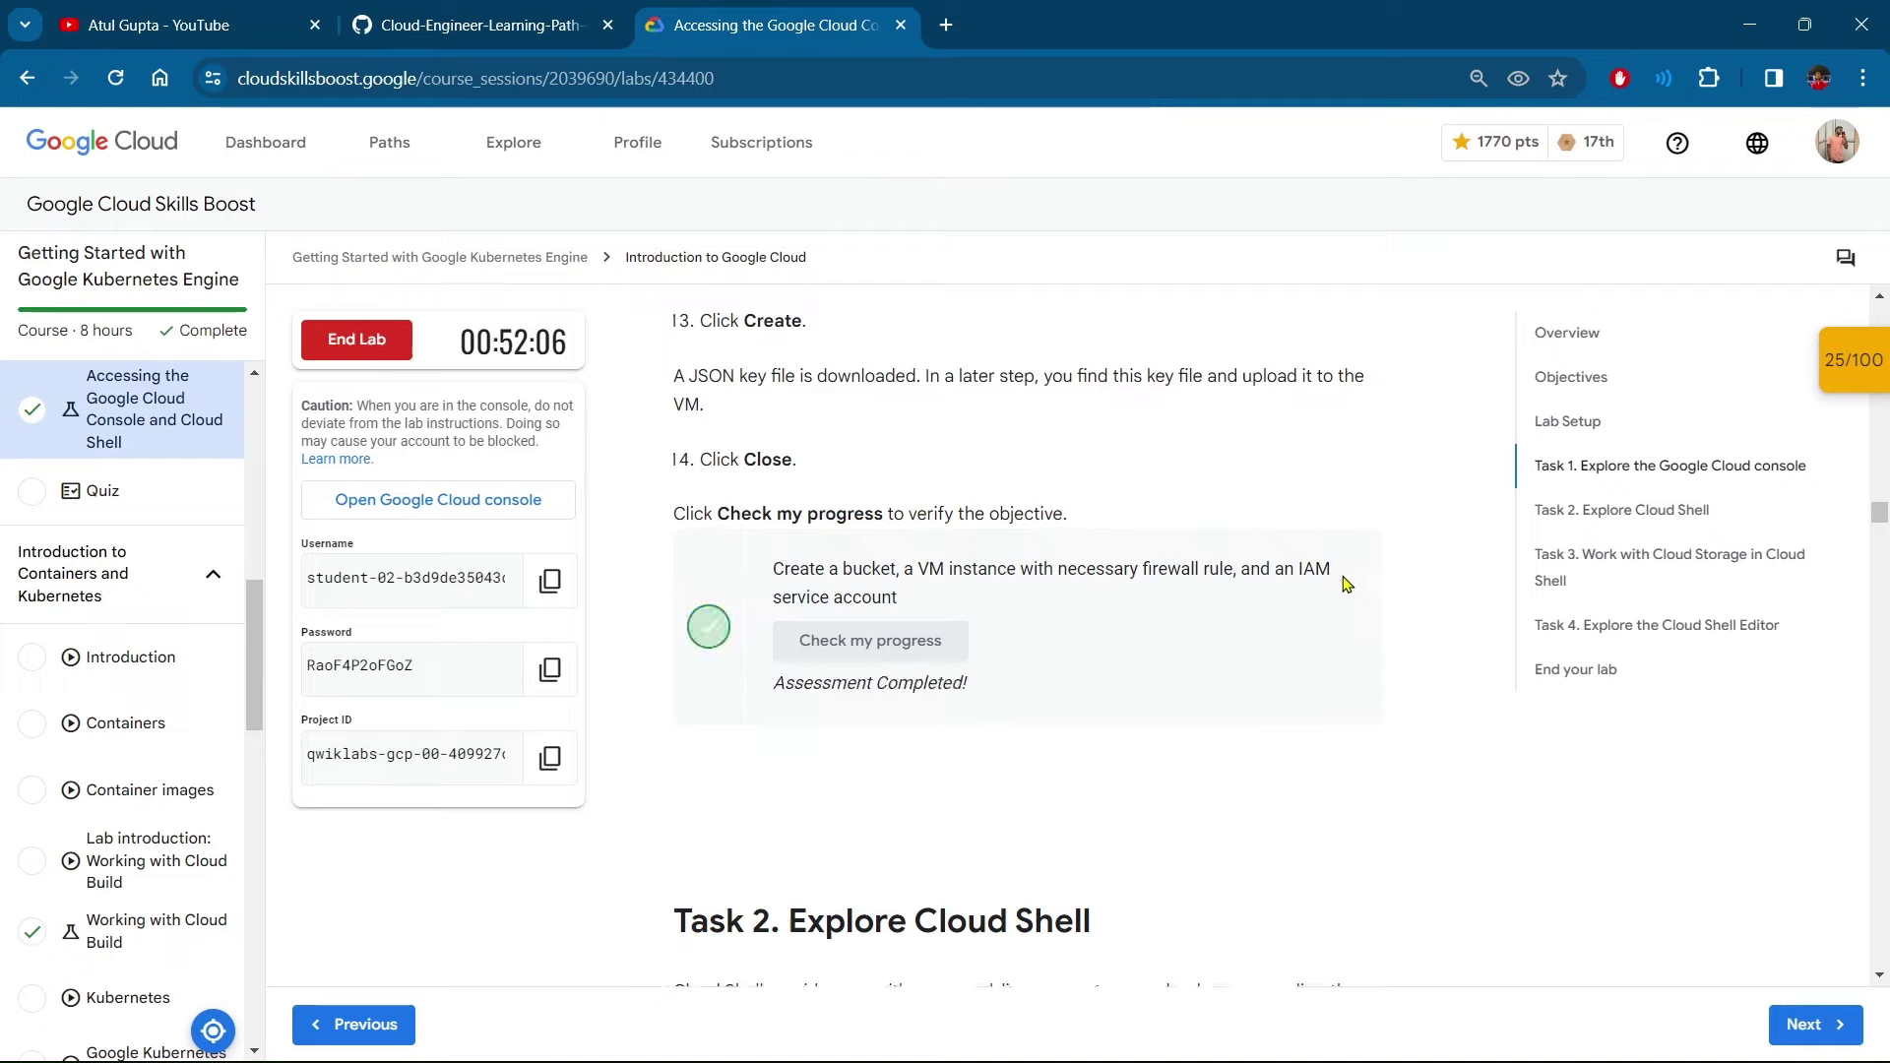
Check progress on the Task 2 objective for the second bucket, VM instance, and IAM service account
scroll(1281, 625, "down", 15)
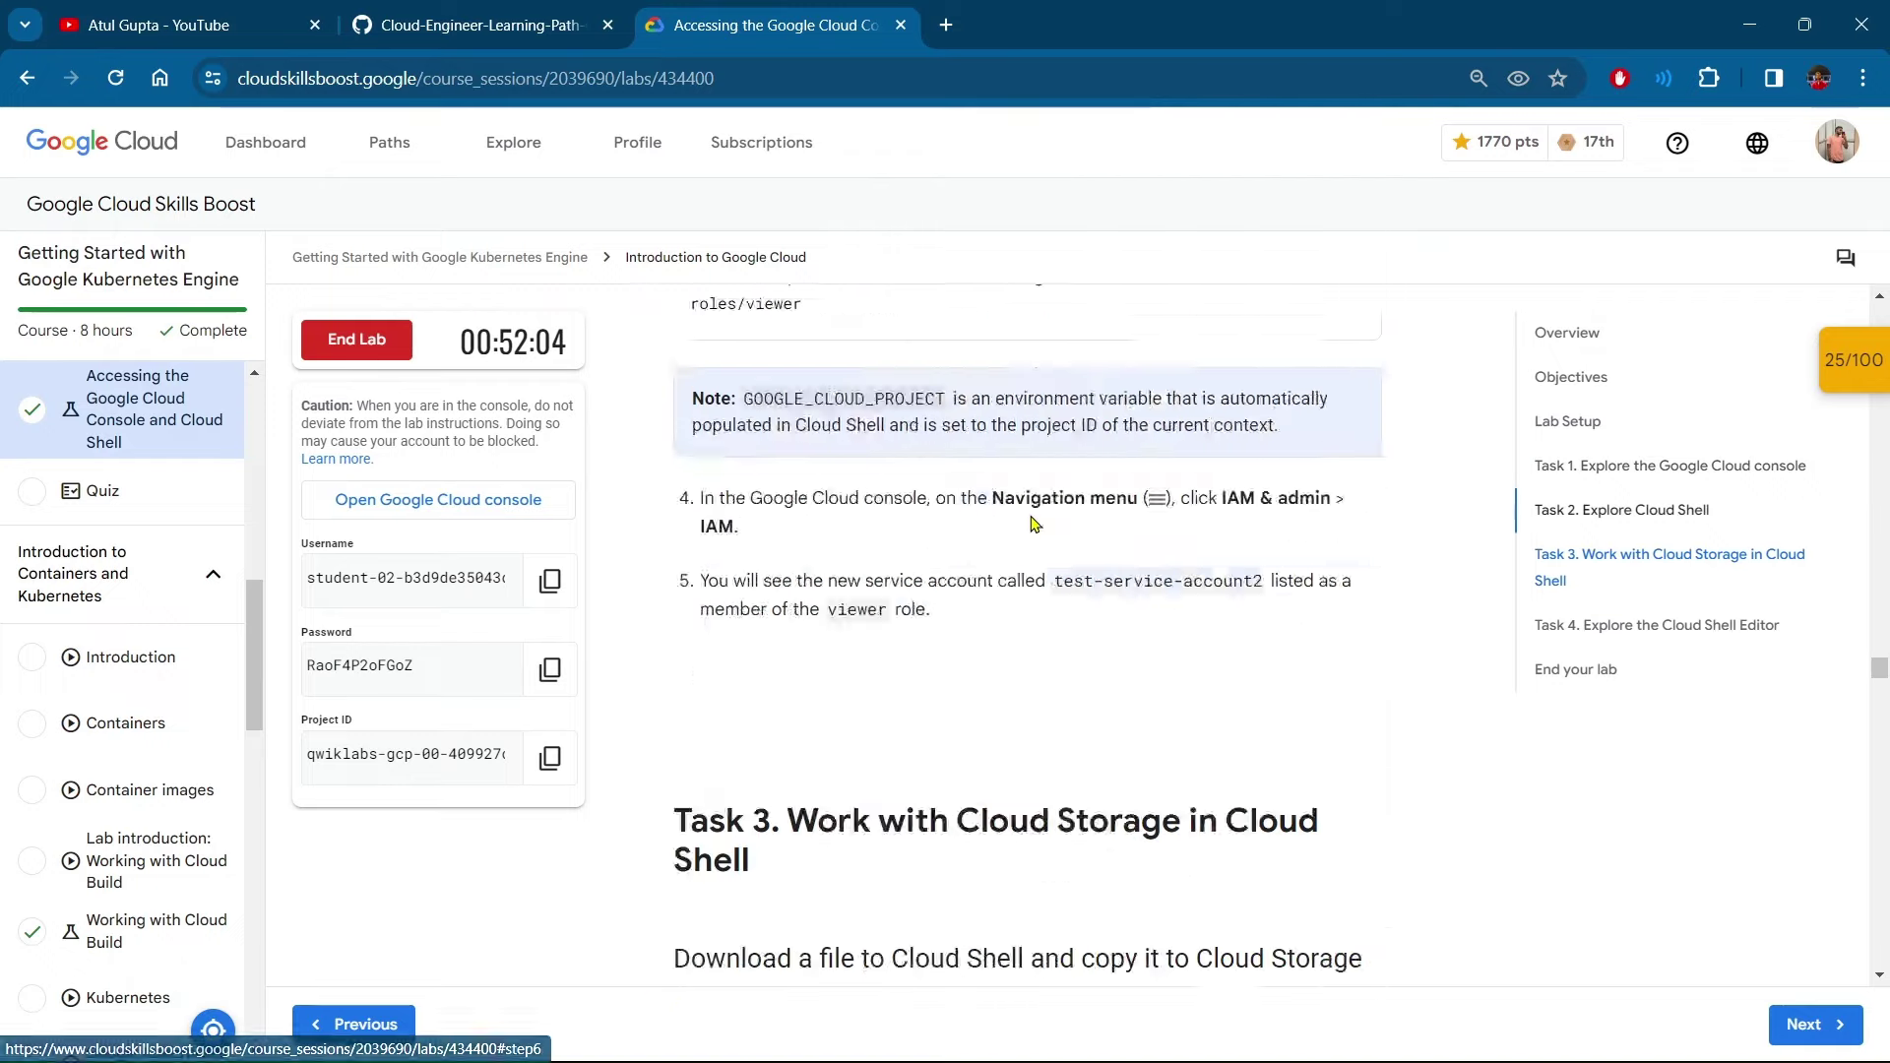
scroll(987, 506, "up", 10)
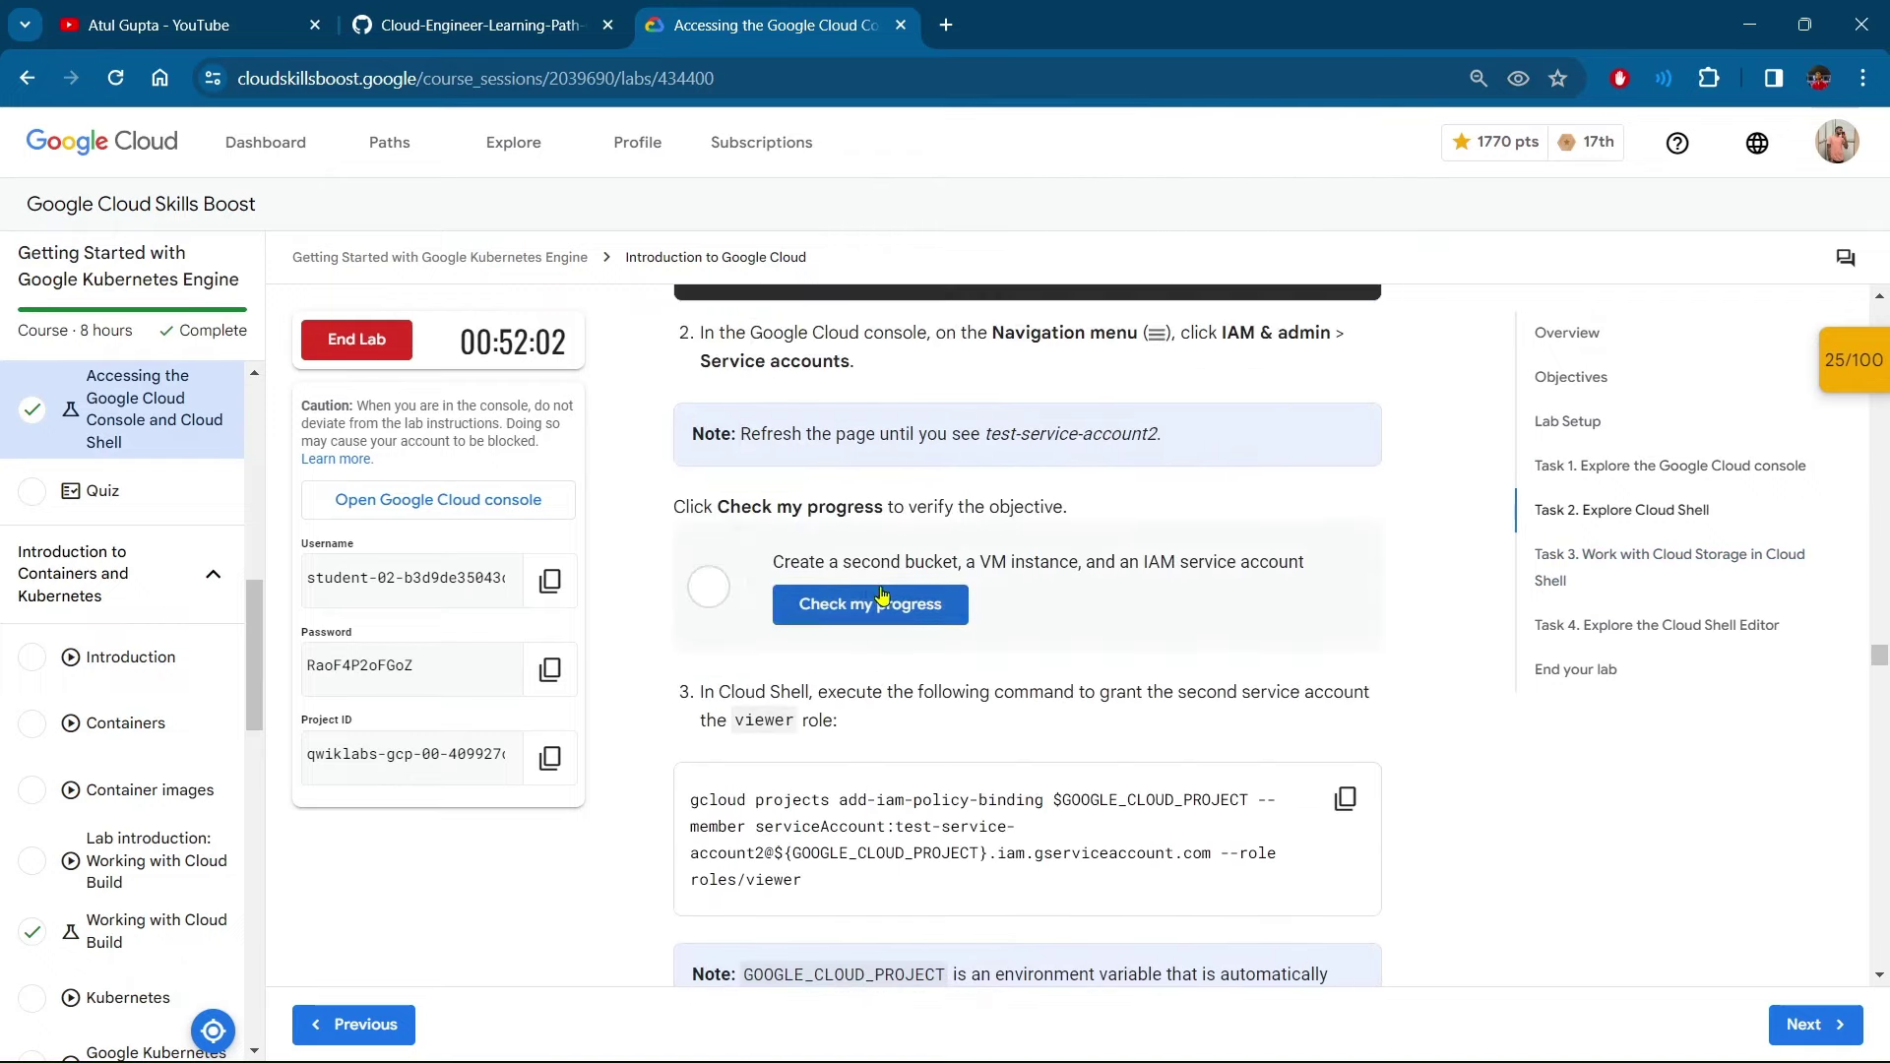
left_click_drag(771, 563, 1305, 563)
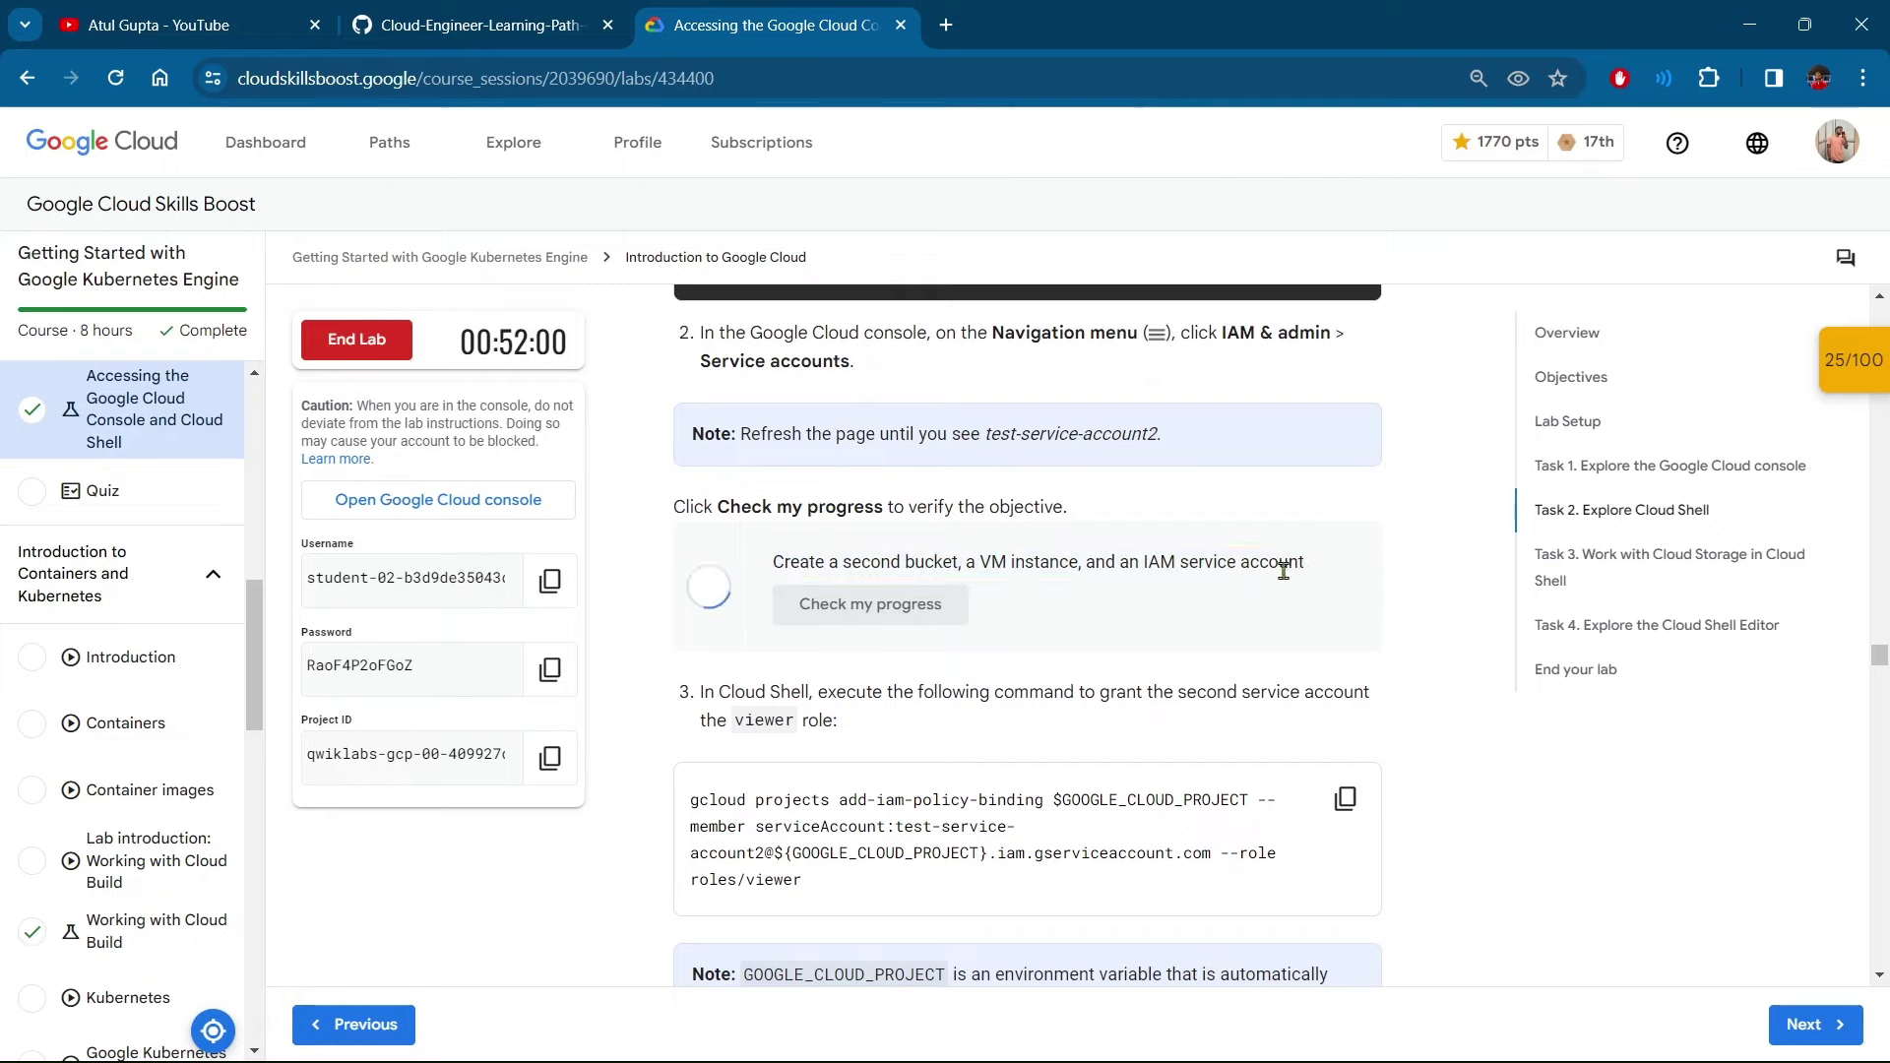
scroll(1065, 633, "down", 5)
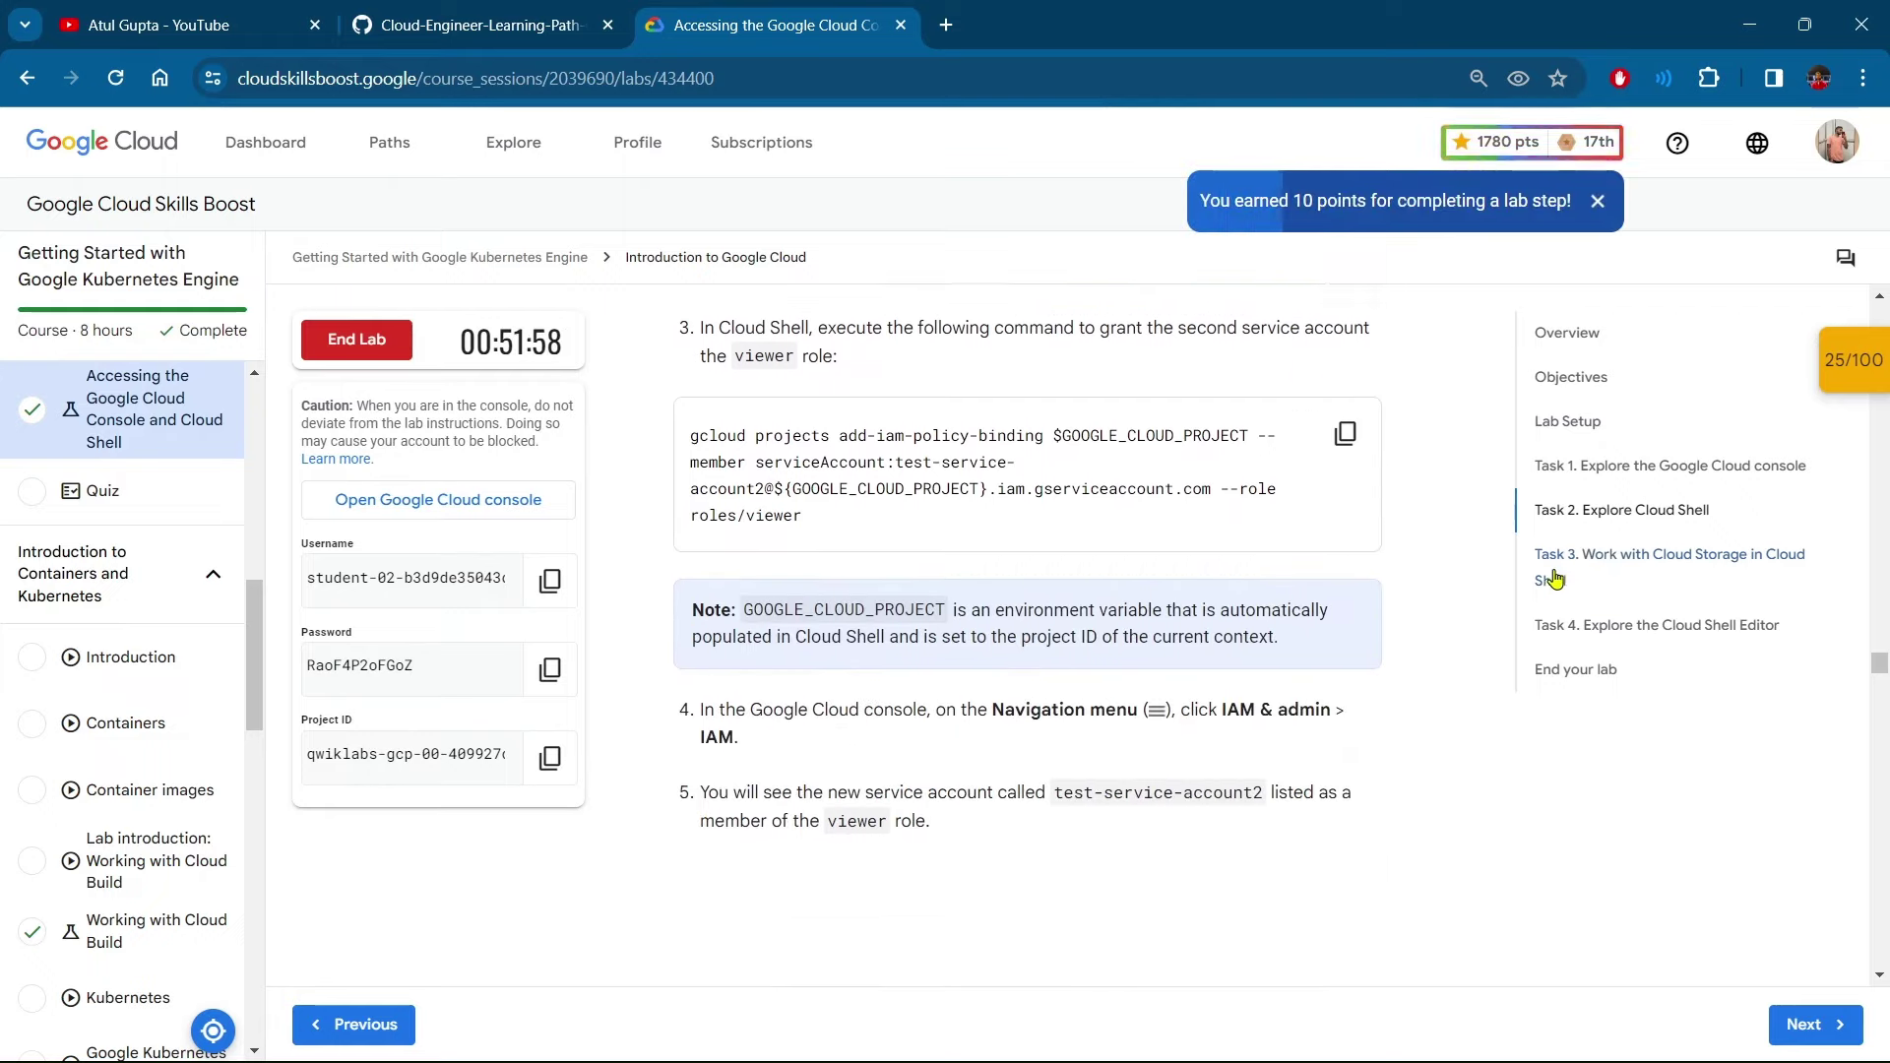
Check progress on the Task 3 objective "Work with Cloud Storage in Cloud Shell"
left_click(1581, 568)
scroll(869, 625, "down", 10)
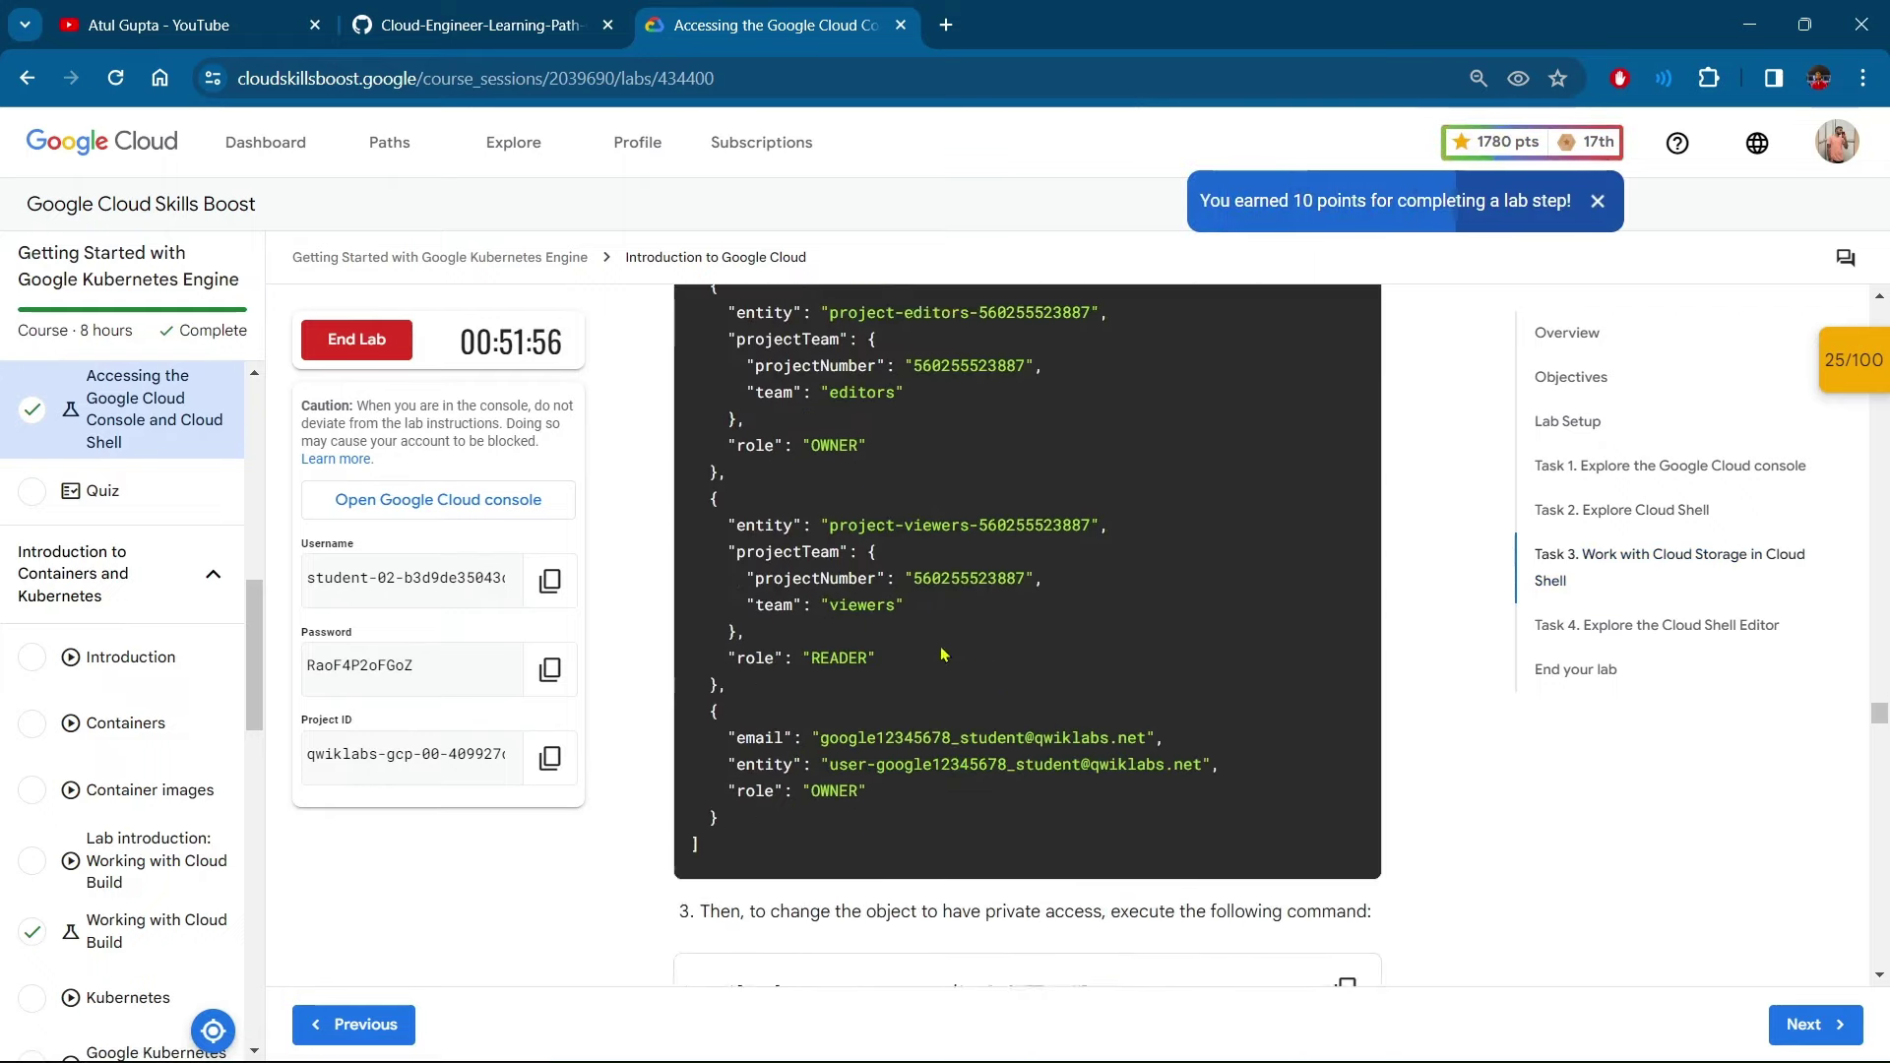
scroll(869, 625, "down", 20)
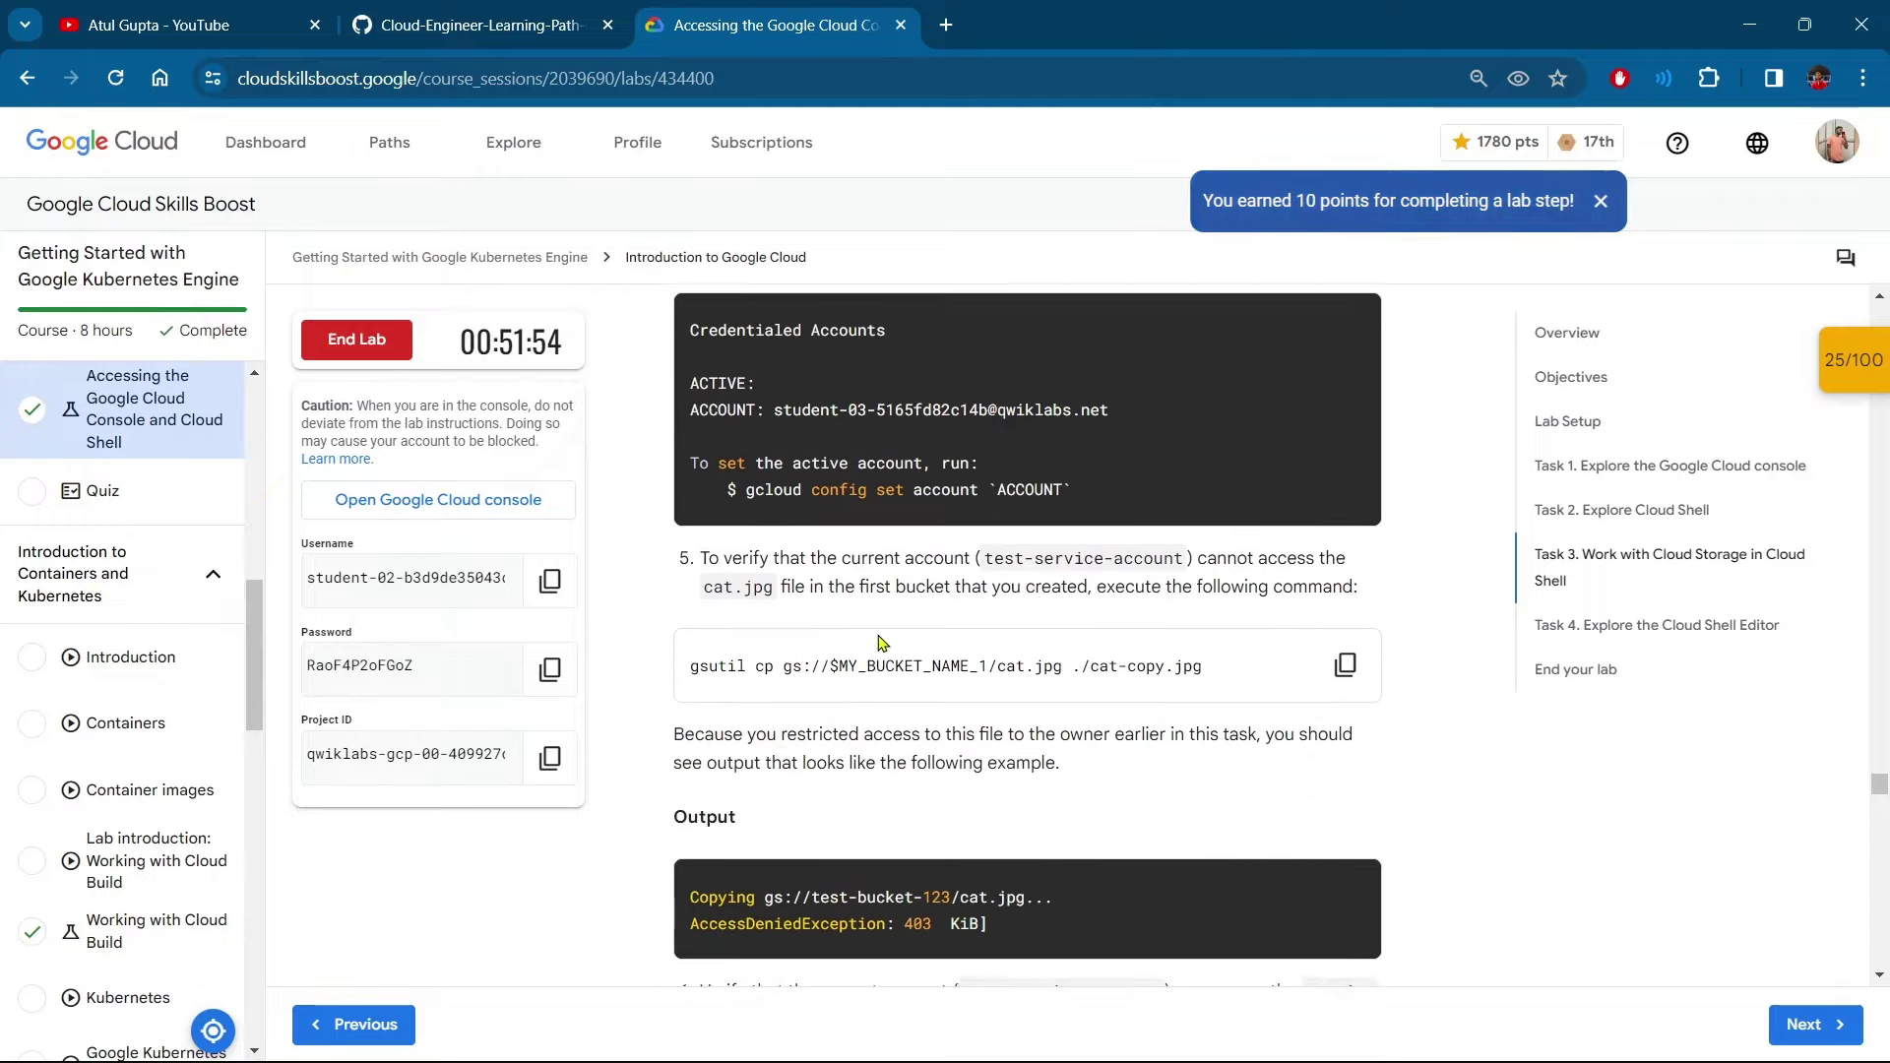
scroll(878, 635, "down", 10)
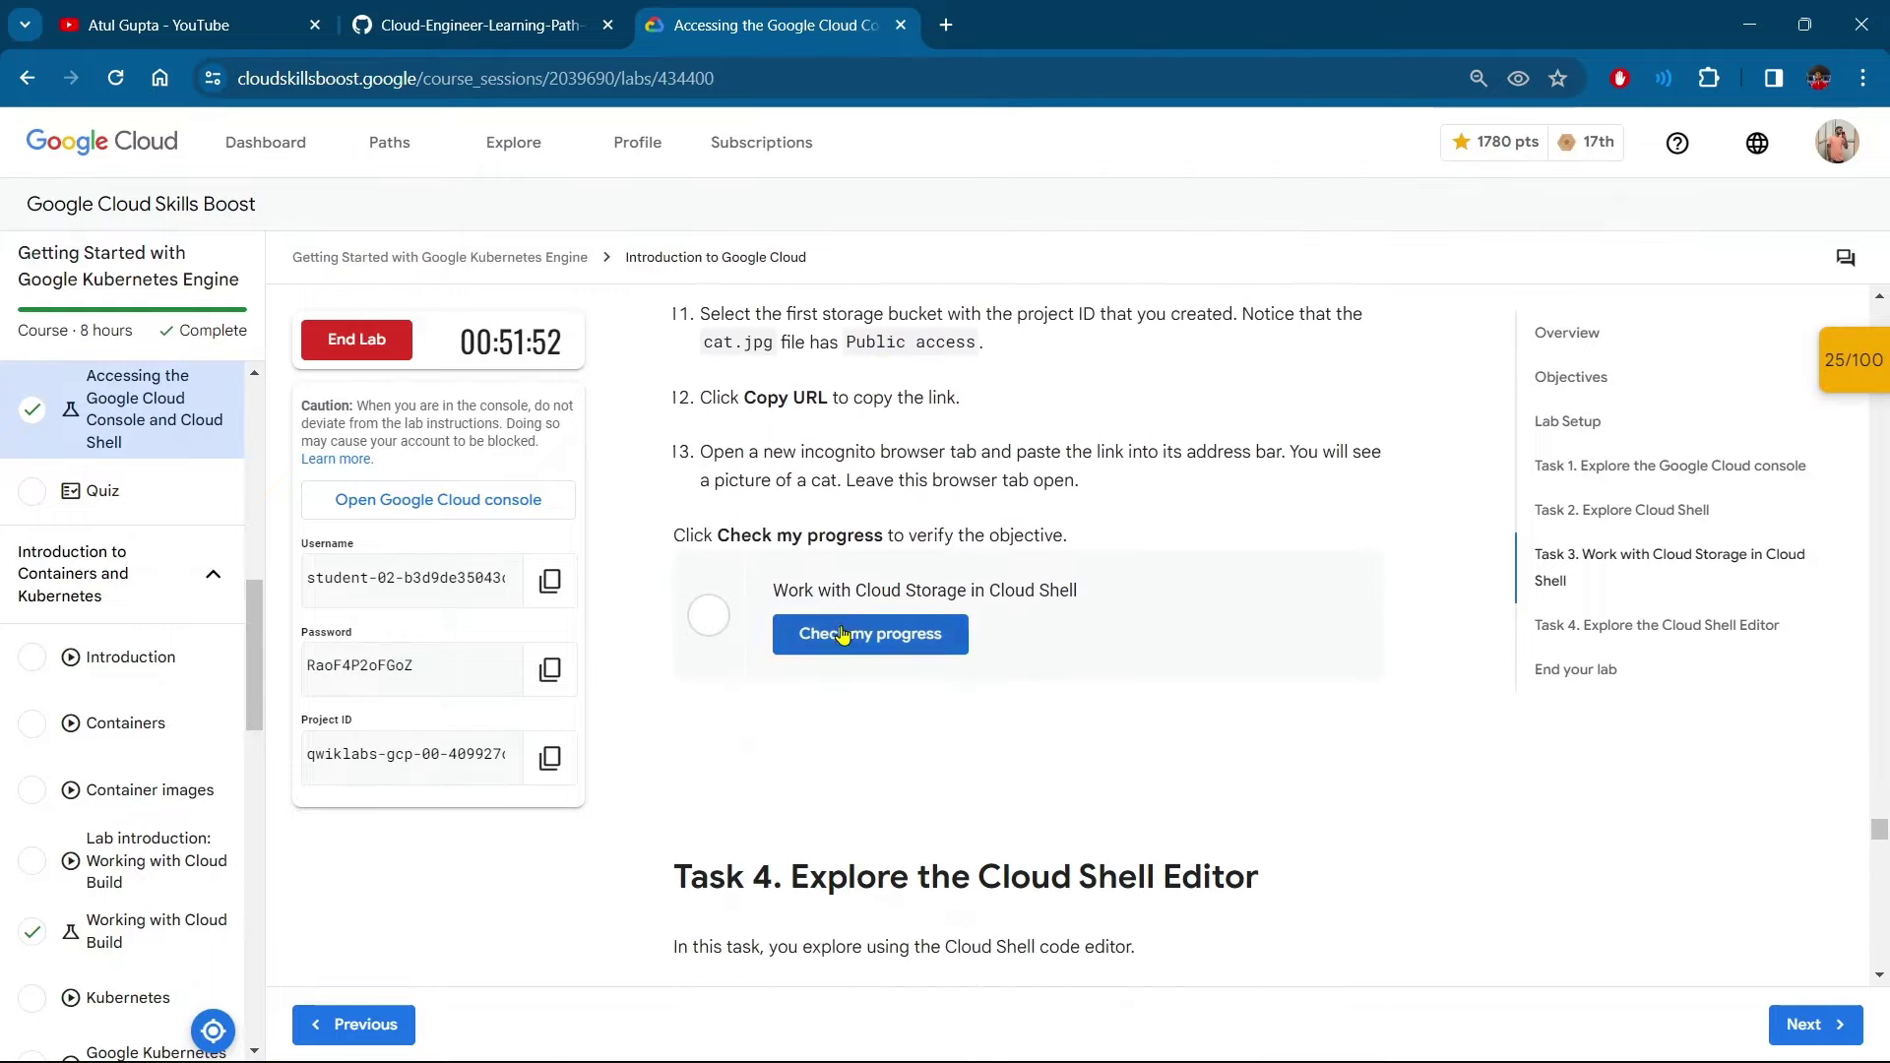
left_click(844, 633)
left_click_drag(757, 590, 1065, 589)
left_click(1159, 592)
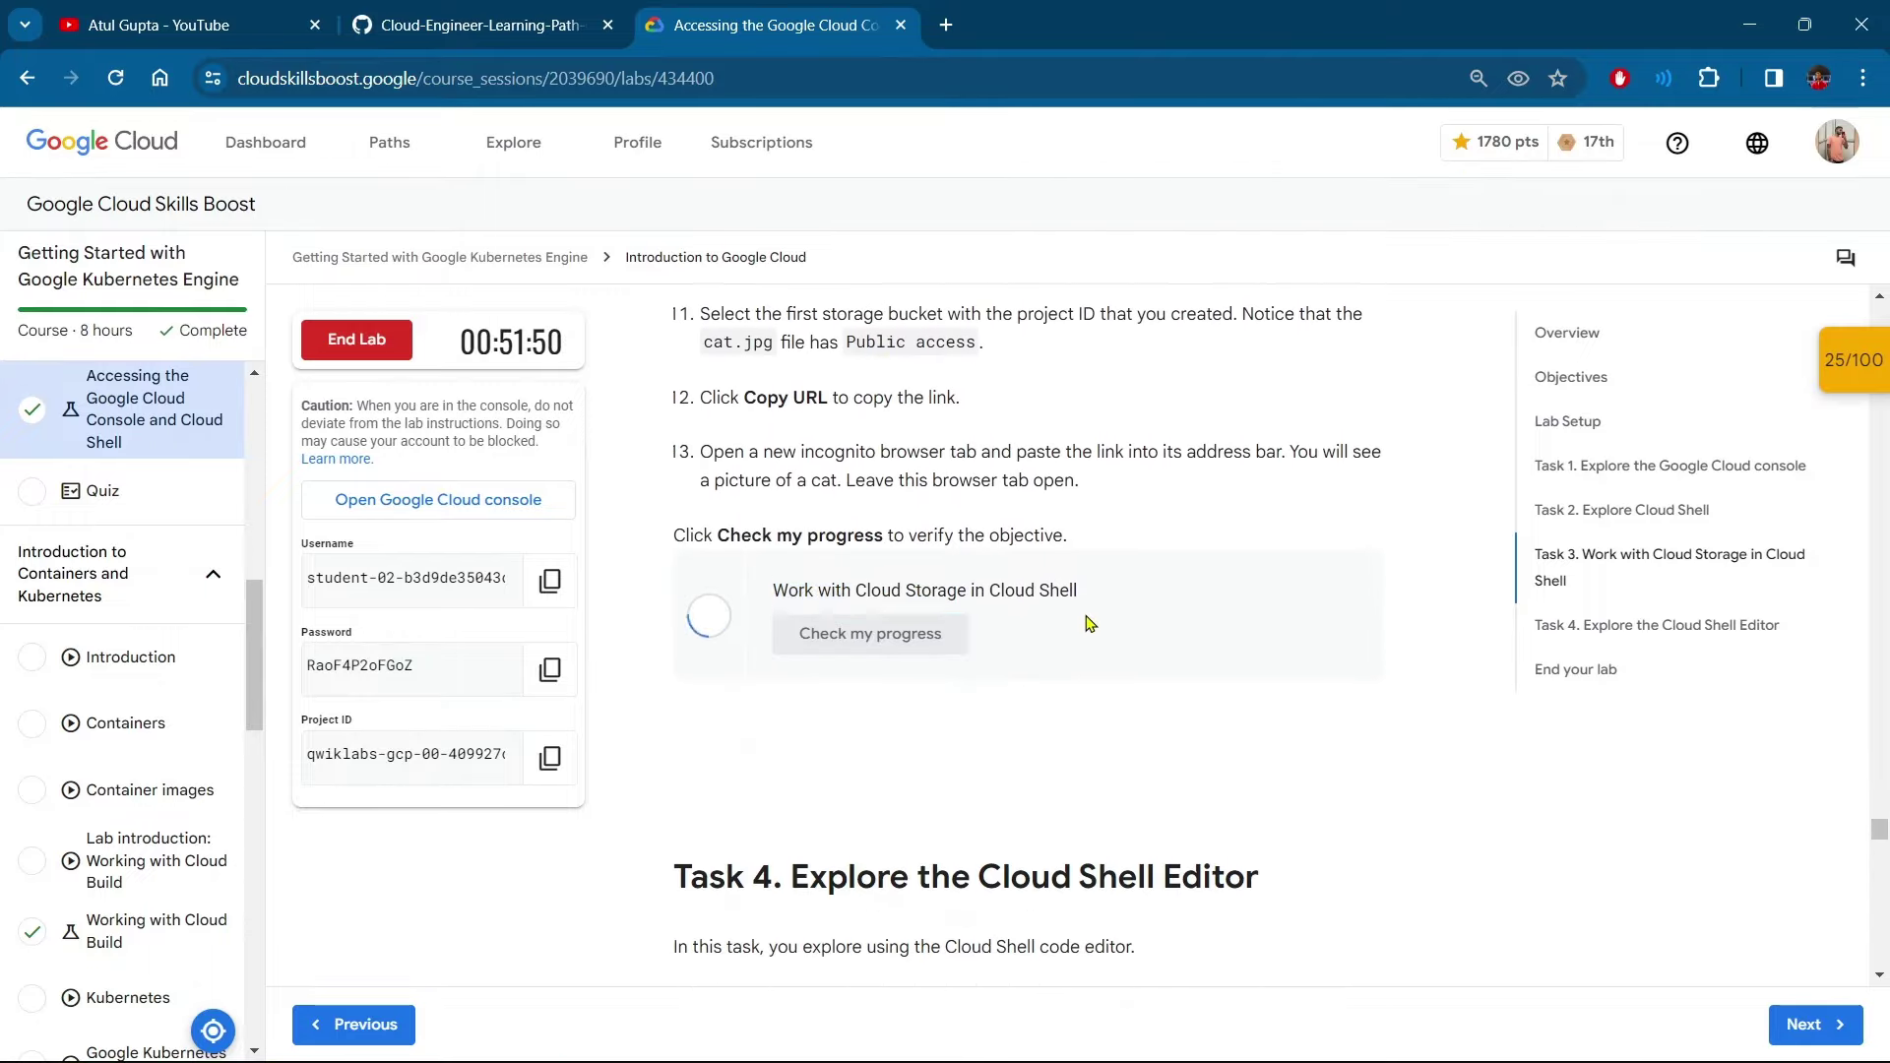
Copy the Task 4 git clone command for orchestrate-with-kubernetes from the lab instructions and run it in a cleared Cloud Shell terminal
scroll(880, 637, "down", 2)
scroll(879, 636, "down", 4)
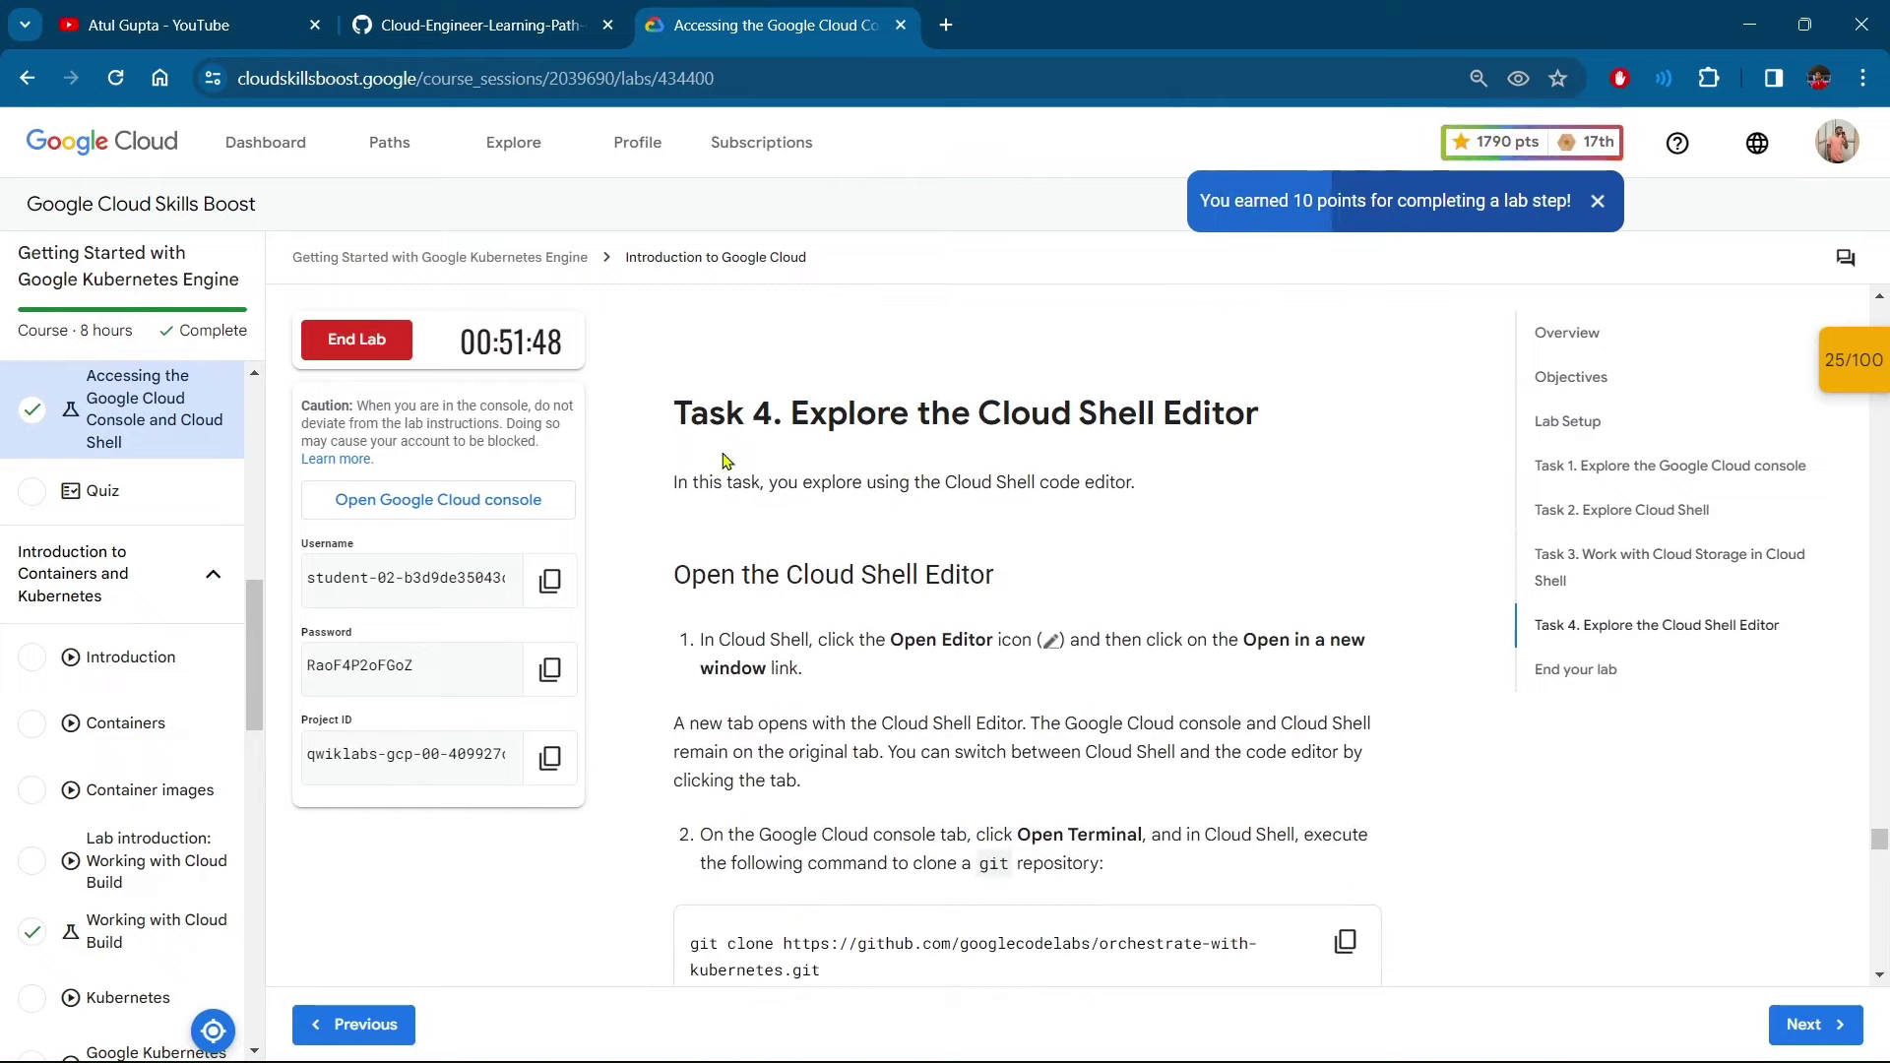
left_click_drag(676, 304, 1259, 304)
left_click(1182, 628)
scroll(1182, 628, "down", 1)
scroll(1182, 628, "down", 1)
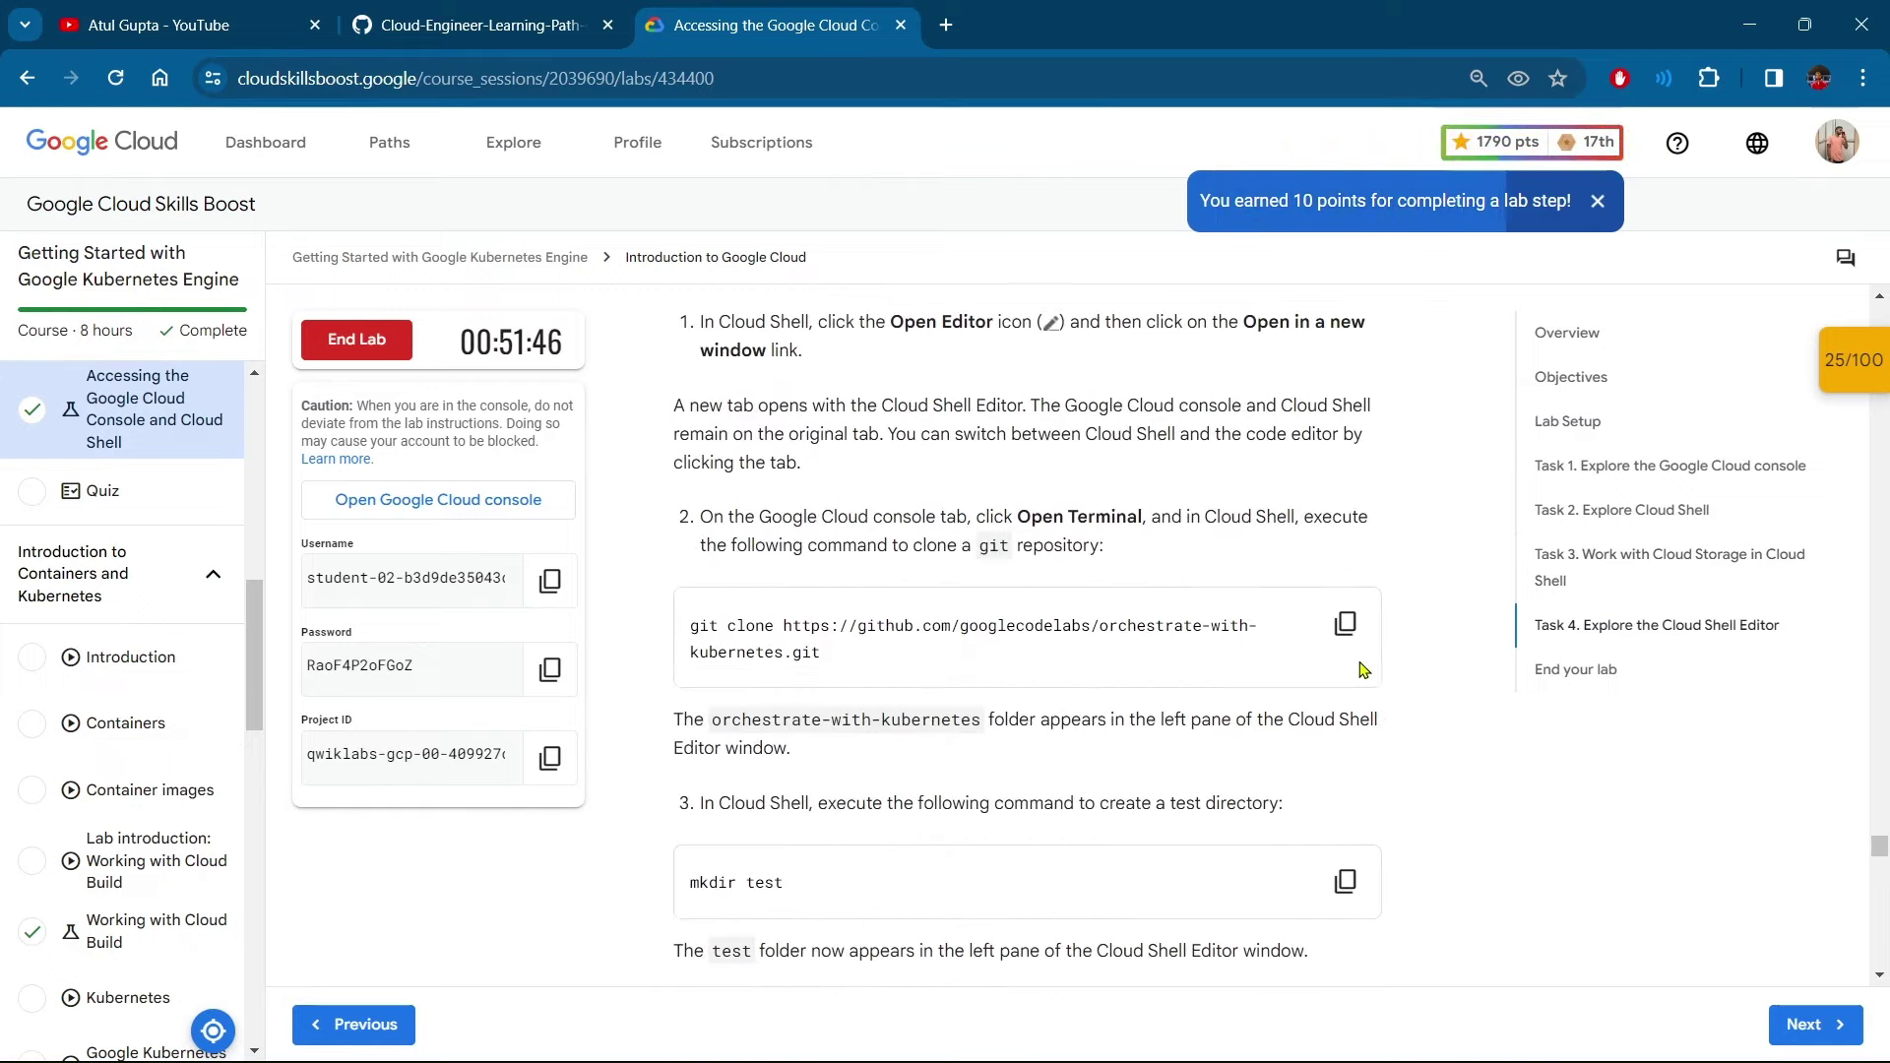
left_click(1344, 623)
key("alt+Tab")
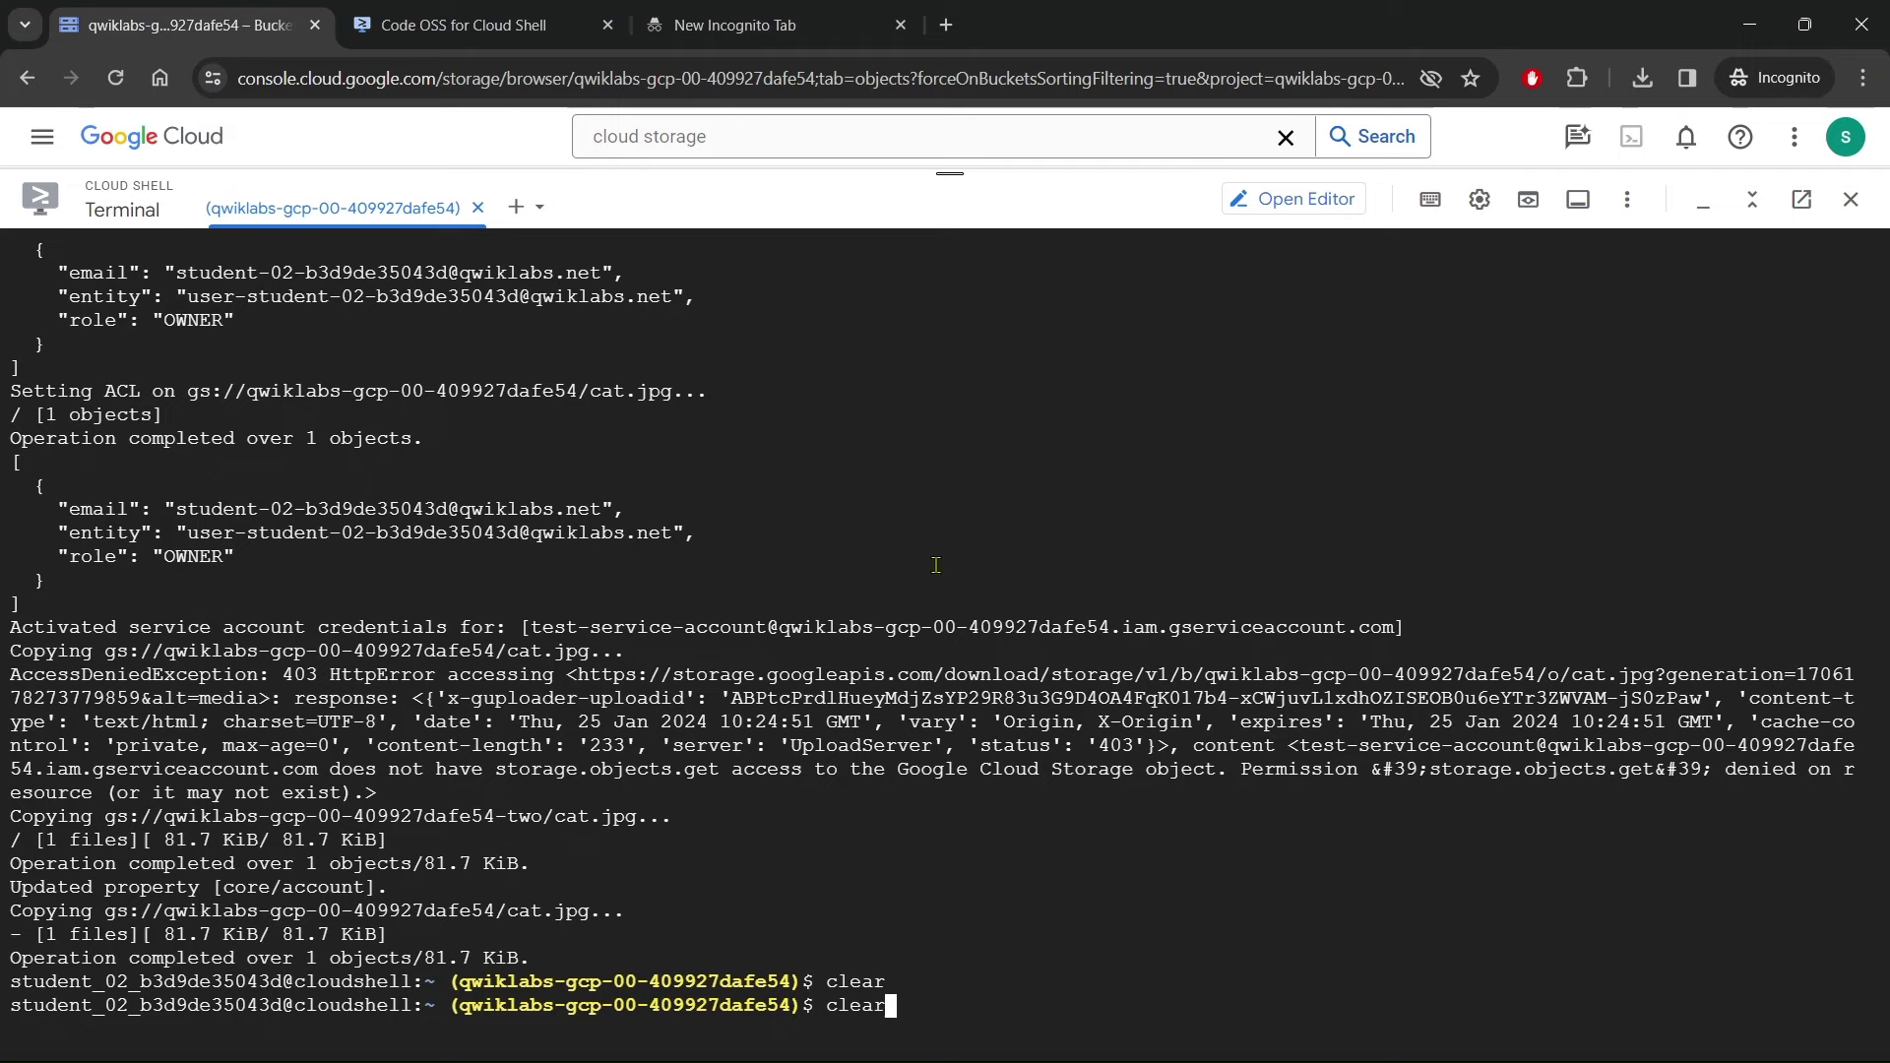
key("Return")
key("ctrl+v")
key("Return")
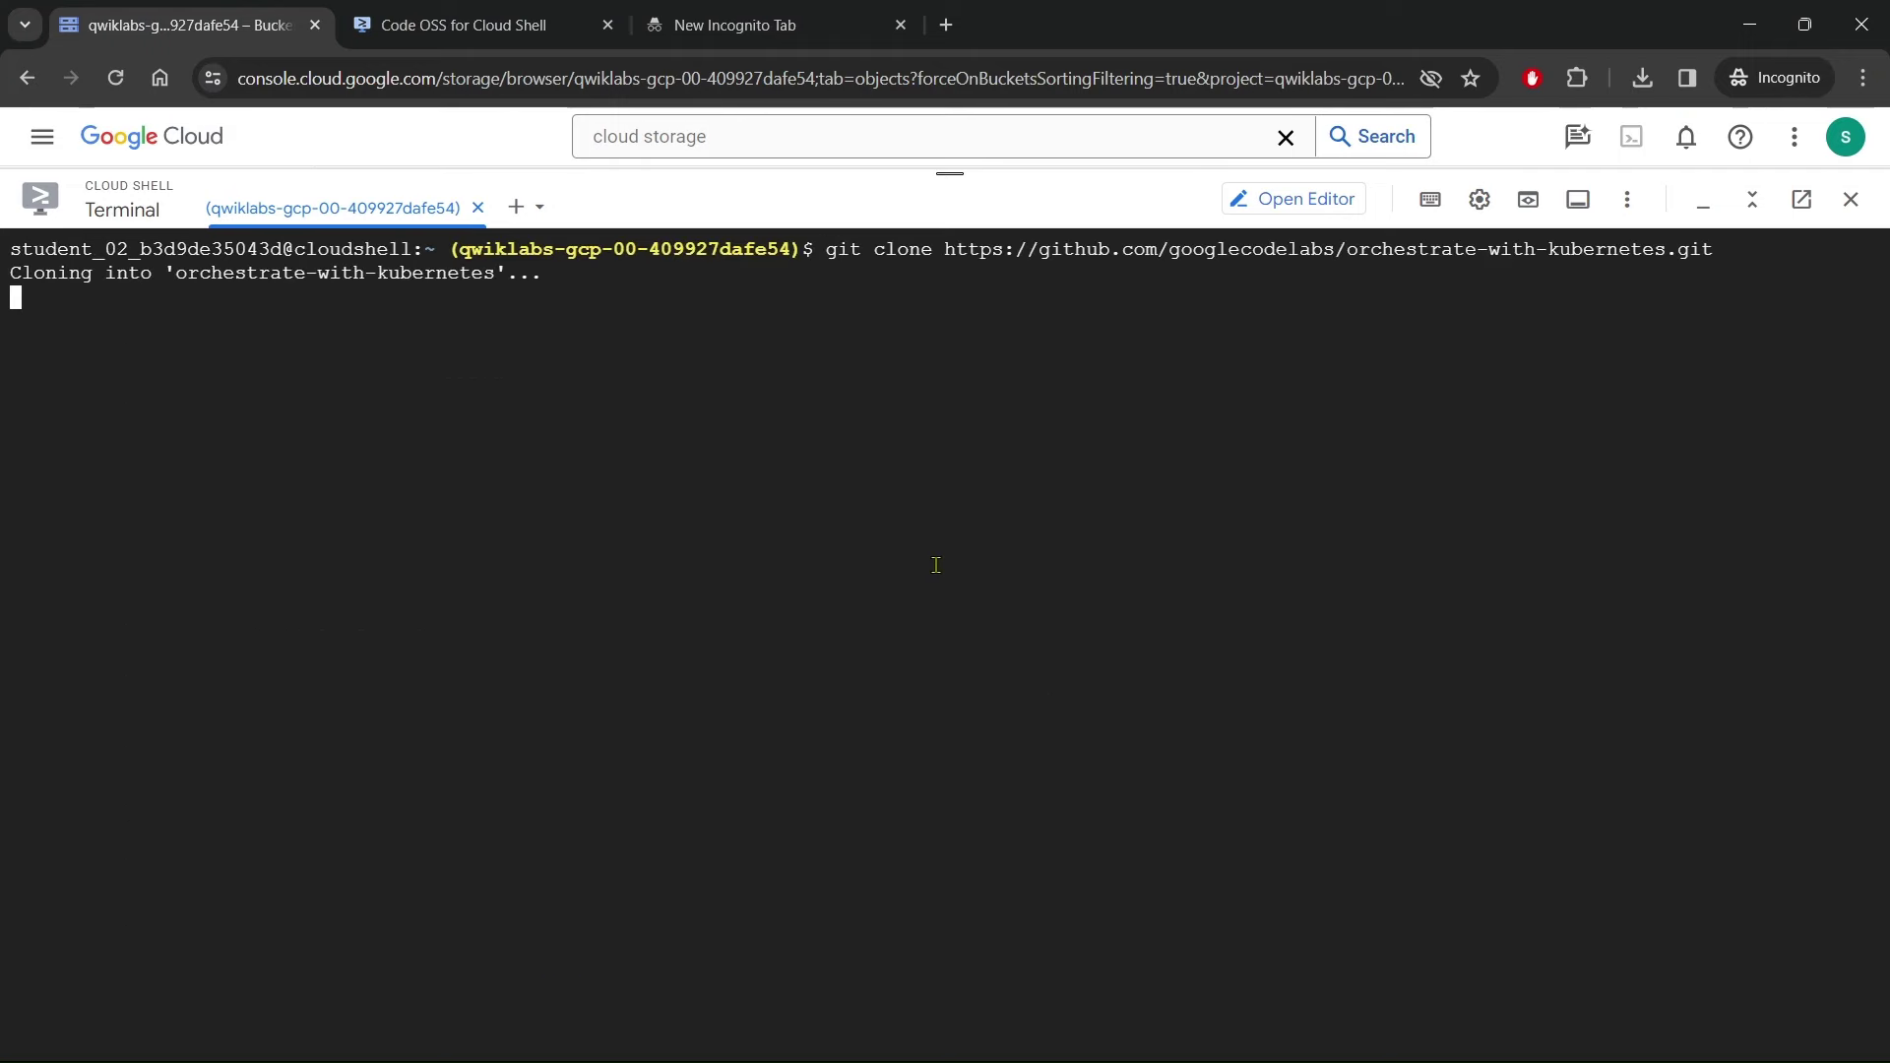
Copy the "mkdir test" command from the lab instructions and run it in Cloud Shell
key("alt+Tab")
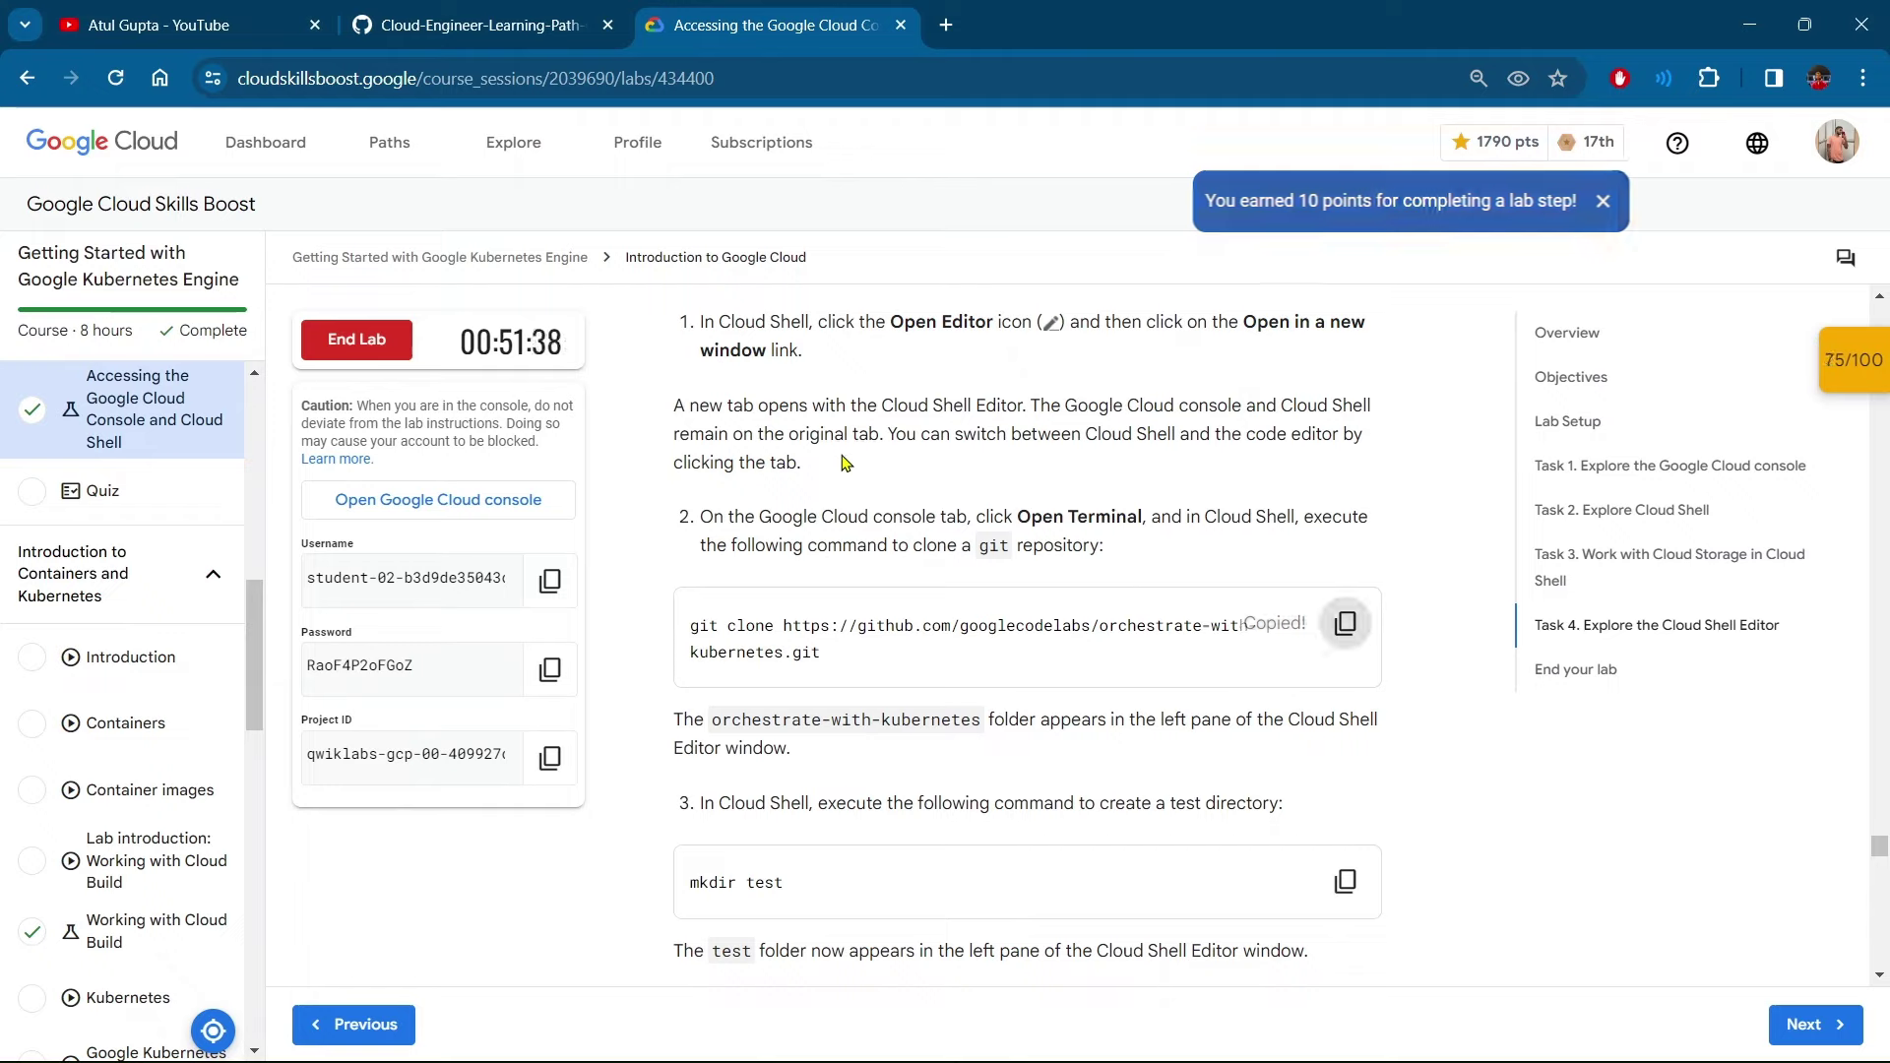
scroll(1320, 572, "down", 3)
left_click(1344, 558)
key("alt+Tab")
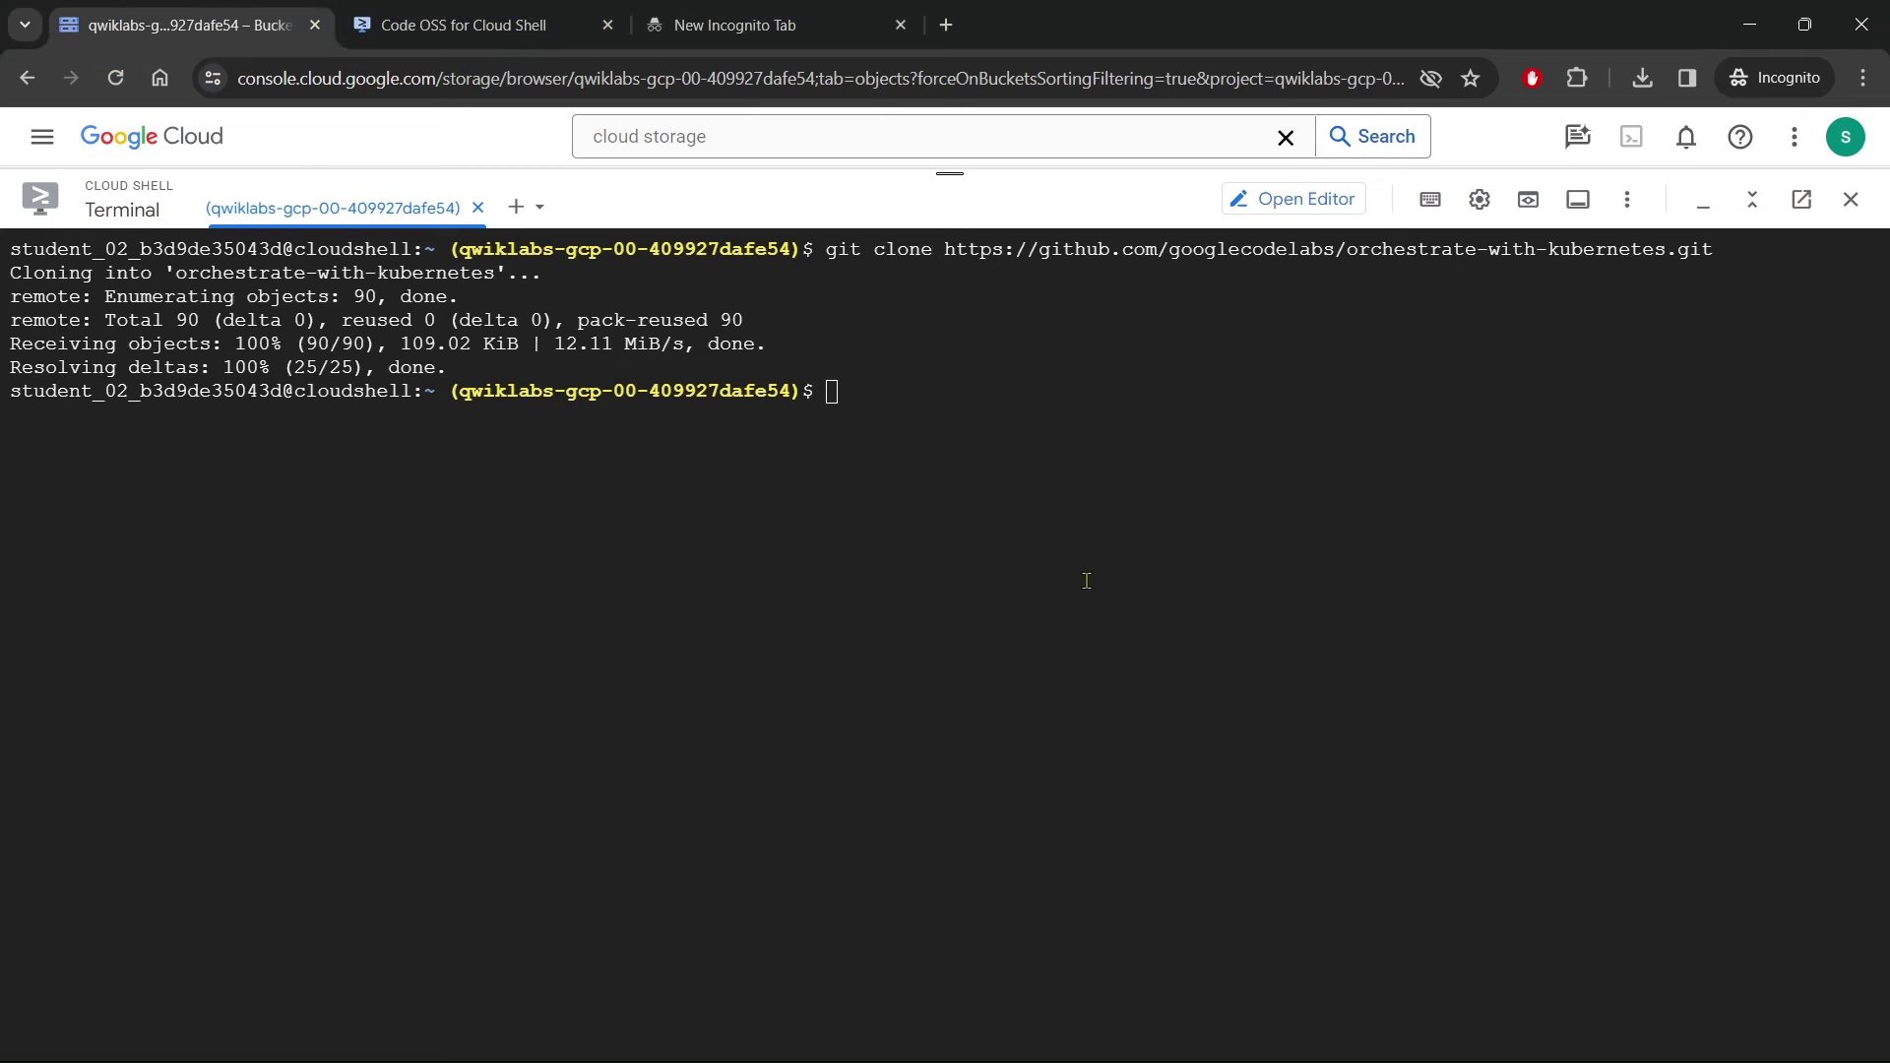
key("ctrl+v")
key("Return")
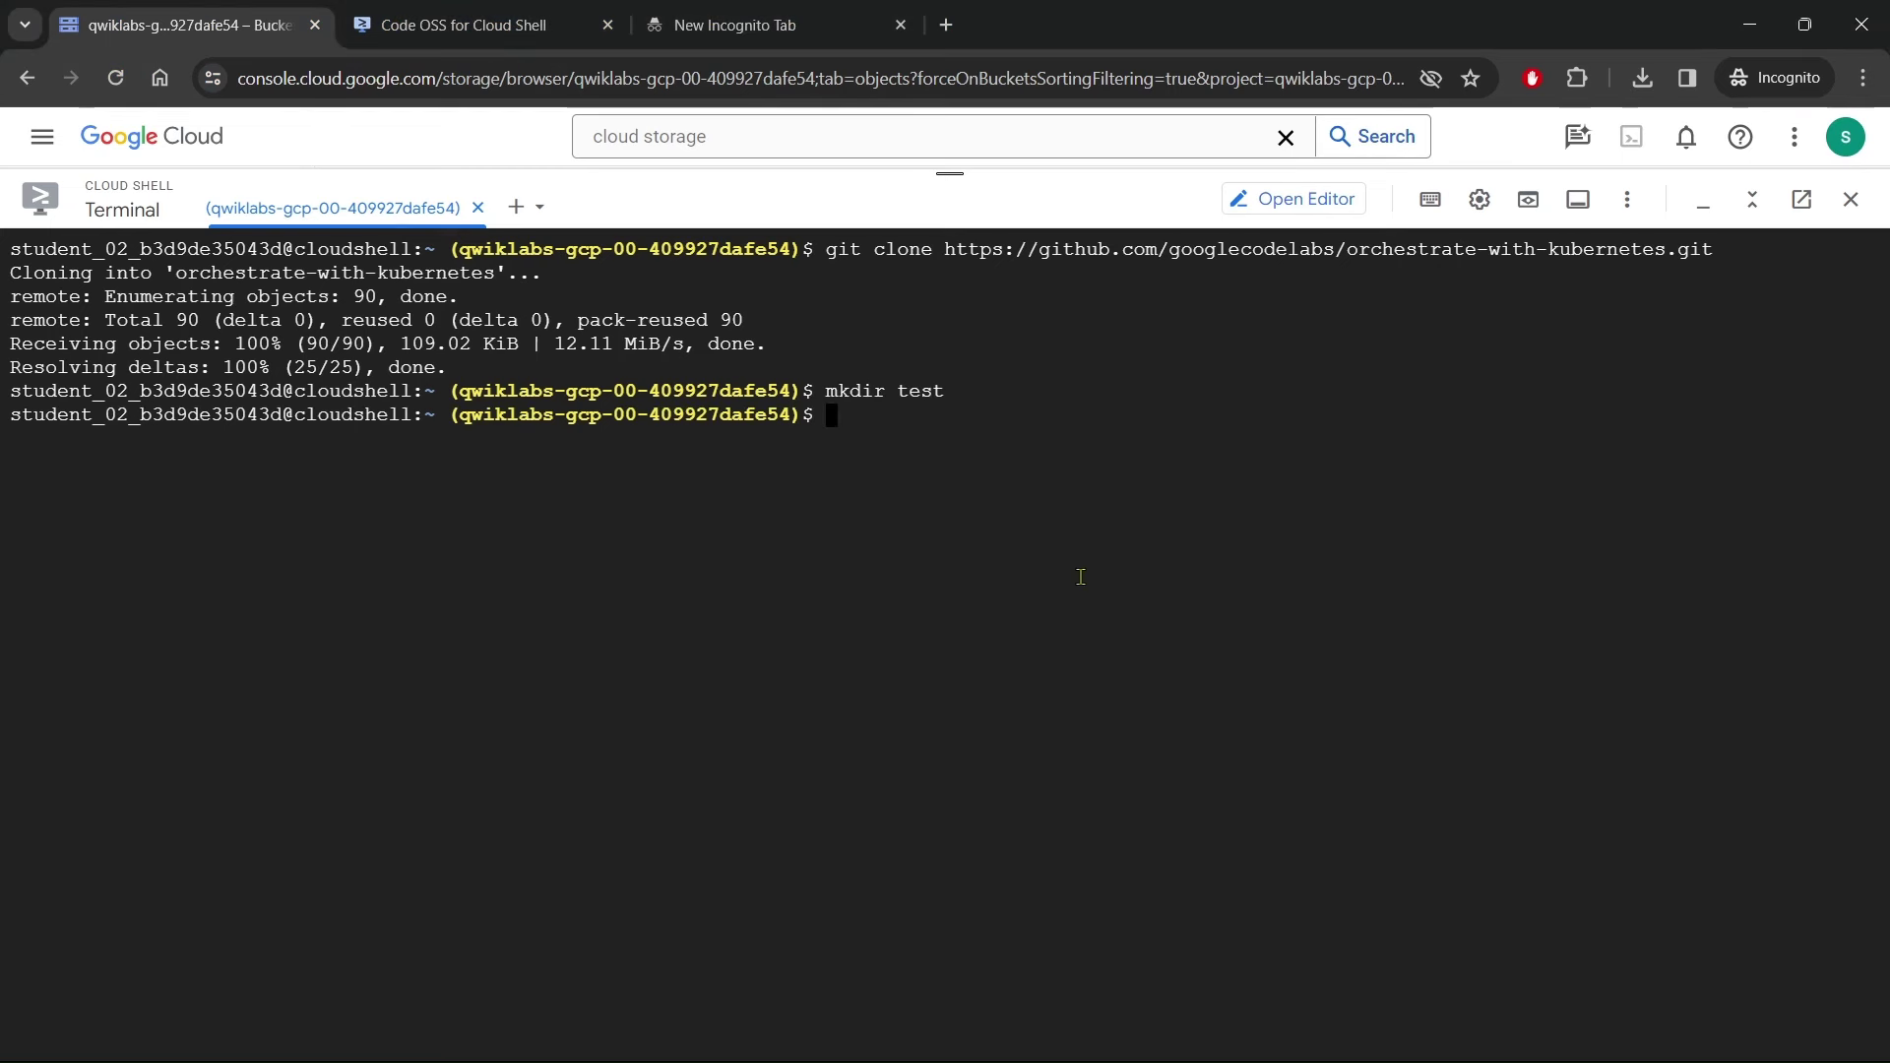
Copy the line "echo Finished cleanup!" from the Task 4 lab instructions and switch back to the Cloud Shell window
key("alt+Tab")
scroll(1054, 363, "down", 3)
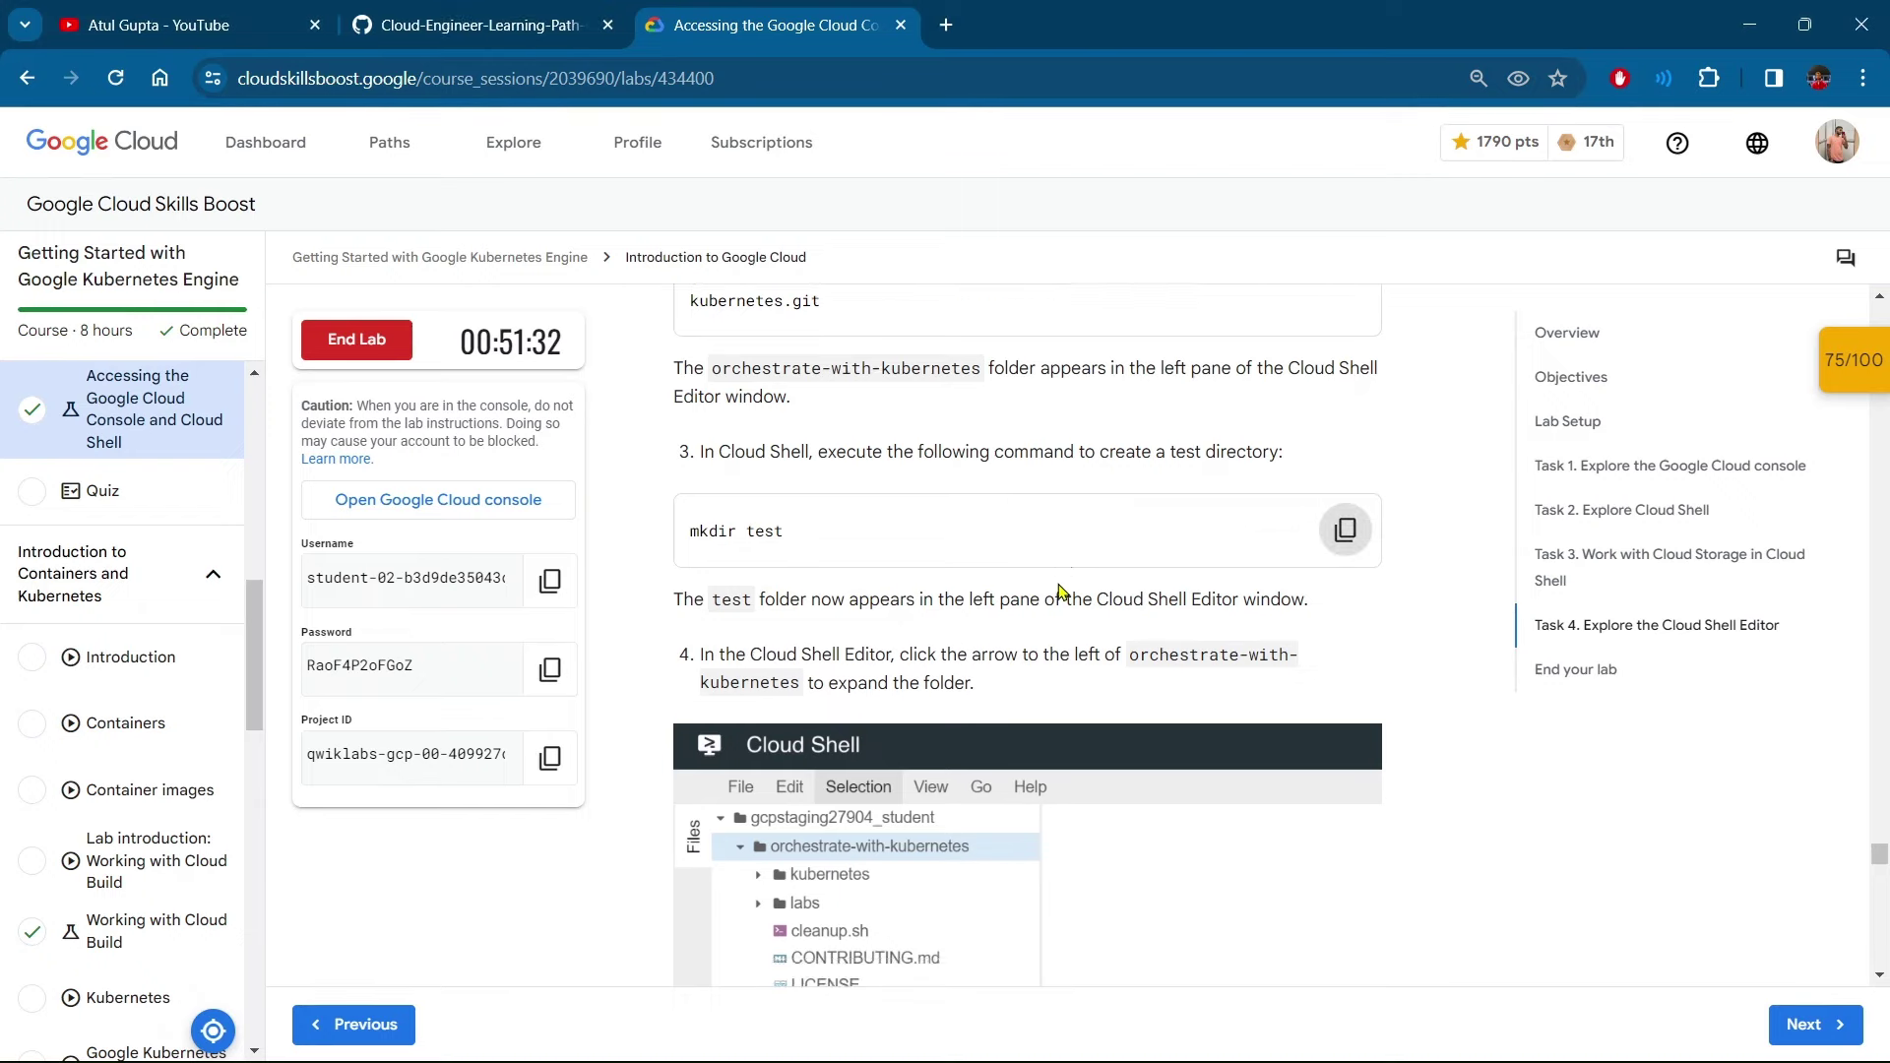
left_click_drag(700, 300, 1350, 313)
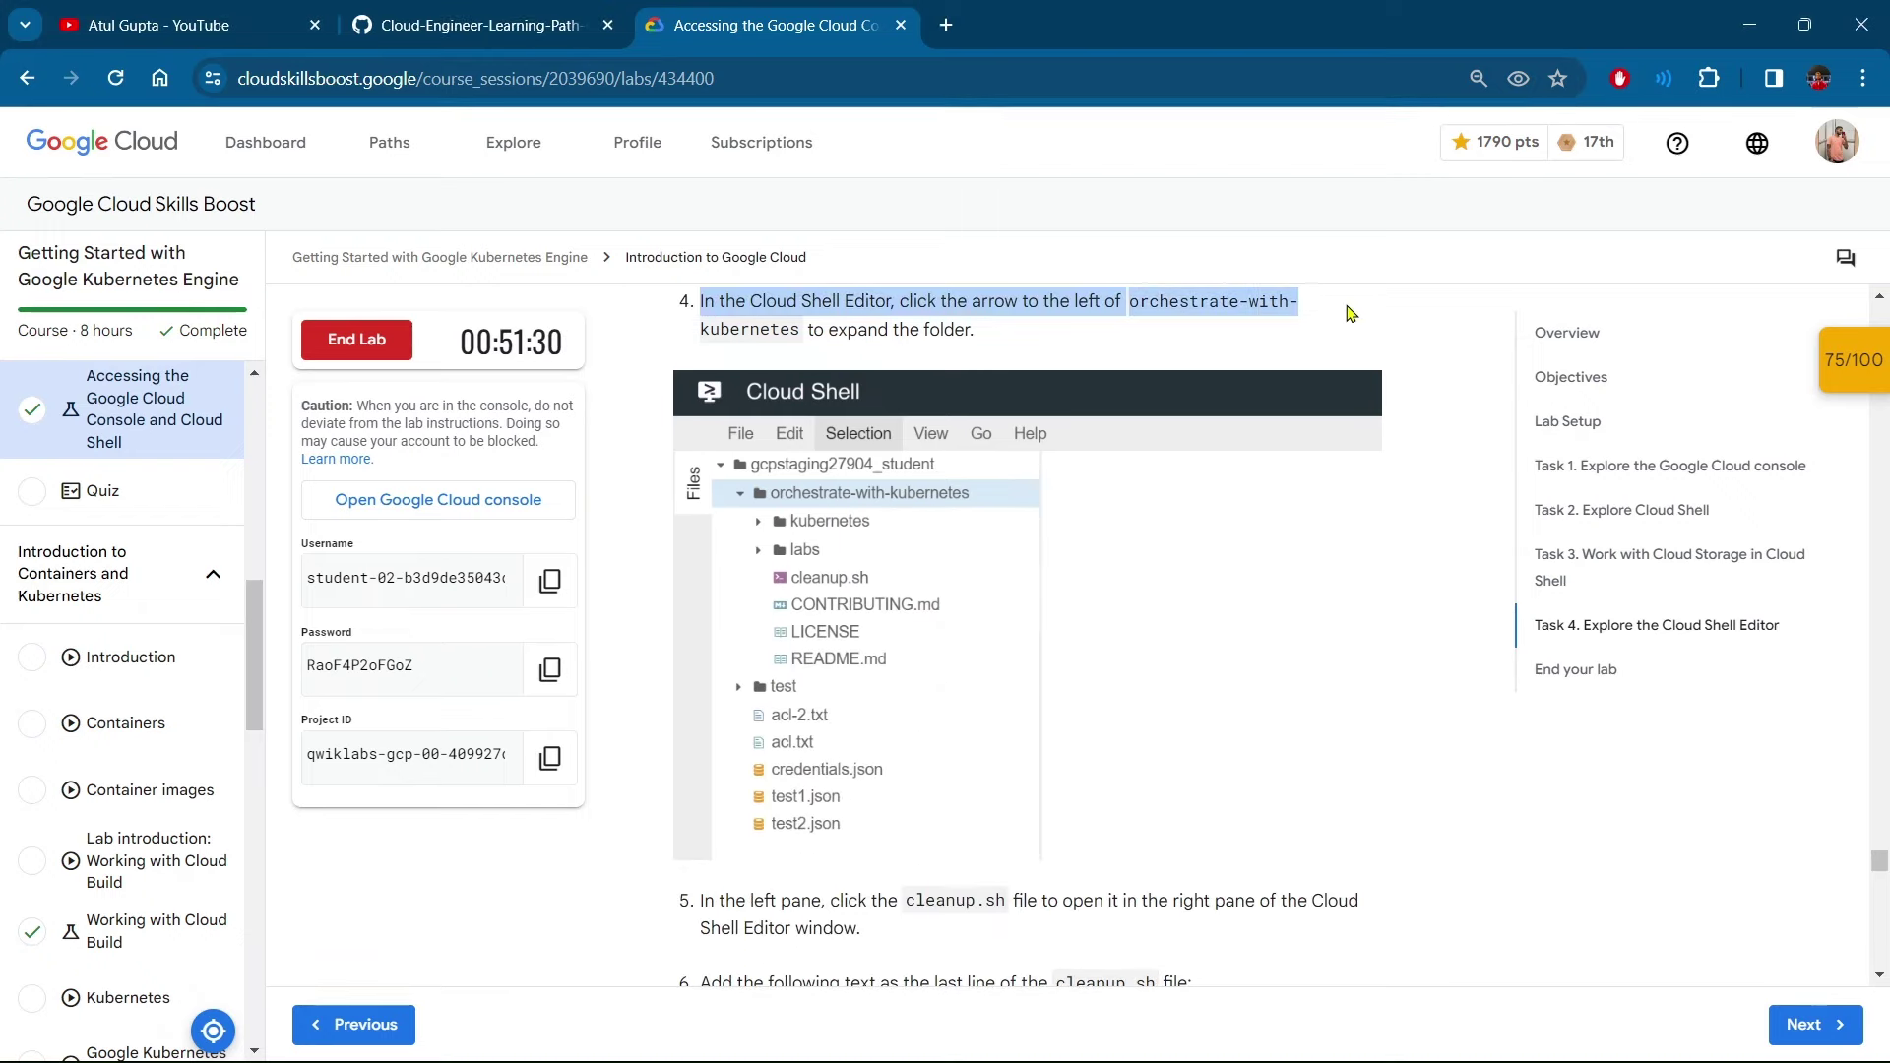
left_click(1351, 313)
scroll(978, 693, "down", 3)
left_click_drag(702, 689, 1245, 684)
left_click(1245, 684)
scroll(1329, 644, "down", 2)
left_click(1345, 584)
key("alt+Tab")
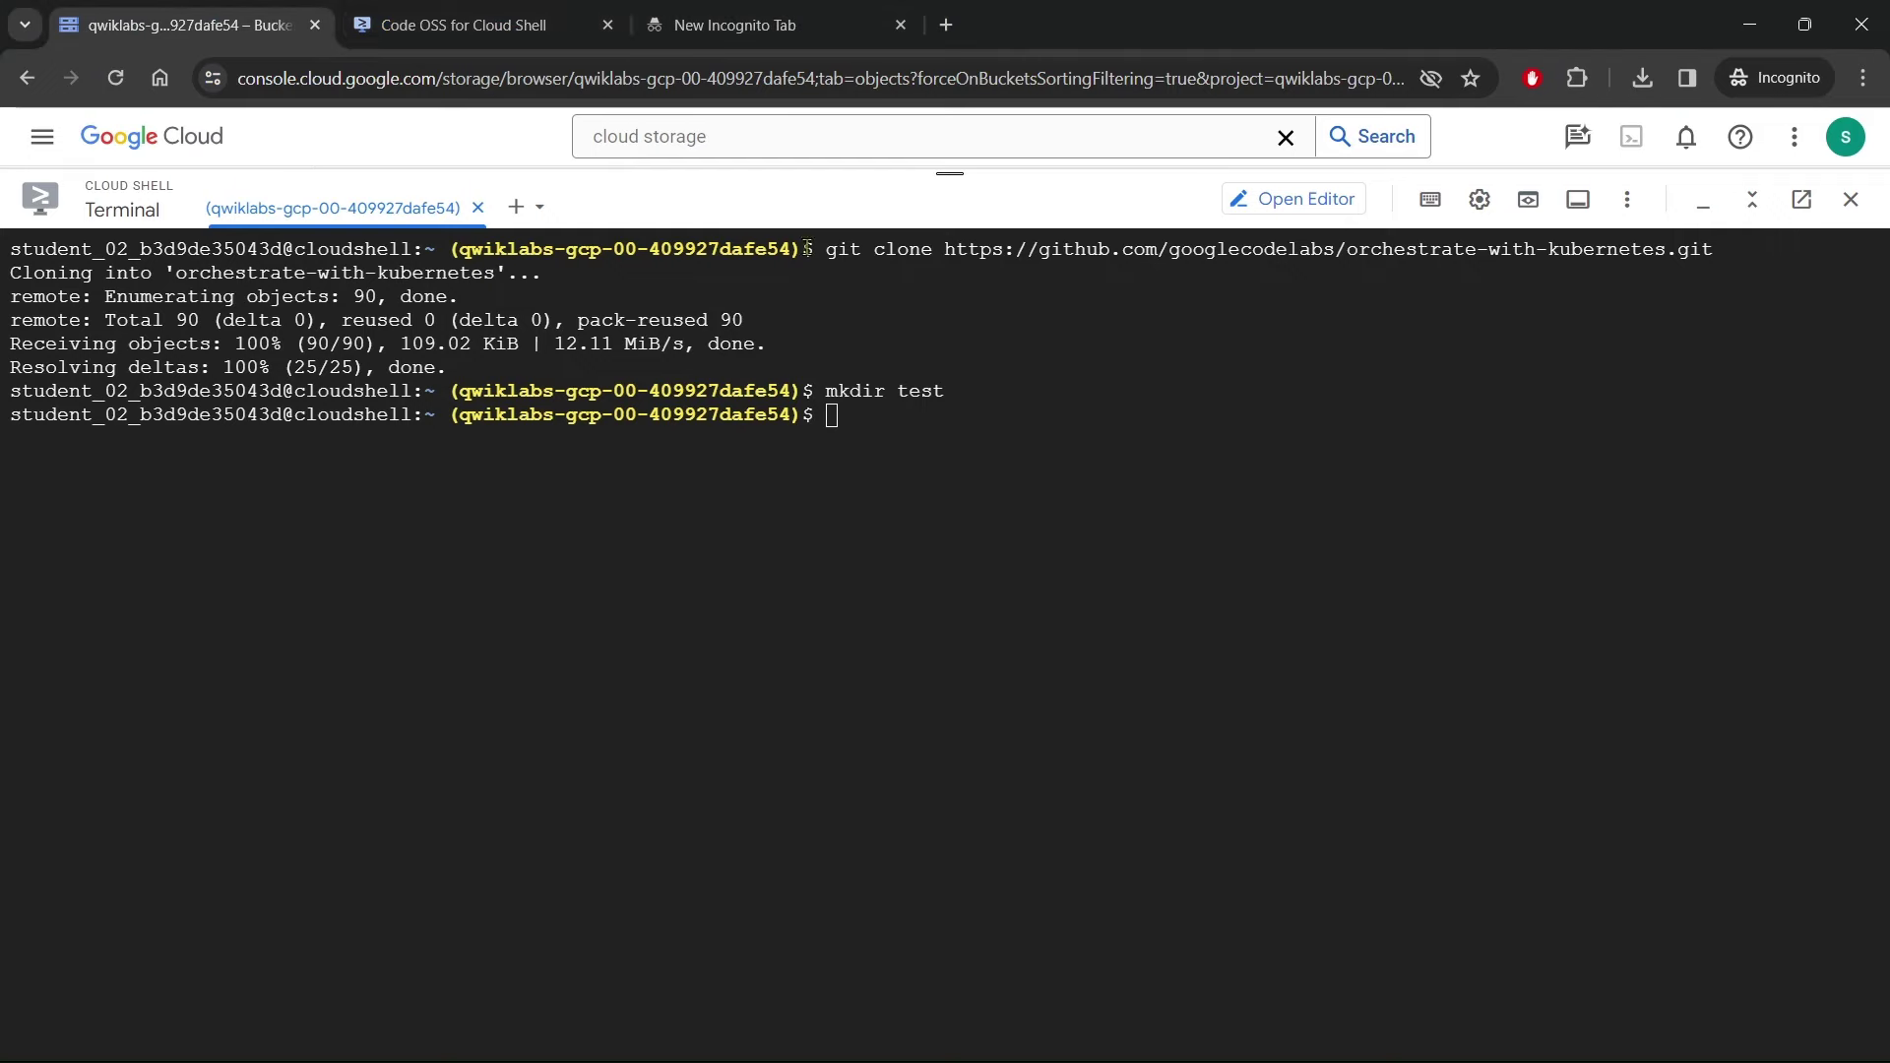
Open the orchestrate-with-kubernetes folder in the Code OSS editor's Explorer
left_click(482, 25)
left_click(49, 187)
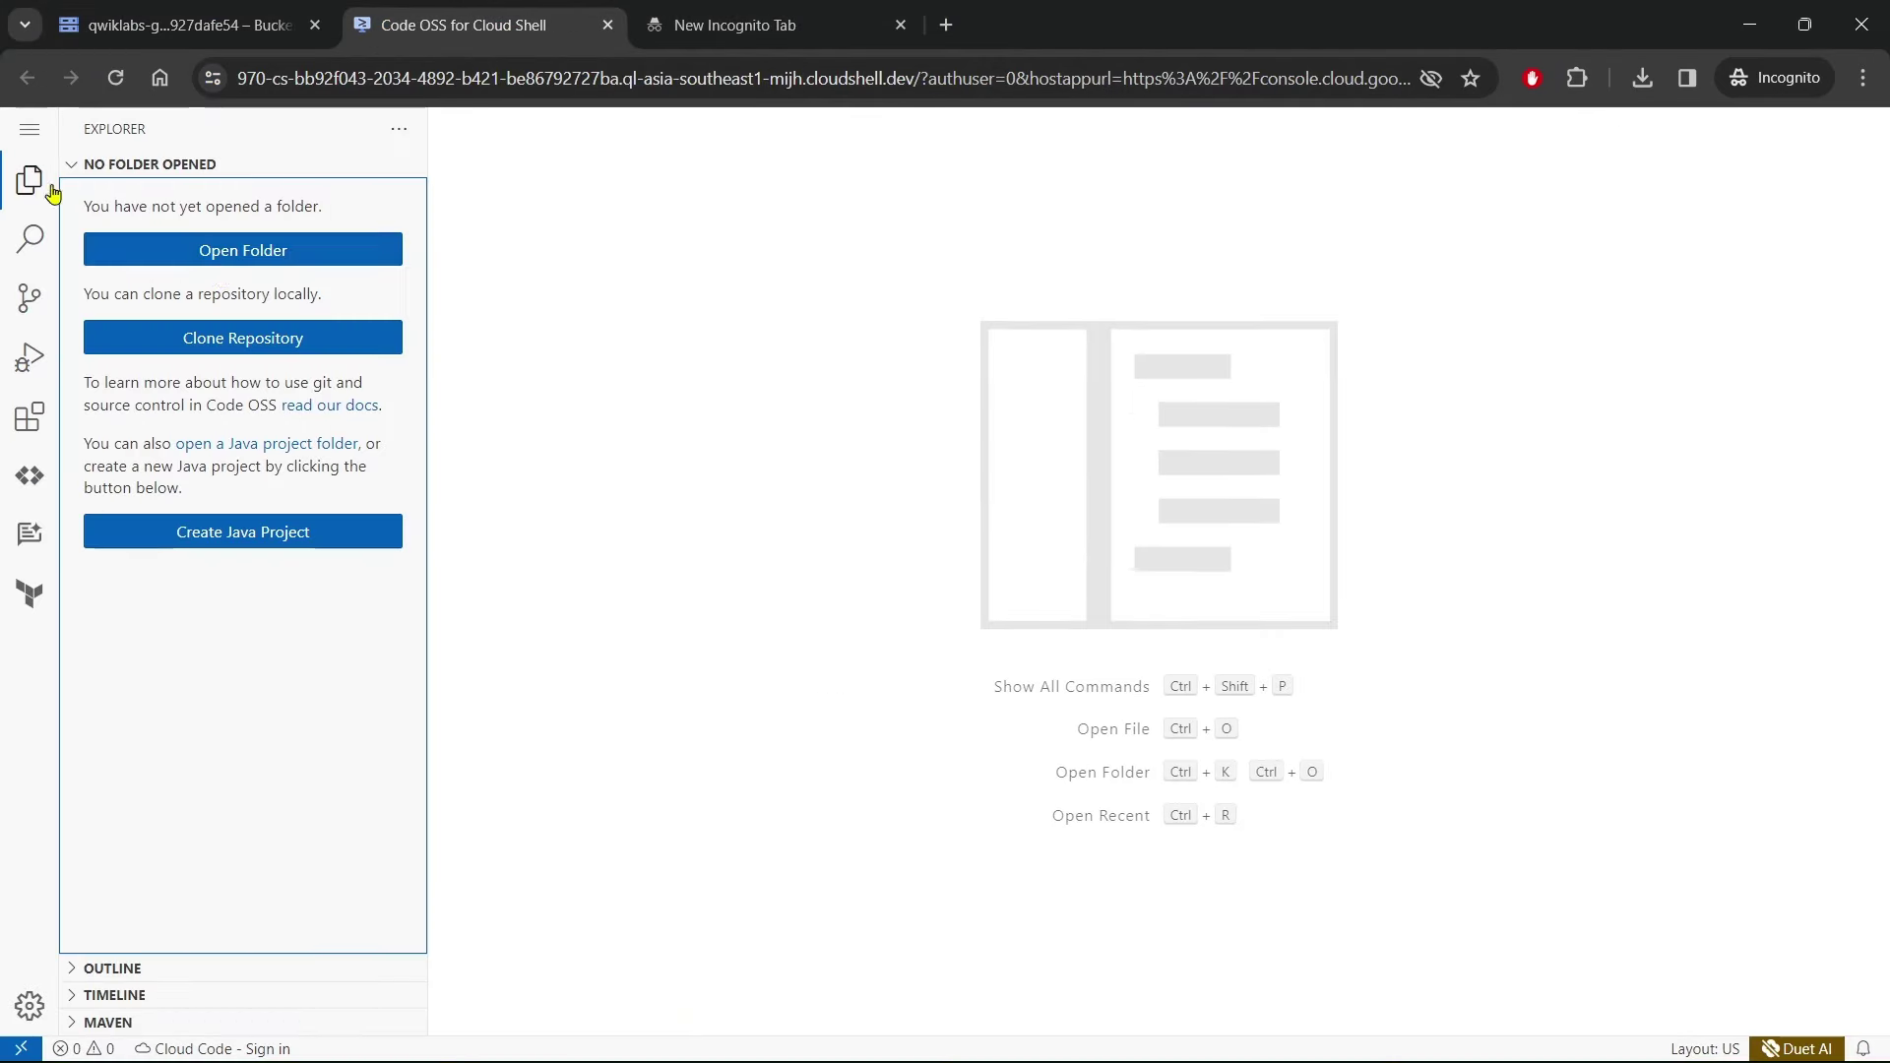
left_click(256, 261)
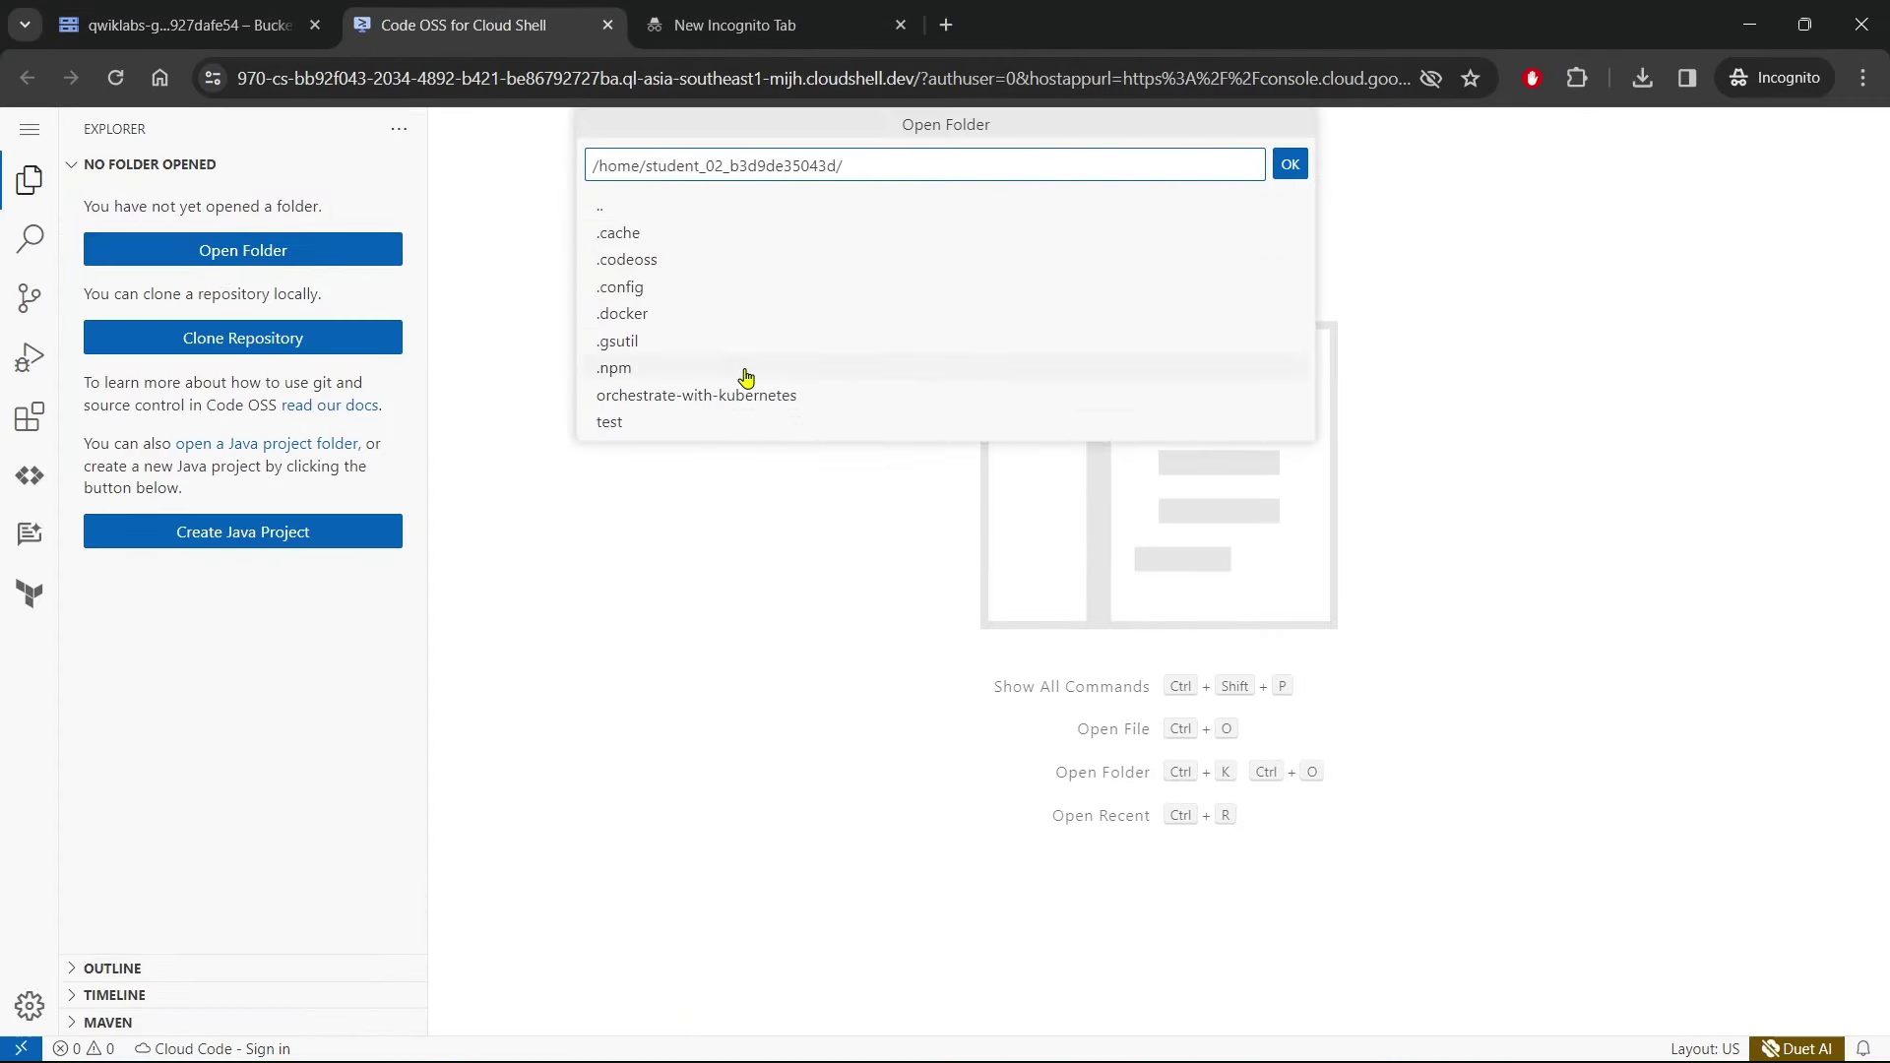
left_click(753, 395)
left_click(1289, 164)
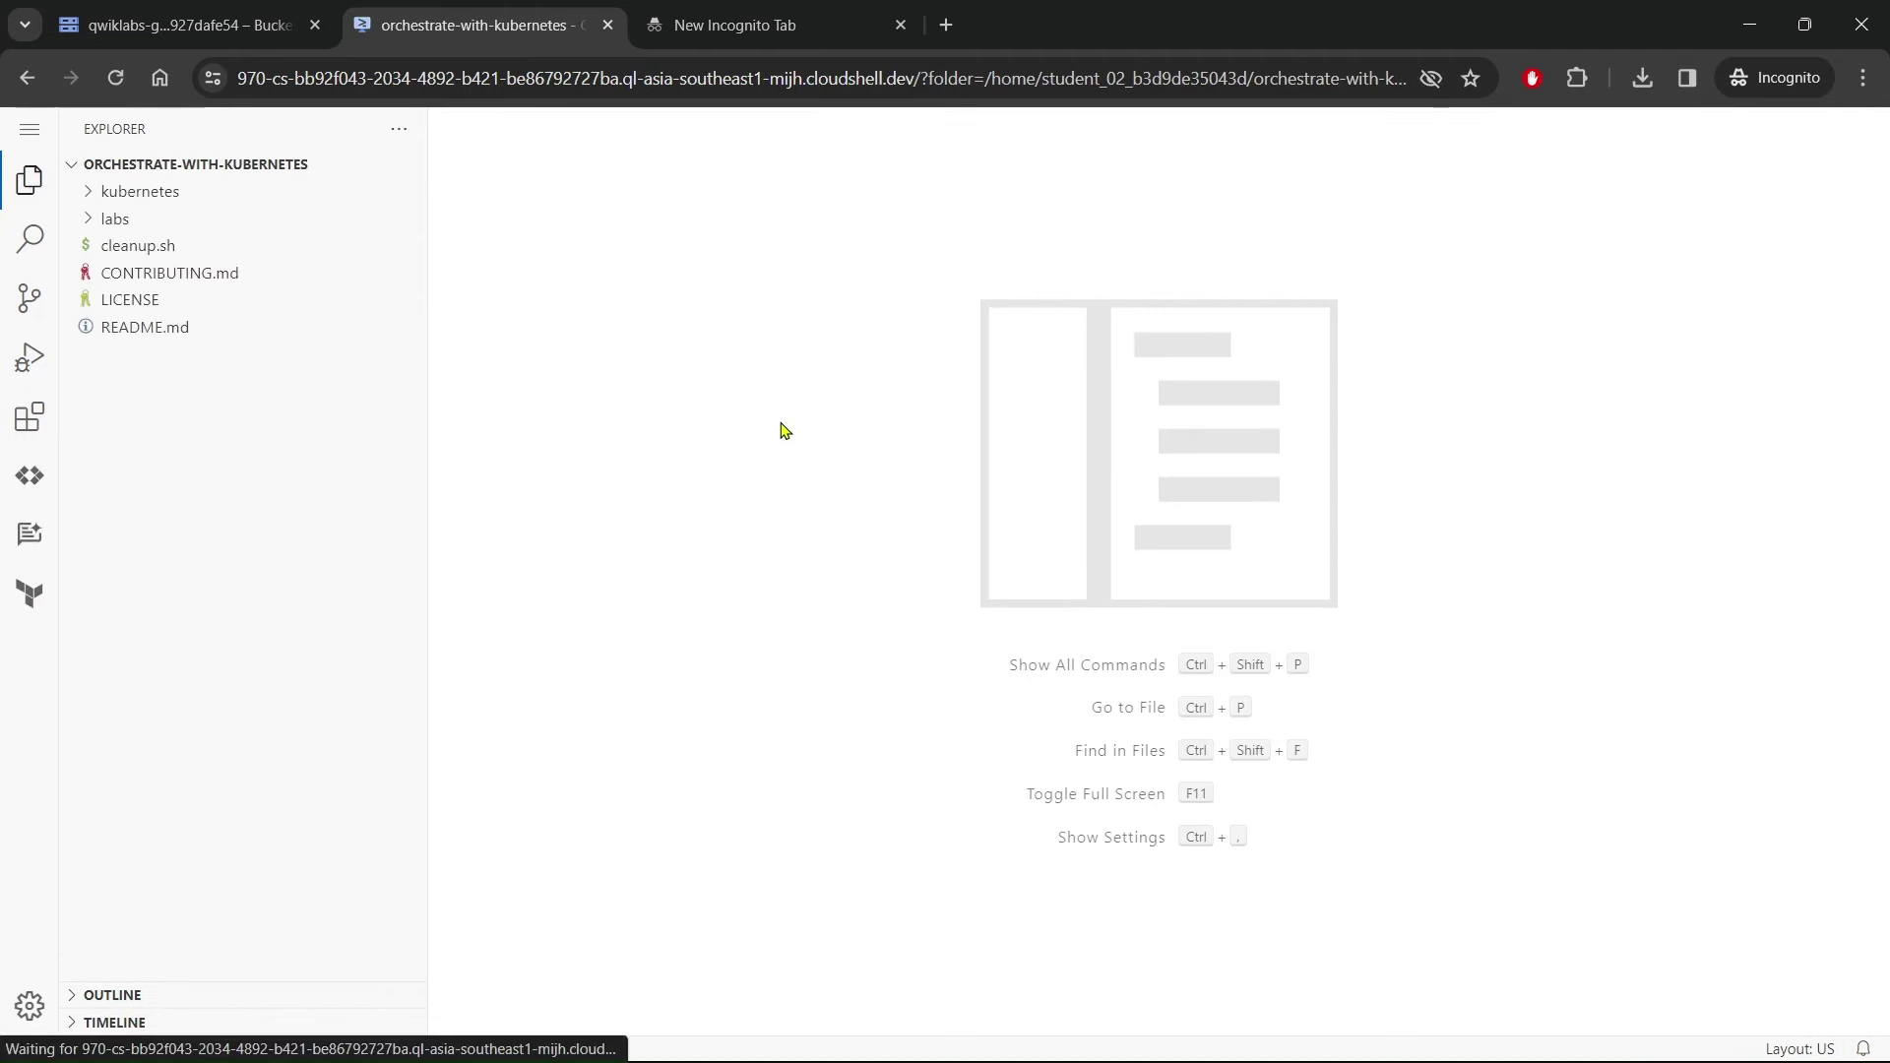
Add "echo Finished cleanup!" as line 18 at the end of cleanup.sh
left_click(157, 254)
left_click(589, 594)
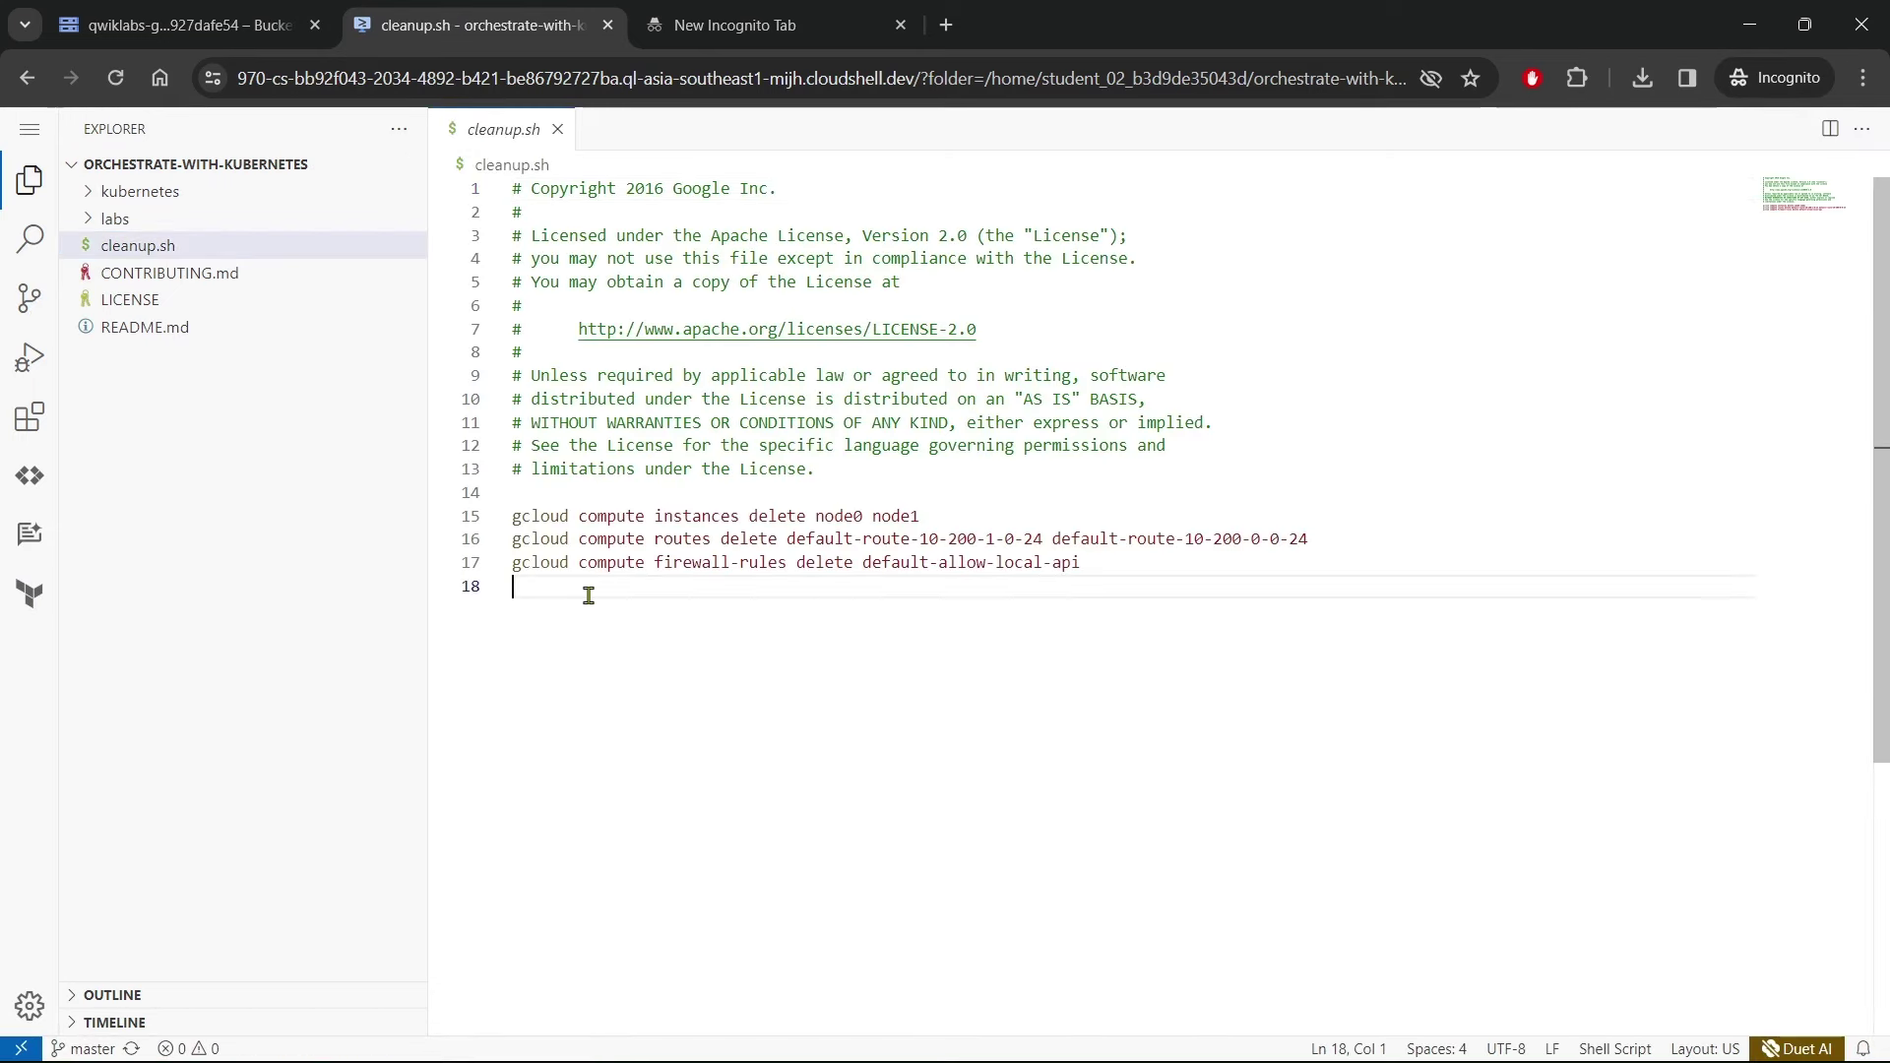
key("ctrl+v")
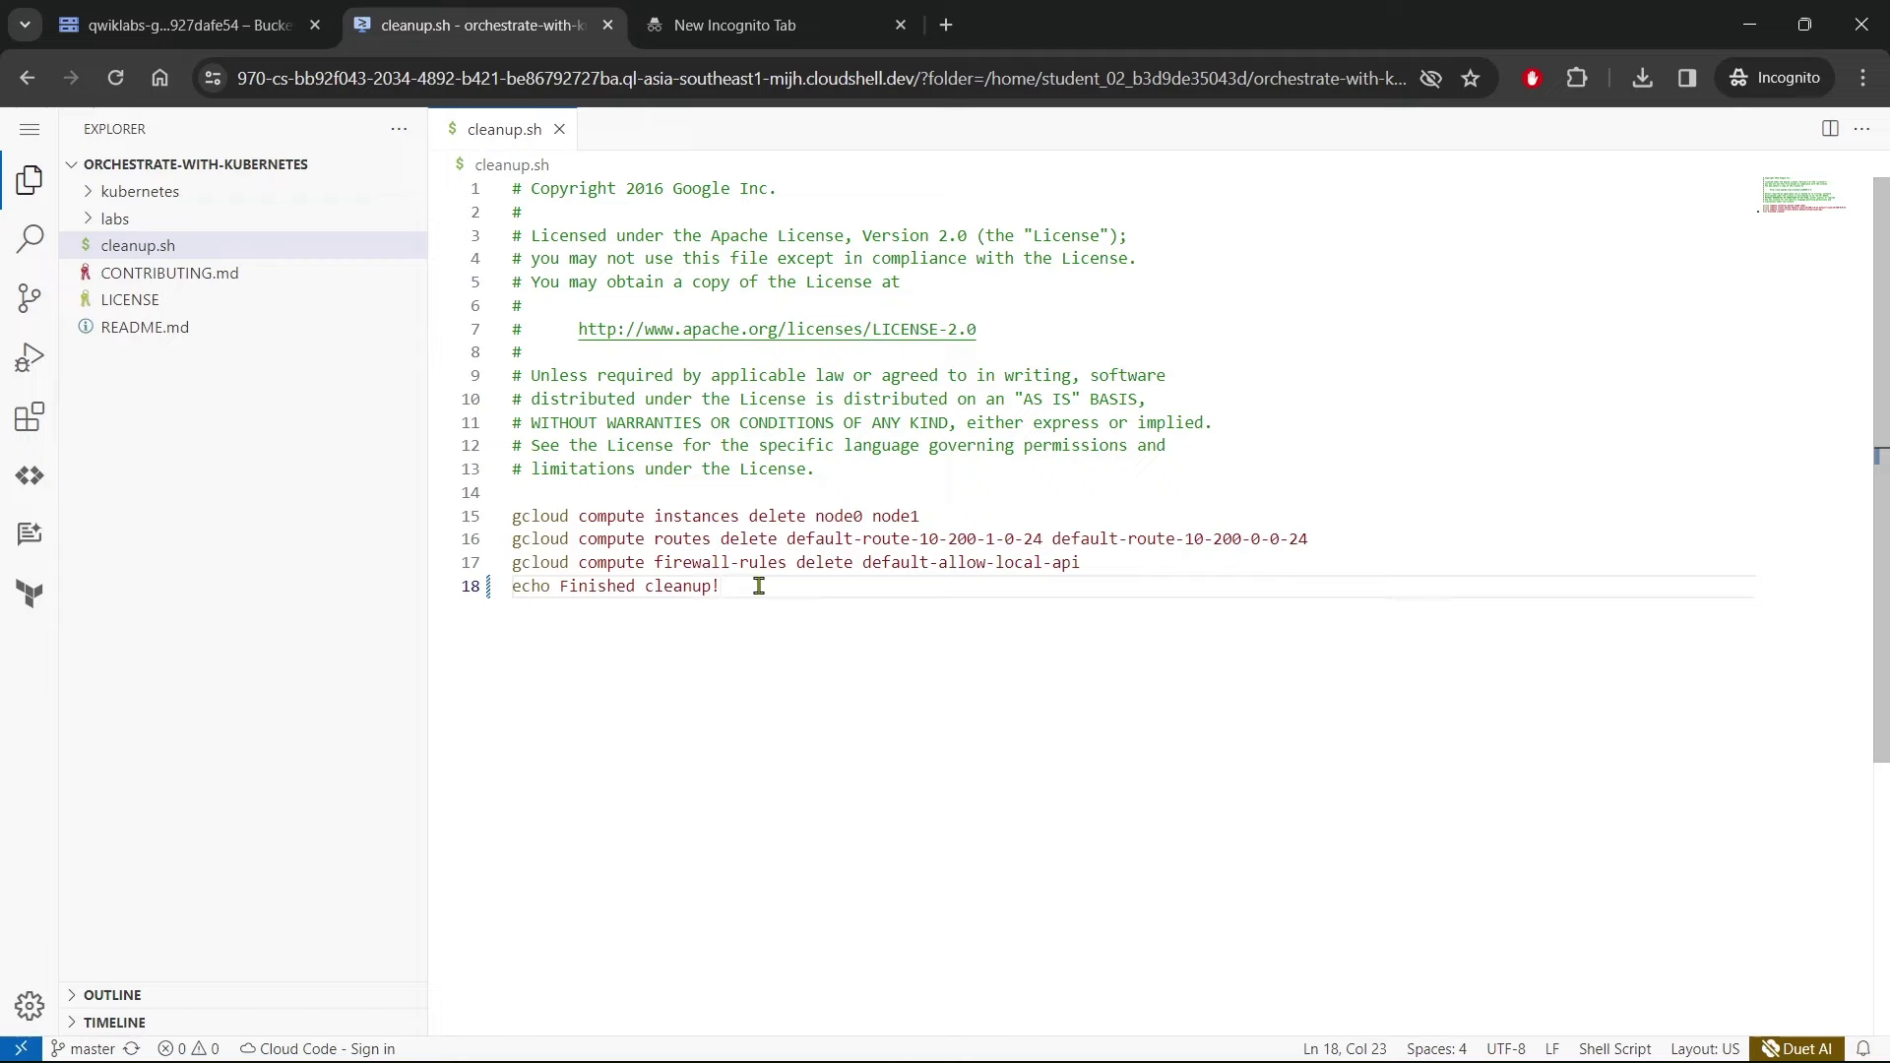
left_click(187, 24)
left_click(424, 24)
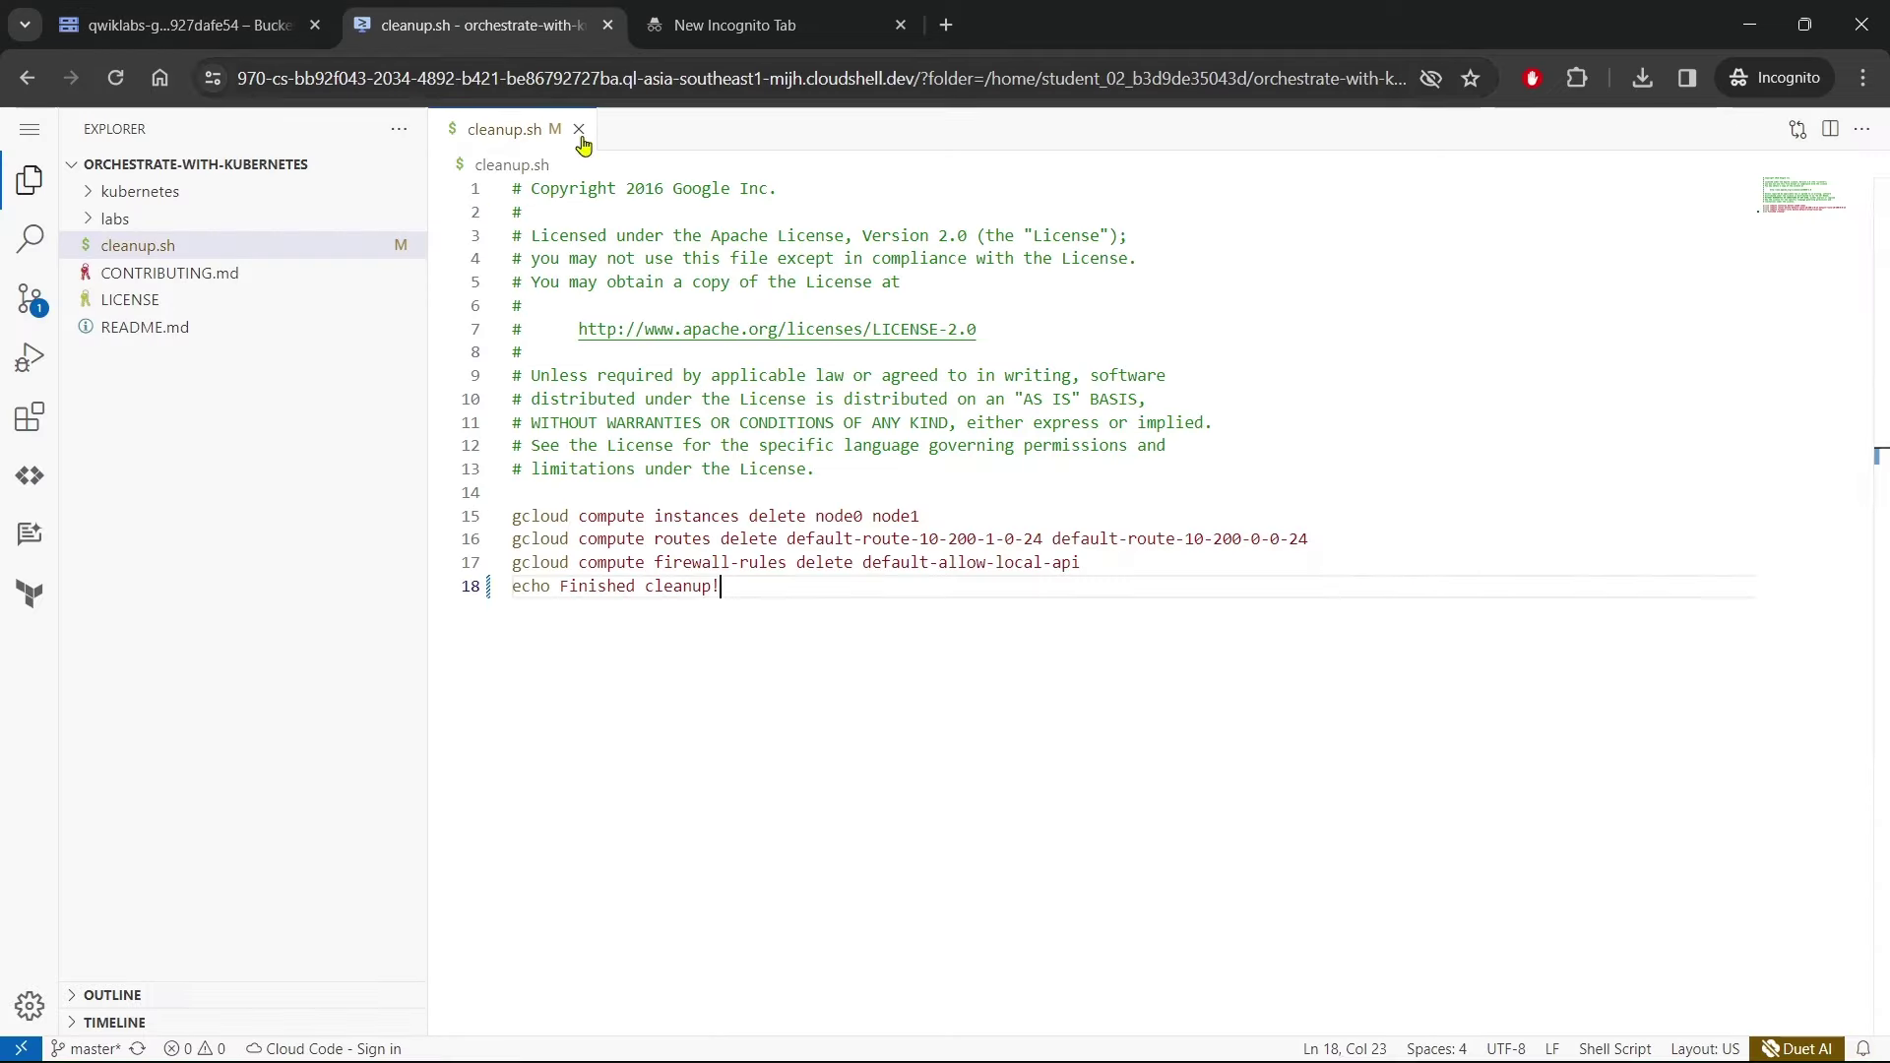
Copy the "cd orchestrate-with-kubernetes" and "cat cleanup.sh" commands from the lab instructions and run them in Cloud Shell
key("alt+Tab")
scroll(789, 569, "down", 2)
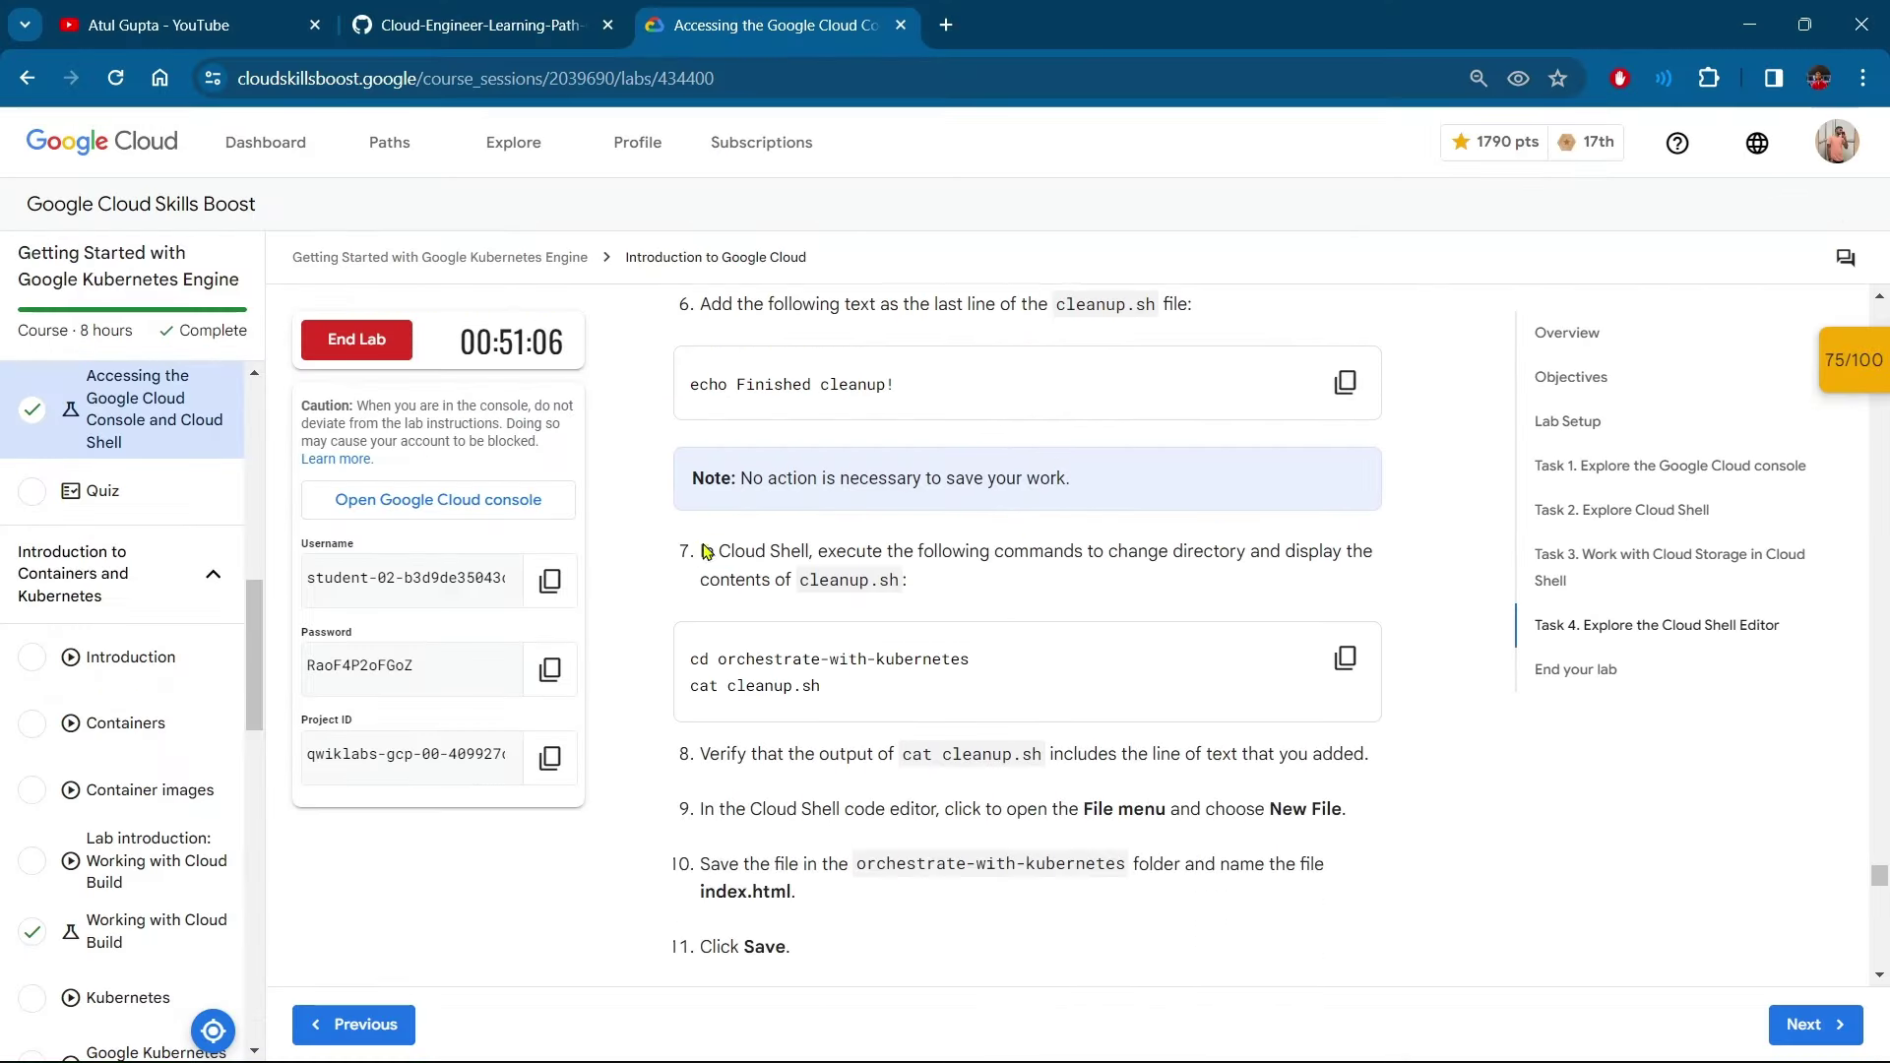
left_click_drag(703, 547, 1410, 552)
left_click(1420, 554)
left_click(1345, 657)
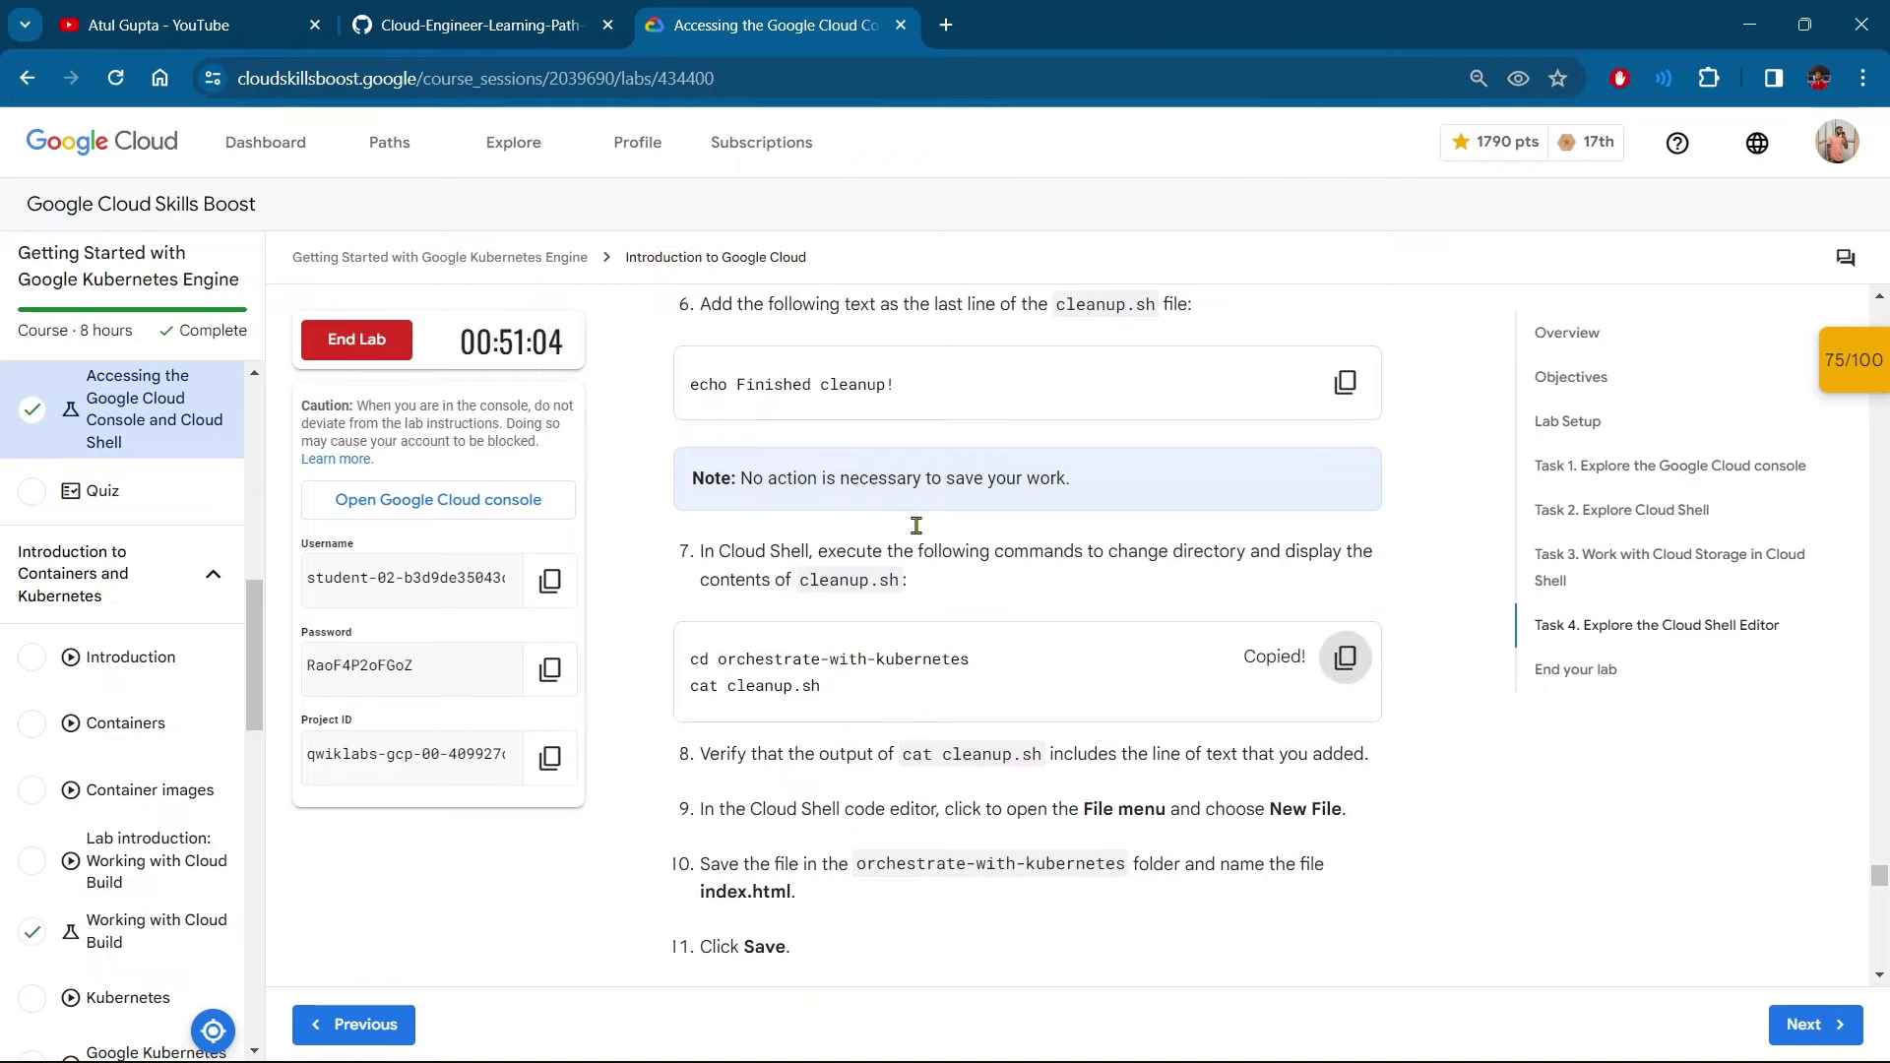
key("alt+Tab")
left_click(187, 24)
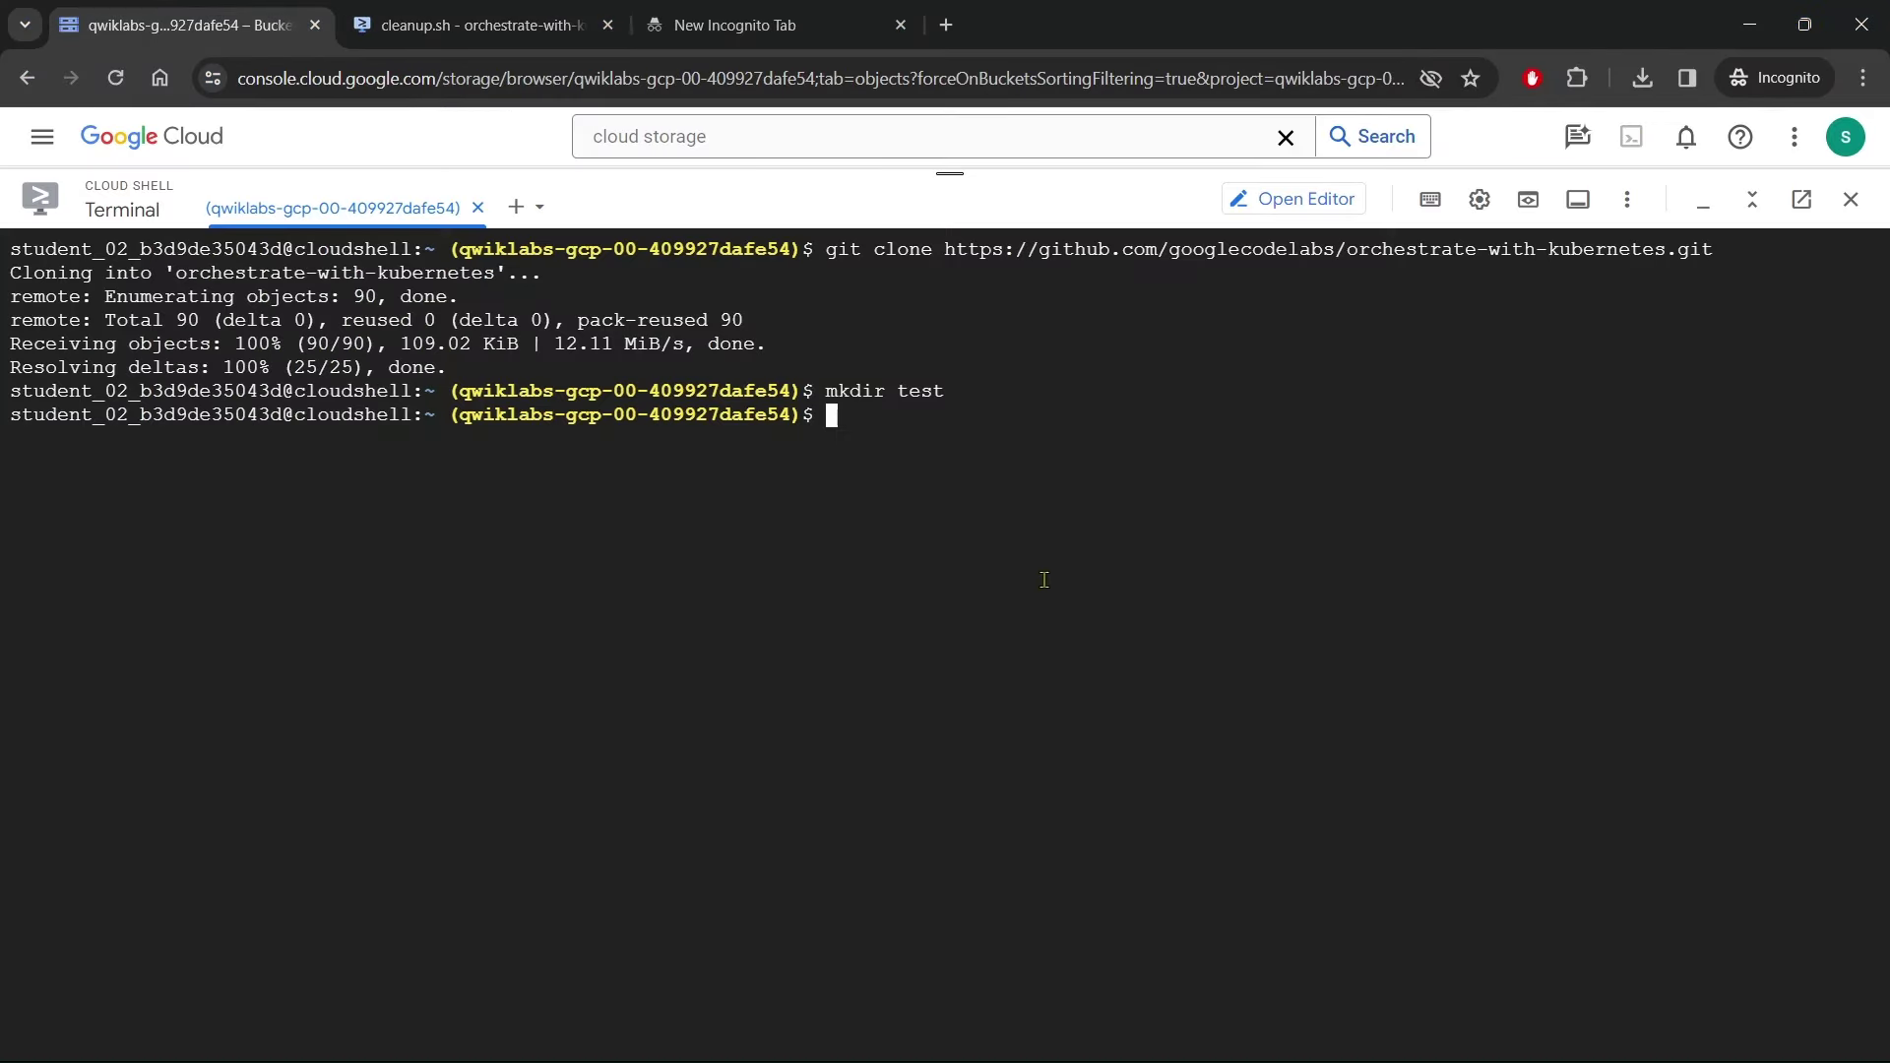
key("ctrl+v")
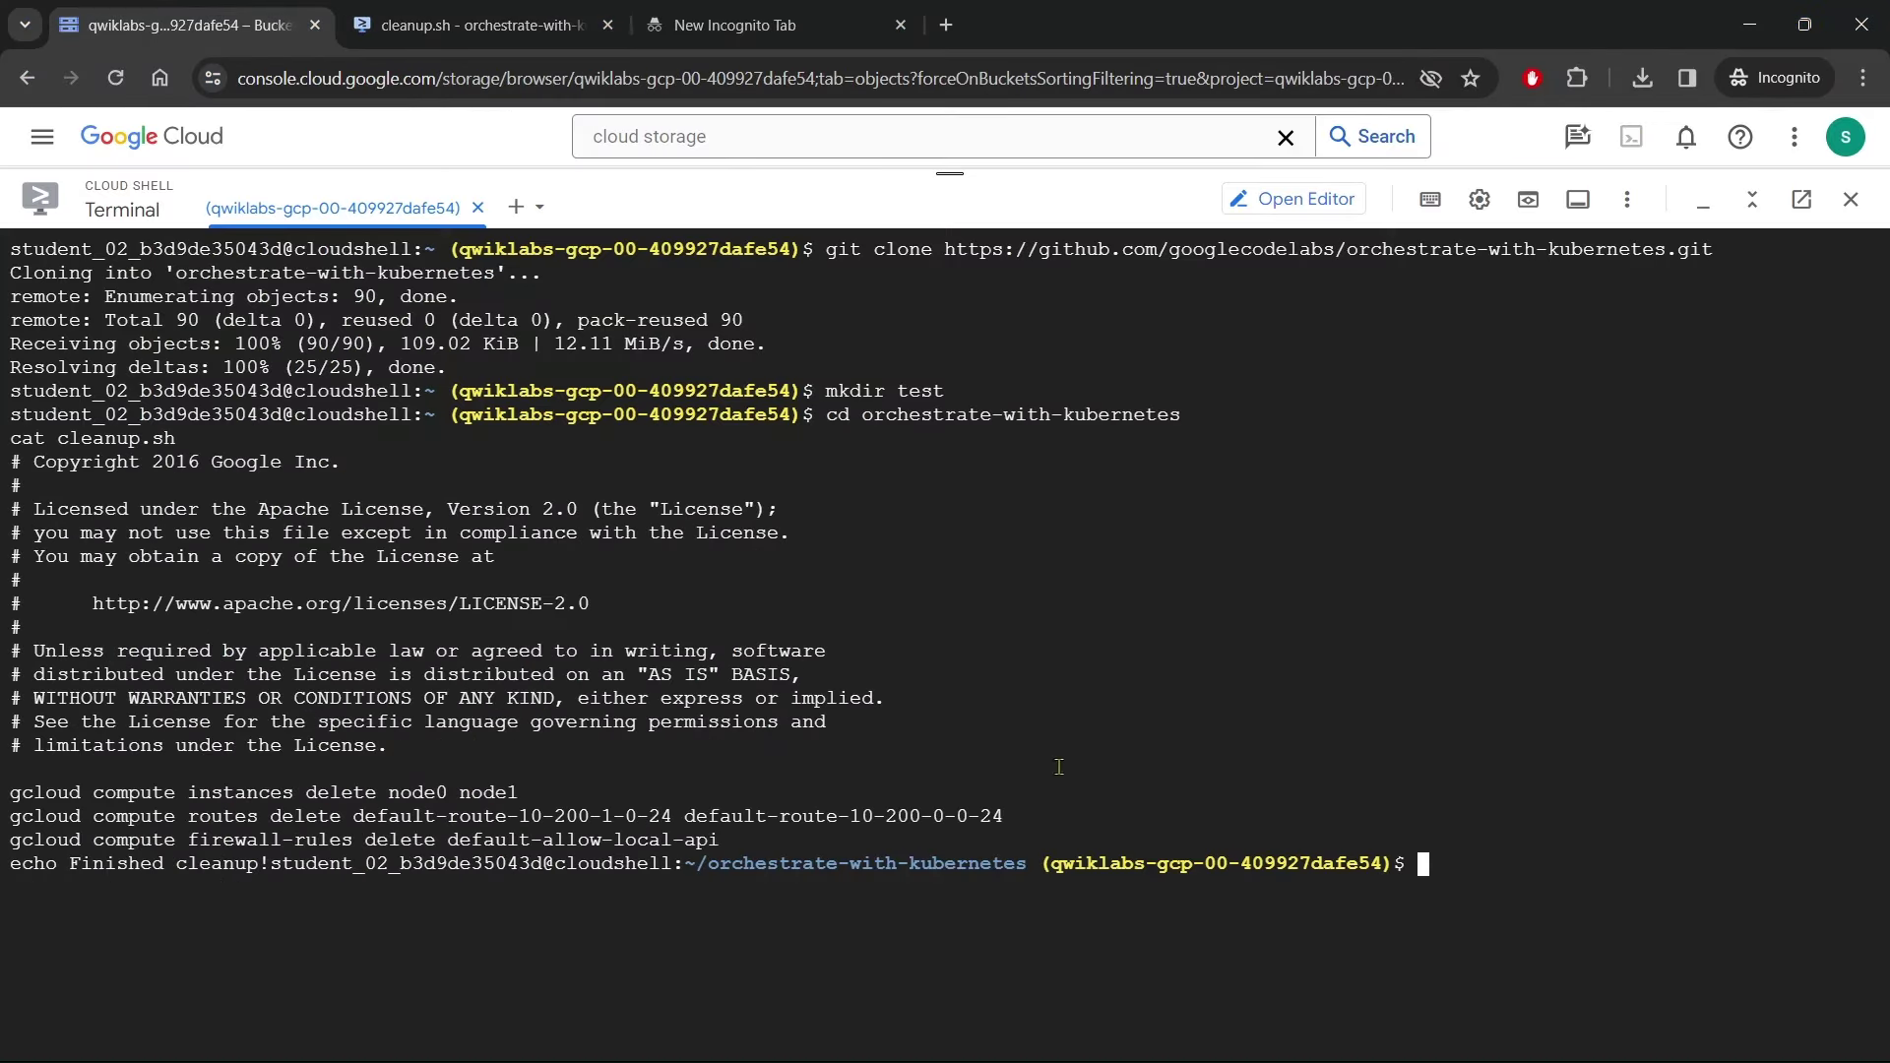
Copy the file name from lab step 10 and create index.html in the editor's orchestrate-with-kubernetes folder
key("alt+Tab")
scroll(1023, 697, "down", 4)
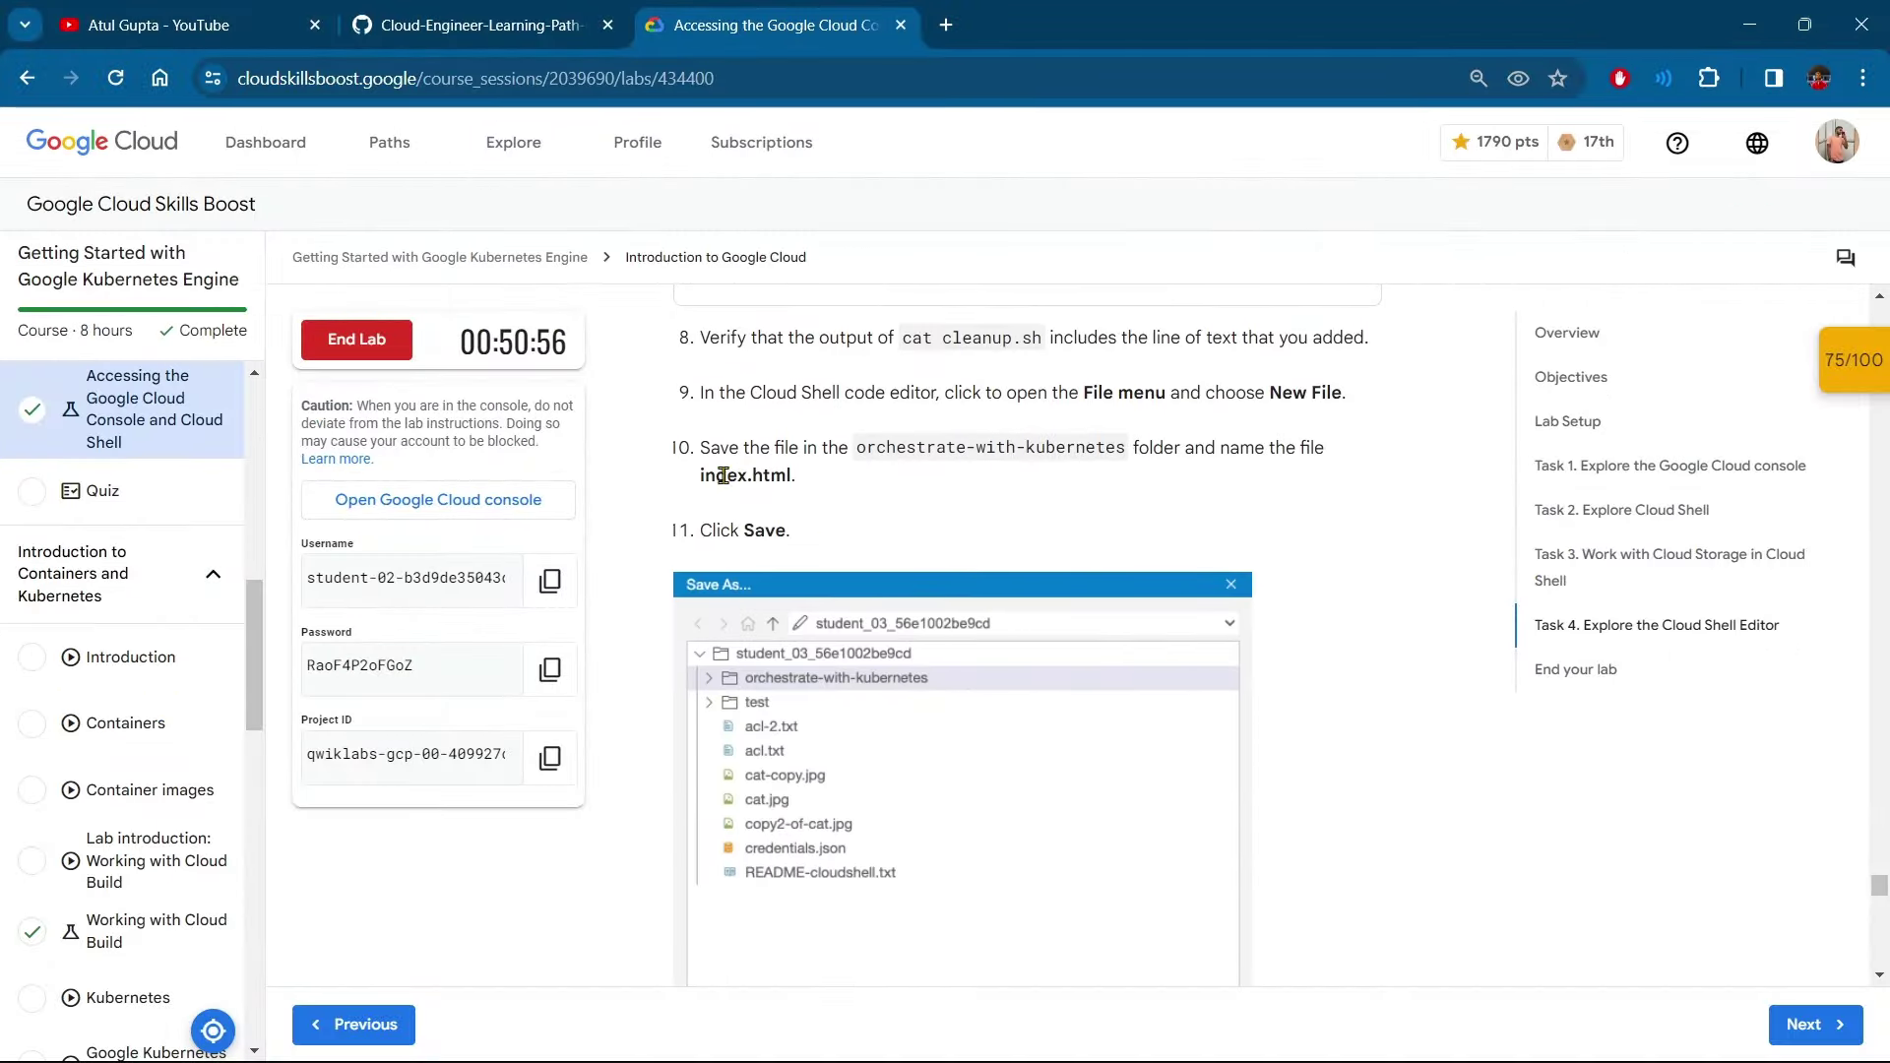
right_click(778, 476)
left_click(834, 494)
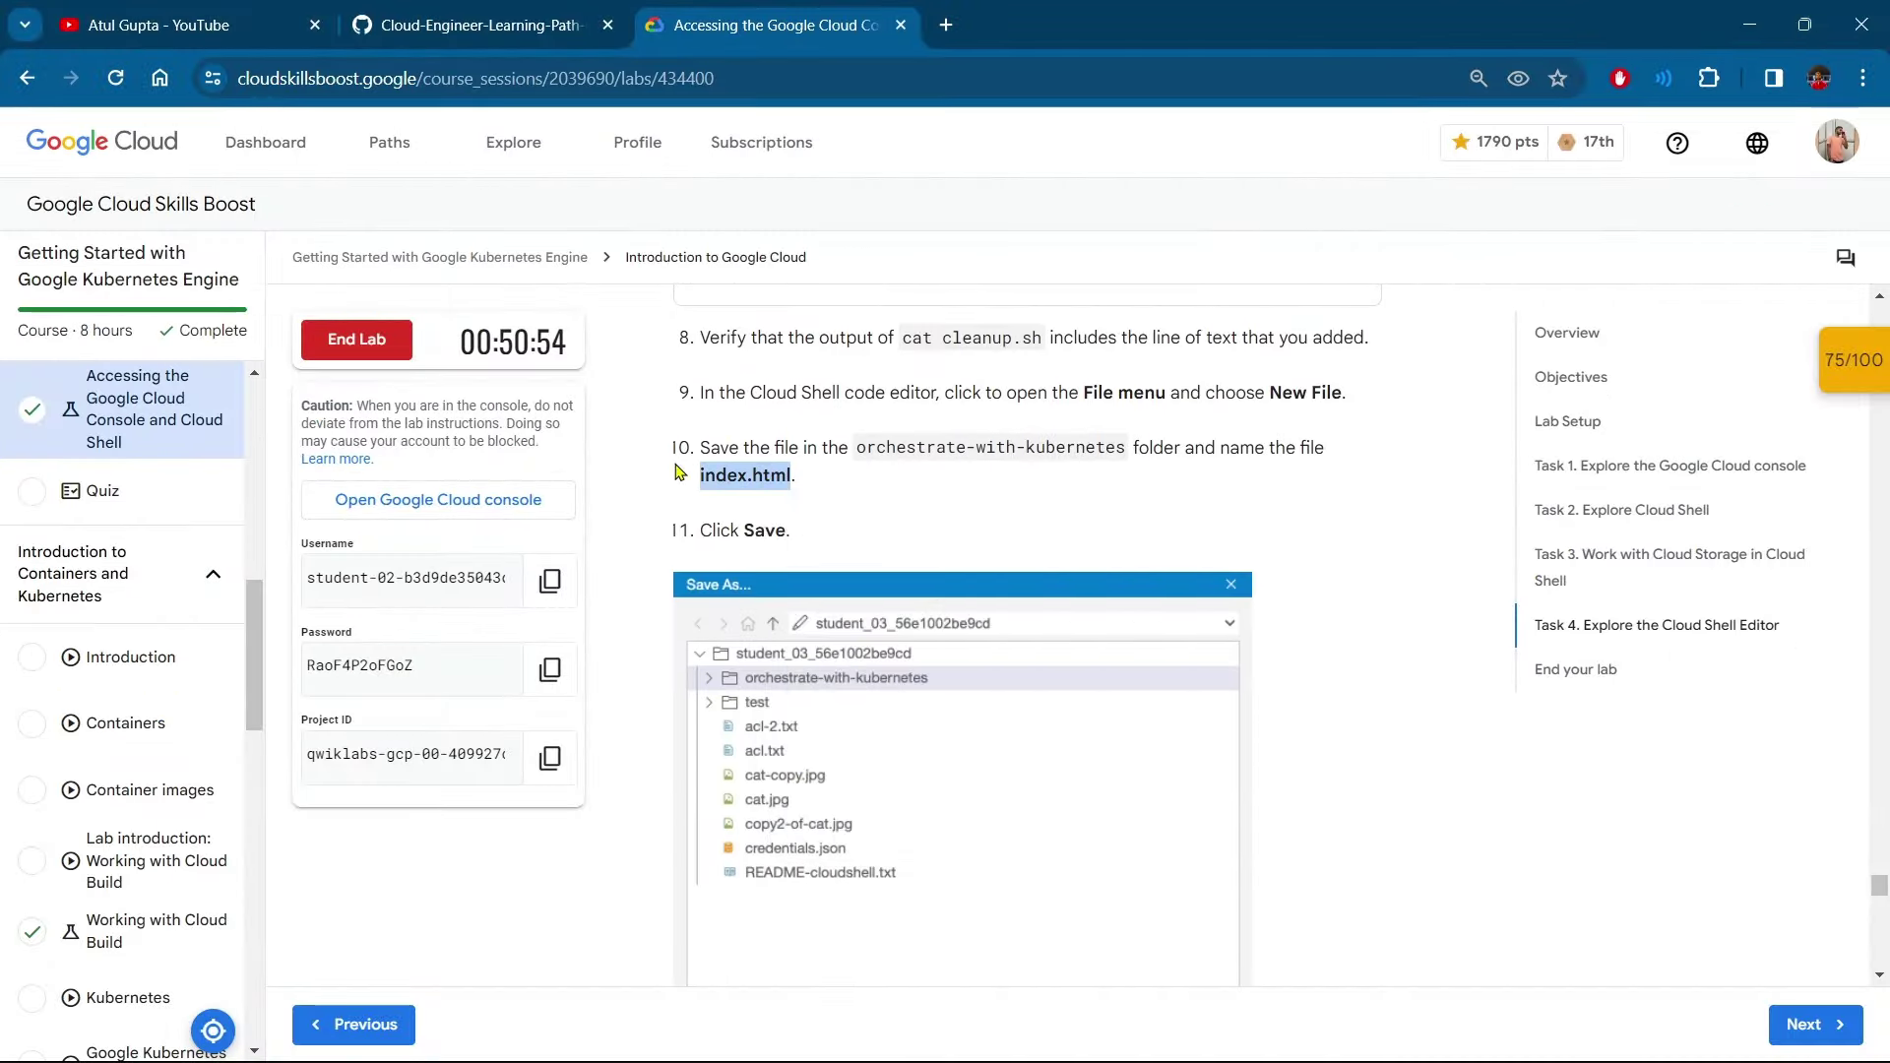
key("alt+Tab")
left_click(440, 29)
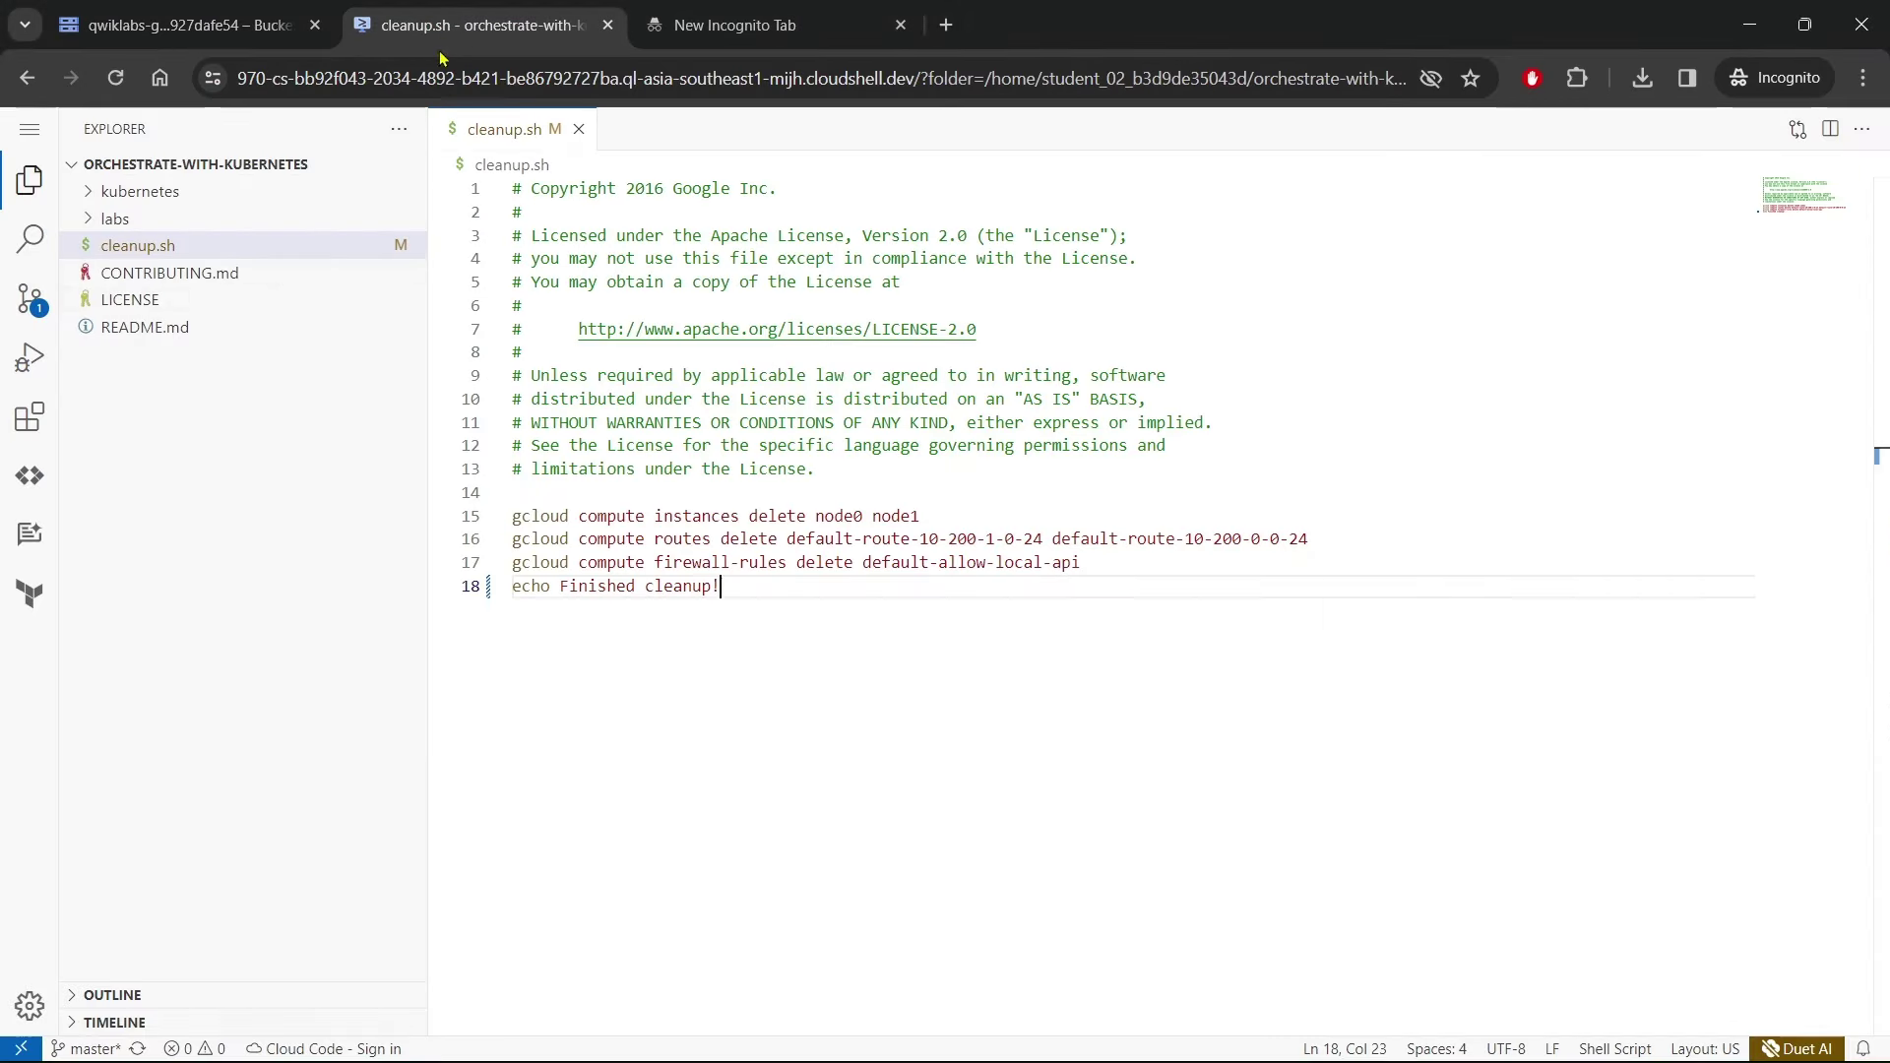
left_click(193, 384)
left_click(320, 163)
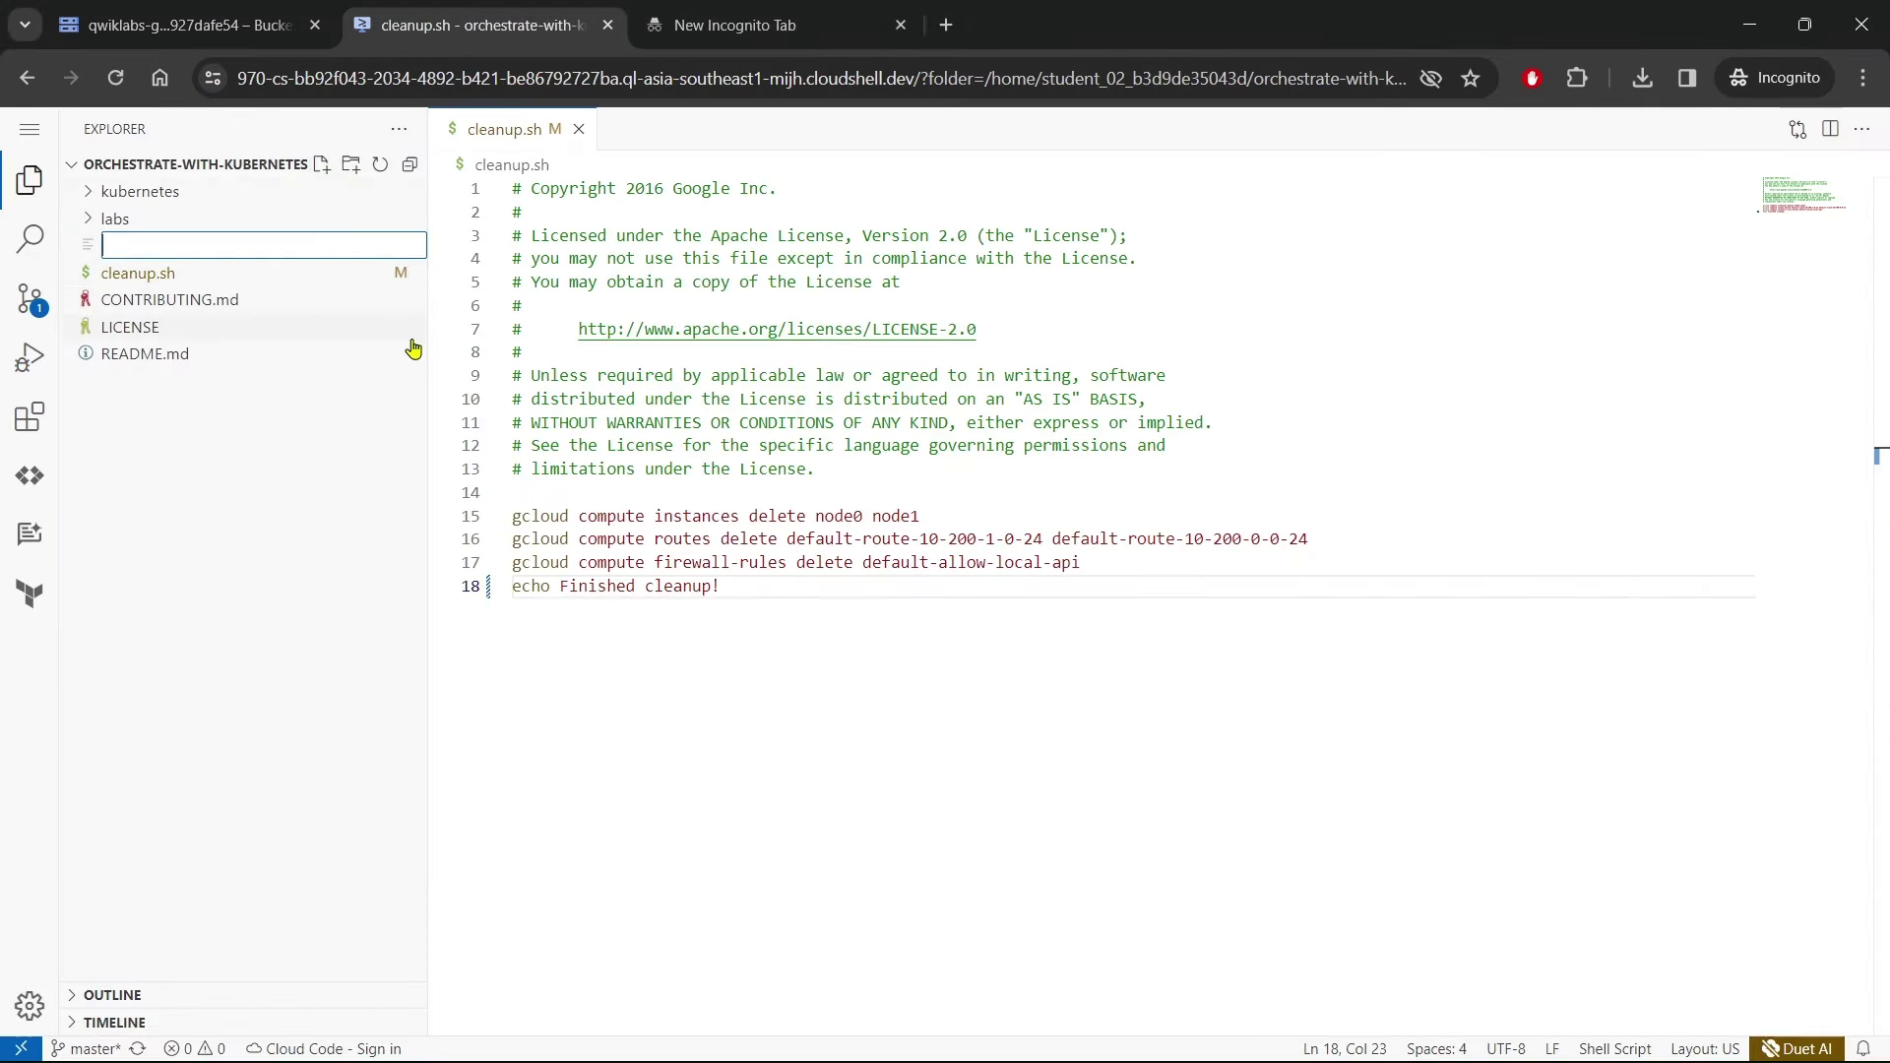
type("index.html")
key("Return")
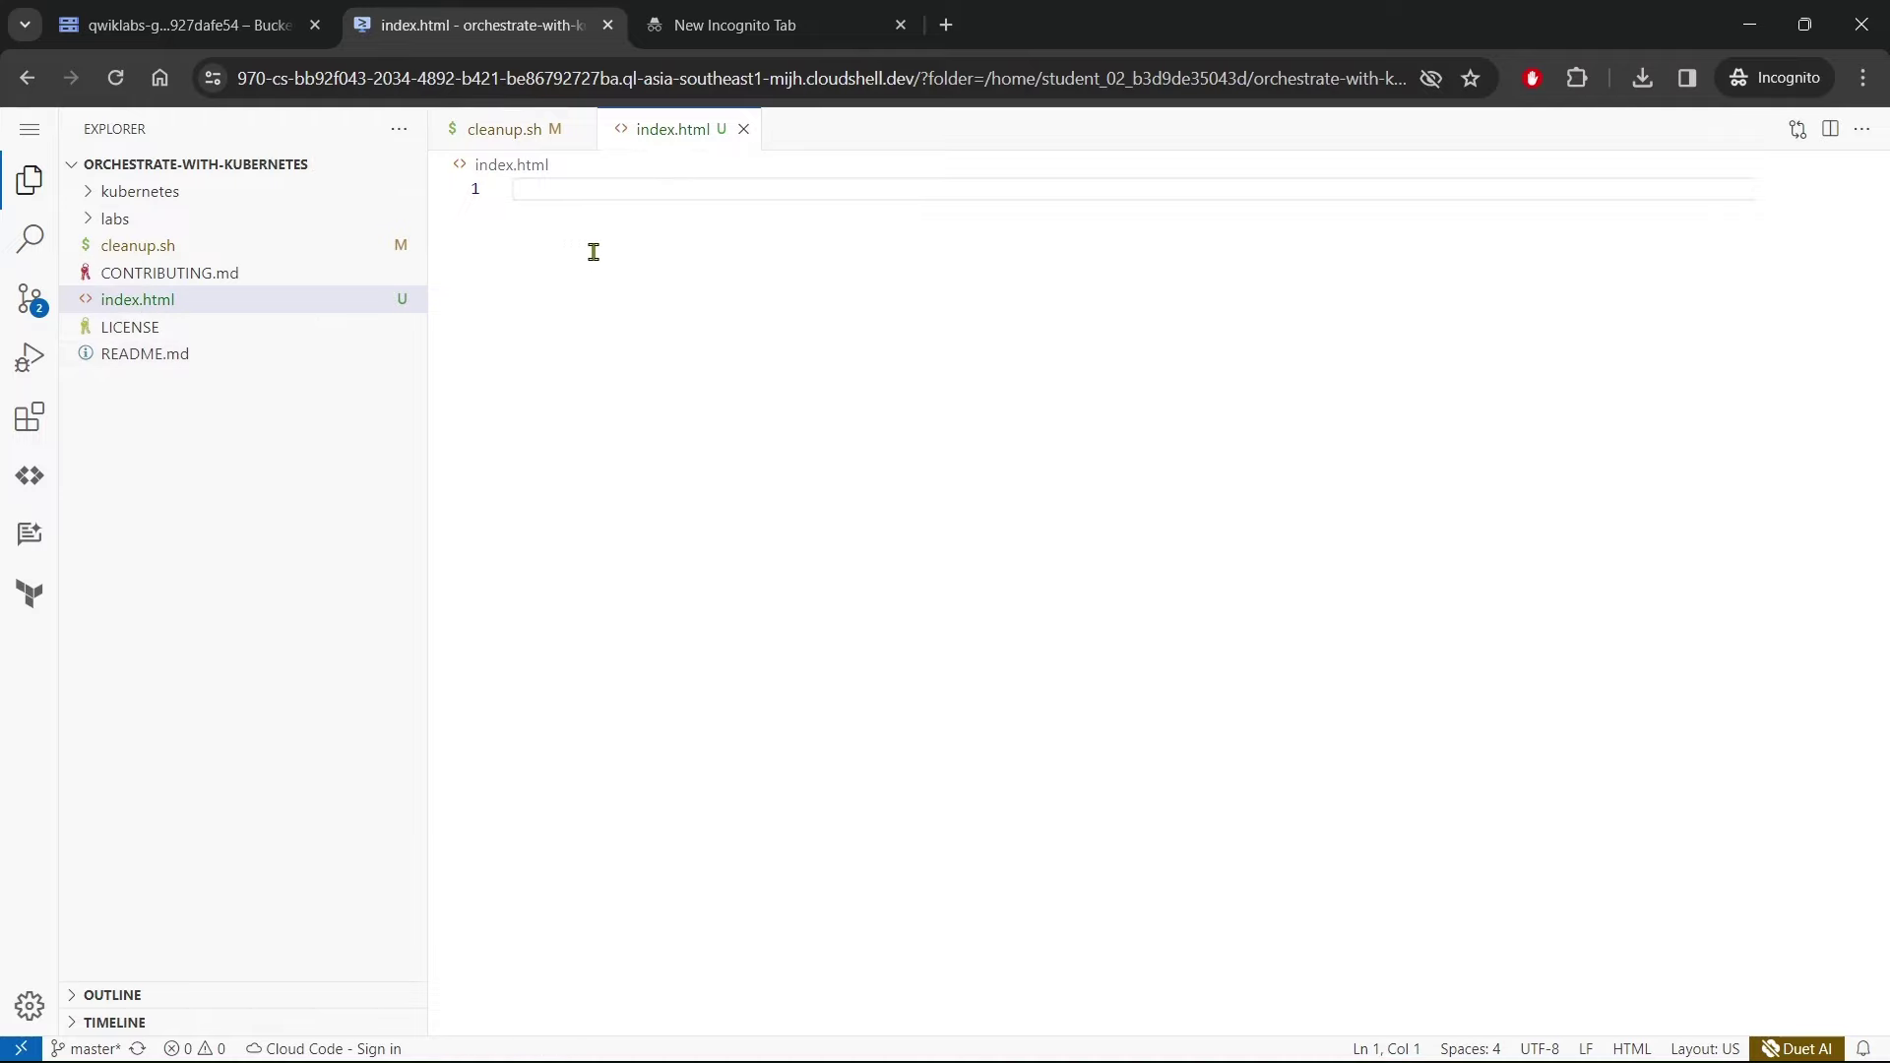
Copy the Cat page HTML from lab step 12 and paste it into index.html
key("alt+Tab")
scroll(999, 624, "down", 6)
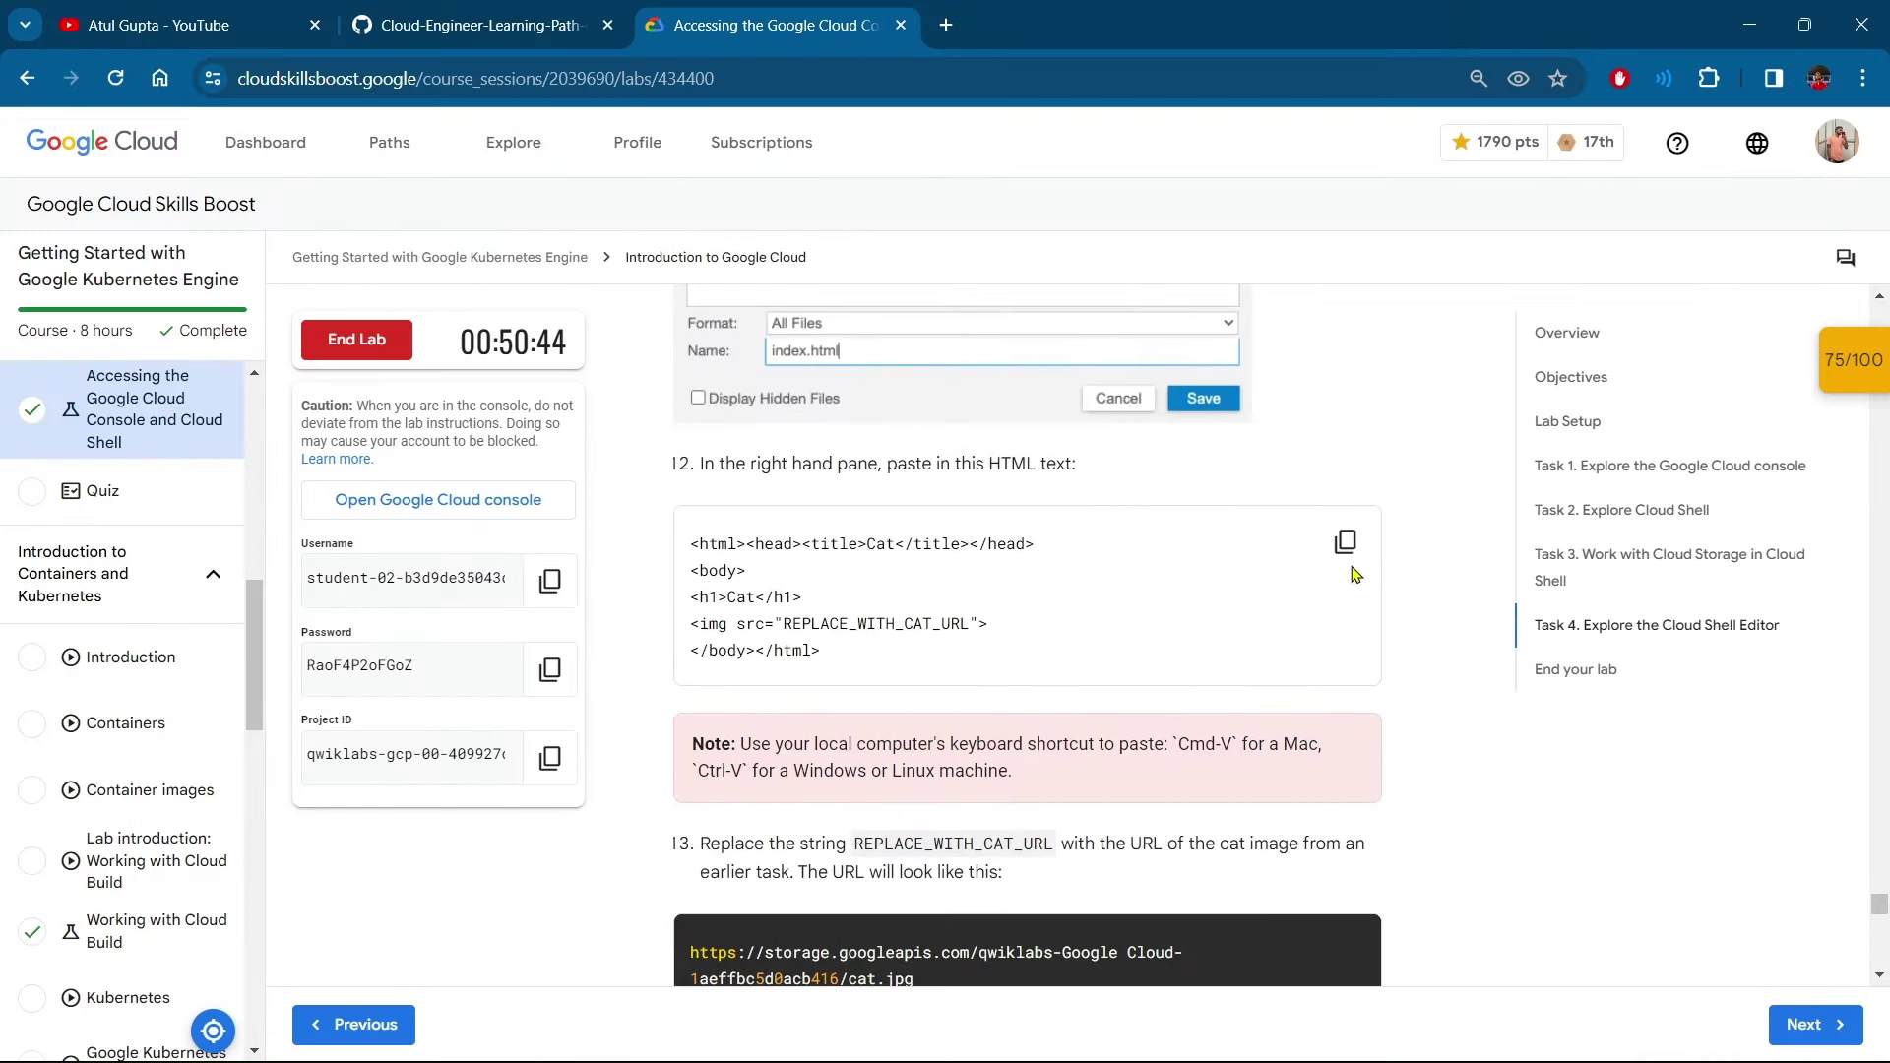
left_click_drag(701, 459, 1078, 462)
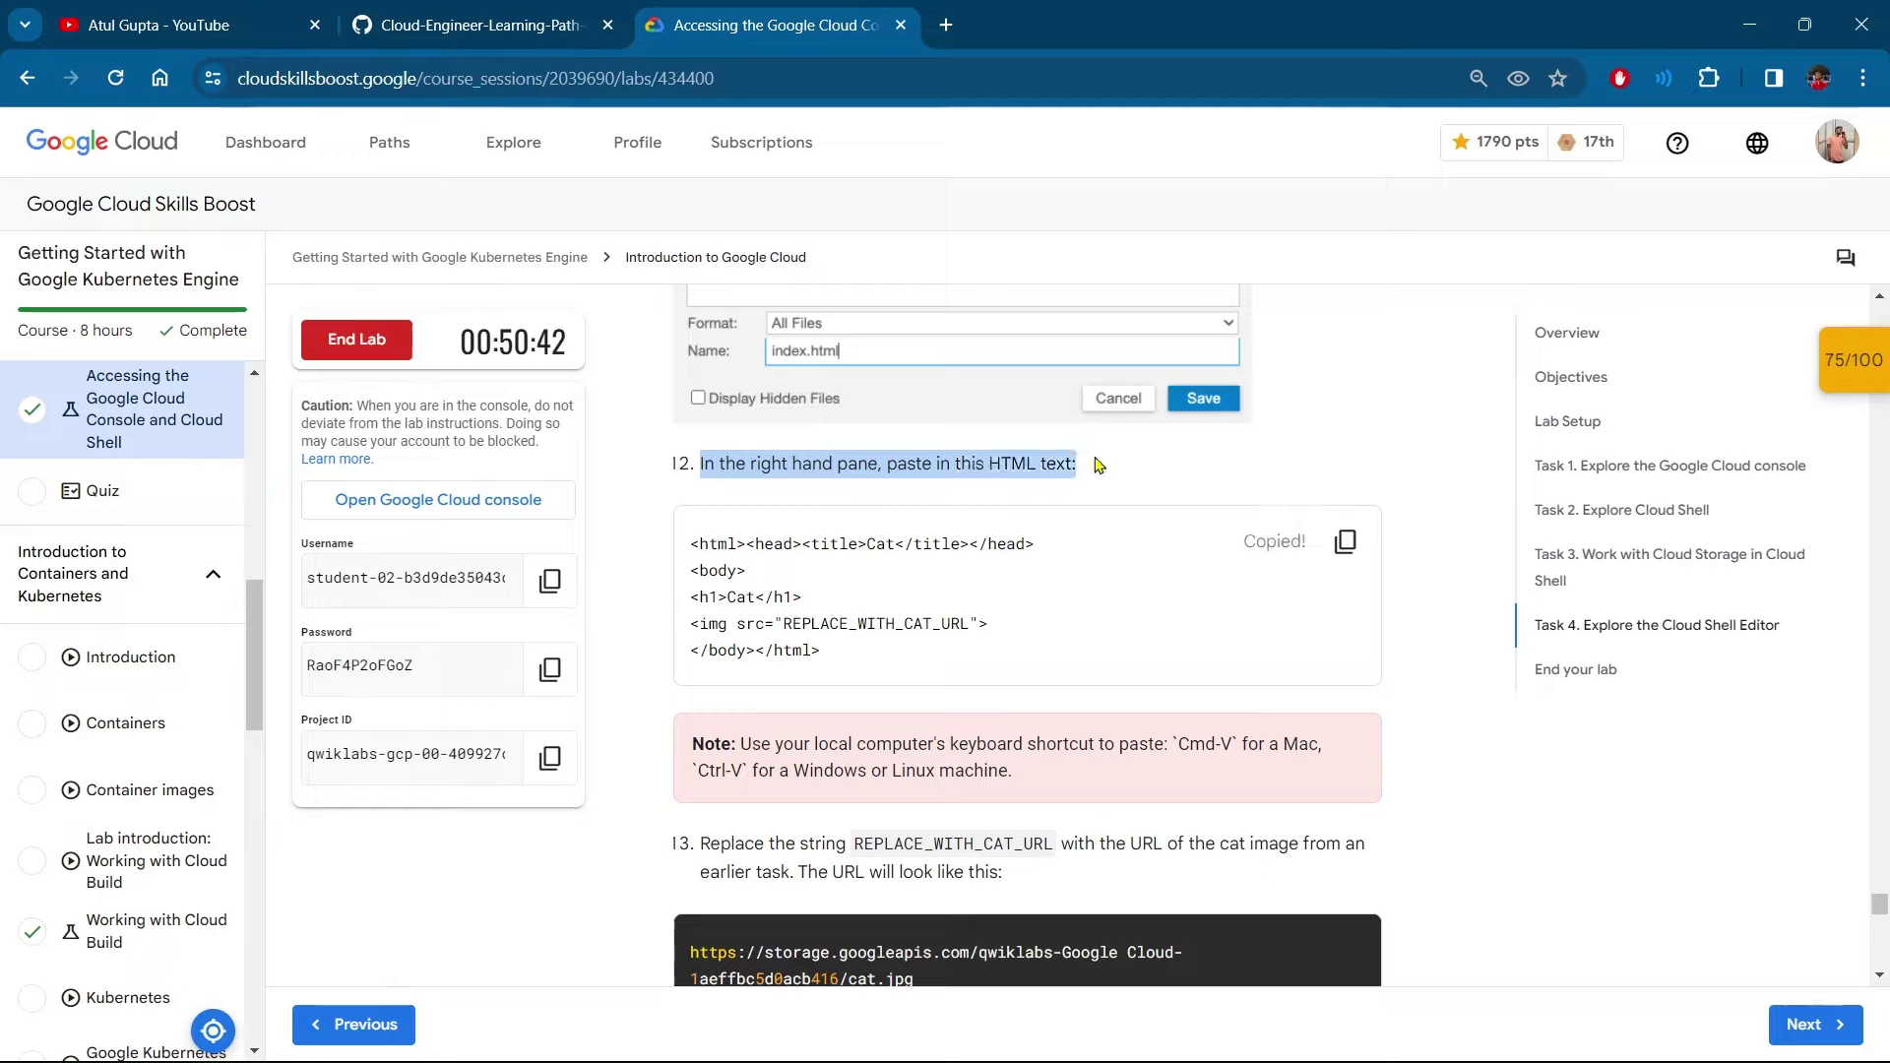
left_click(949, 485)
key("alt+Tab")
key("ctrl+v")
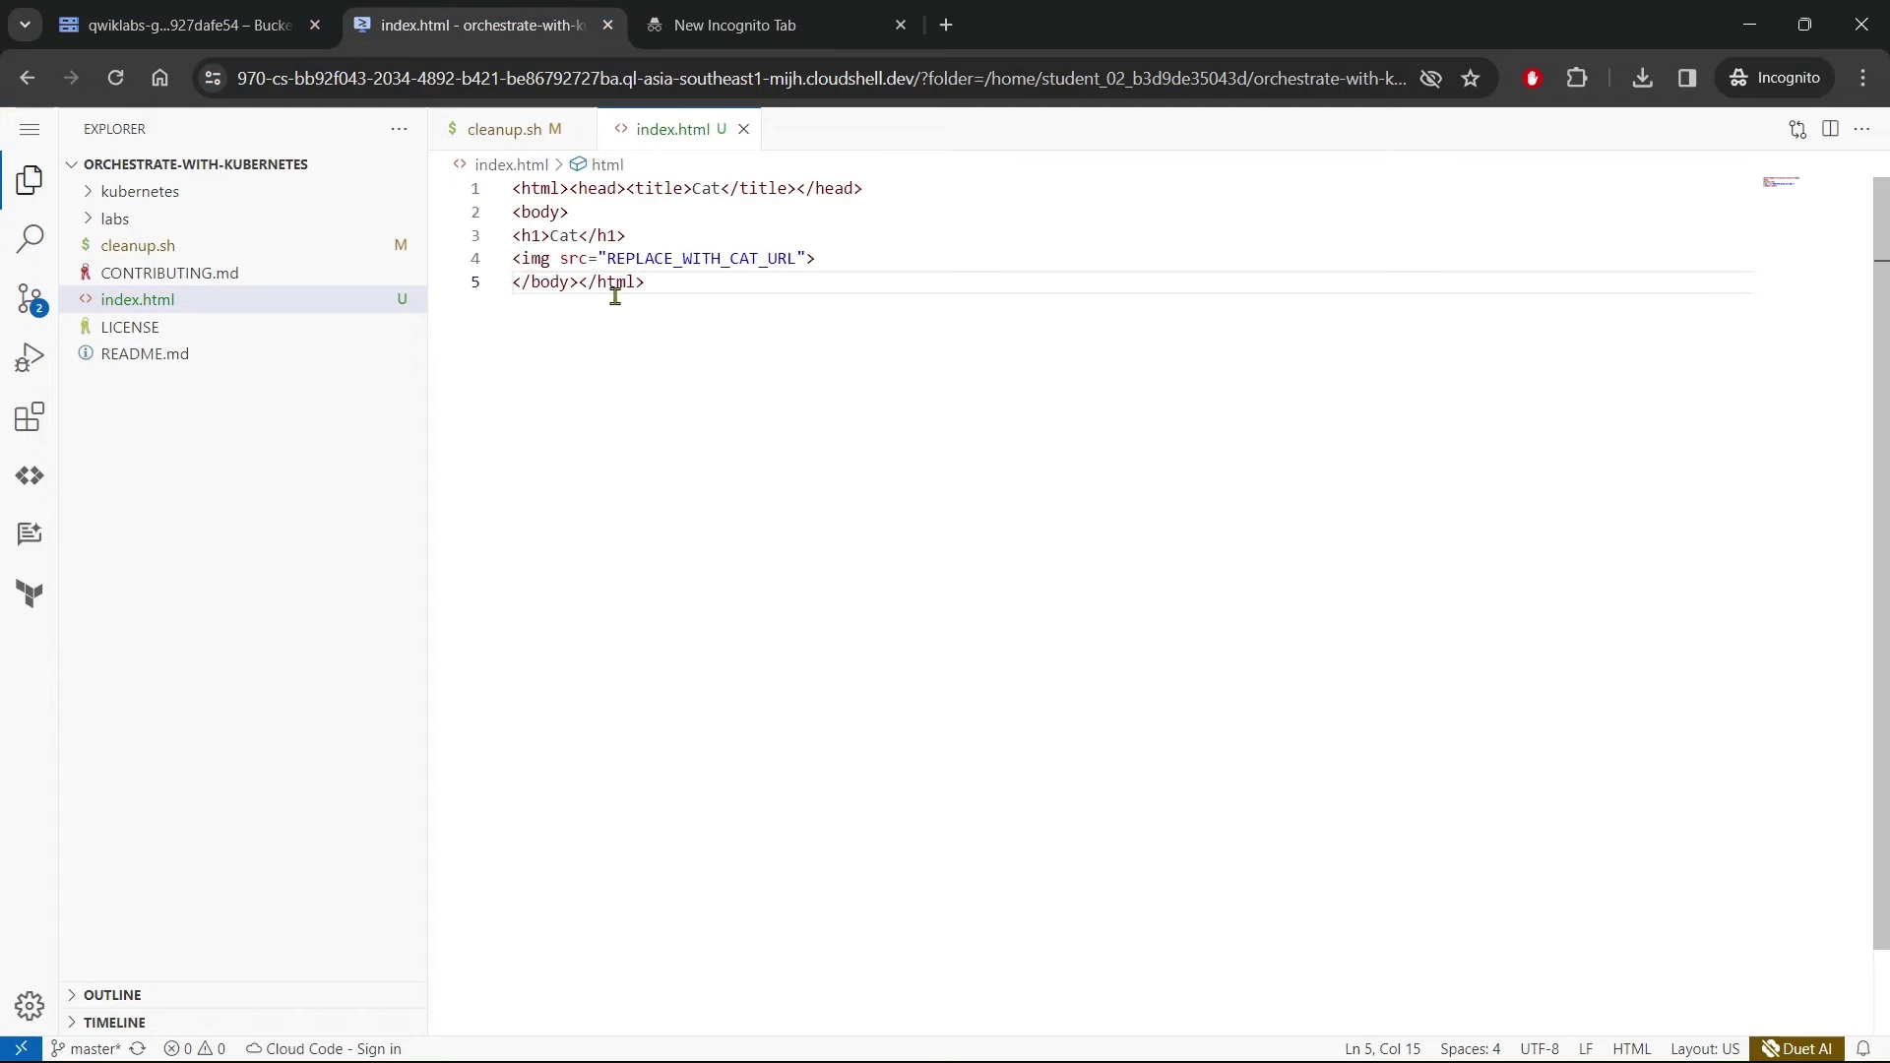
Replace REPLACE_WITH_CAT_URL in index.html with the cat.jpg storage URL cut from the spare incognito tab, closing that tab
left_click(707, 33)
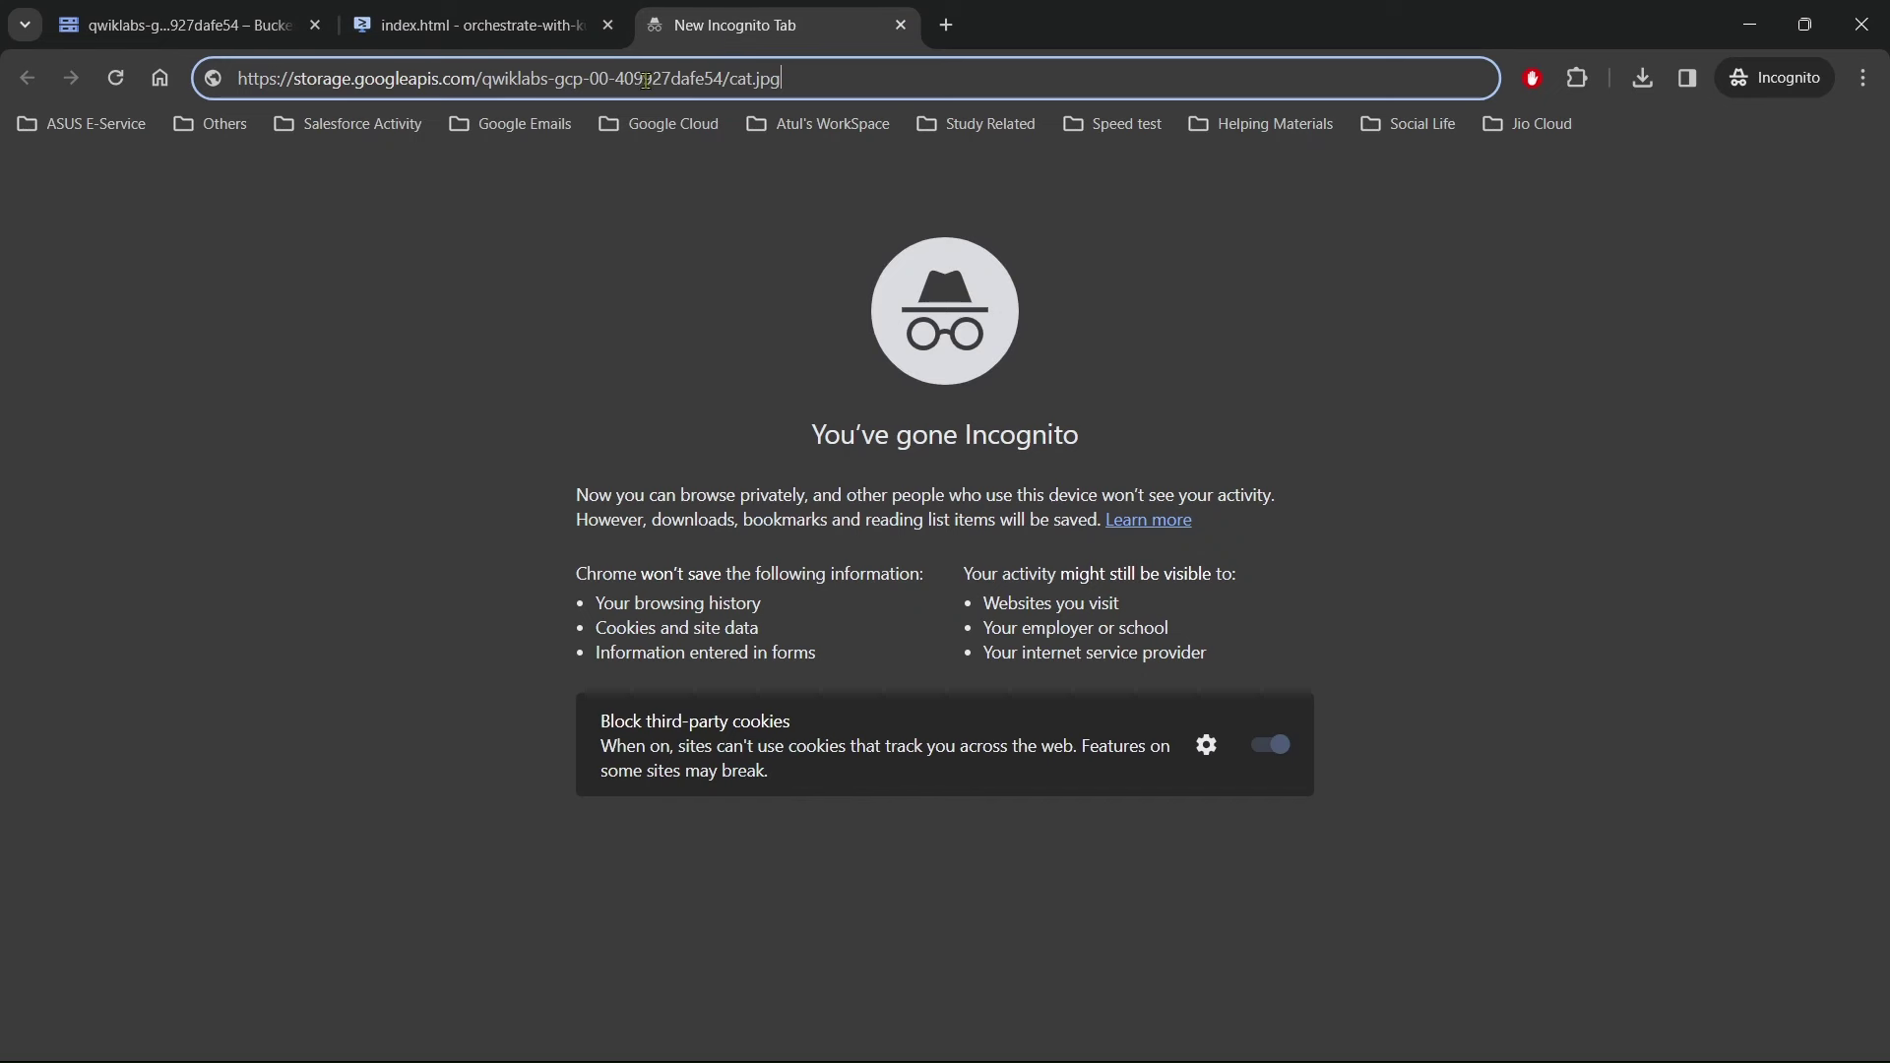
left_click(760, 91)
key("ctrl+x")
key("ctrl+w")
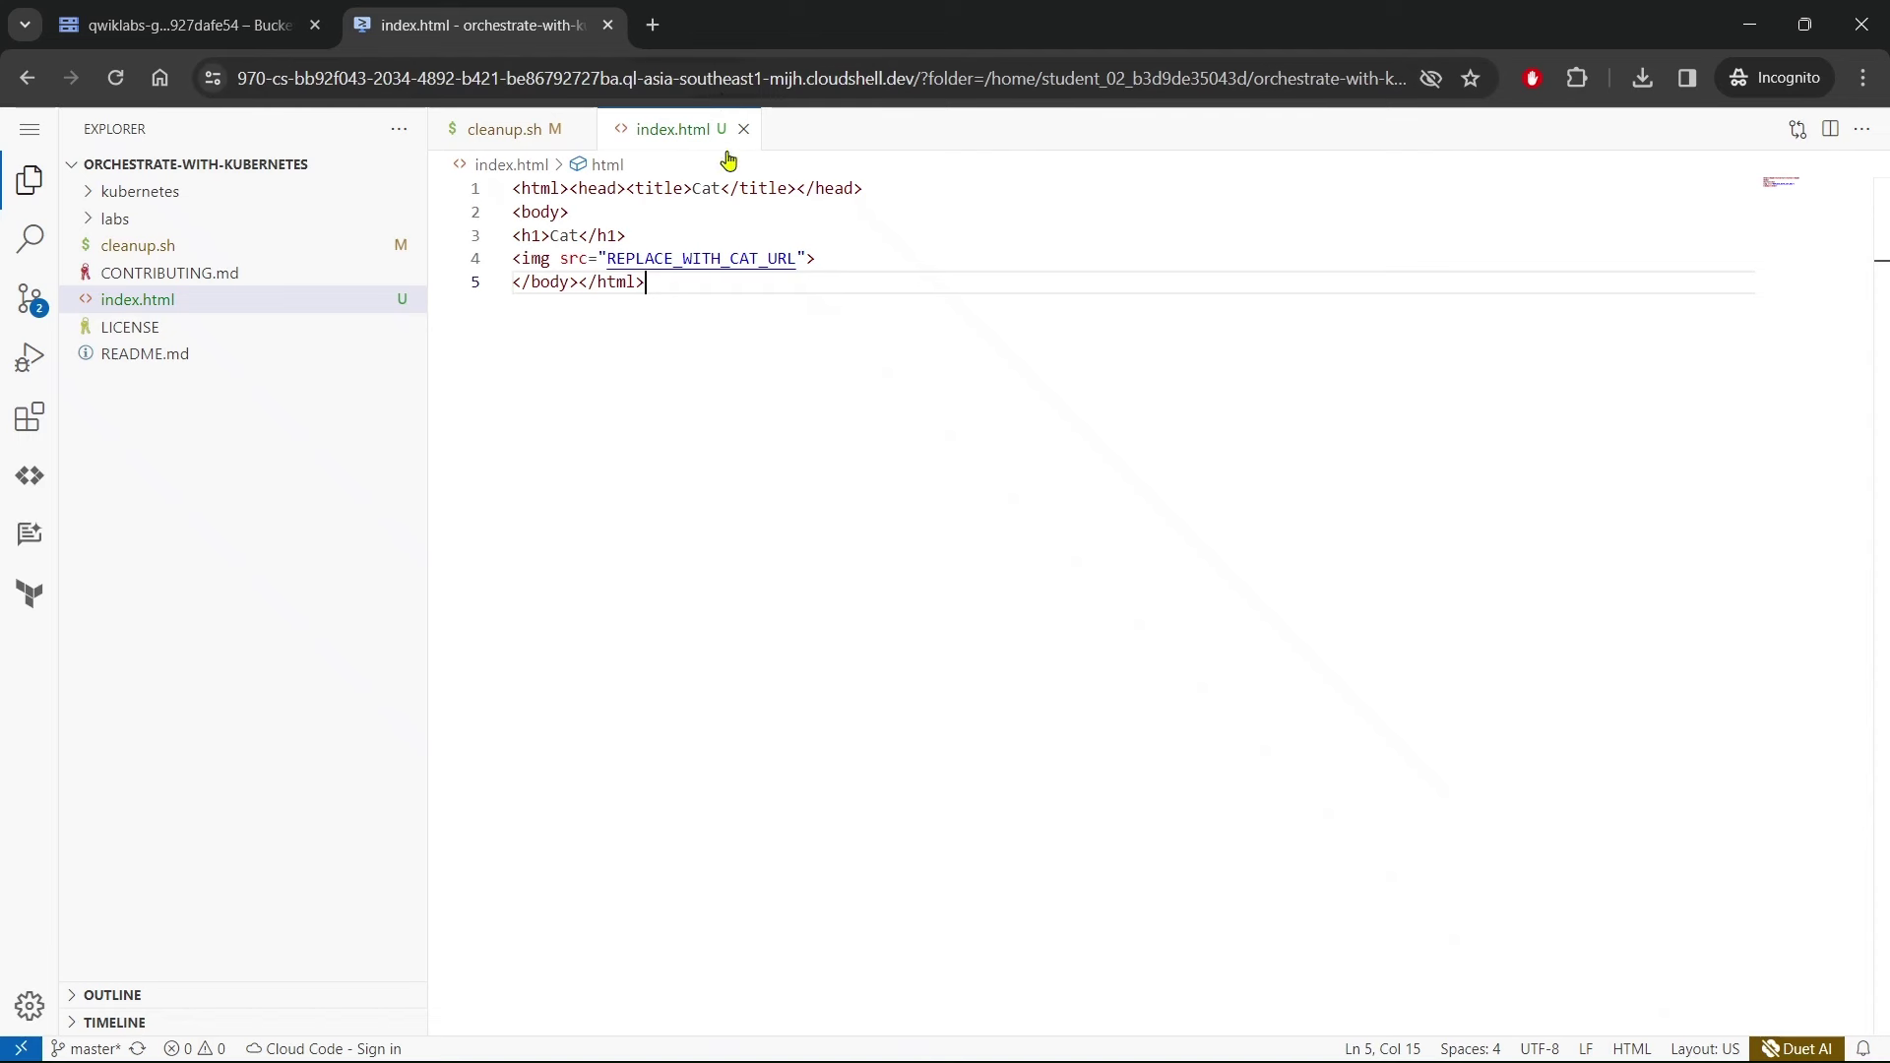
double_click(729, 259)
key("ctrl+v")
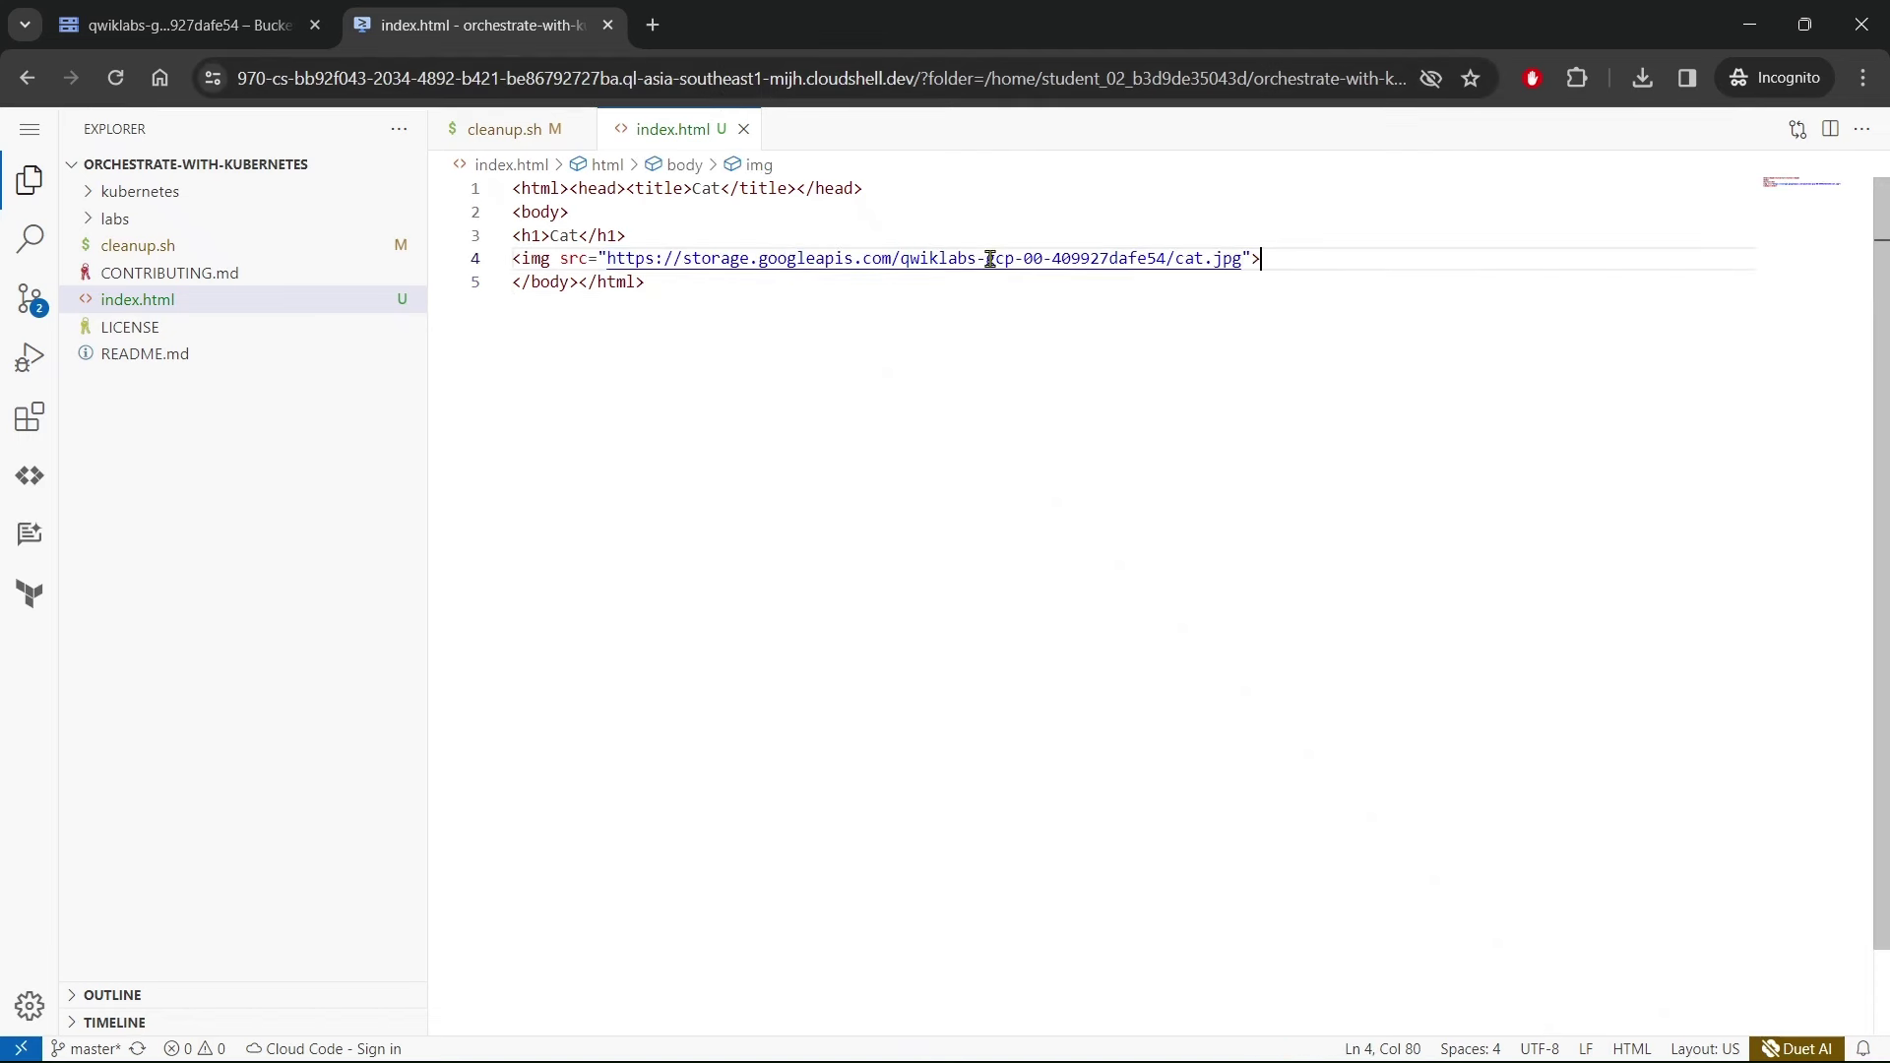
Copy the nginx installation commands from lab step 16 and switch back to the Cloud Shell Editor window
key("alt+Tab")
scroll(815, 541, "down", 7)
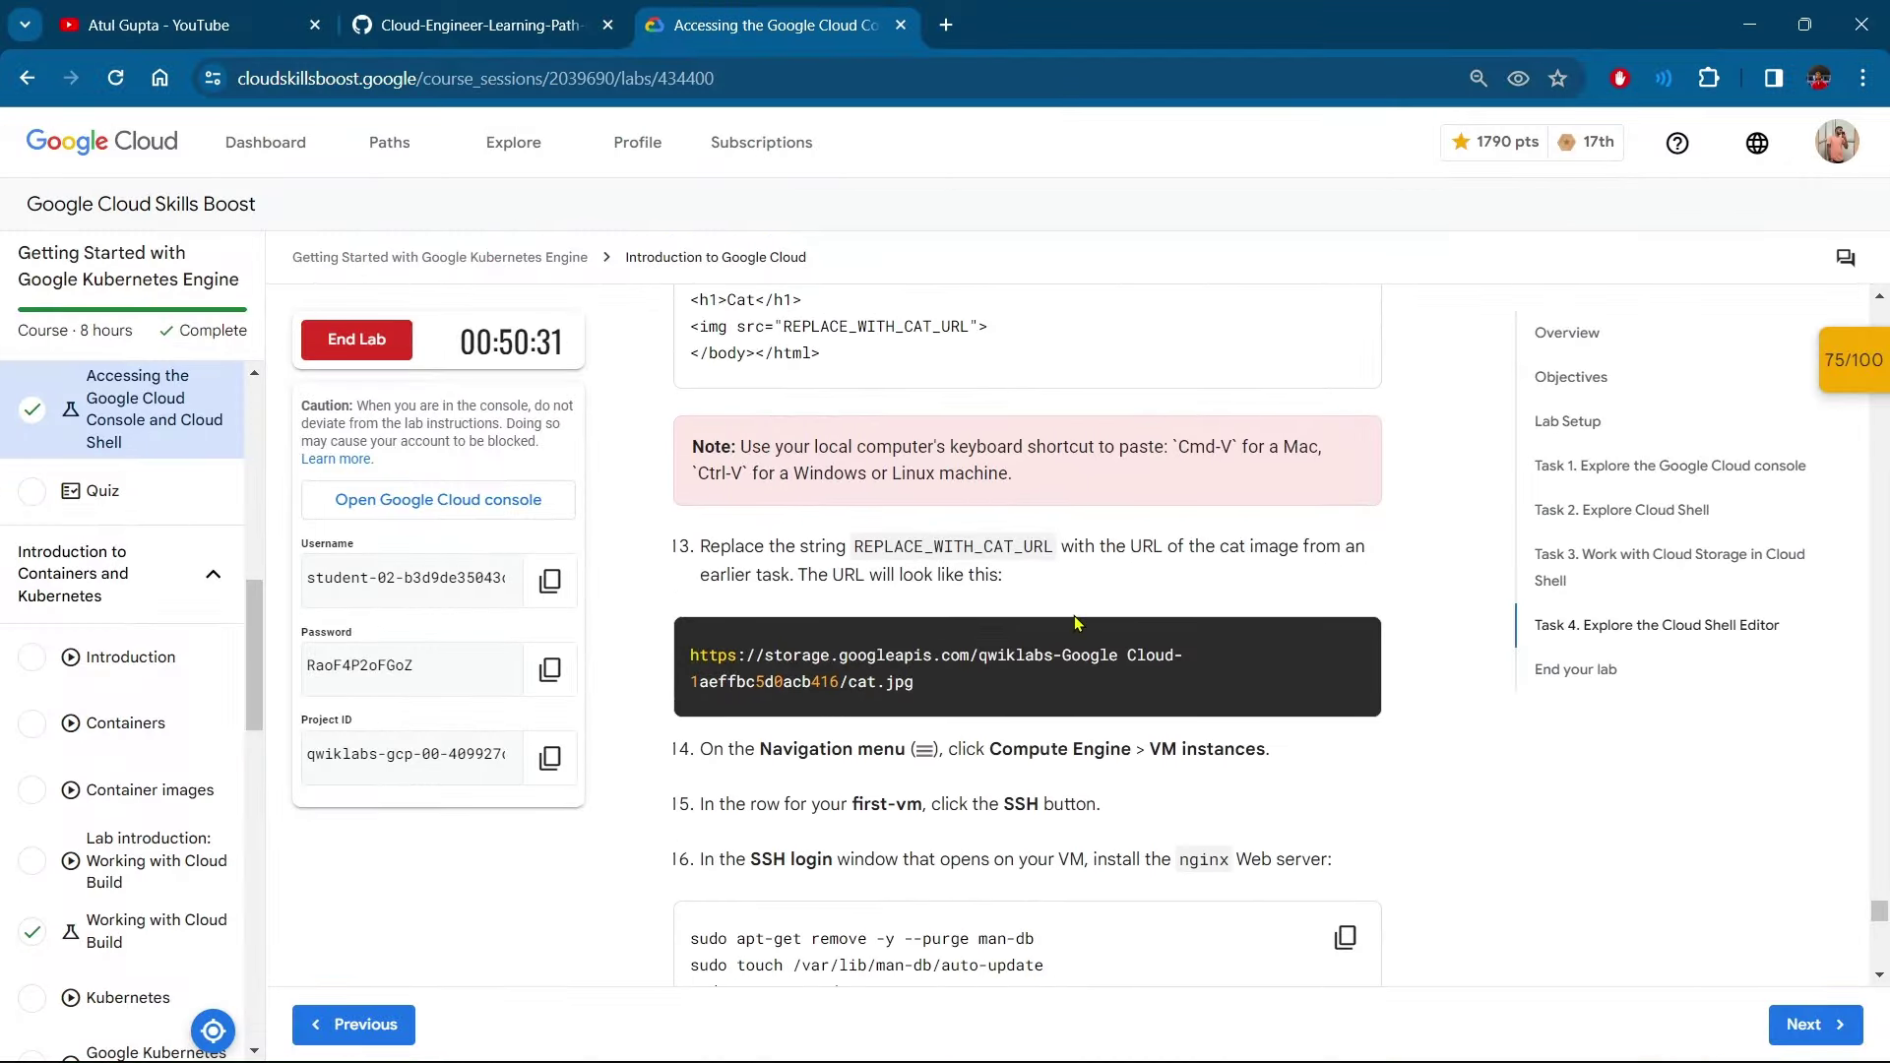
left_click_drag(701, 489, 1162, 506)
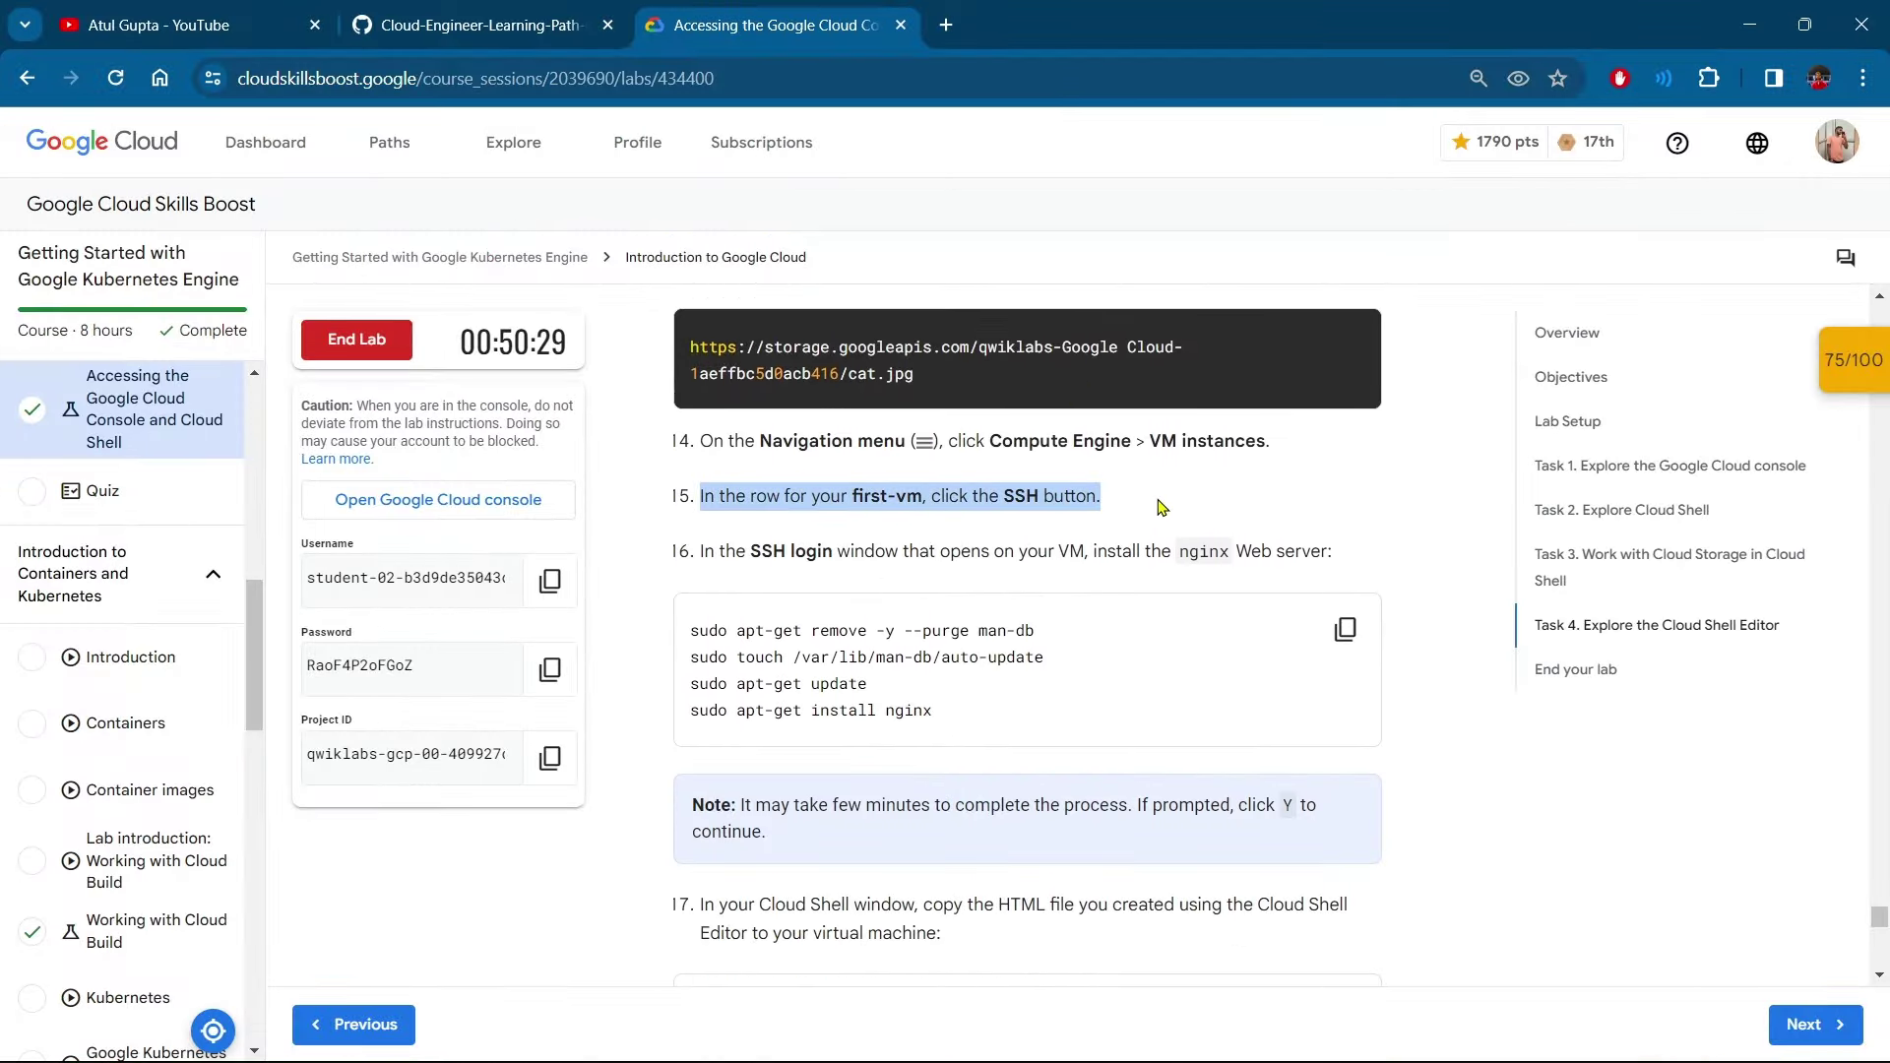
left_click(1193, 554)
scroll(1361, 537, "down", 2)
left_click(1344, 497)
key("alt+Tab")
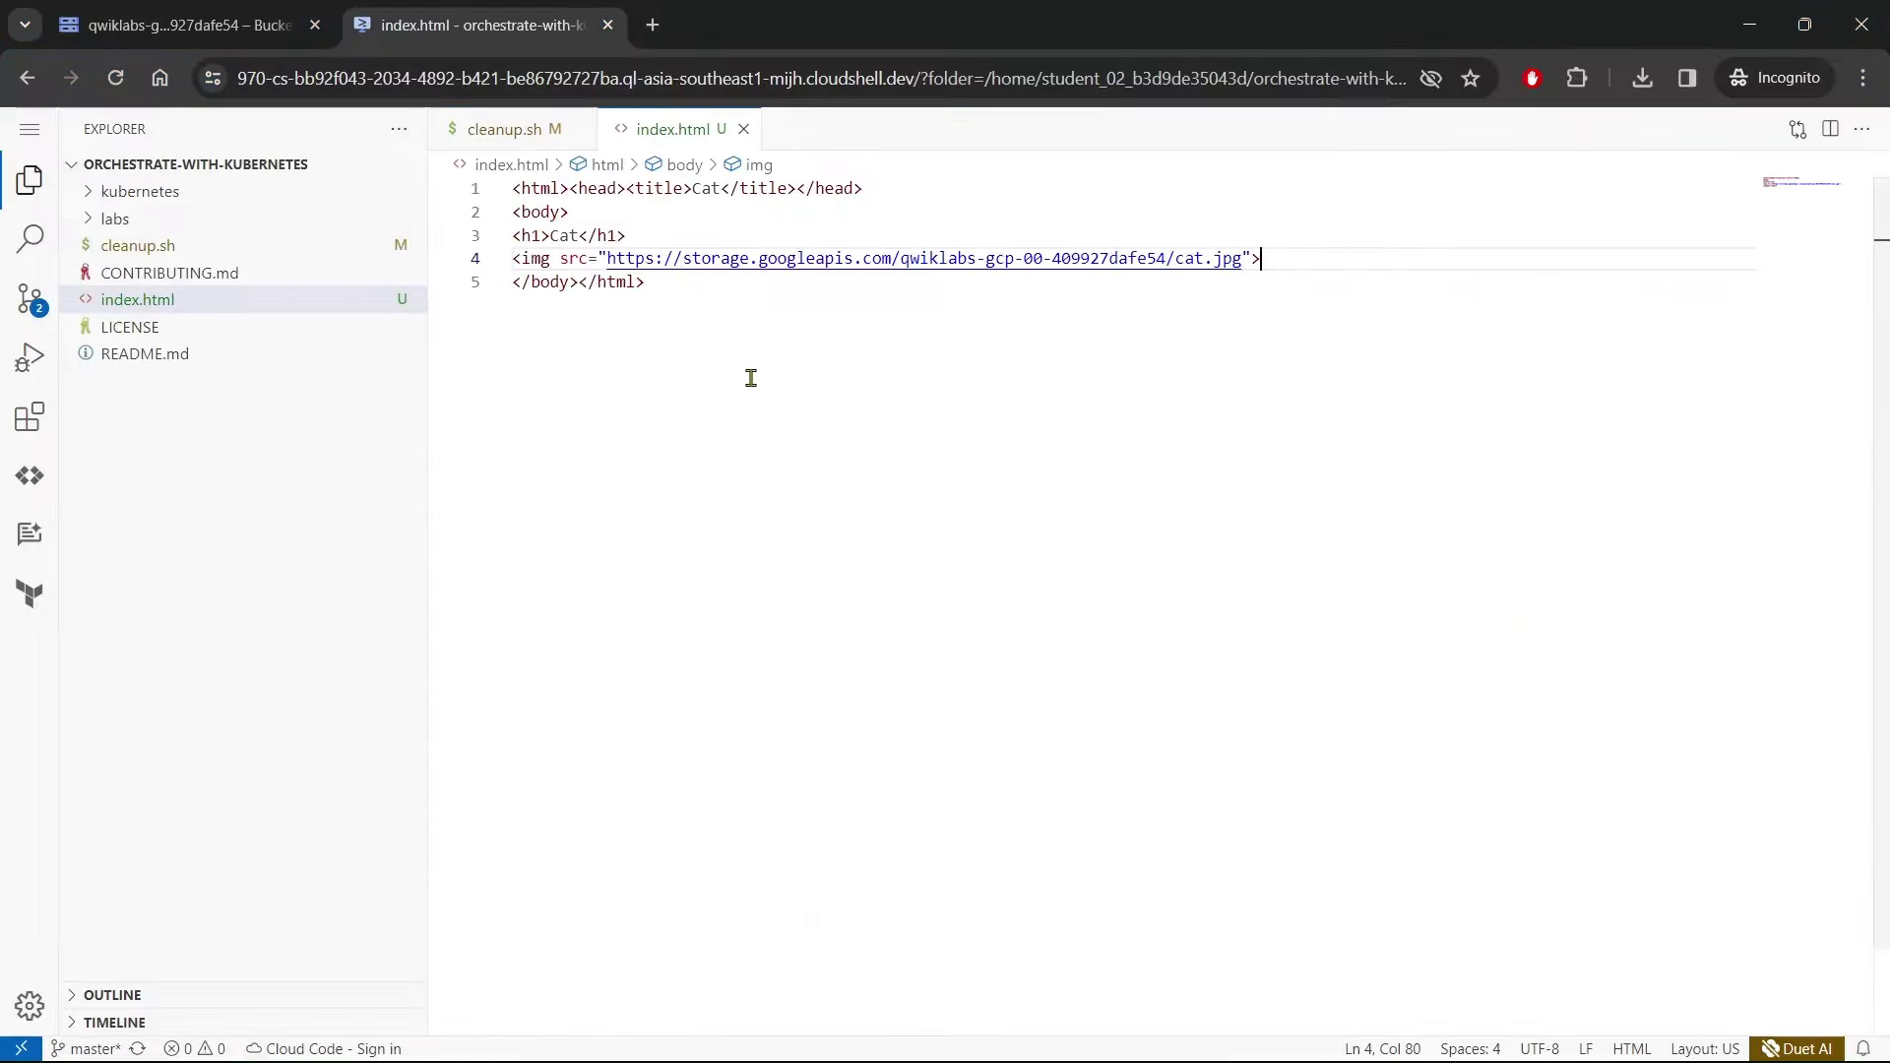
Search the Google Cloud console for "vm ins", open the VM instances page and shrink the Cloud Shell pane
left_click(237, 28)
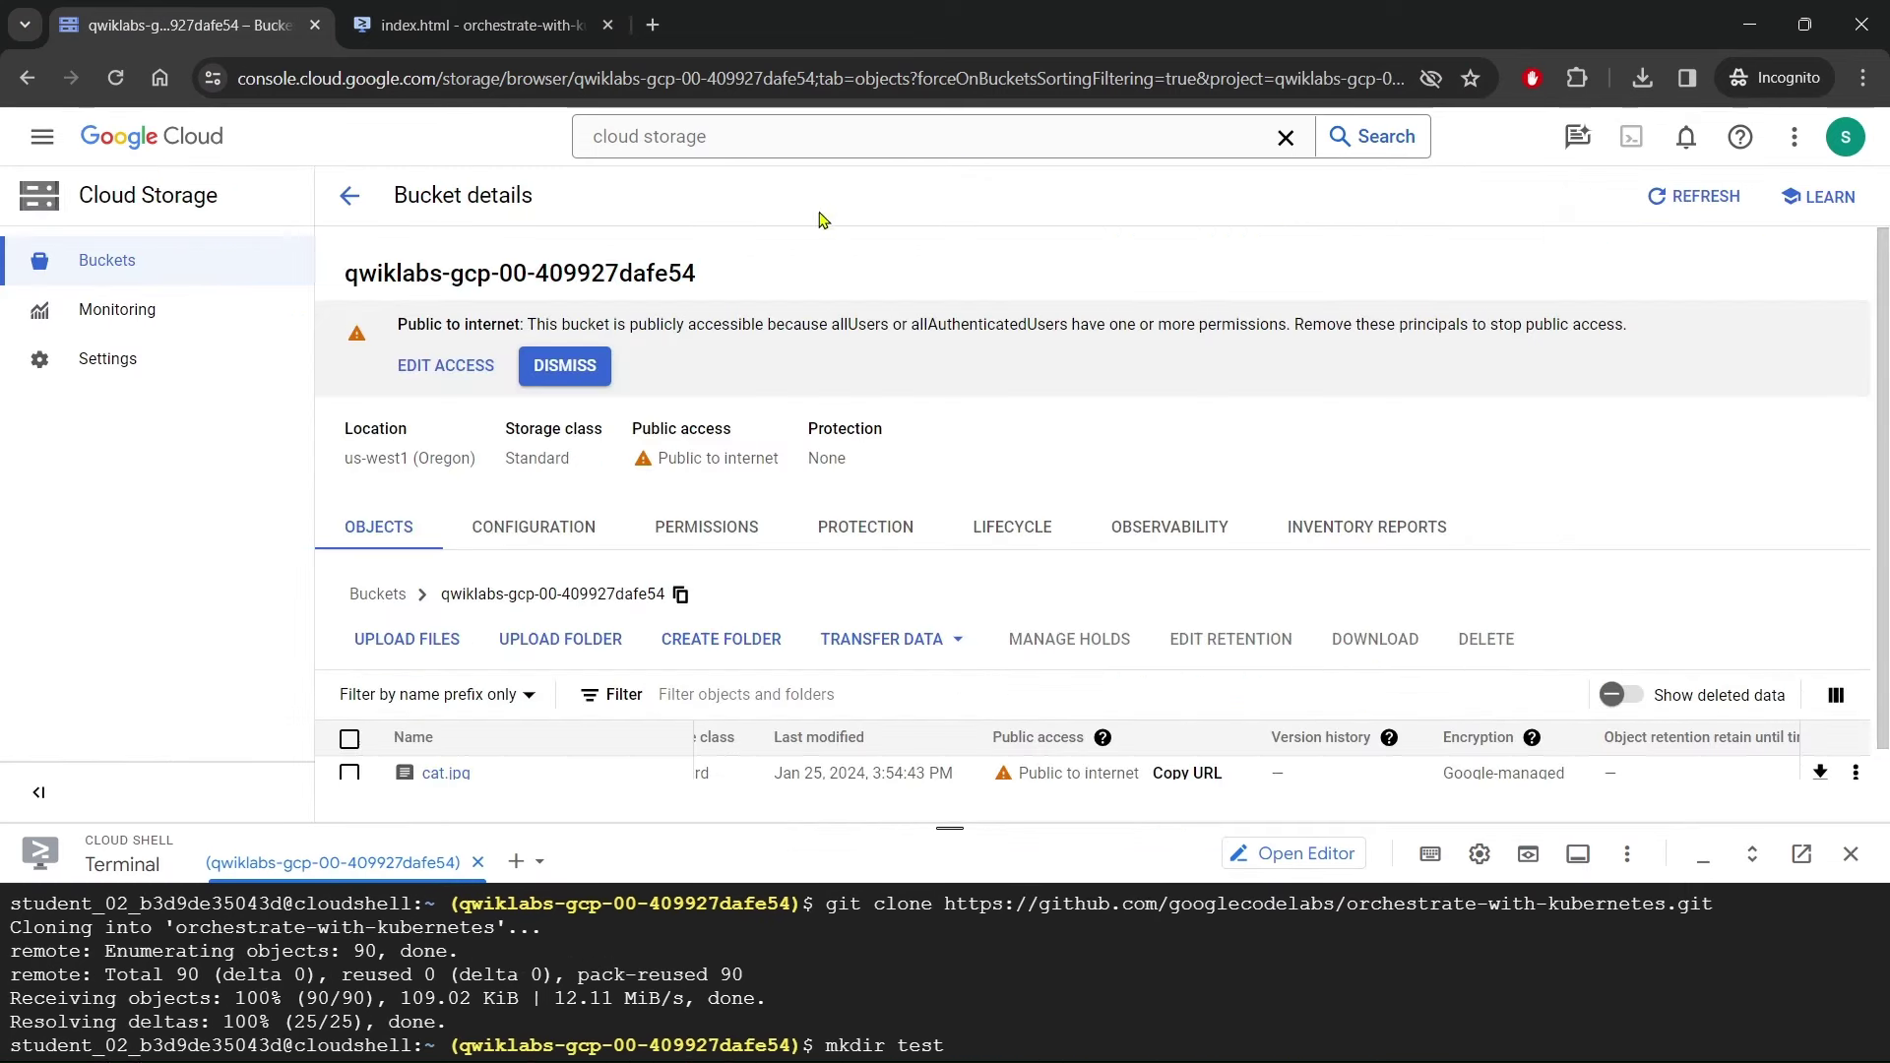
left_click(704, 141)
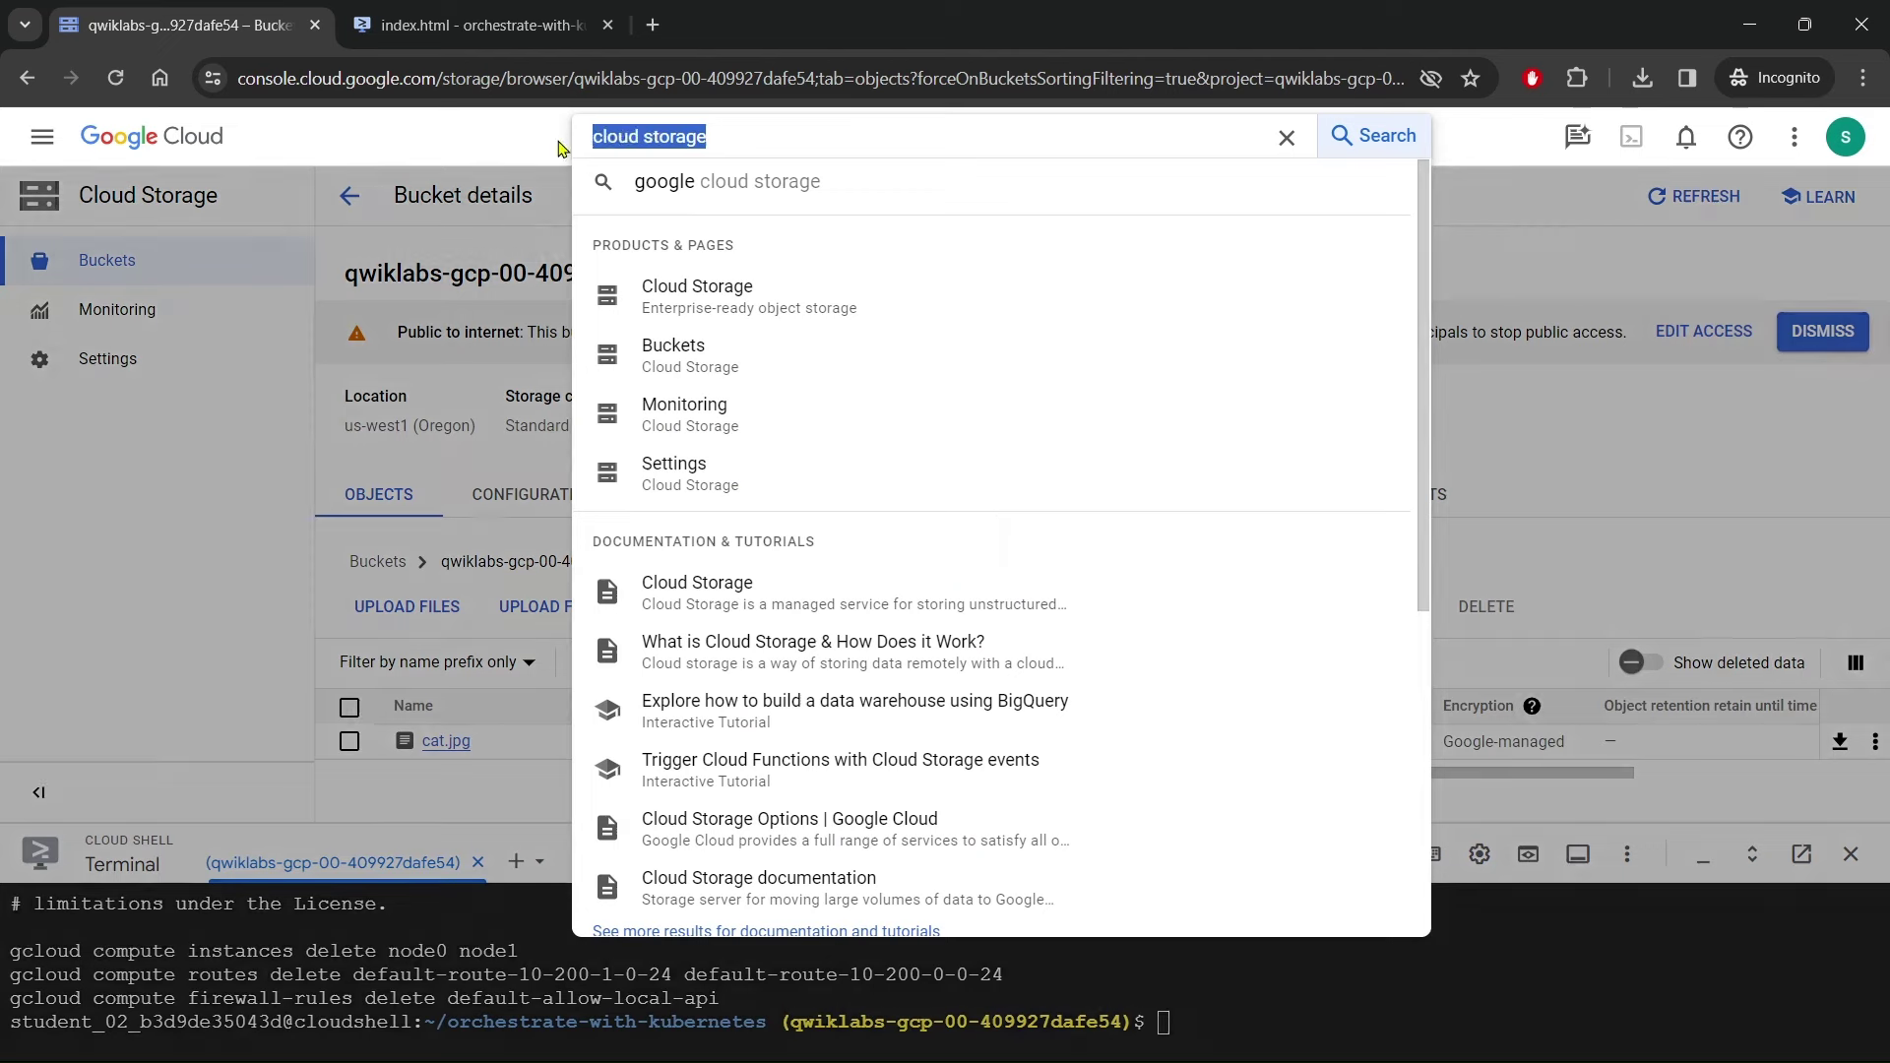
type("vm ins")
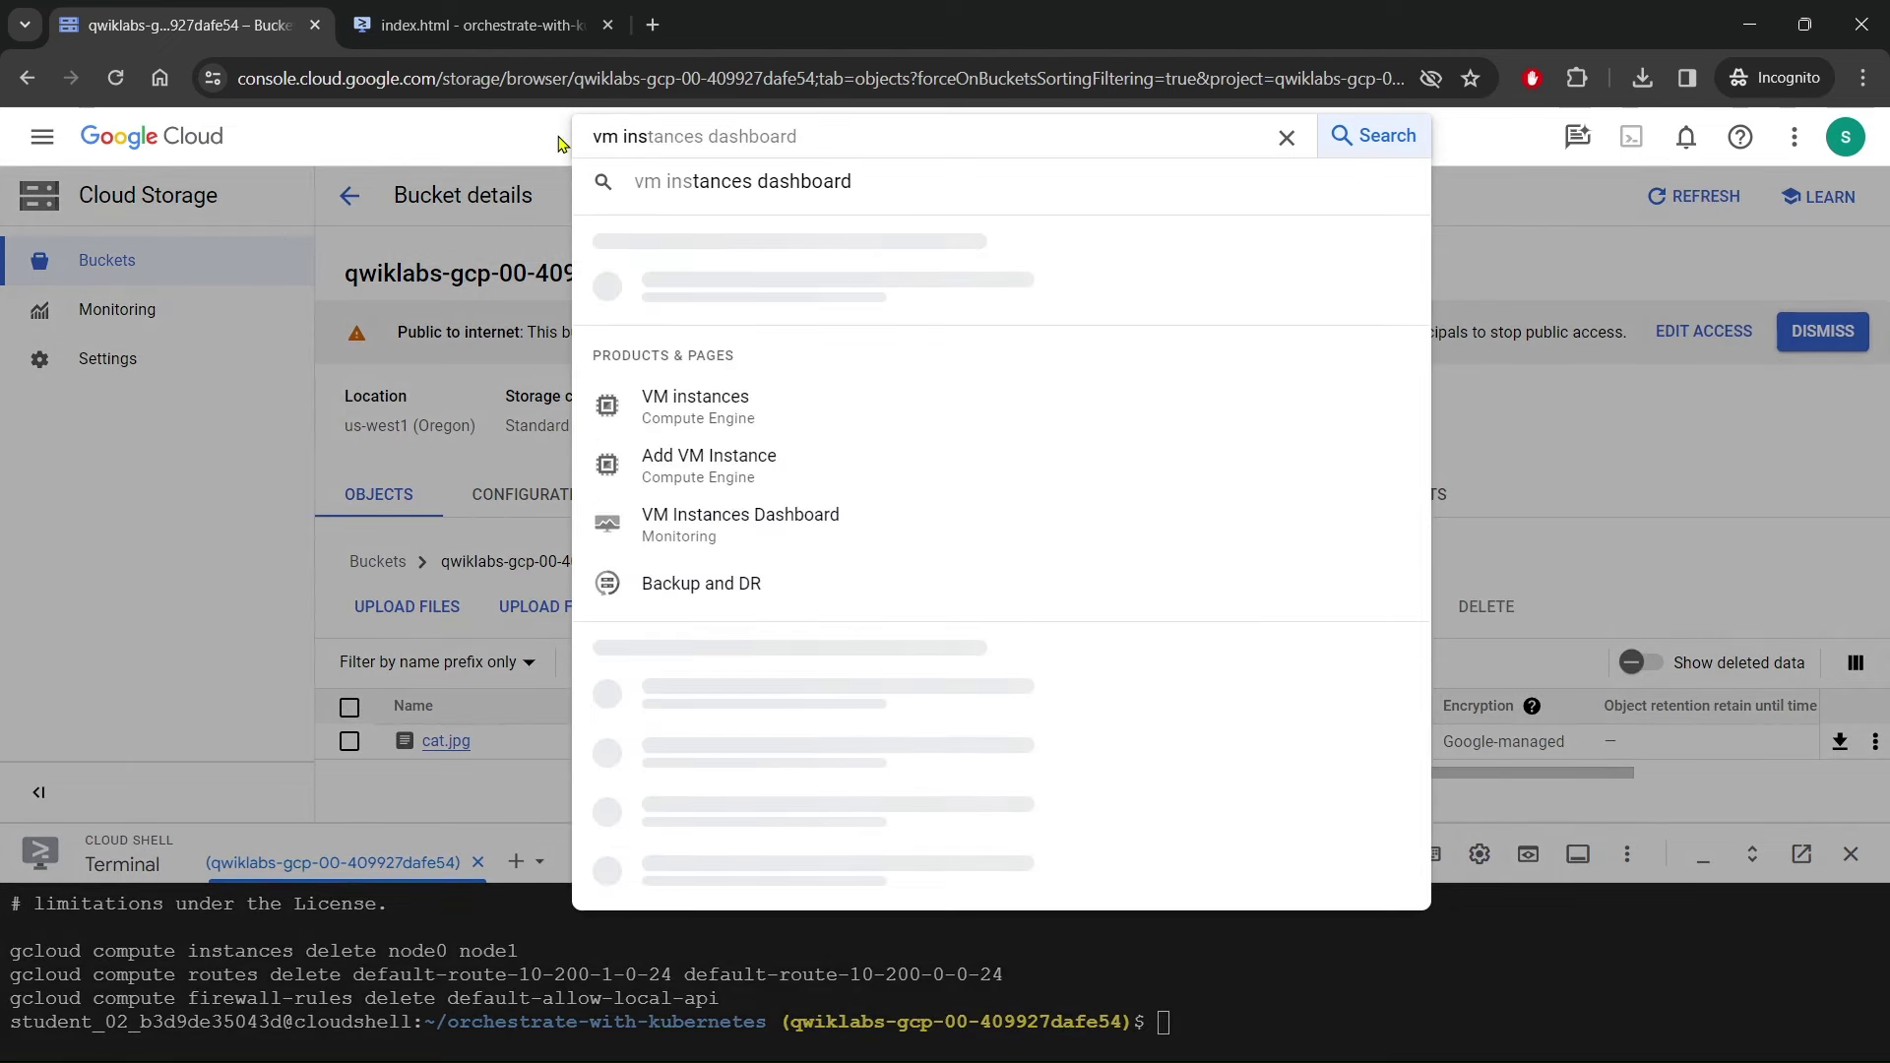
left_click(679, 300)
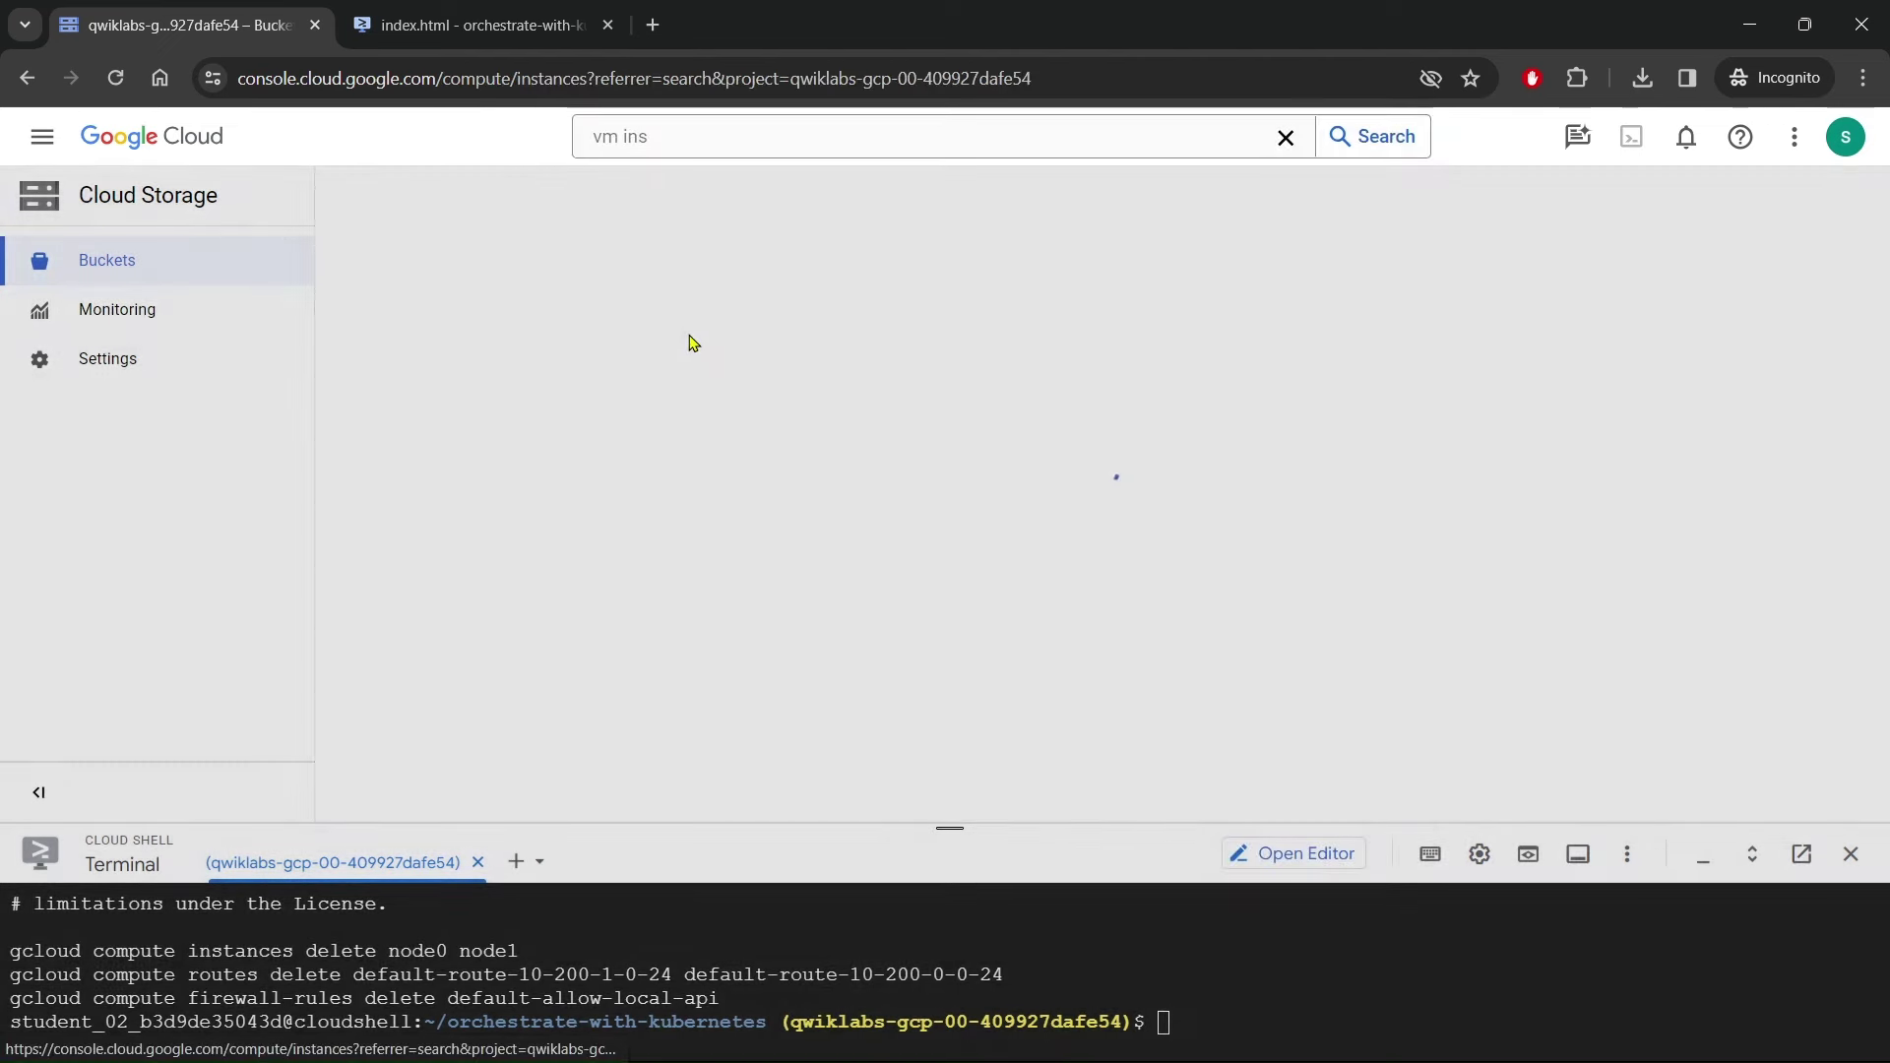
left_click_drag(948, 829, 935, 974)
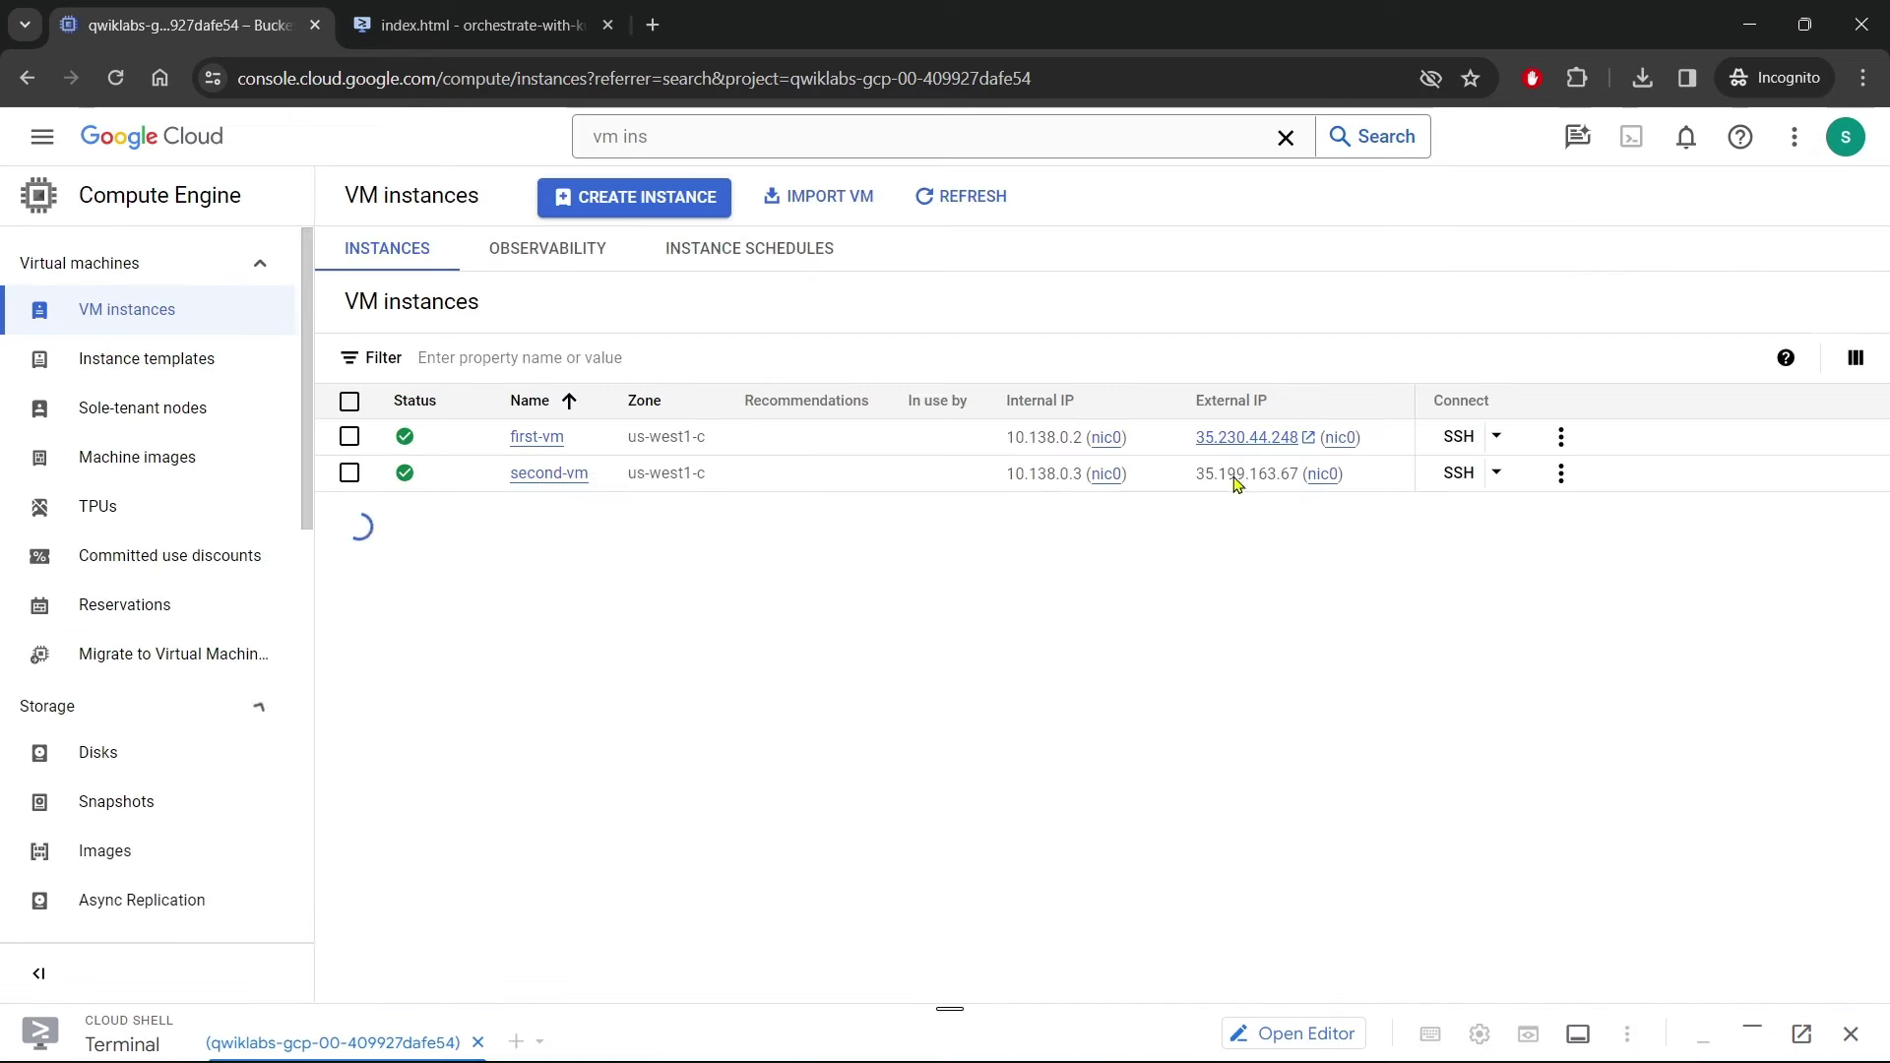
Open an SSH-in-browser session to first-vm and authorize the connection
left_click(1455, 438)
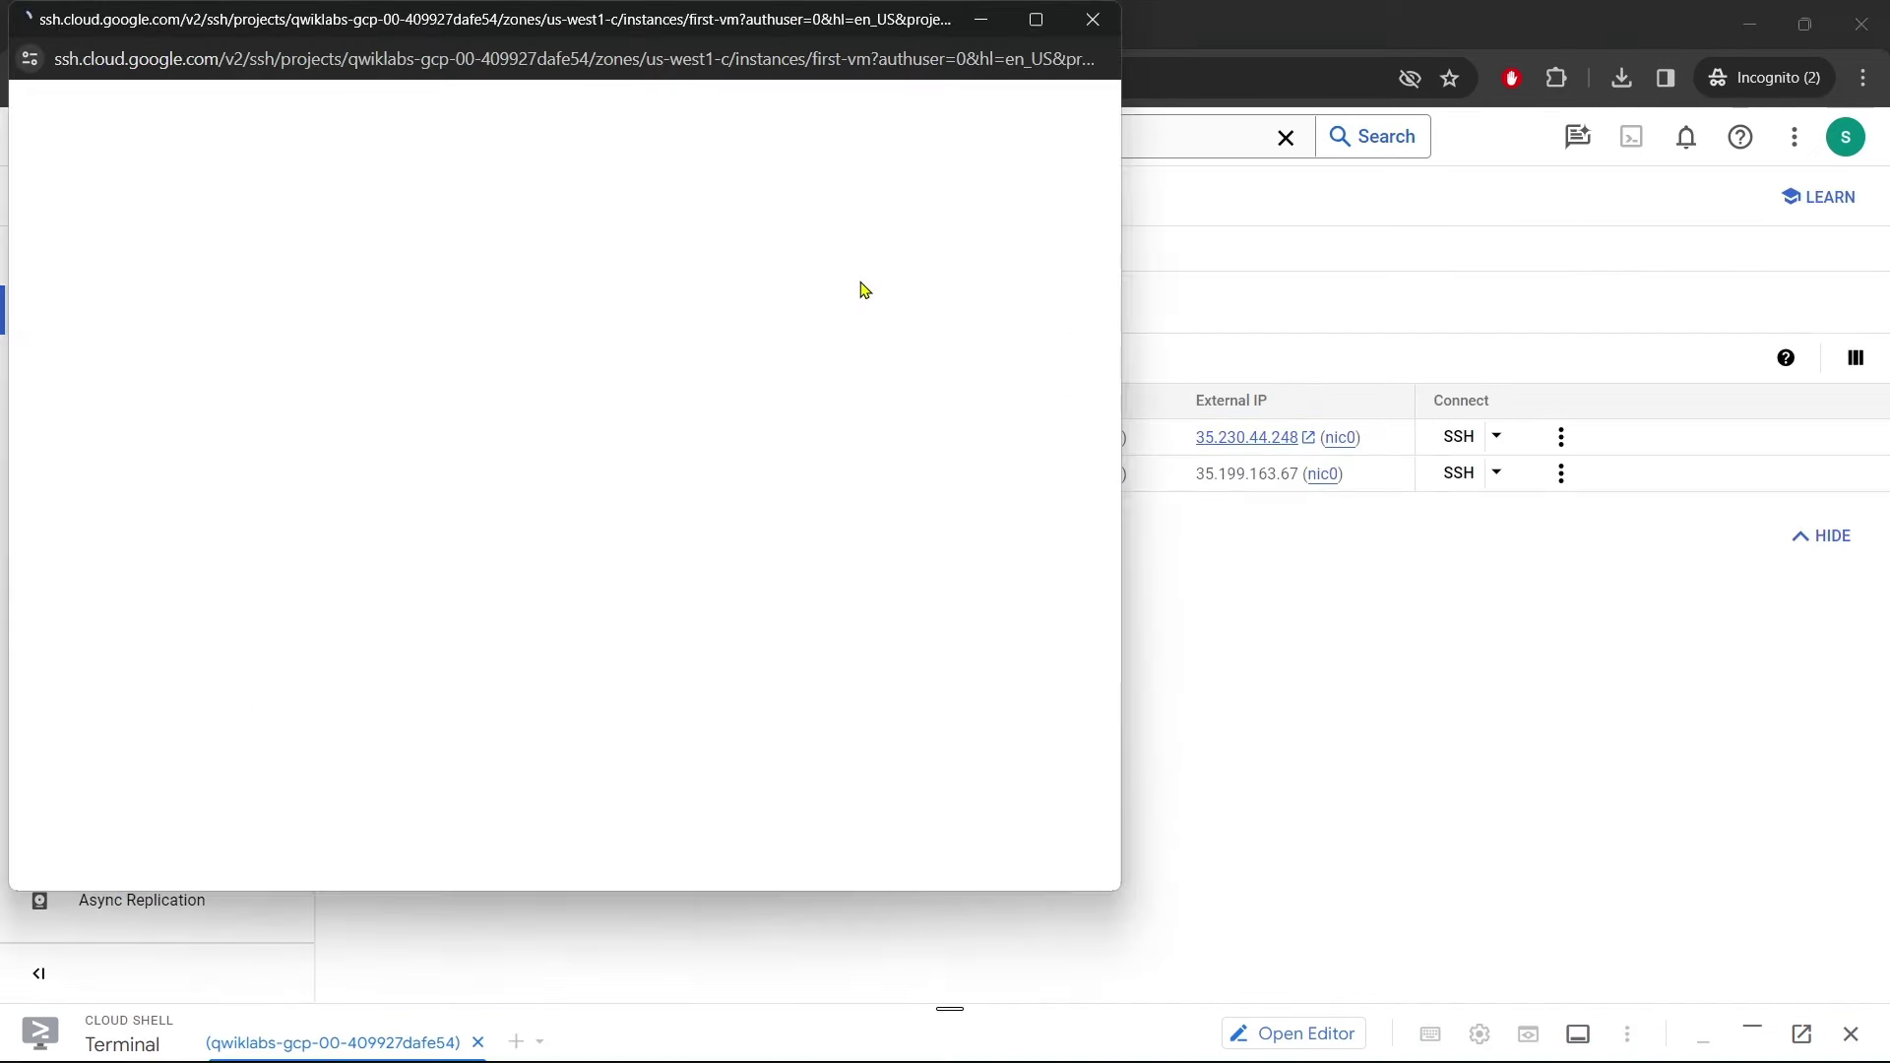
left_click_drag(1019, 111, 1193, 105)
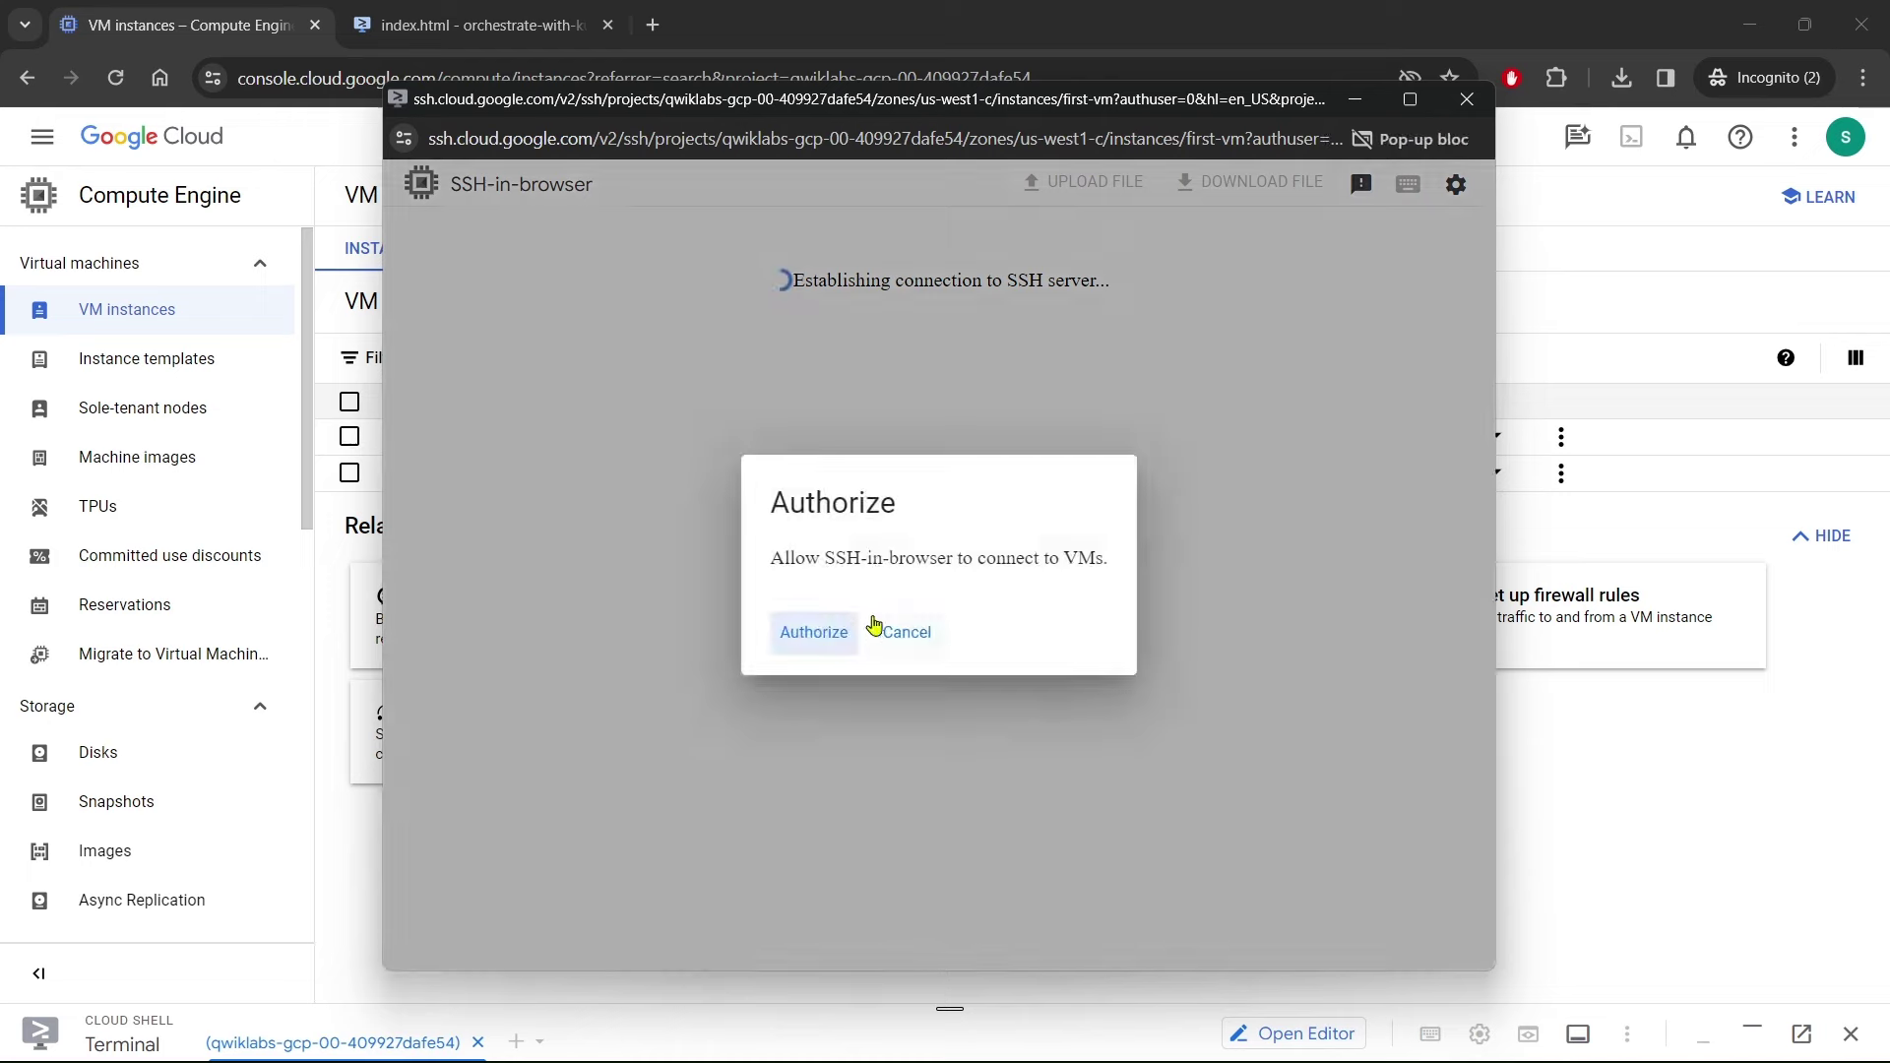
left_click(805, 637)
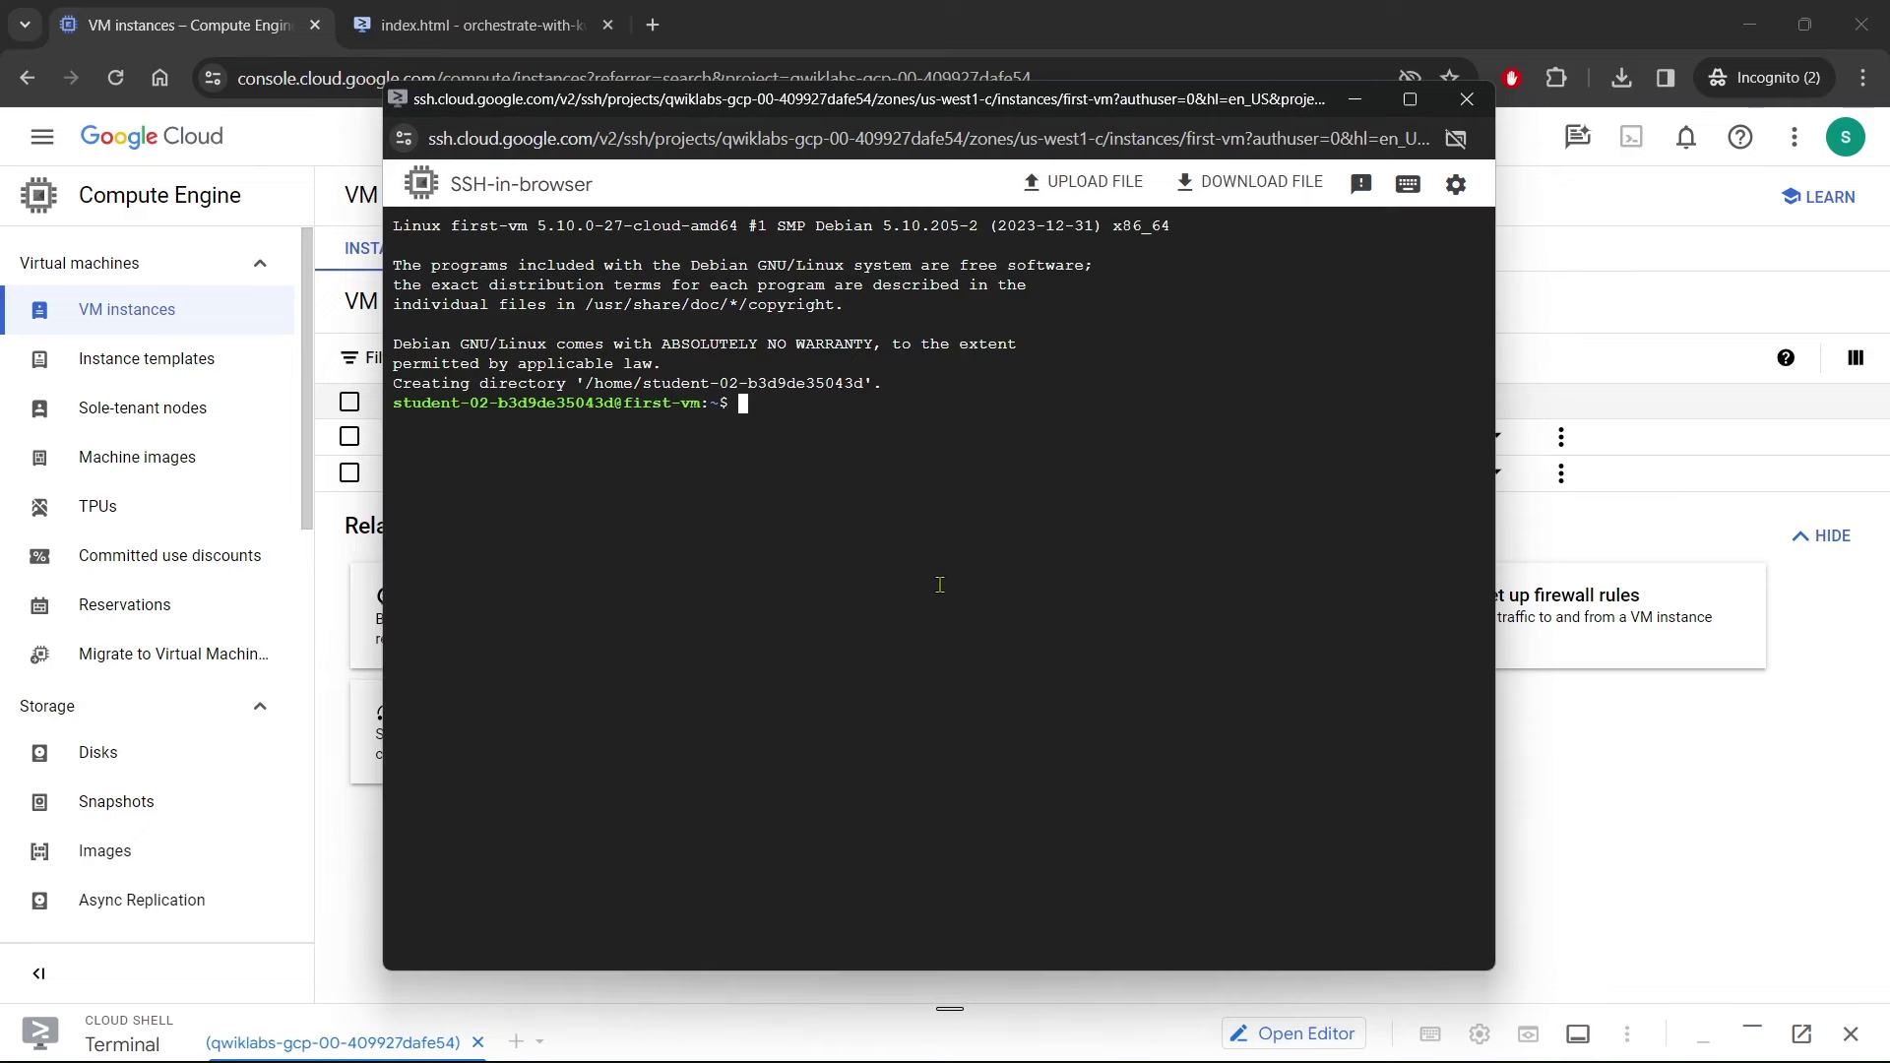
Run the copied nginx installation commands in the first-vm SSH session and accept the package installation
key("ctrl+v")
key("Return")
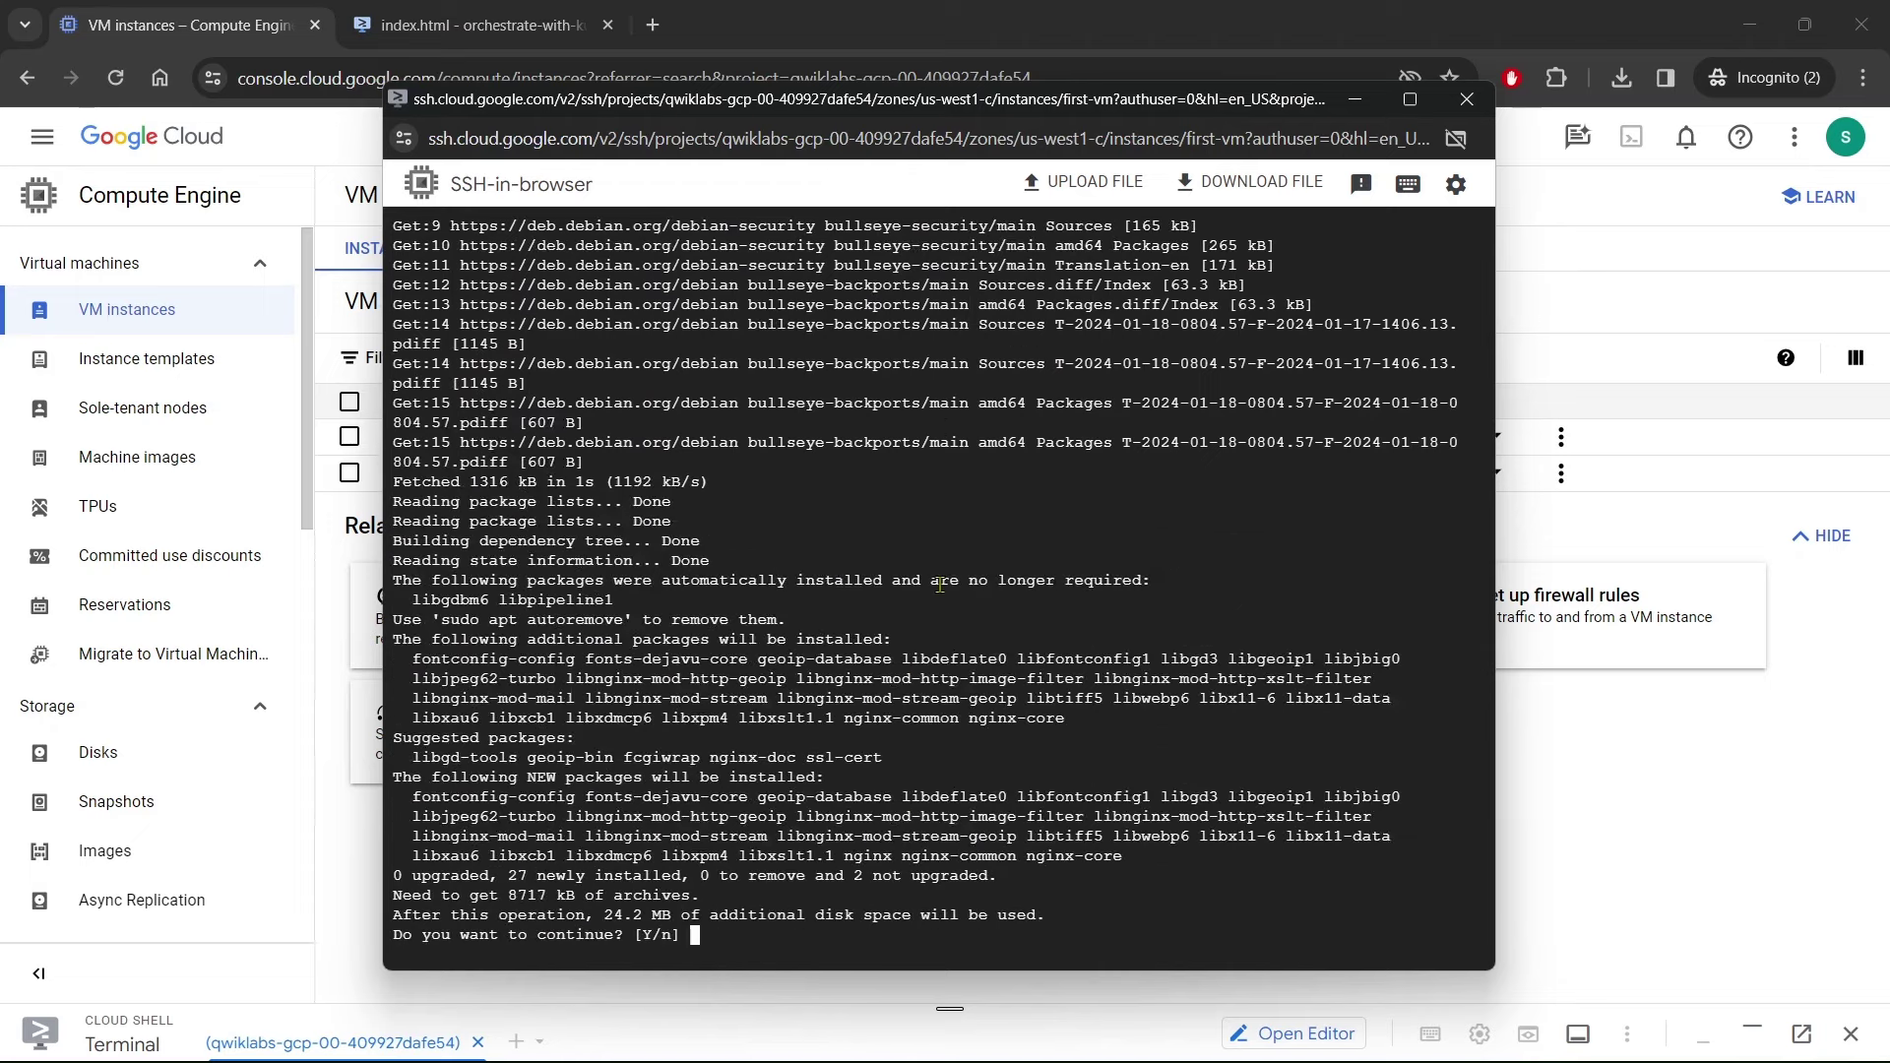
key("Return")
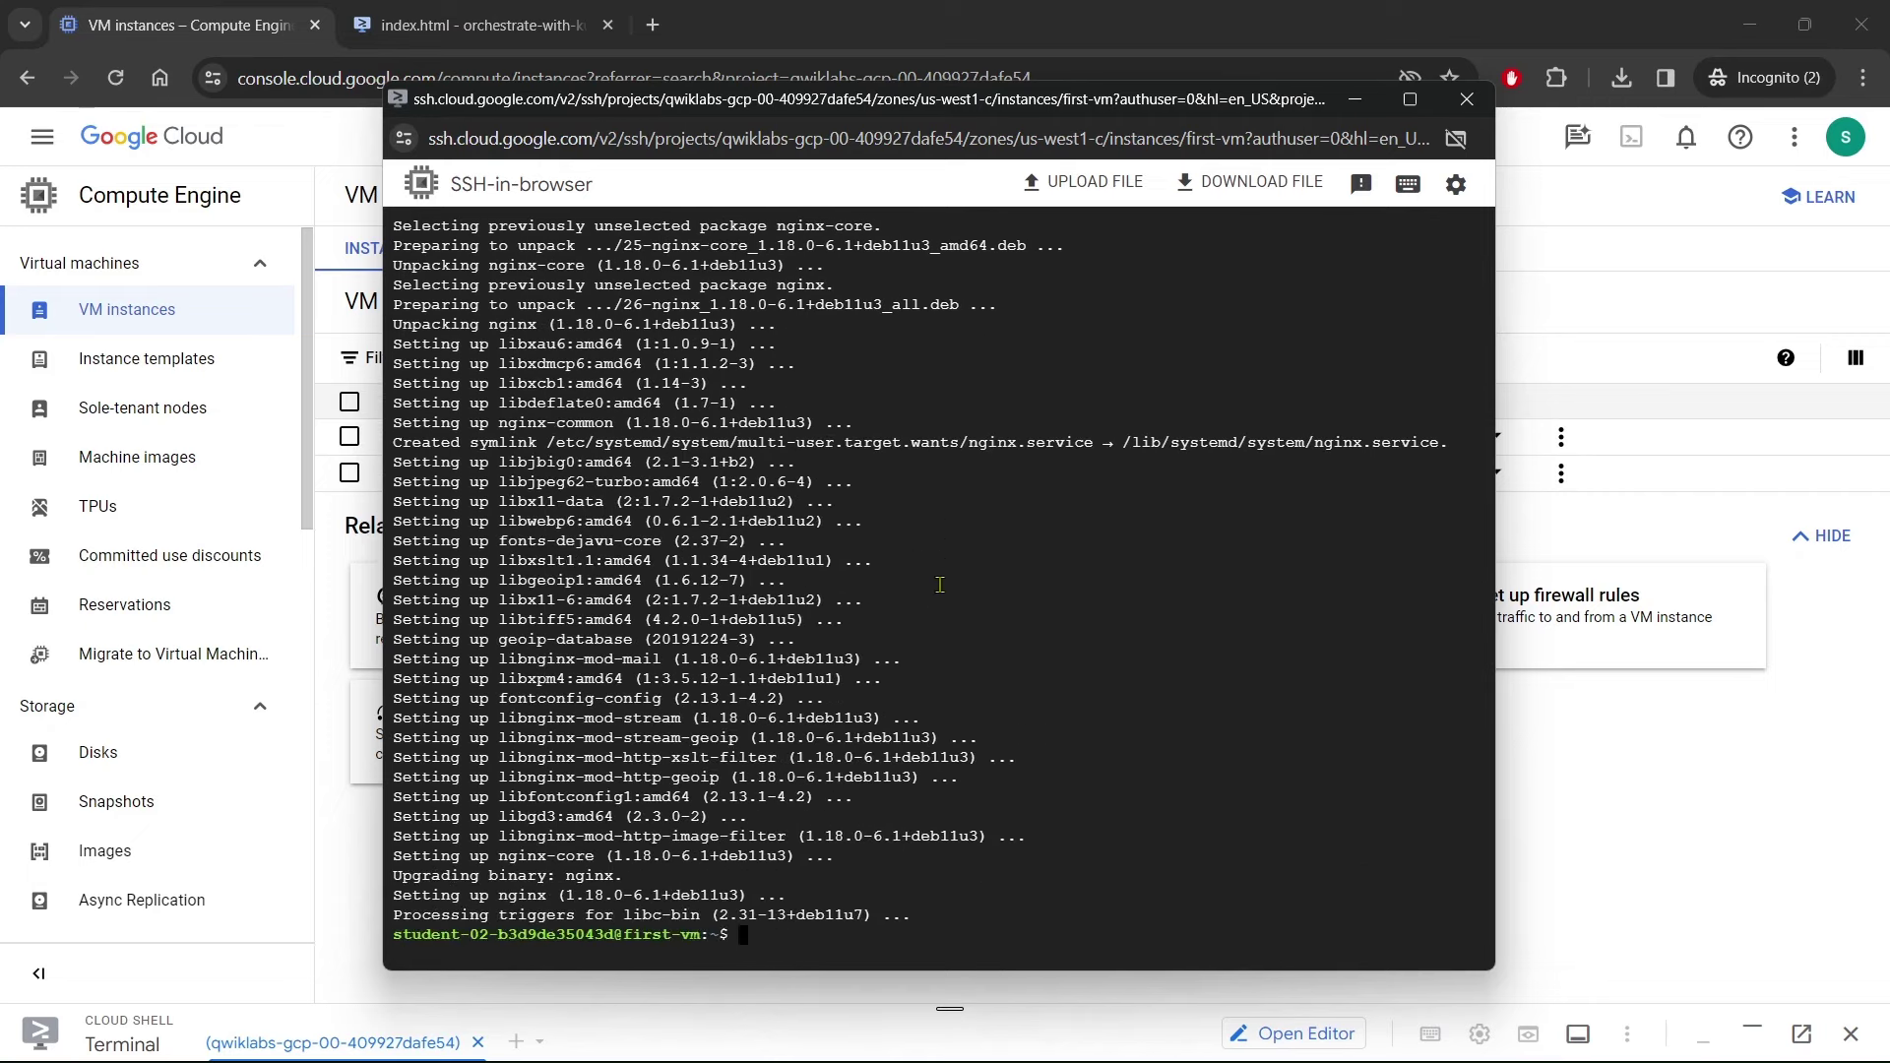
Copy the "gcloud compute scp index.html first-vm:index.nginx-debian.html --zone=us-west1-c" command from lab step 17 and return to the Google Cloud console
key("alt+Tab")
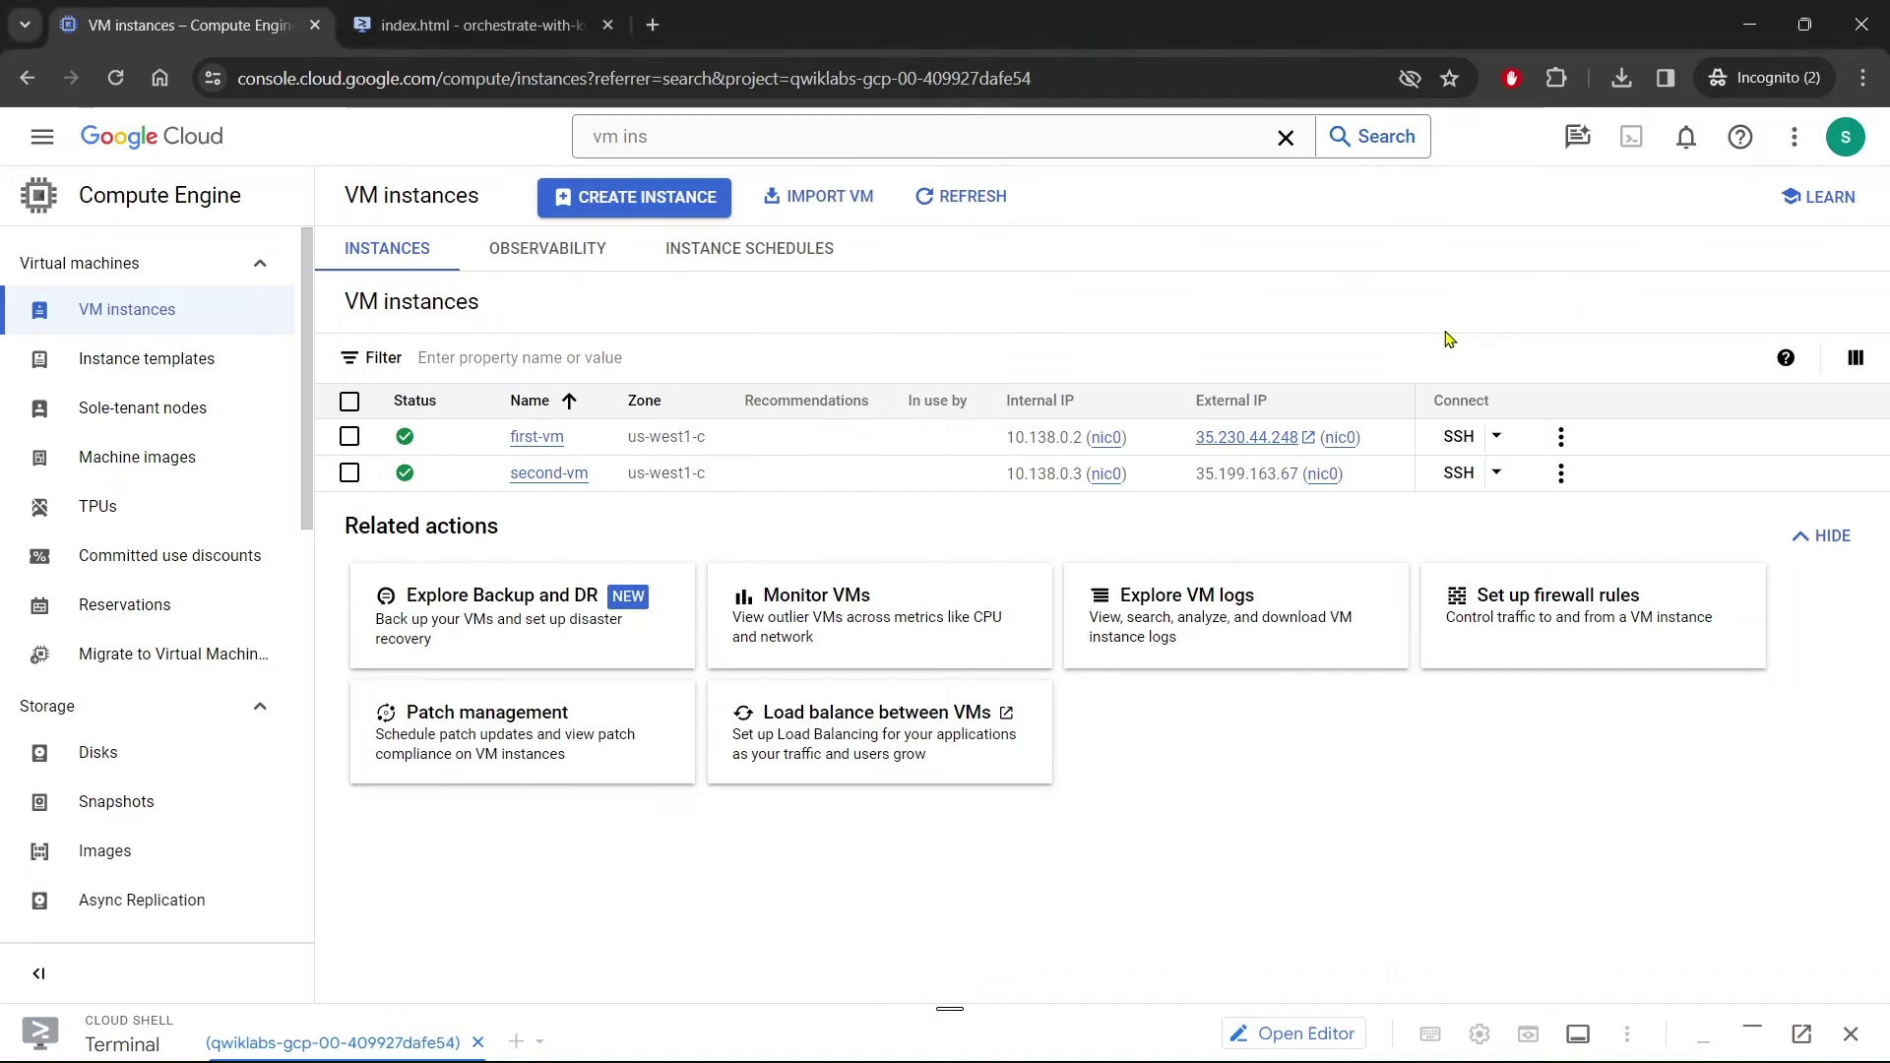
key("alt+Tab")
scroll(880, 492, "down", 4)
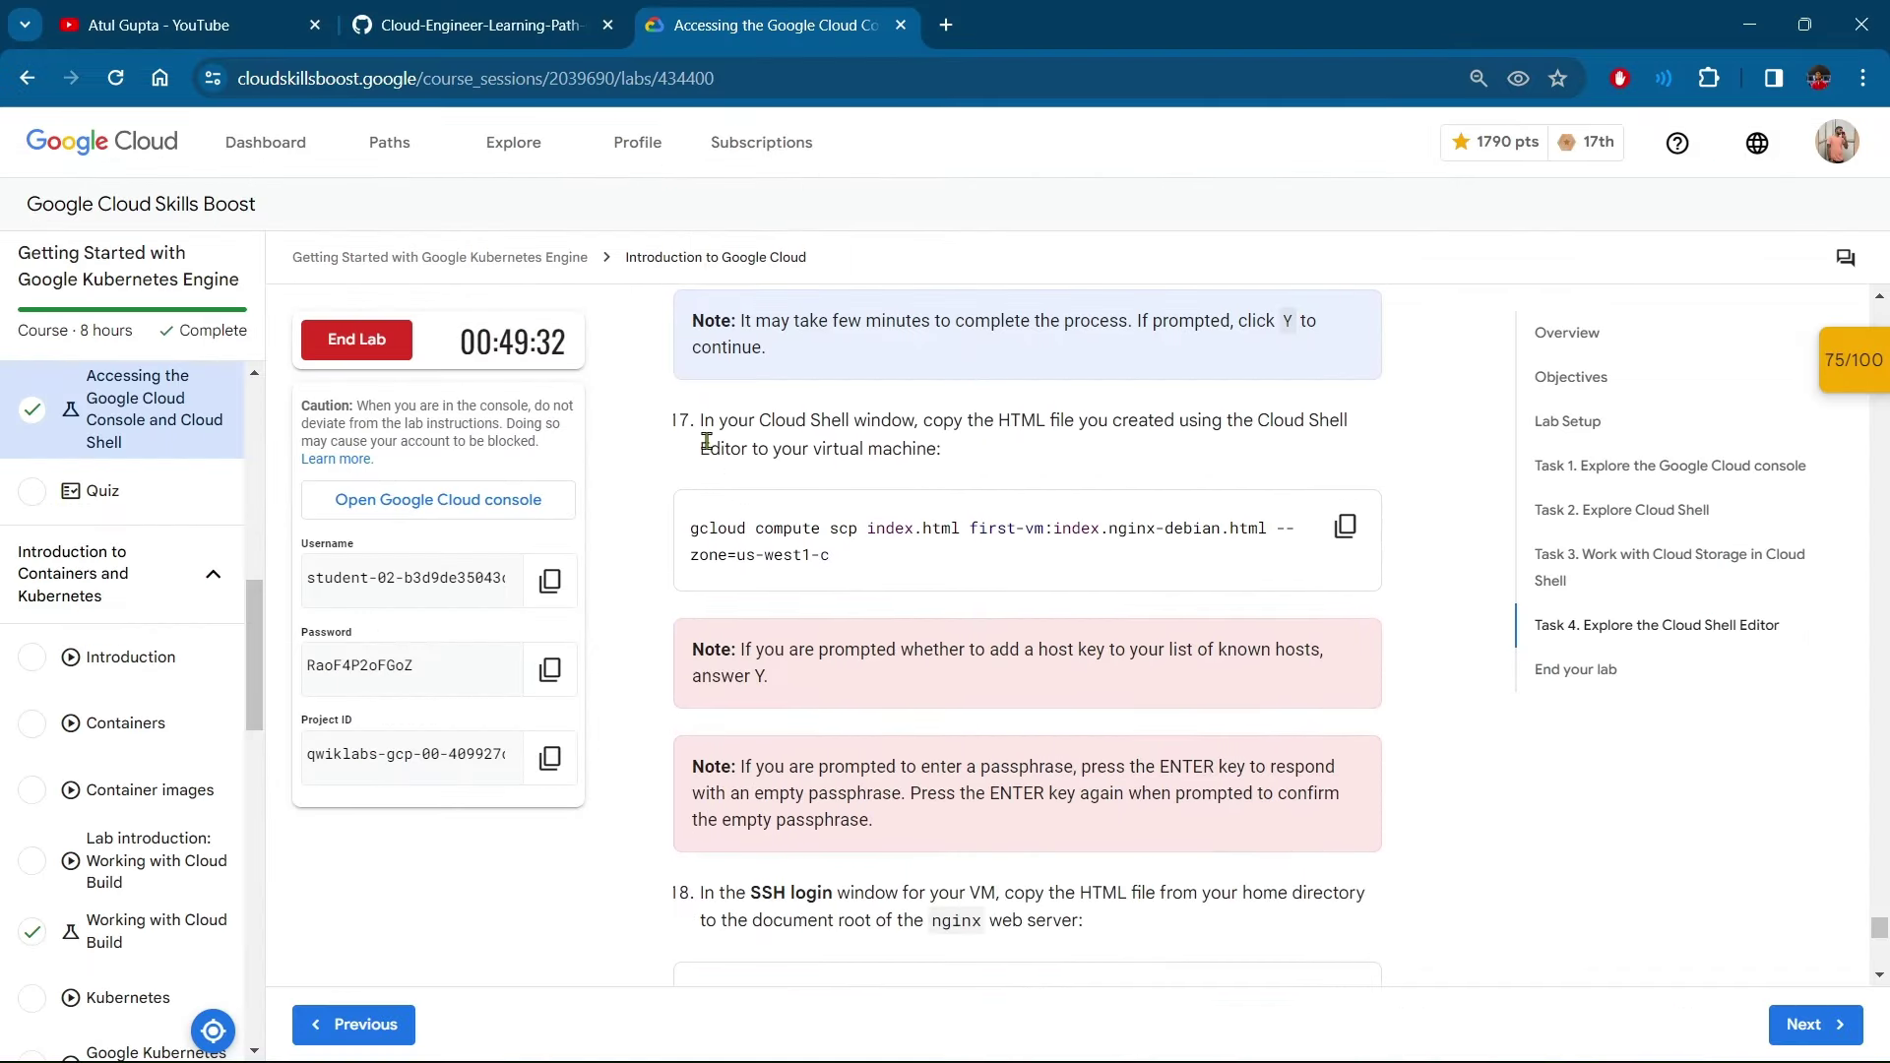
left_click_drag(702, 421, 1304, 424)
left_click(1304, 424)
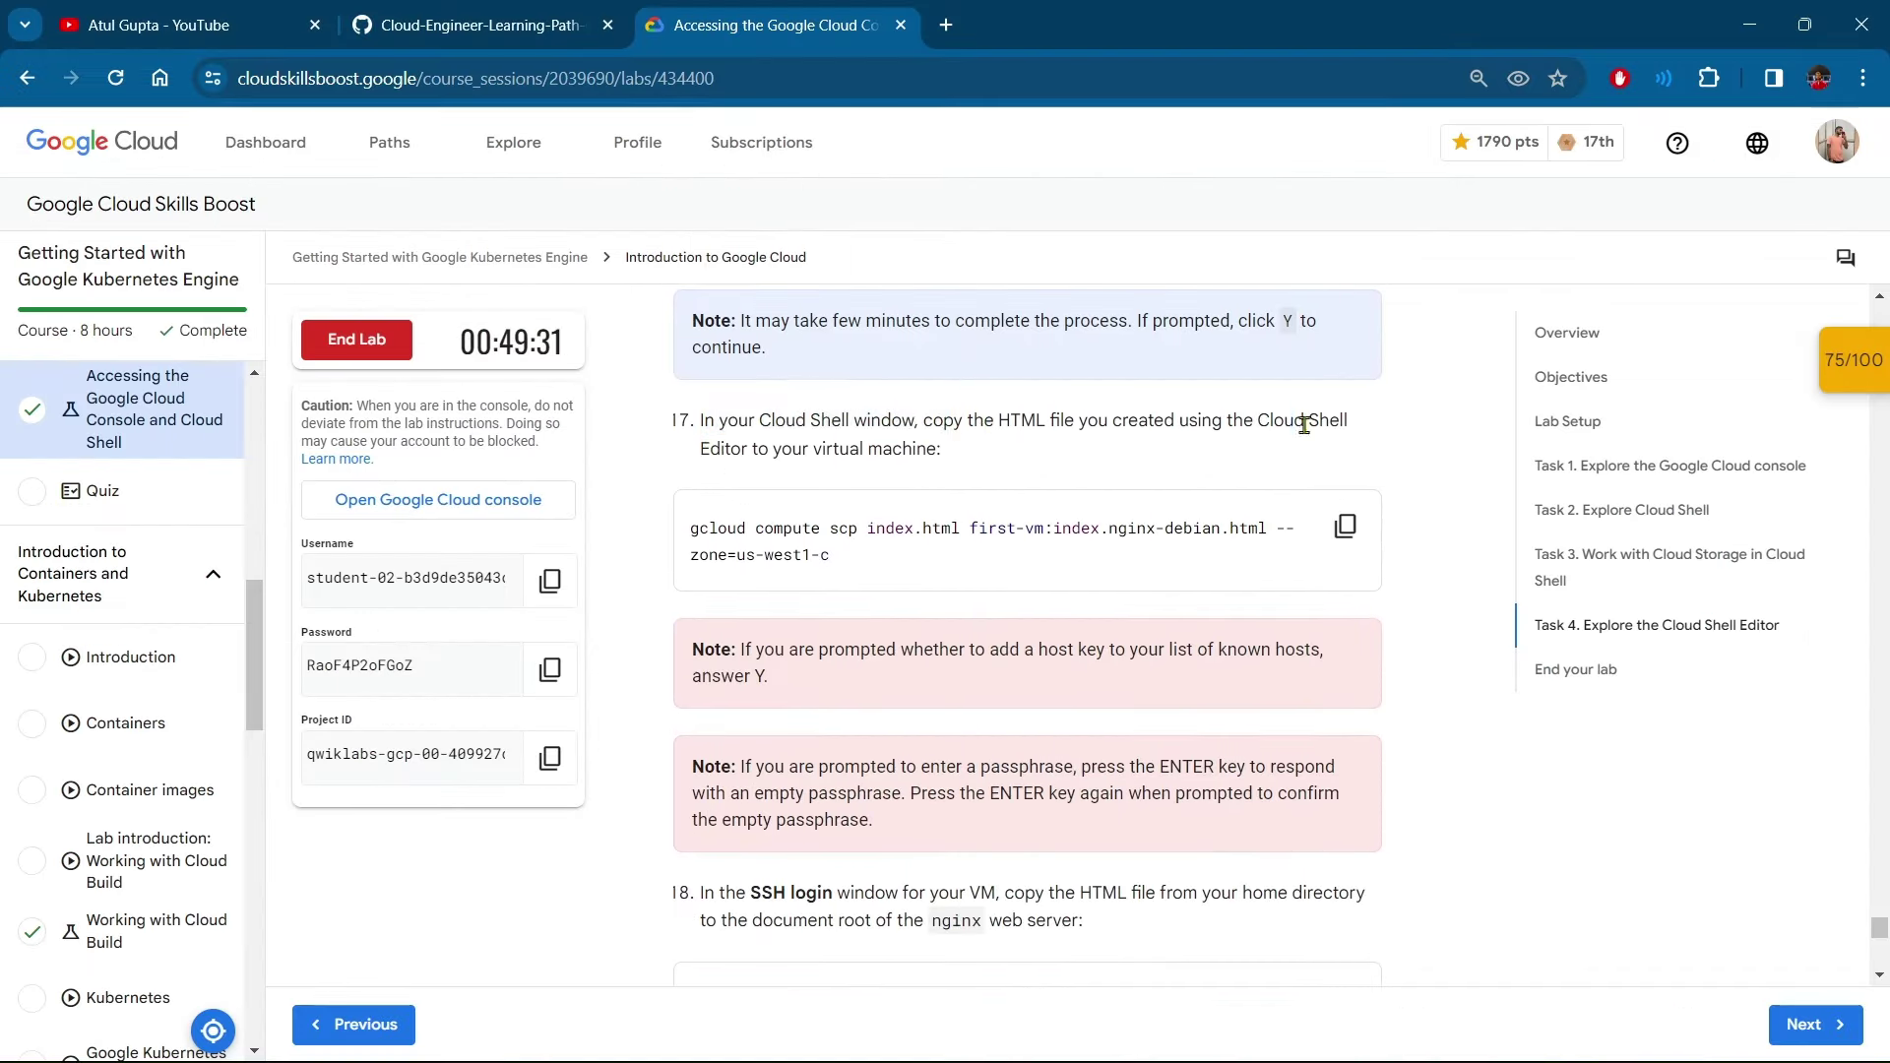
left_click(1344, 529)
key("alt+Tab")
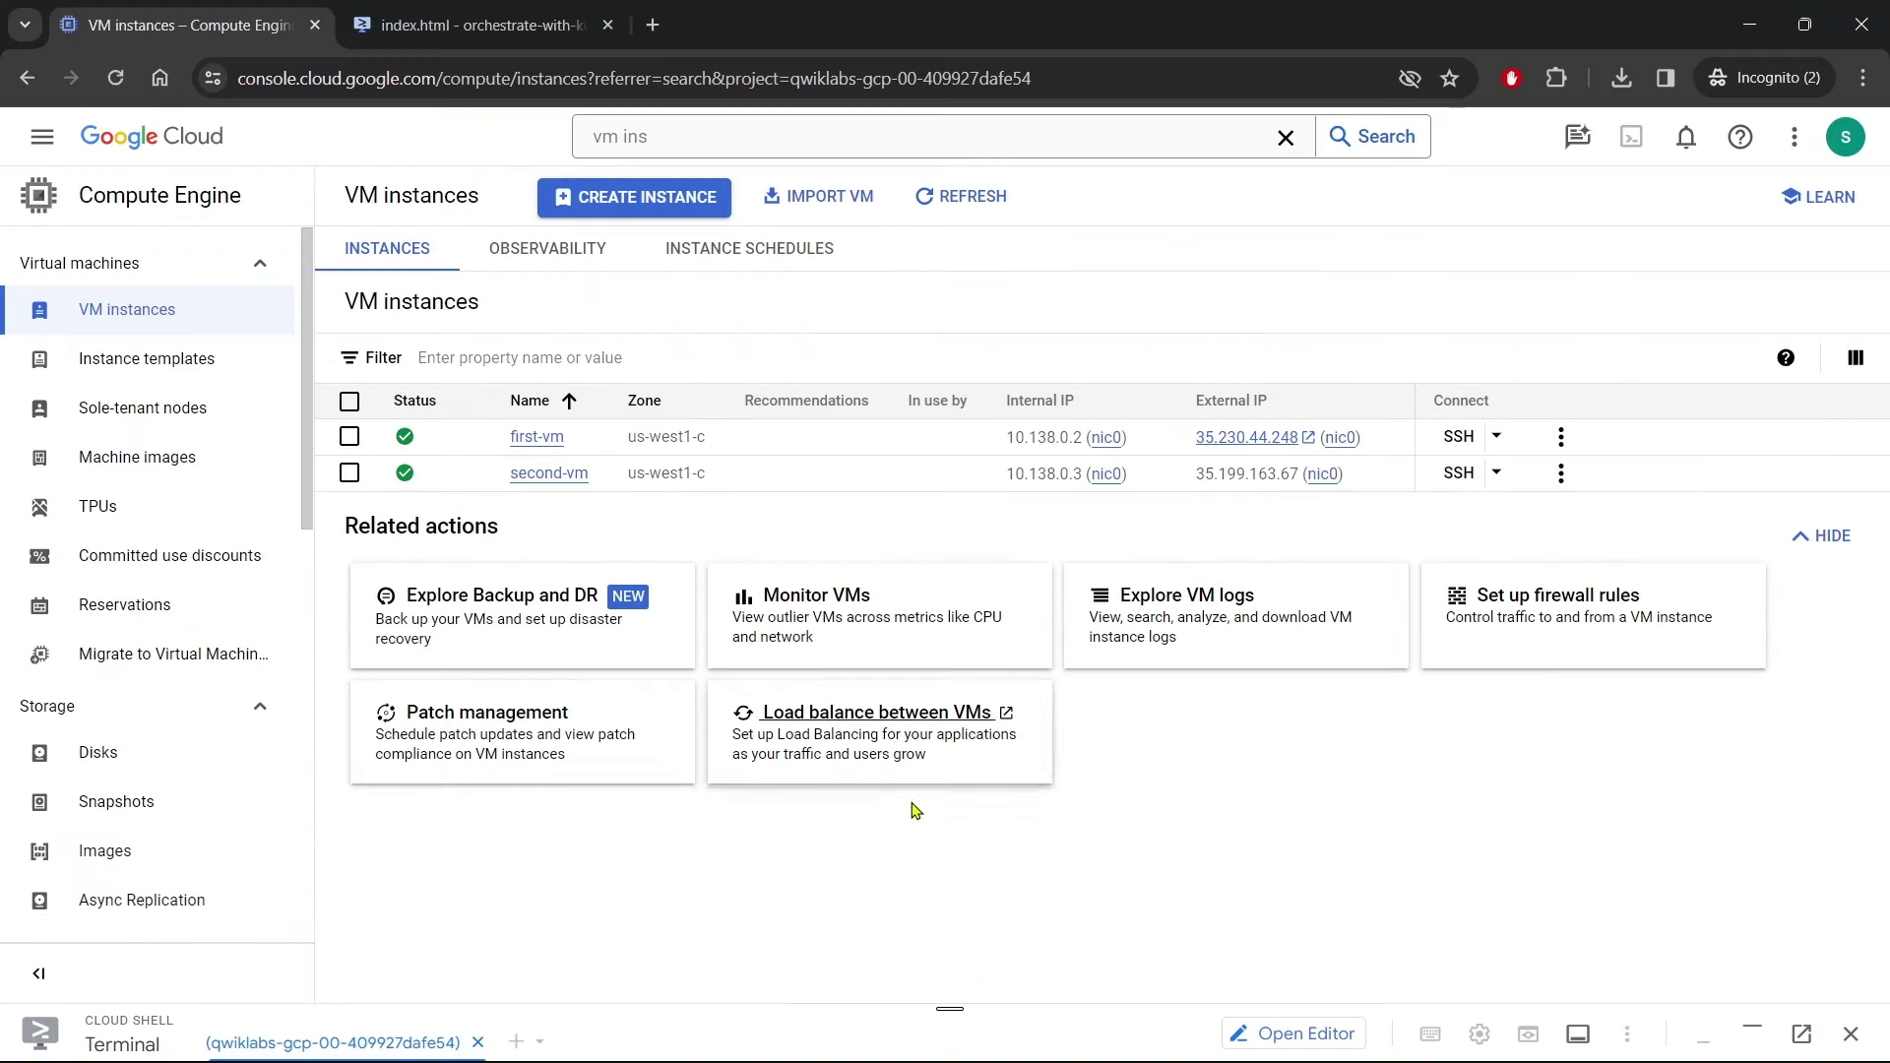
Enlarge the Cloud Shell pane, run the copied gcloud compute scp command for index.html, and accept SSH key generation with an empty passphrase
left_click_drag(947, 1009, 945, 489)
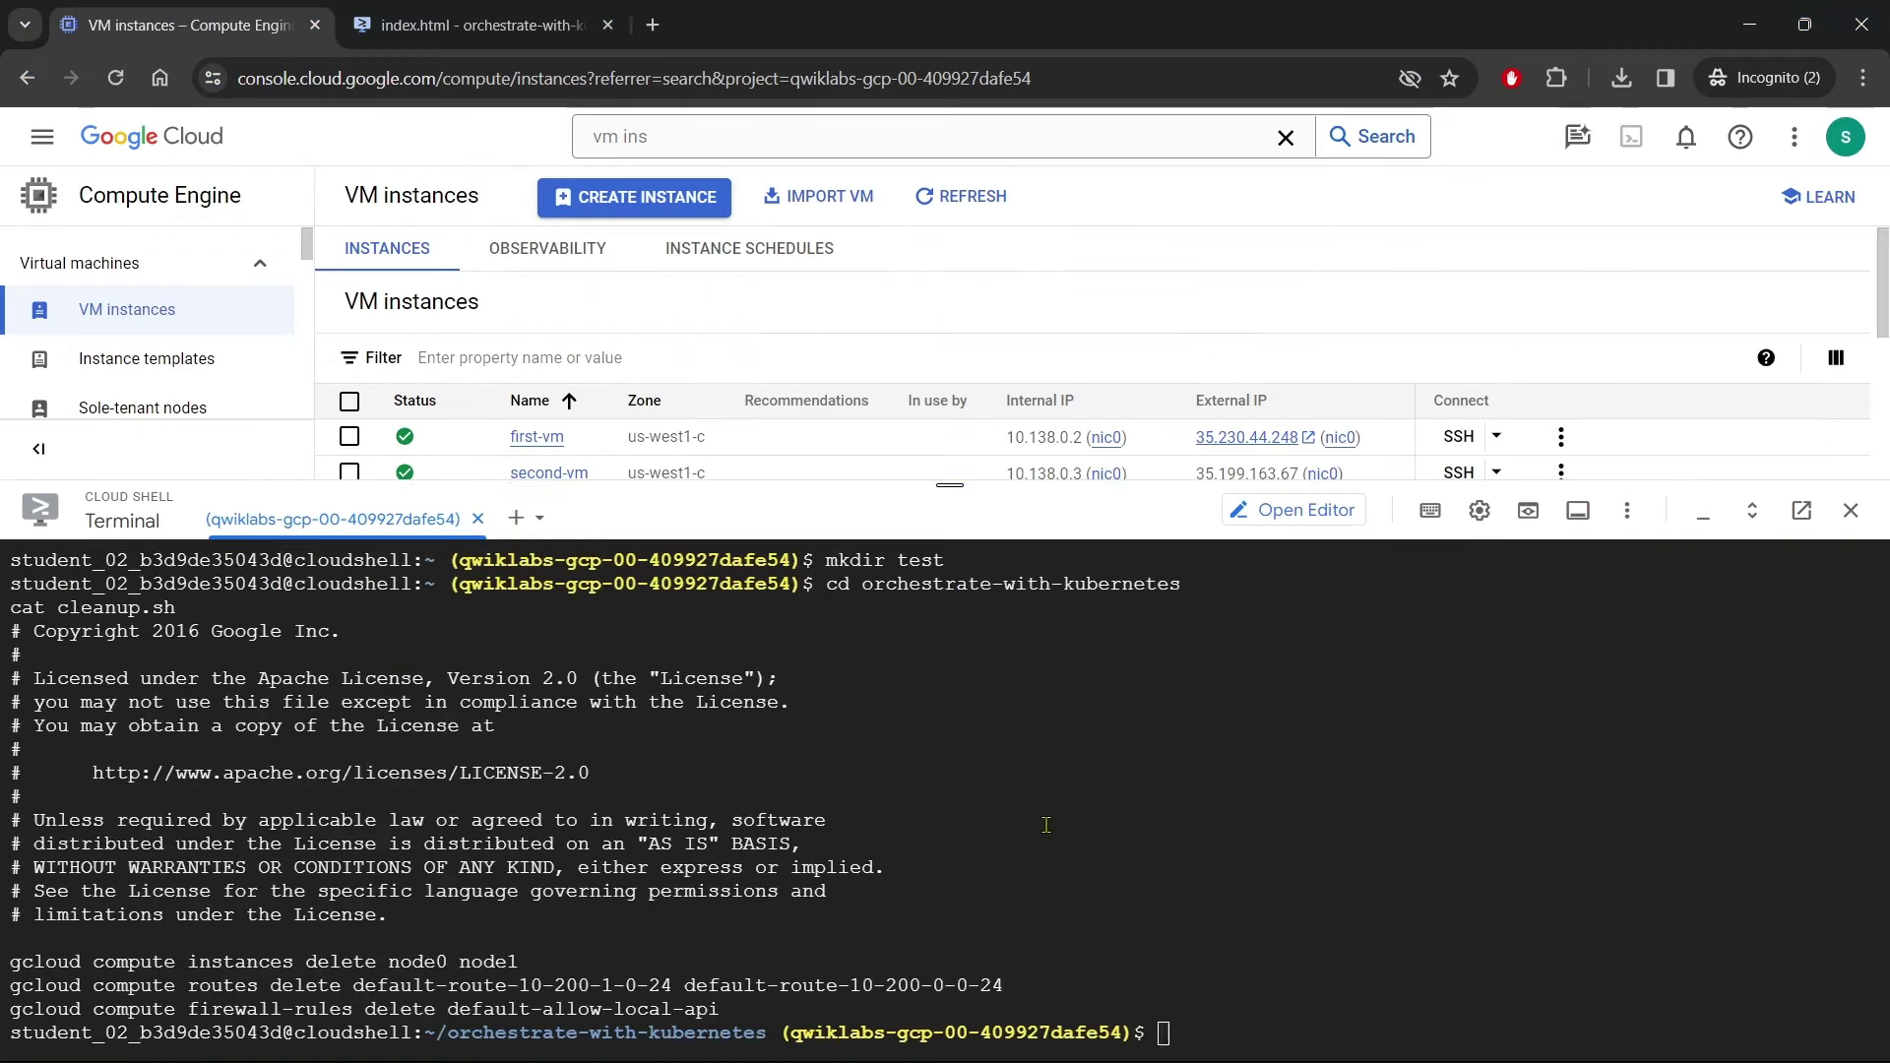
key("ctrl+v")
key("Return")
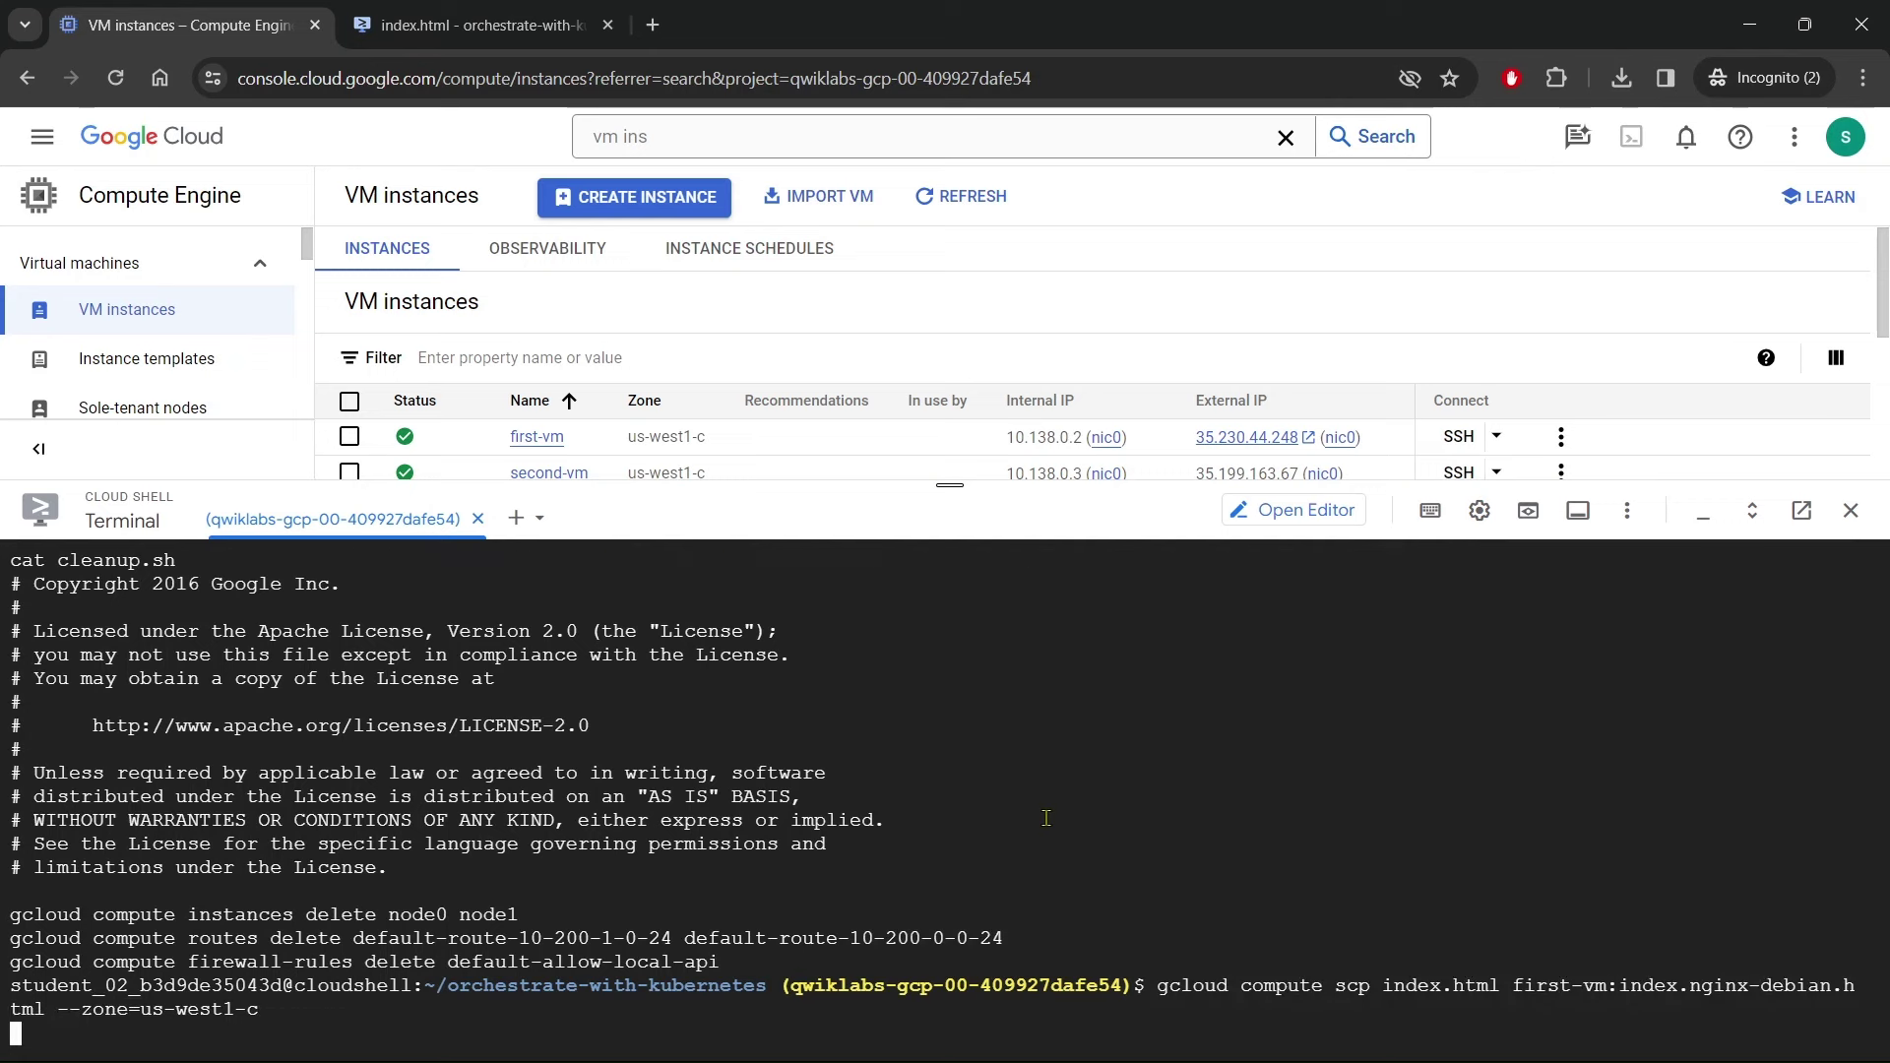
type("y")
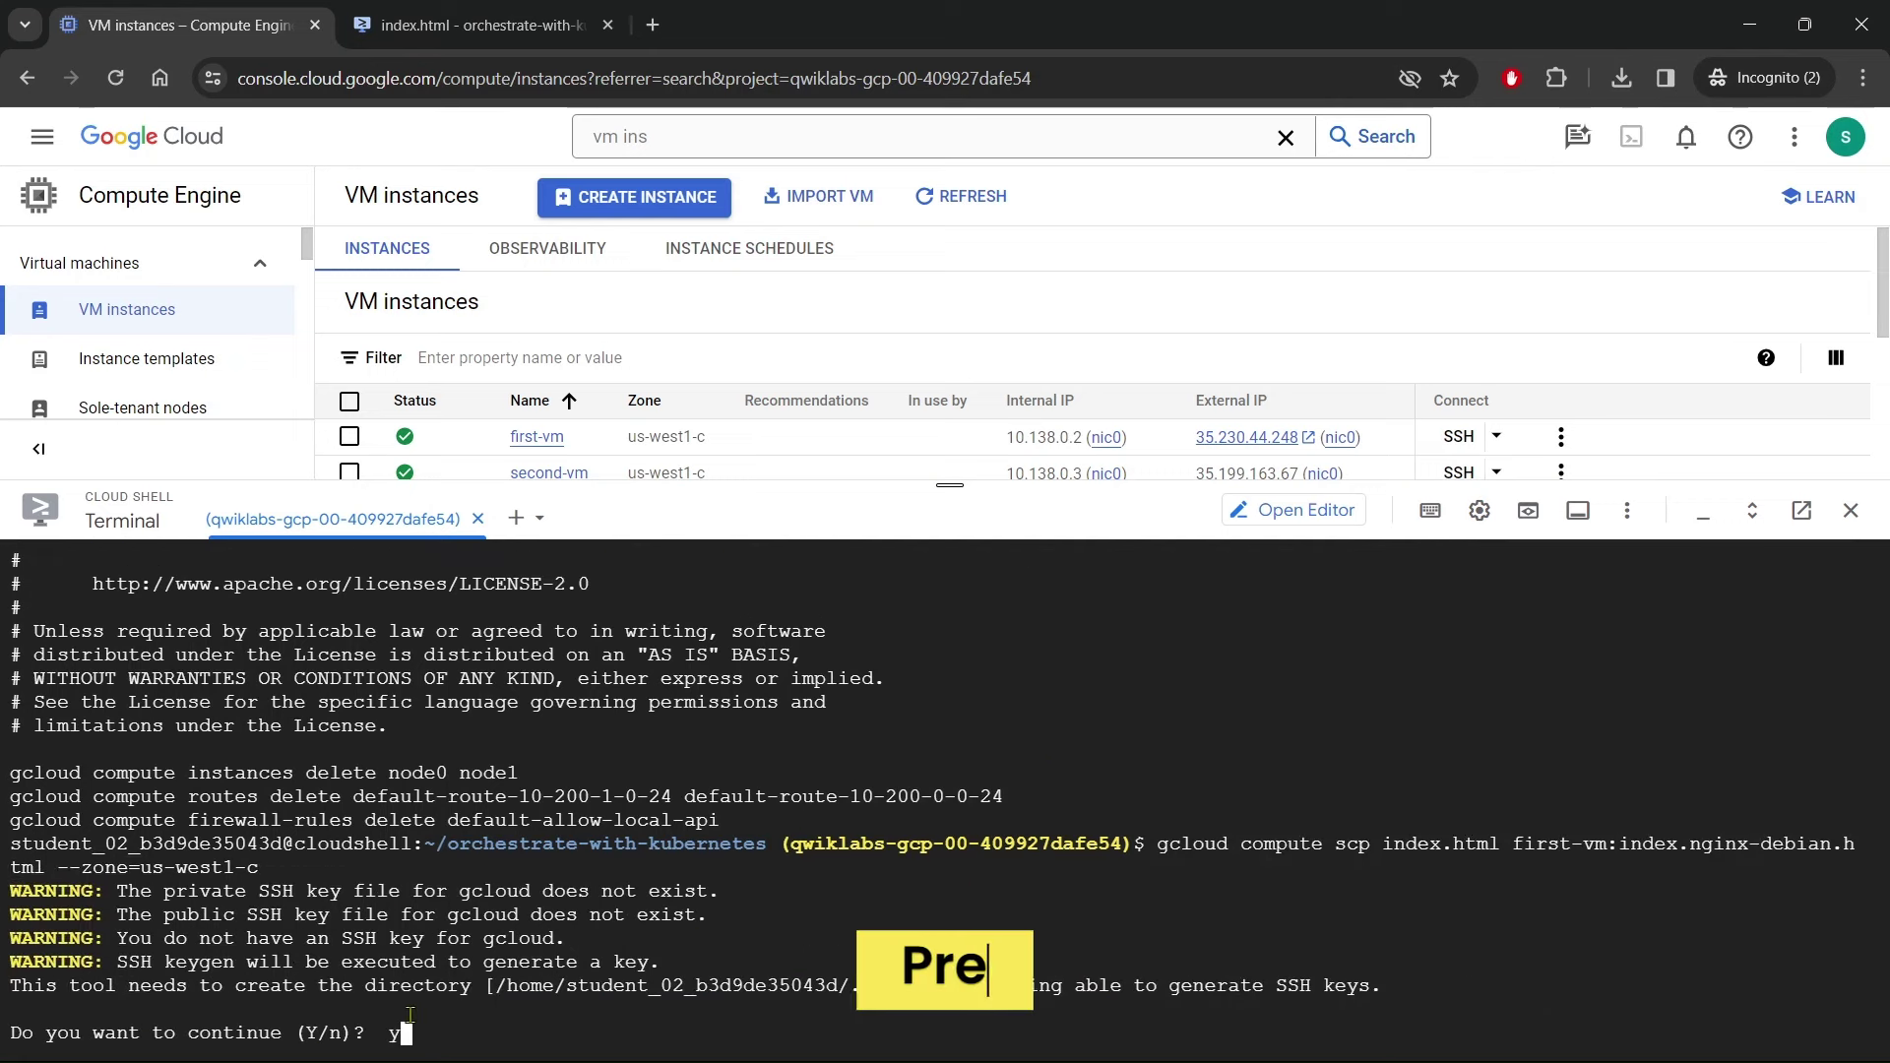
key("Return")
key("Return")
key("Return")
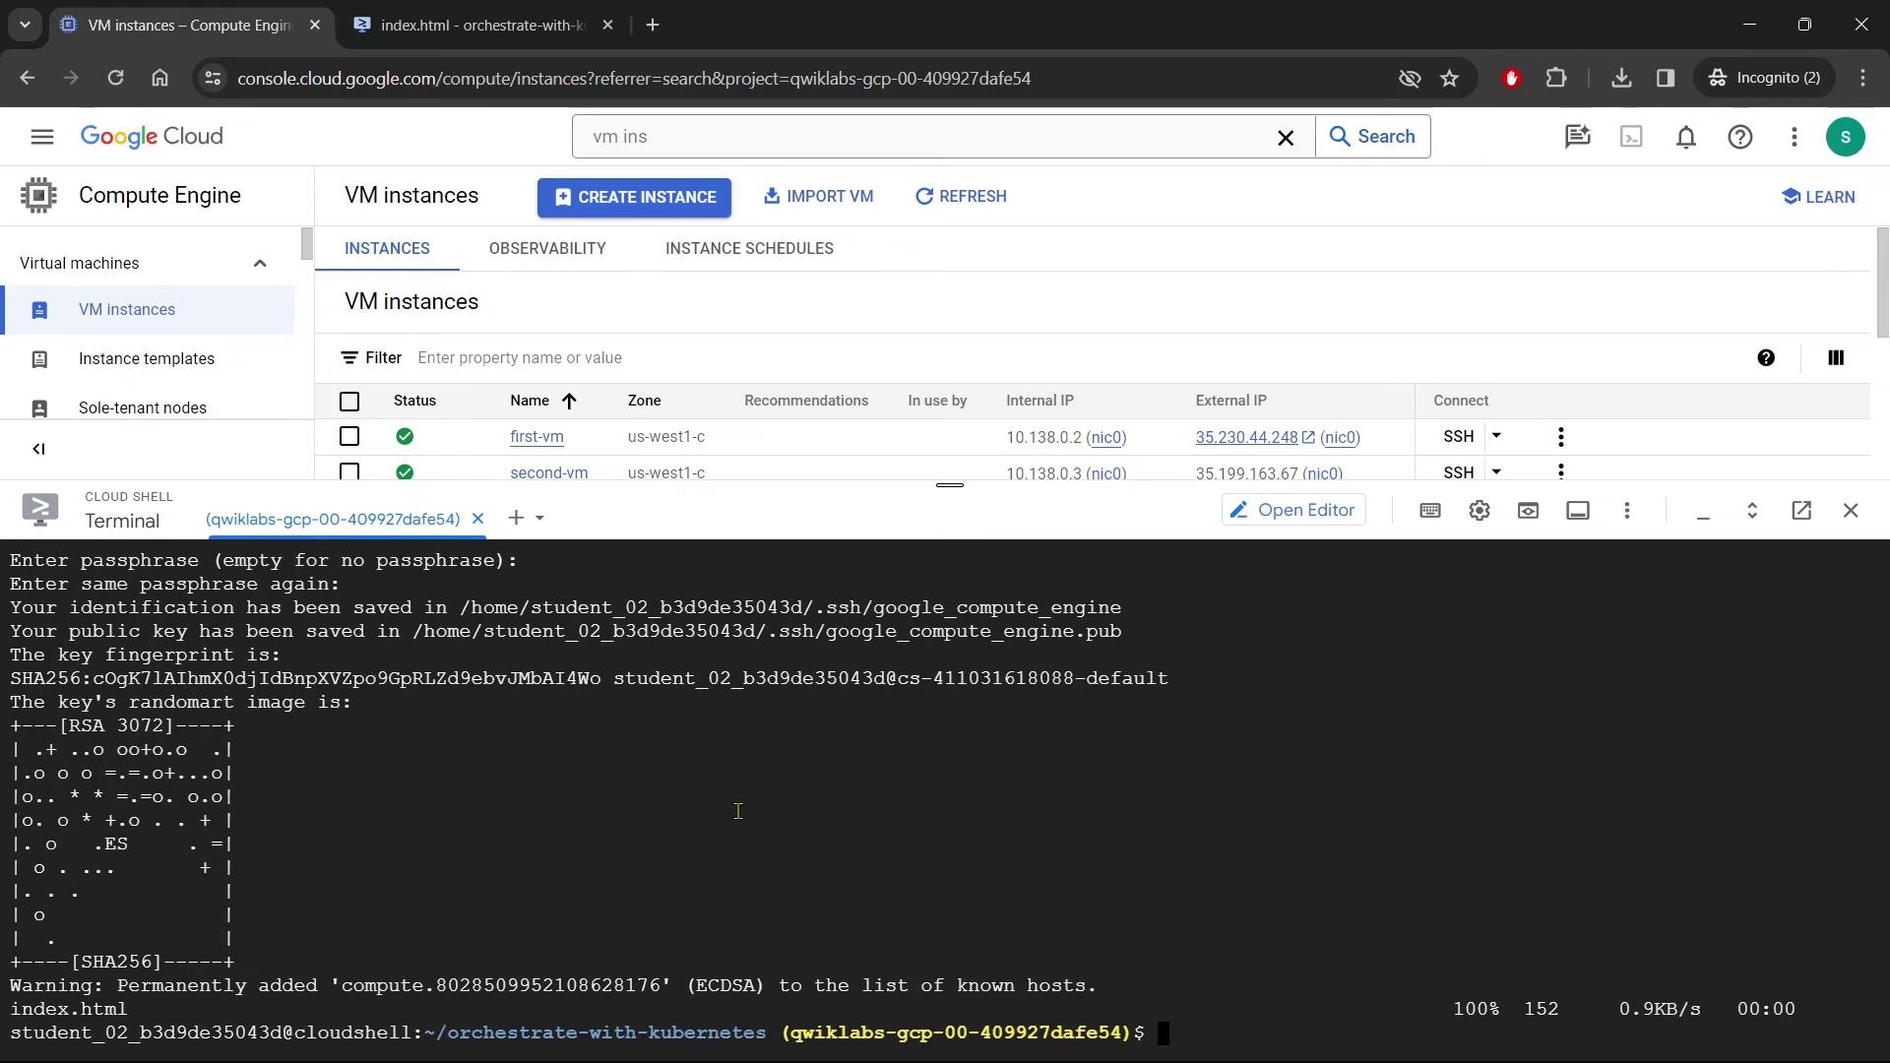
Copy "sudo cp index.nginx-debian.html /var/www/html" from lab step 18 and run it in the first-vm SSH session
key("alt+Tab")
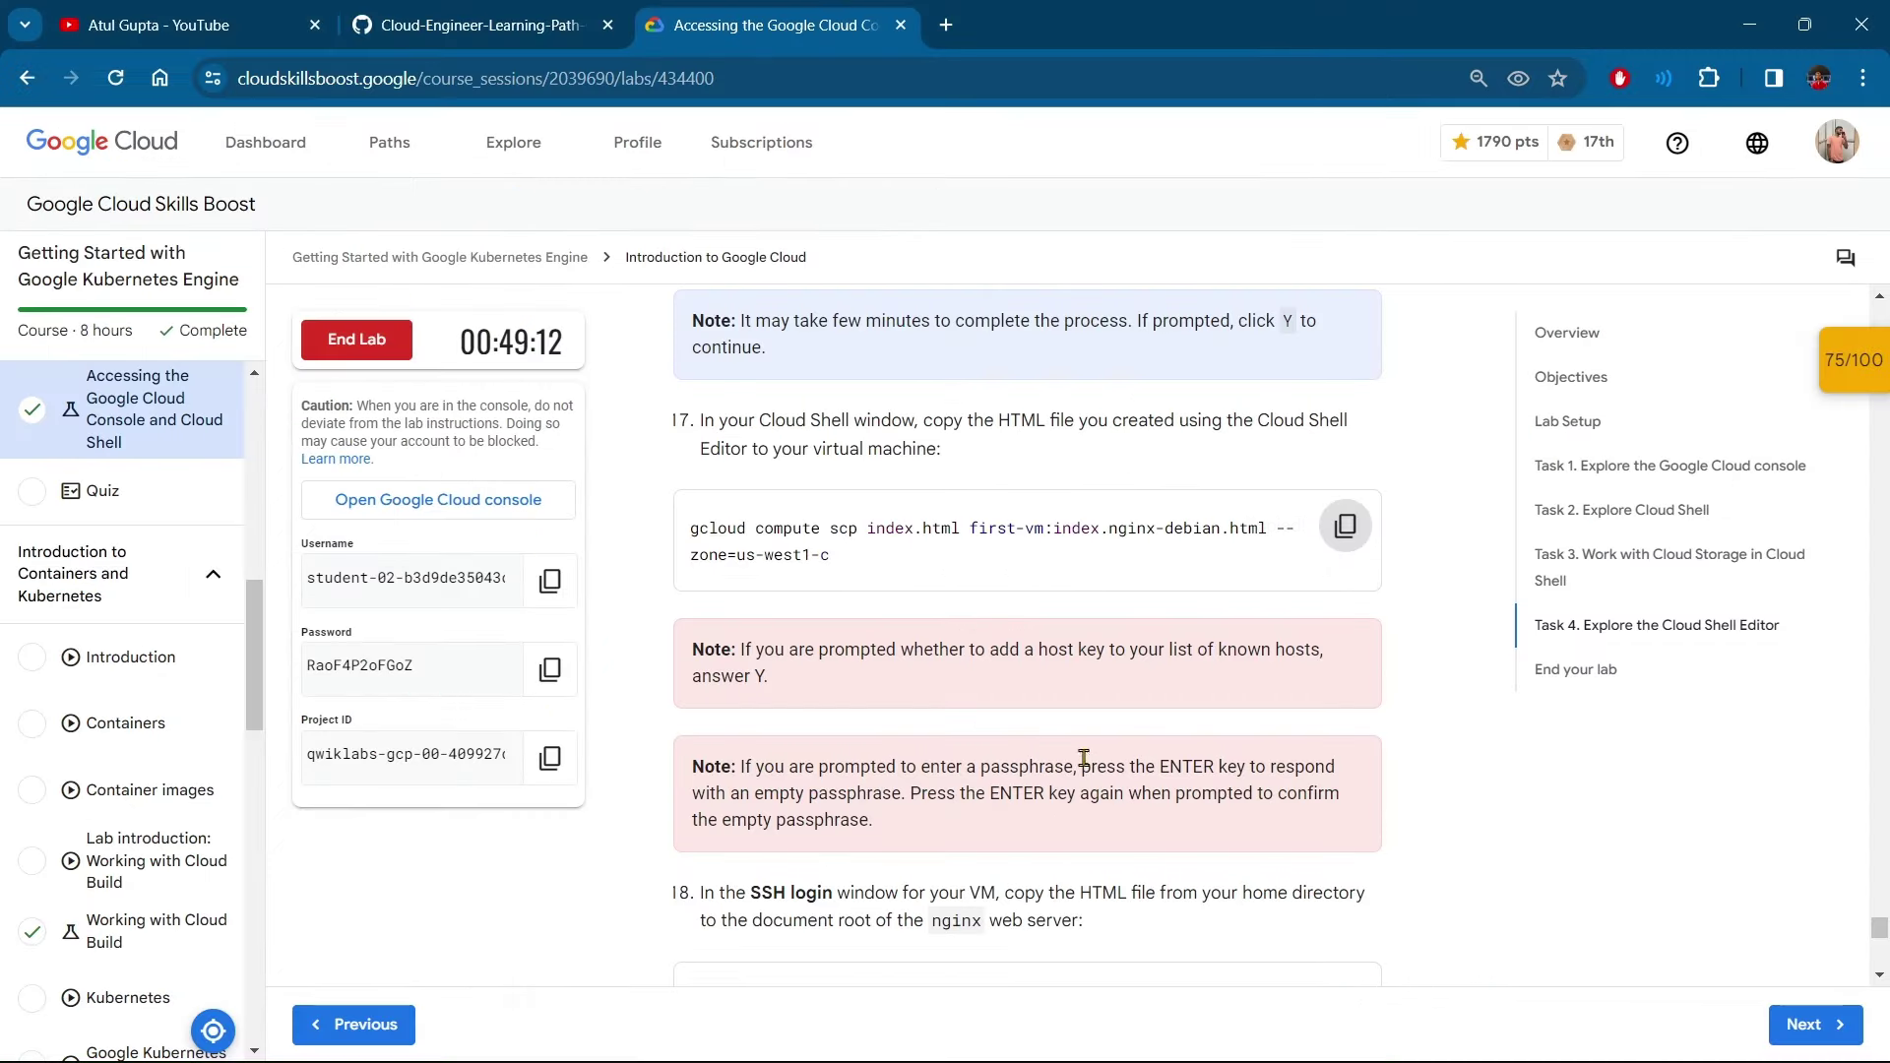
scroll(1083, 758, "down", 4)
left_click_drag(700, 470, 1409, 479)
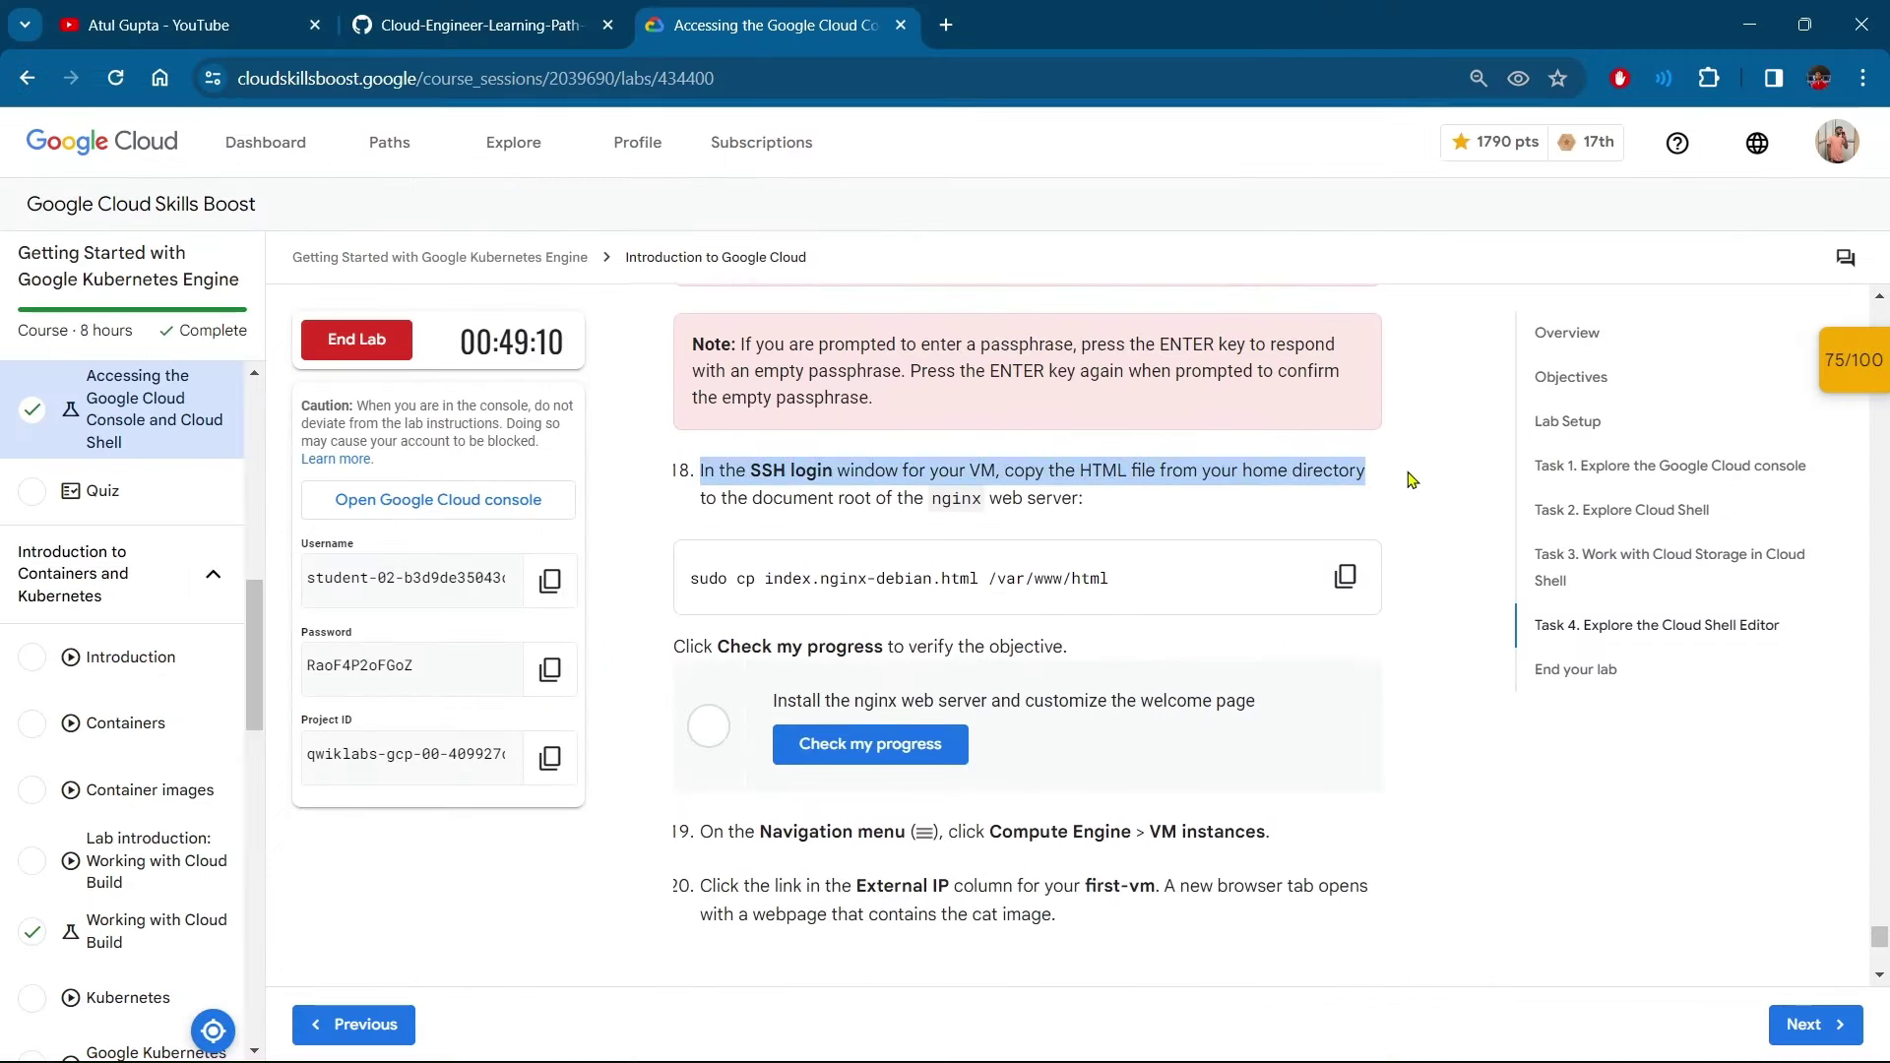
left_click(1383, 520)
key("alt+Tab")
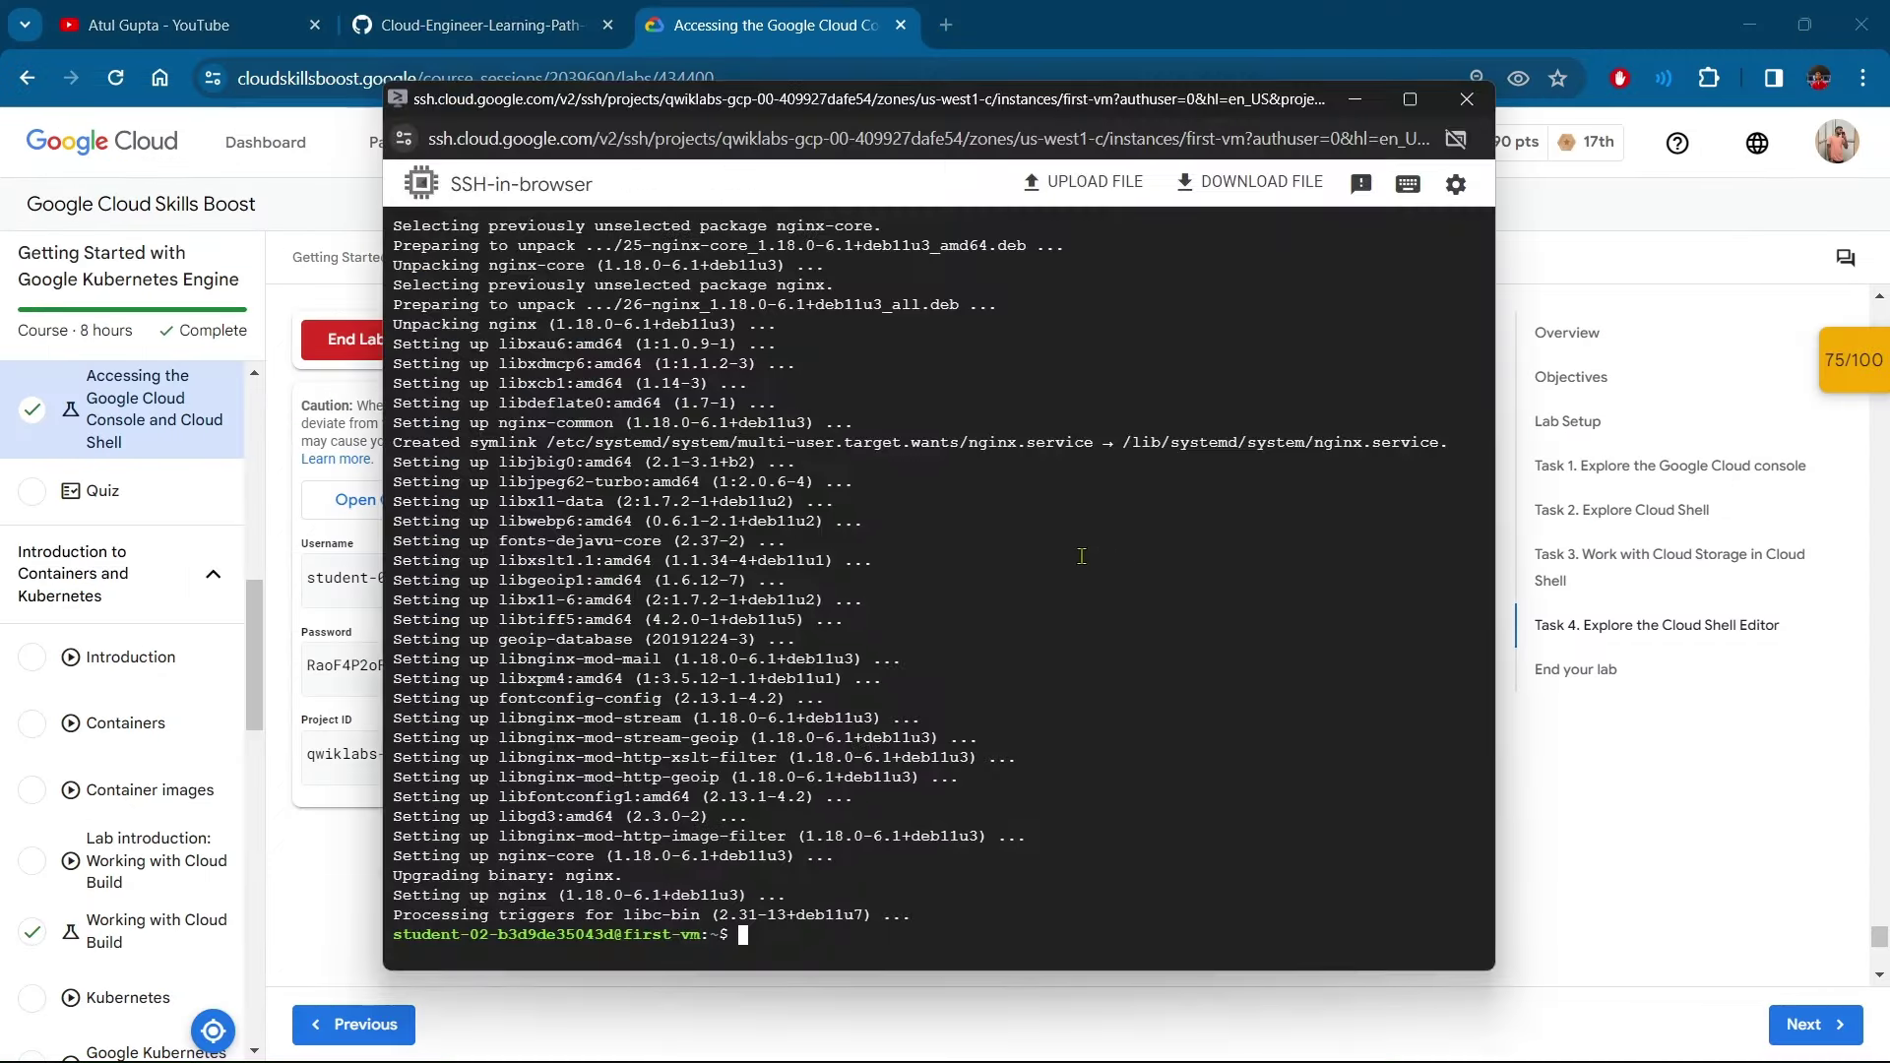
key("ctrl+v")
key("Return")
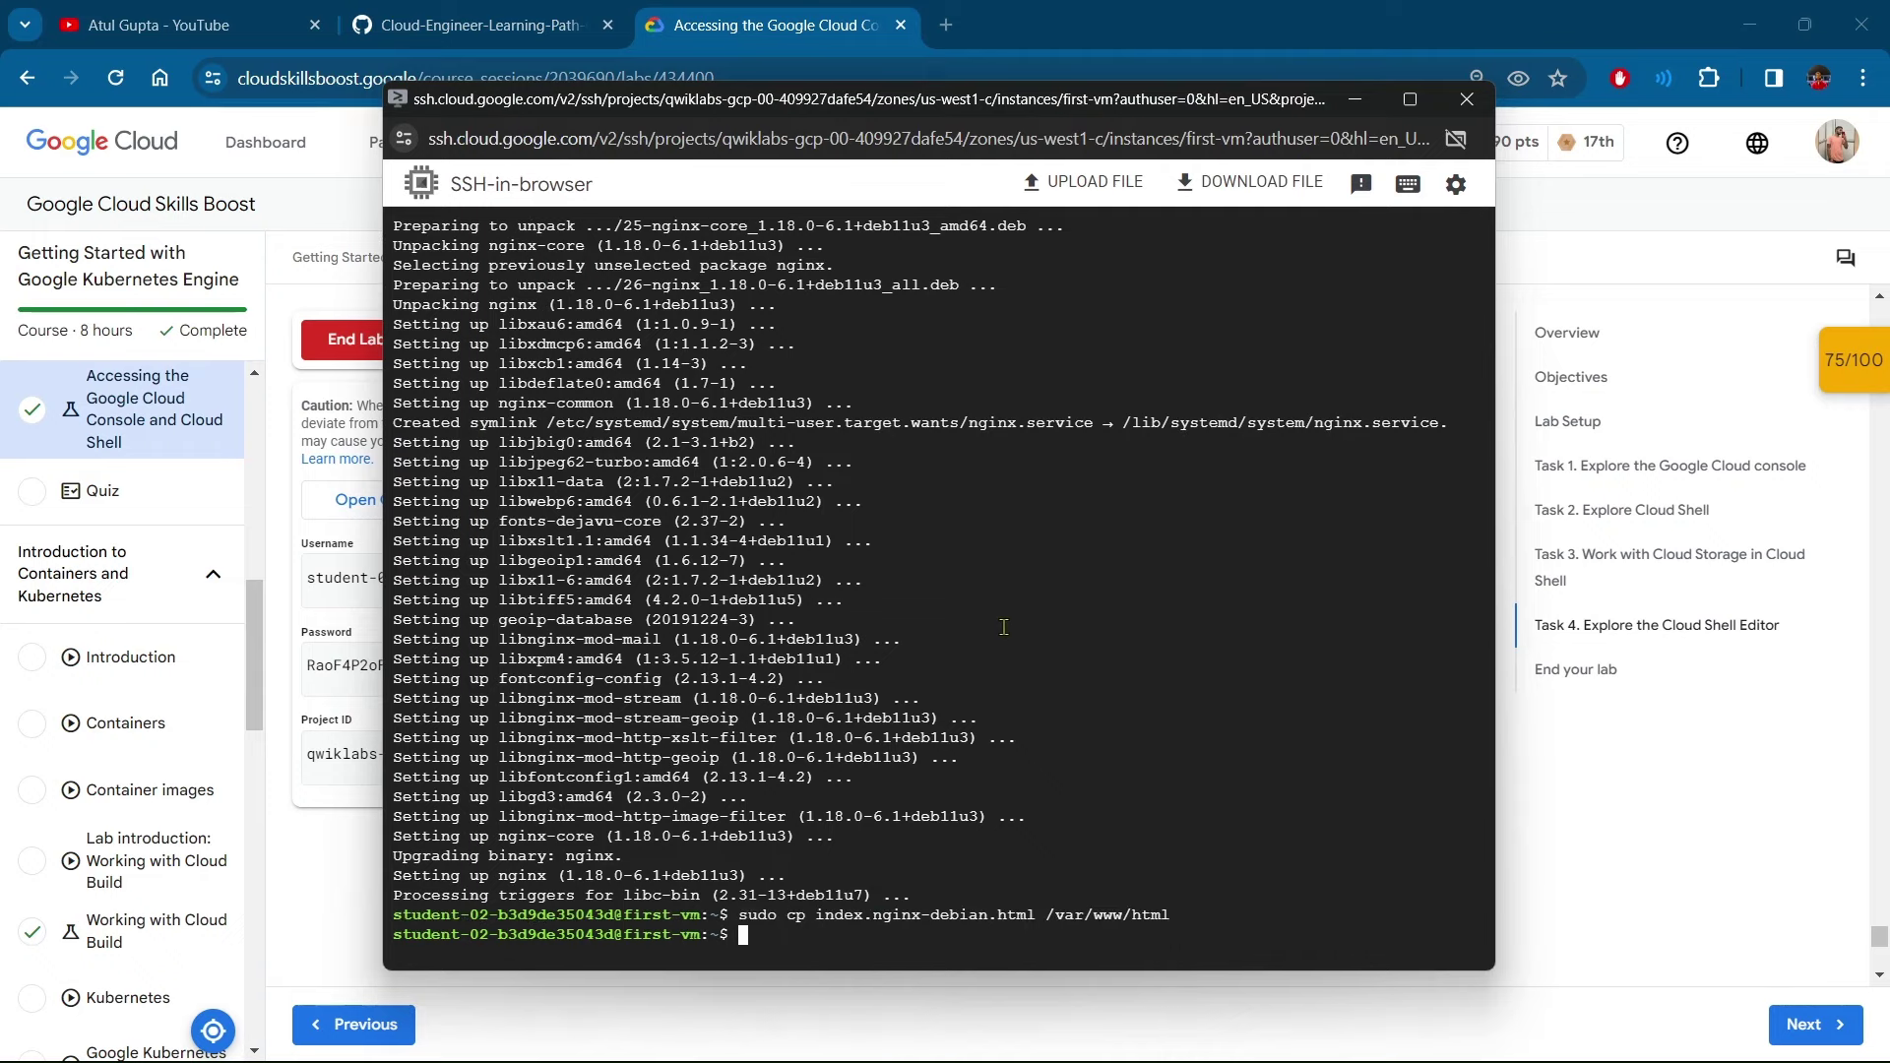
Return to the lab page and check the progress of "Install the nginx web server and customize the welcome page", also in the score overview
key("alt+Tab")
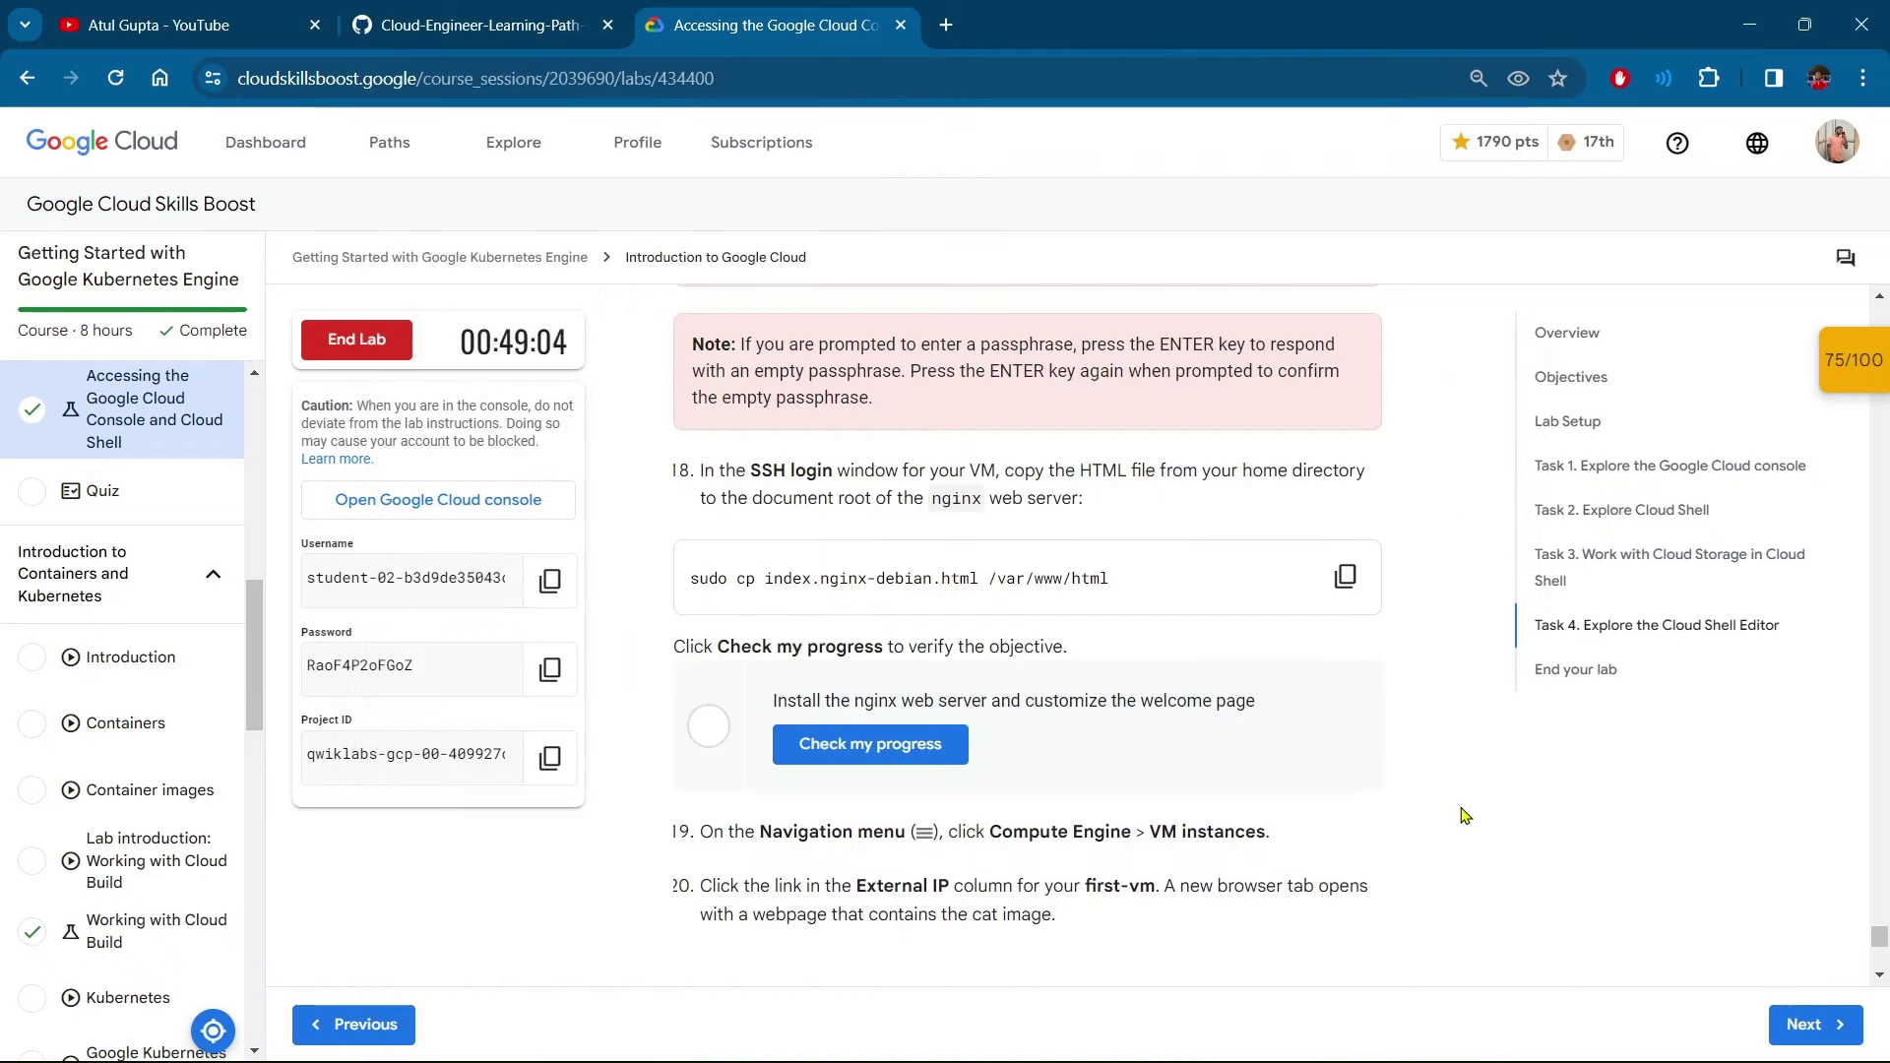
scroll(984, 590, "down", 2)
left_click(817, 547)
left_click_drag(774, 514, 1316, 501)
left_click(1315, 510)
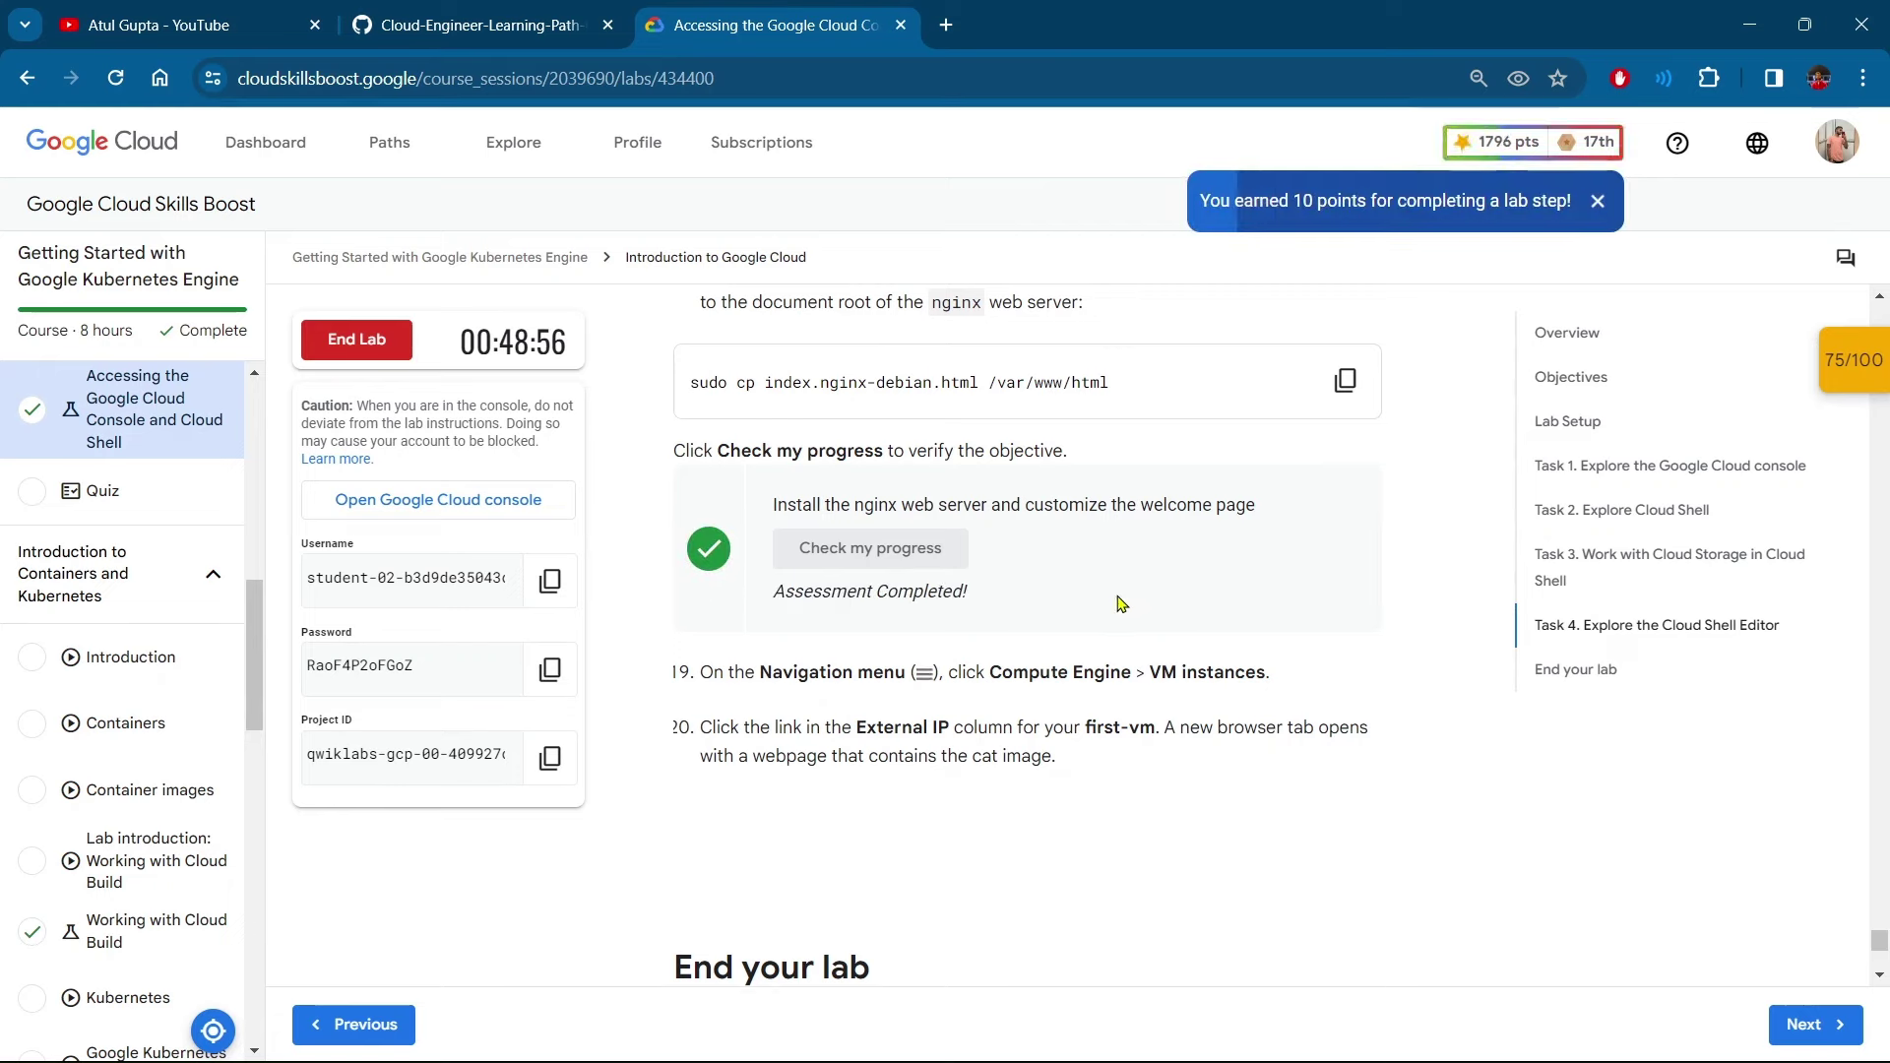
mouse_move(1847, 351)
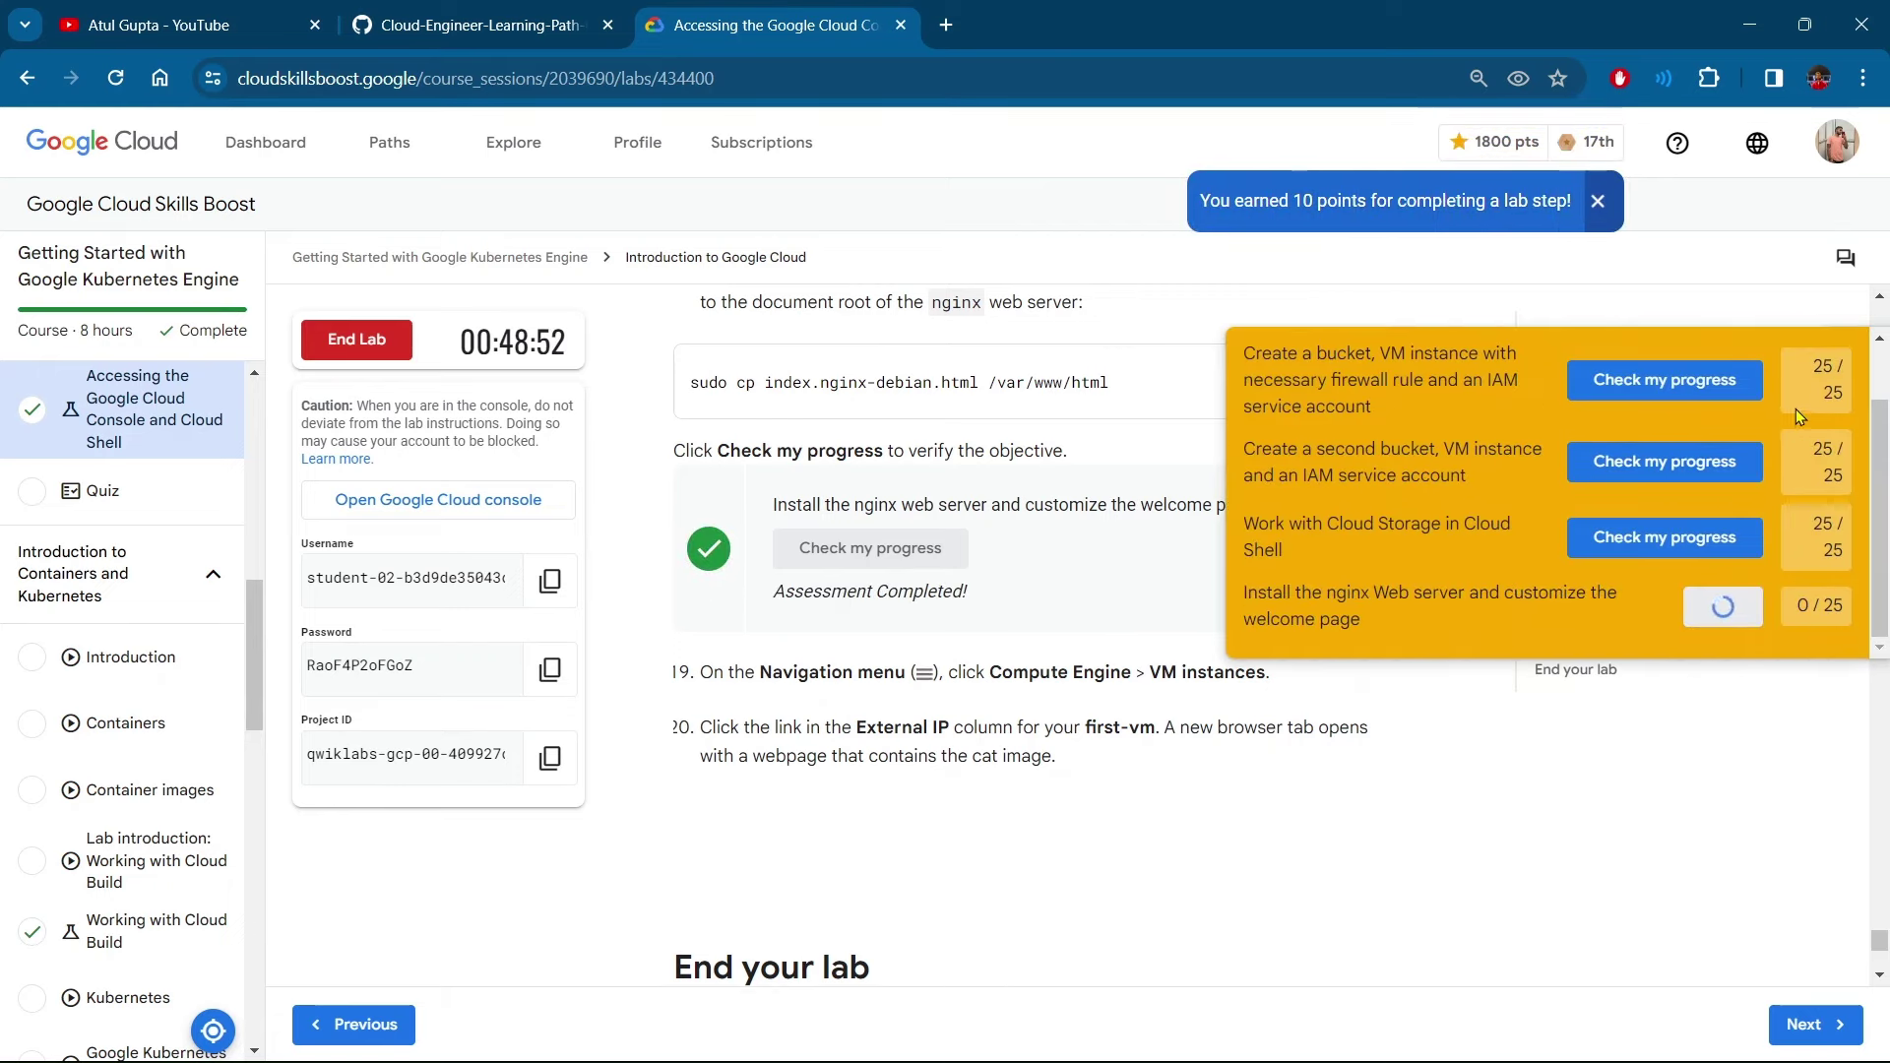
left_click(1722, 622)
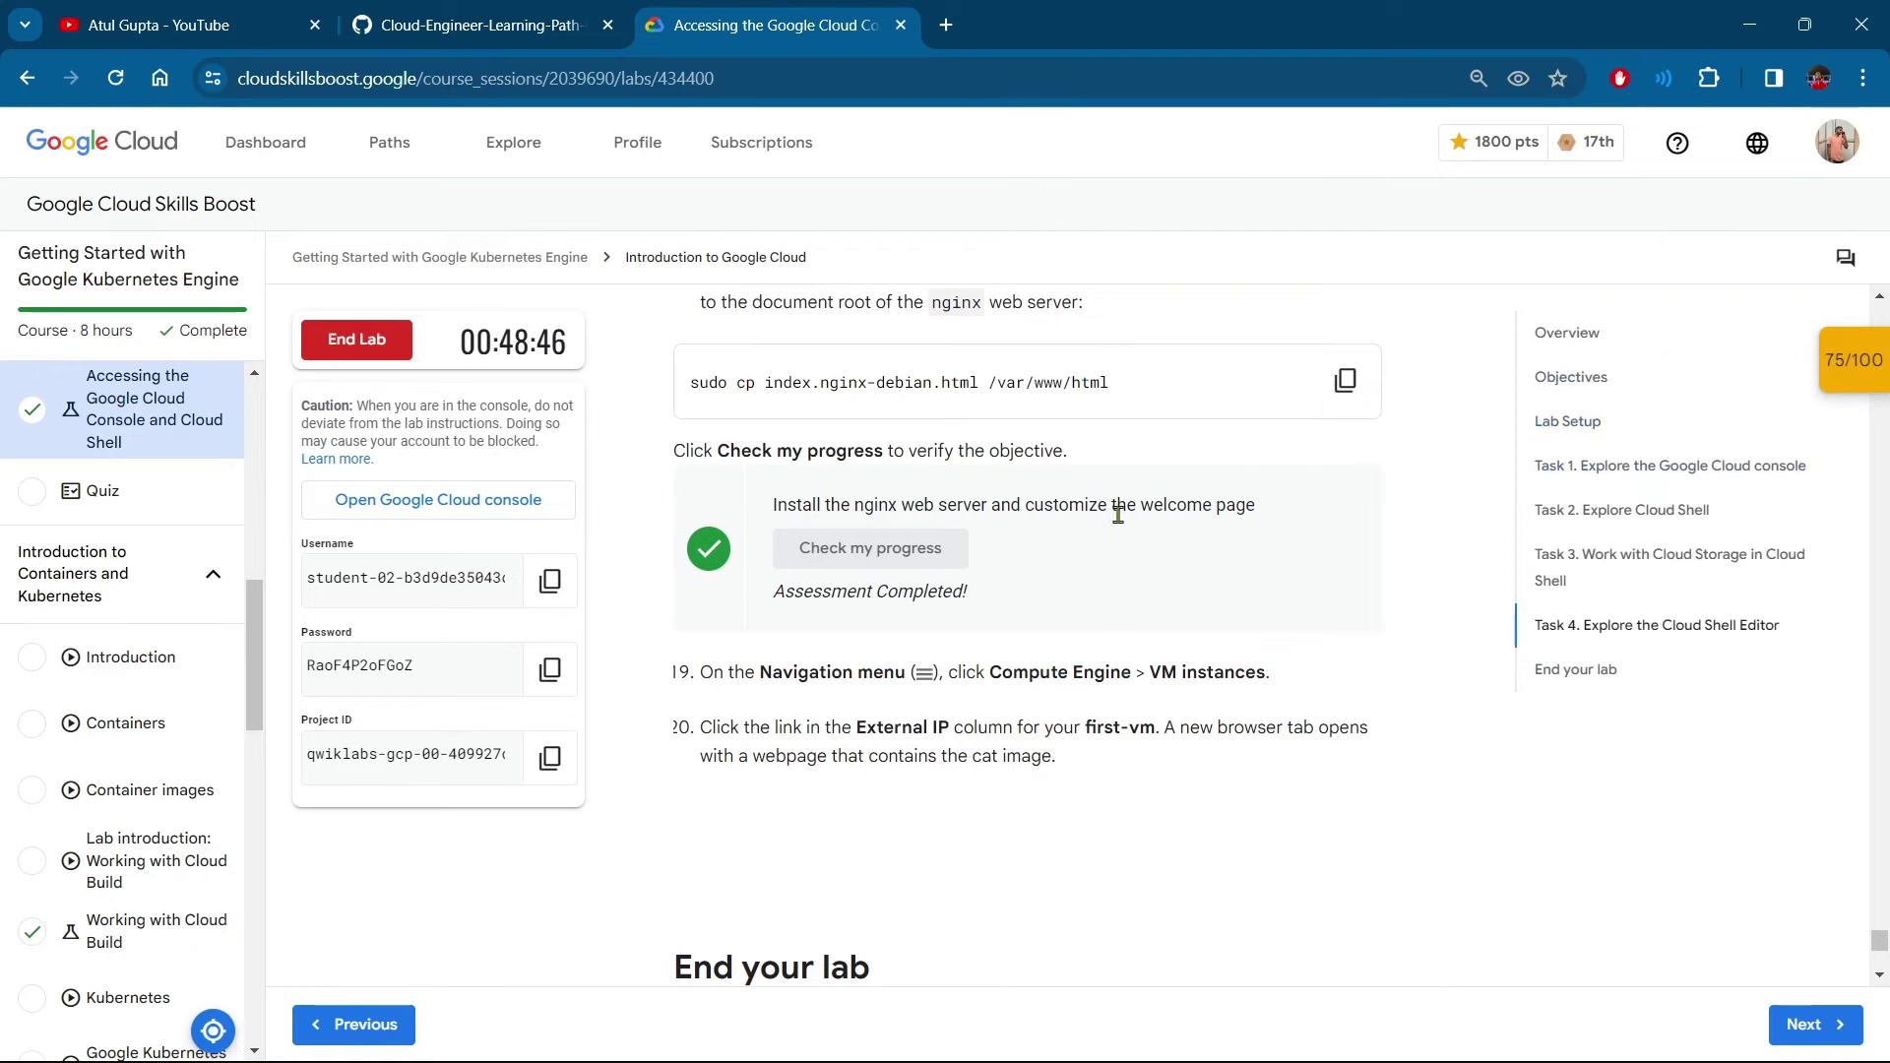
Review the "End your lab" instructions, end the lab with confirmation, and submit a five-star rating without comments
scroll(1118, 514, "down", 5)
left_click_drag(670, 394, 925, 398)
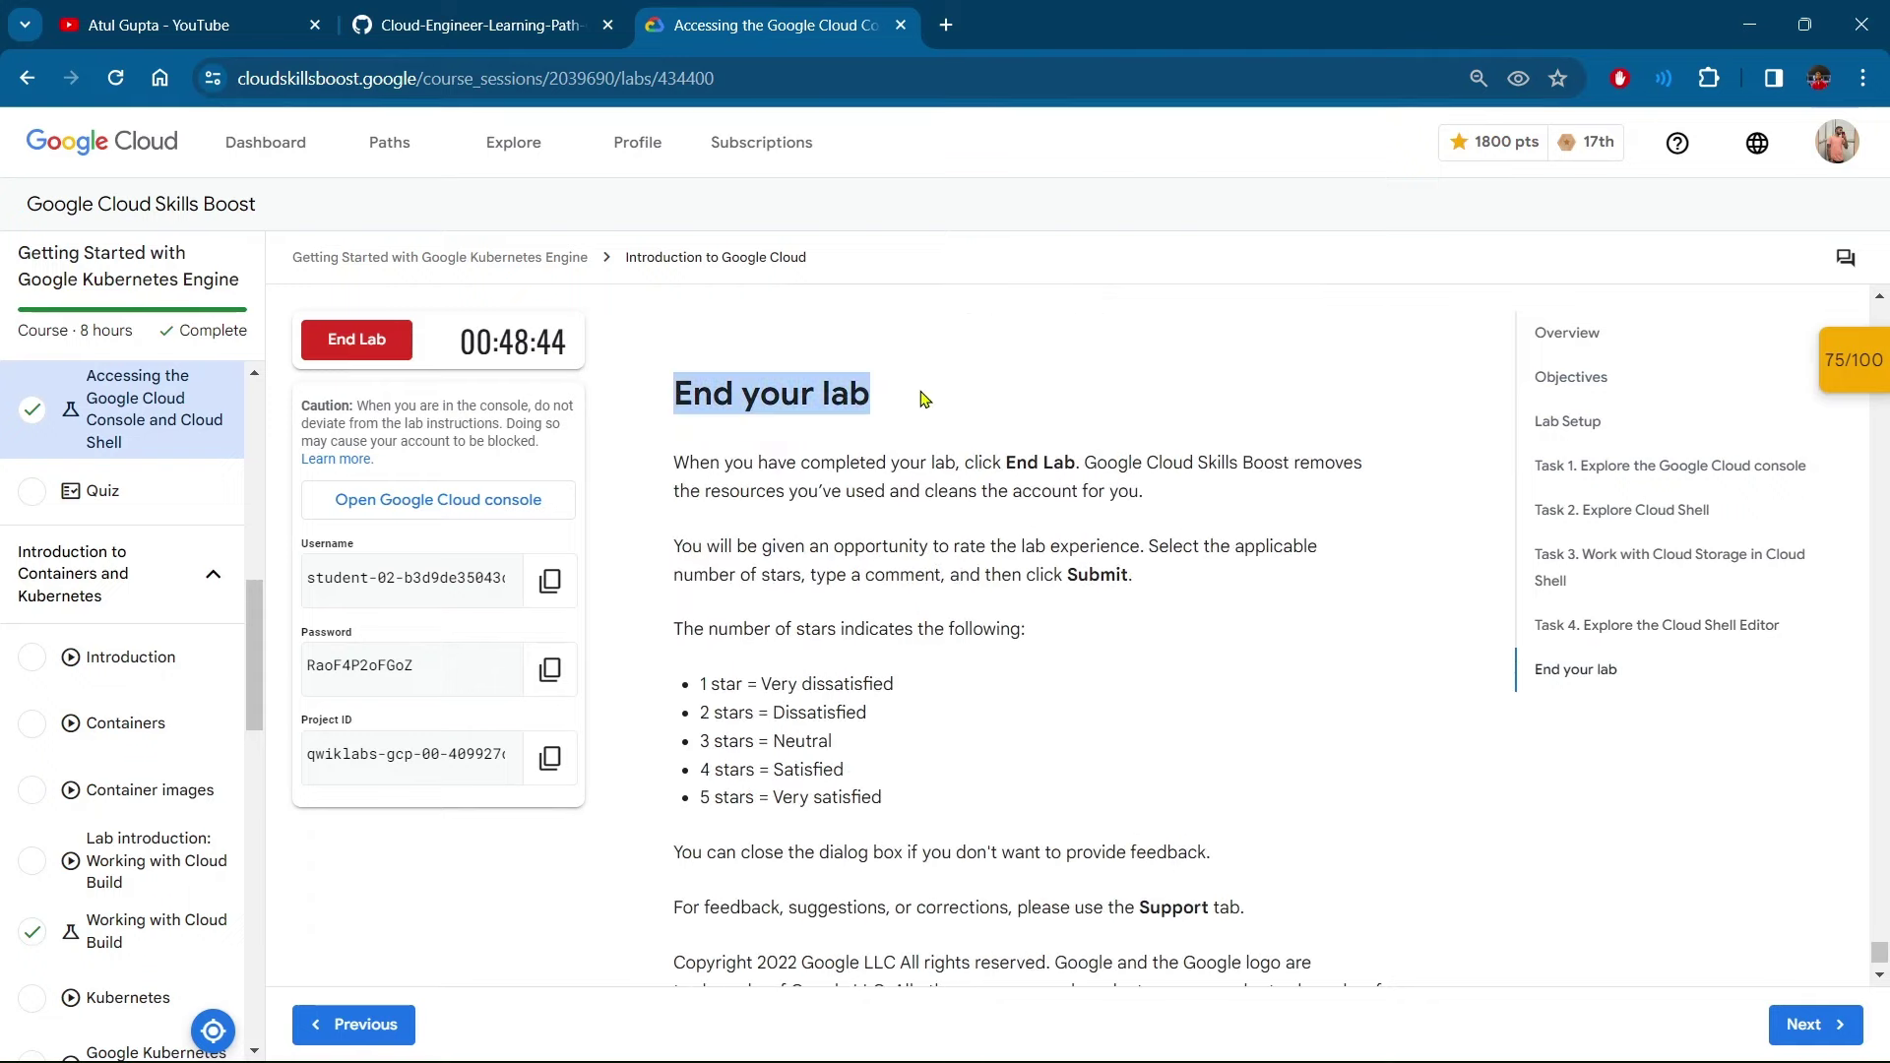
left_click(925, 399)
scroll(931, 485, "down", 1)
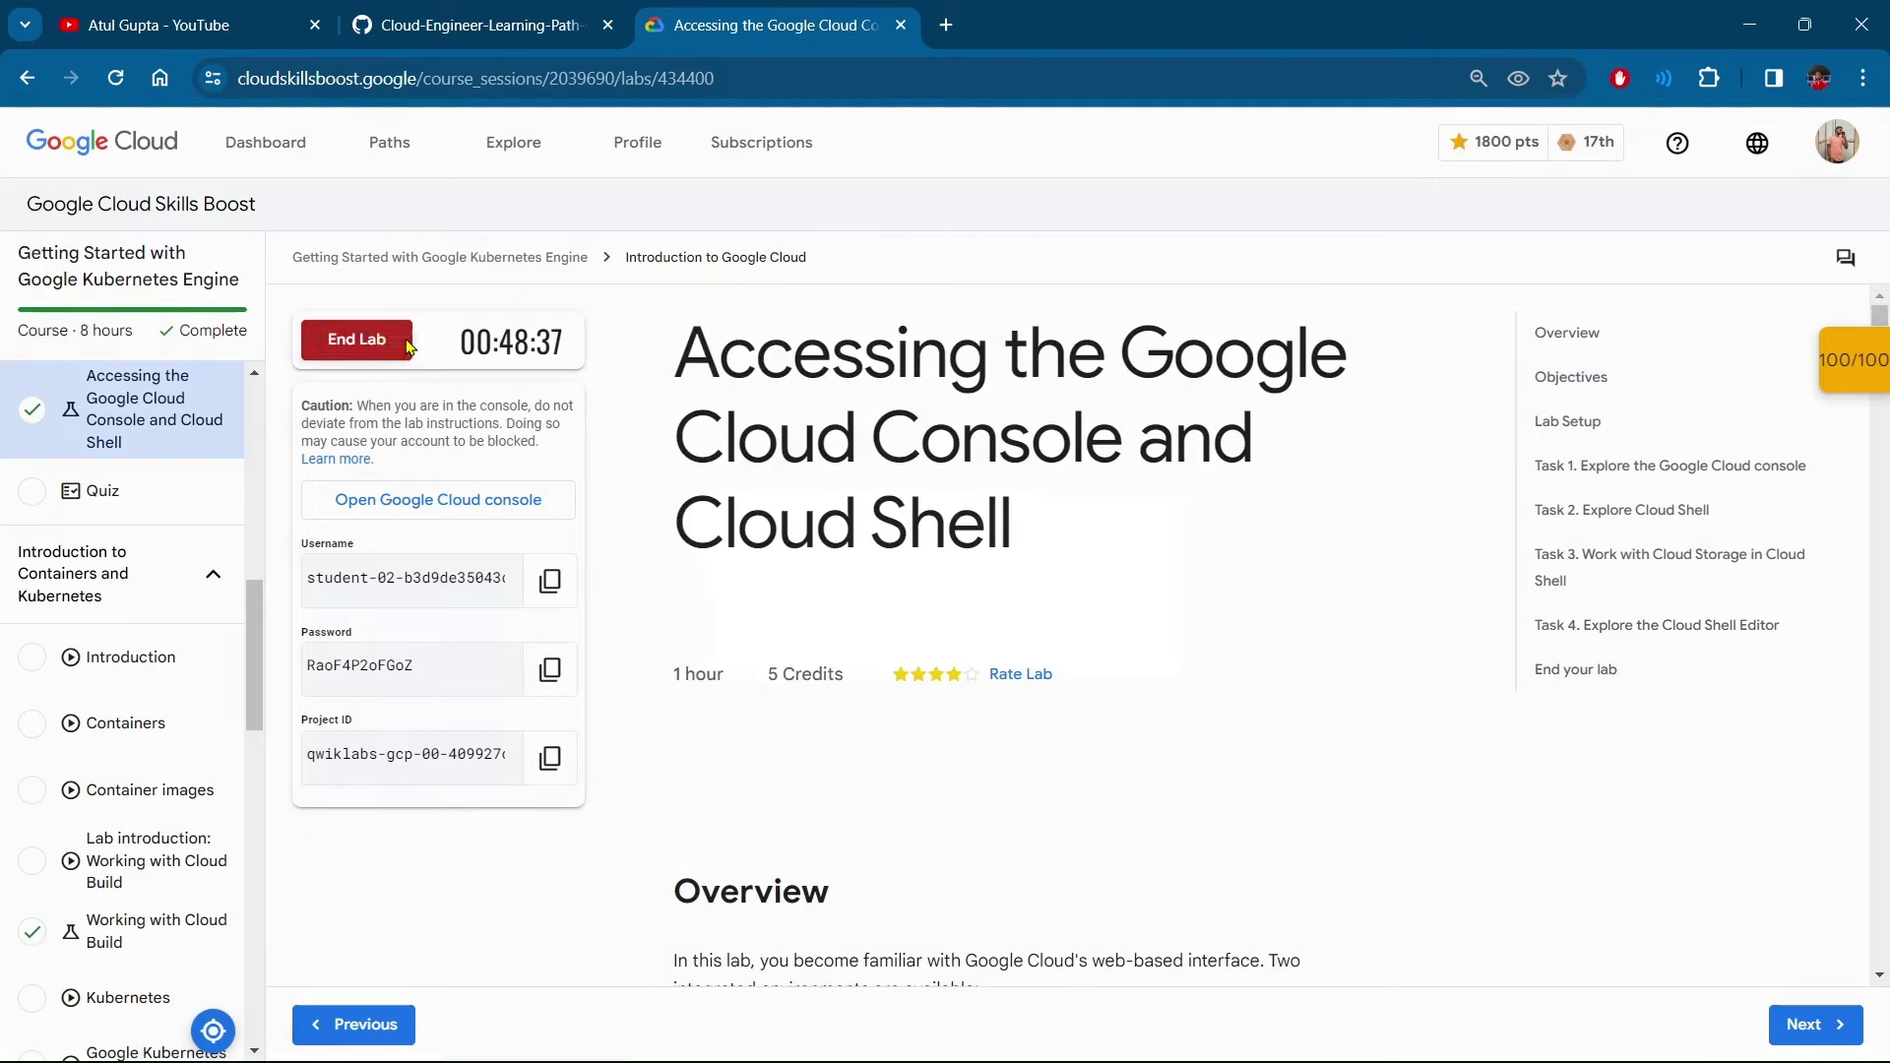
left_click(356, 338)
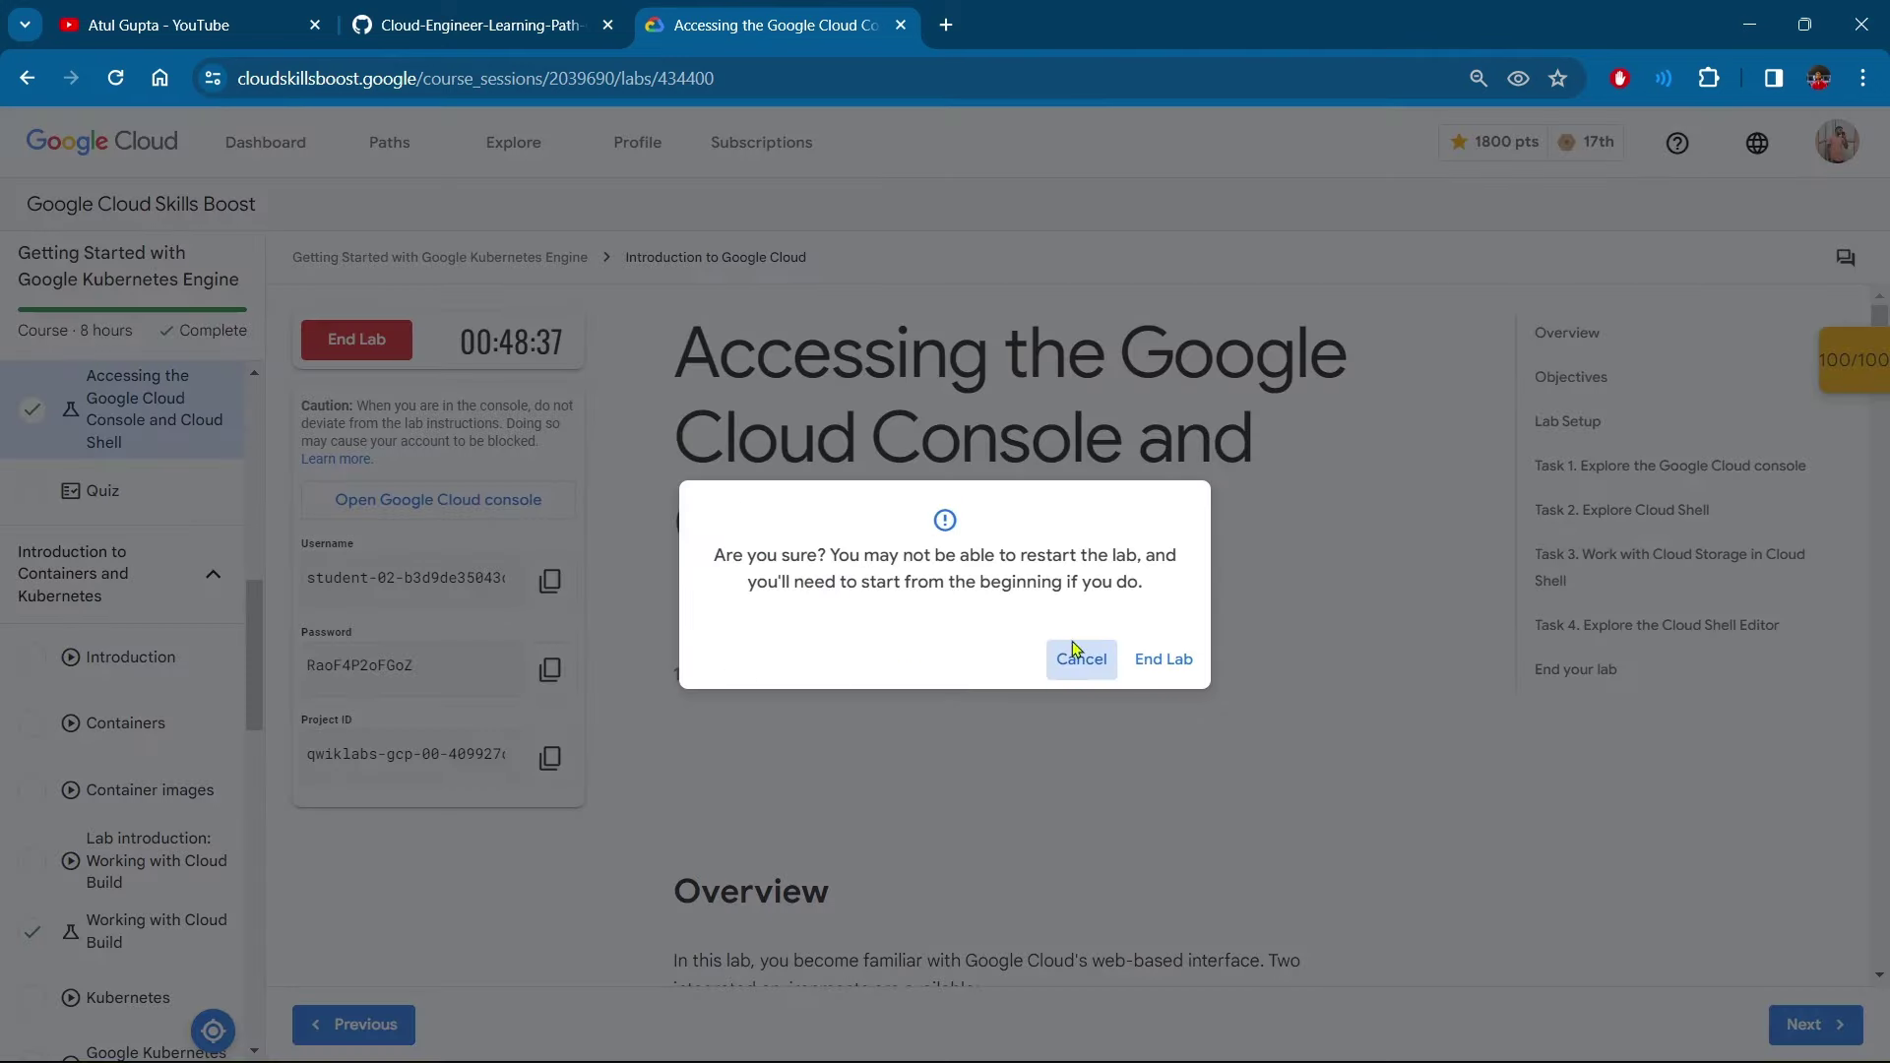
left_click(1161, 658)
left_click(785, 538)
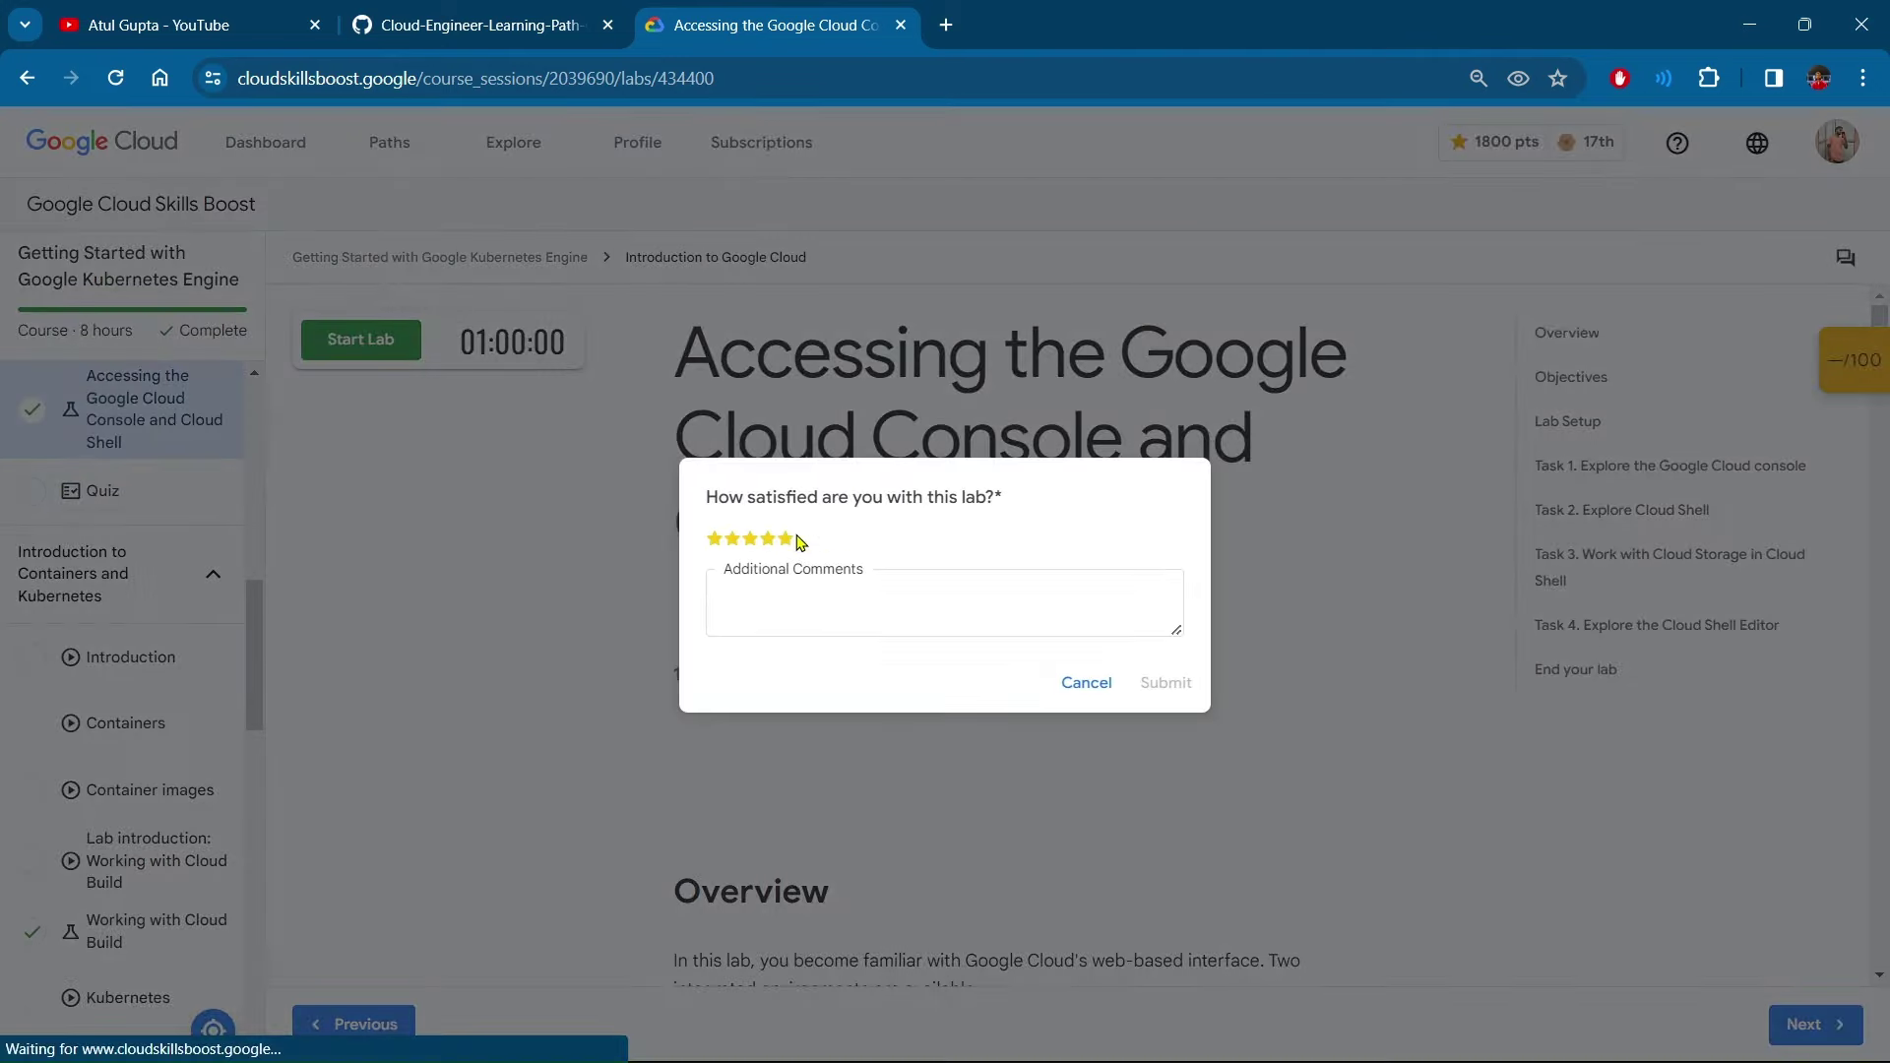
left_click(1085, 679)
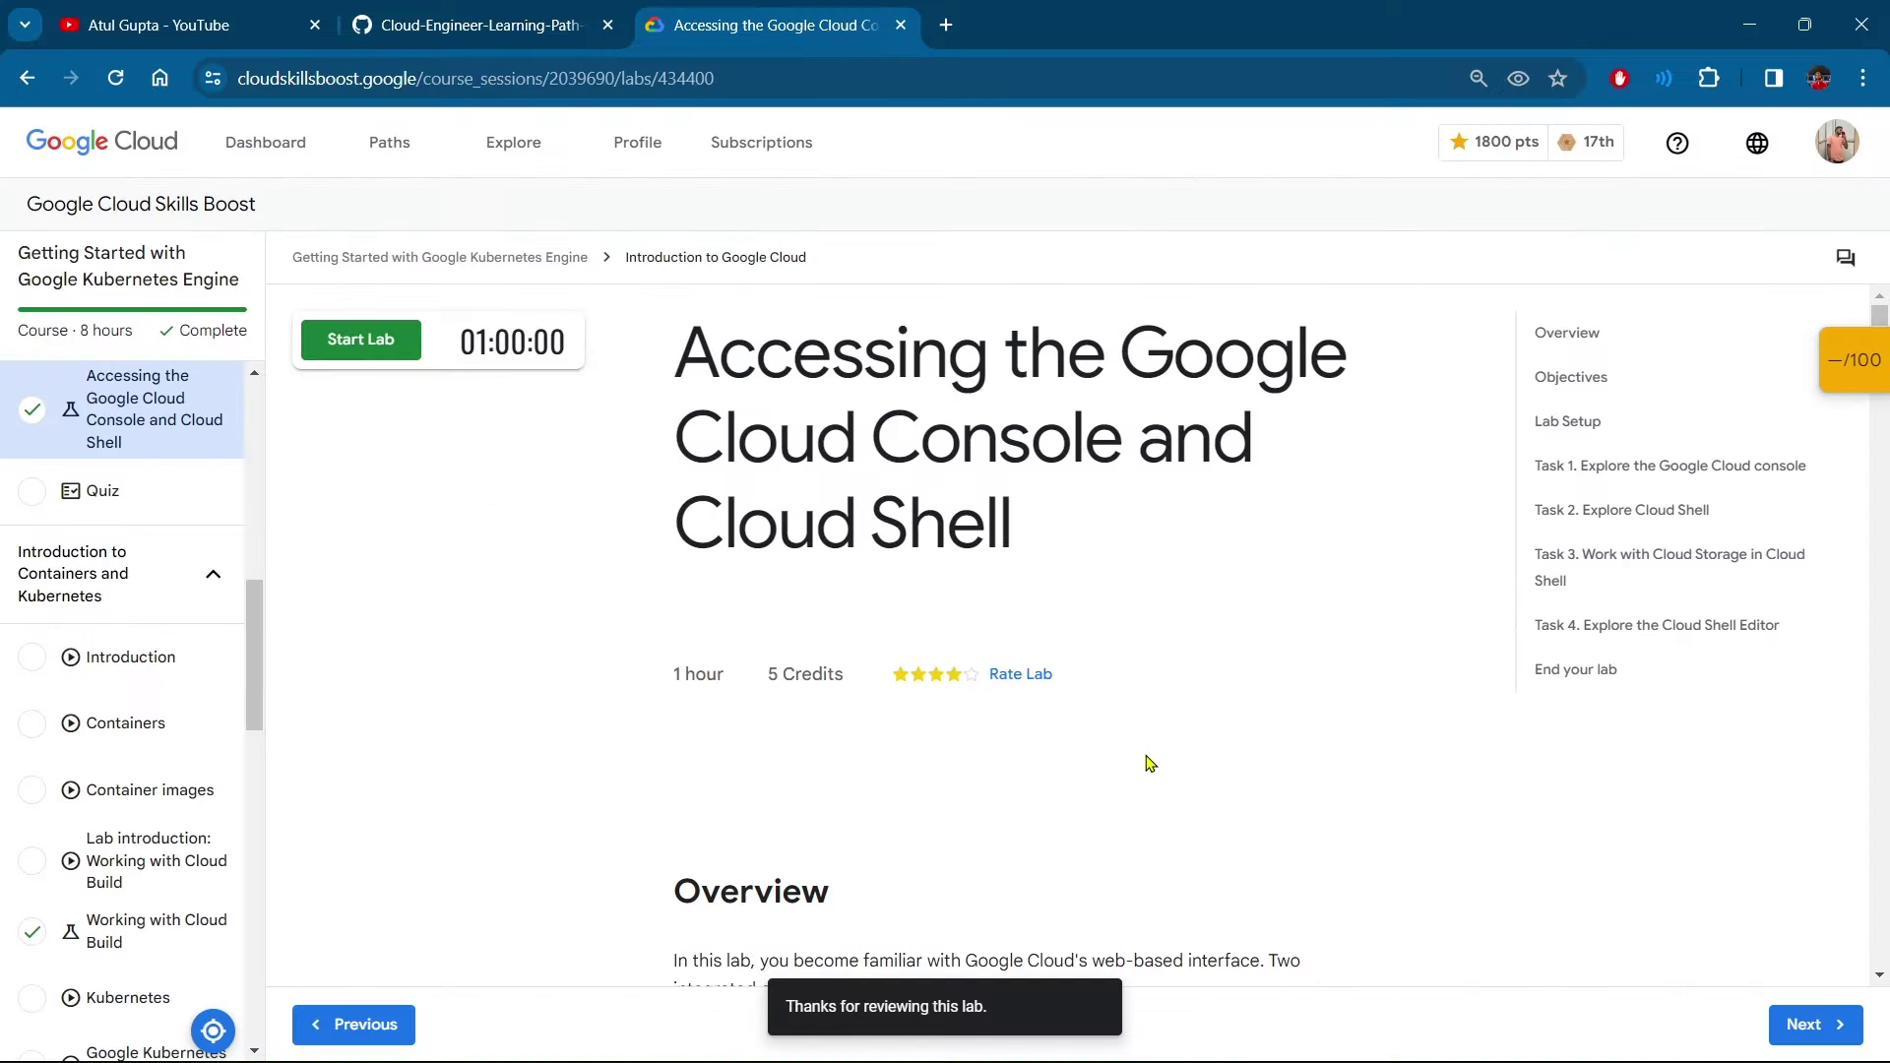